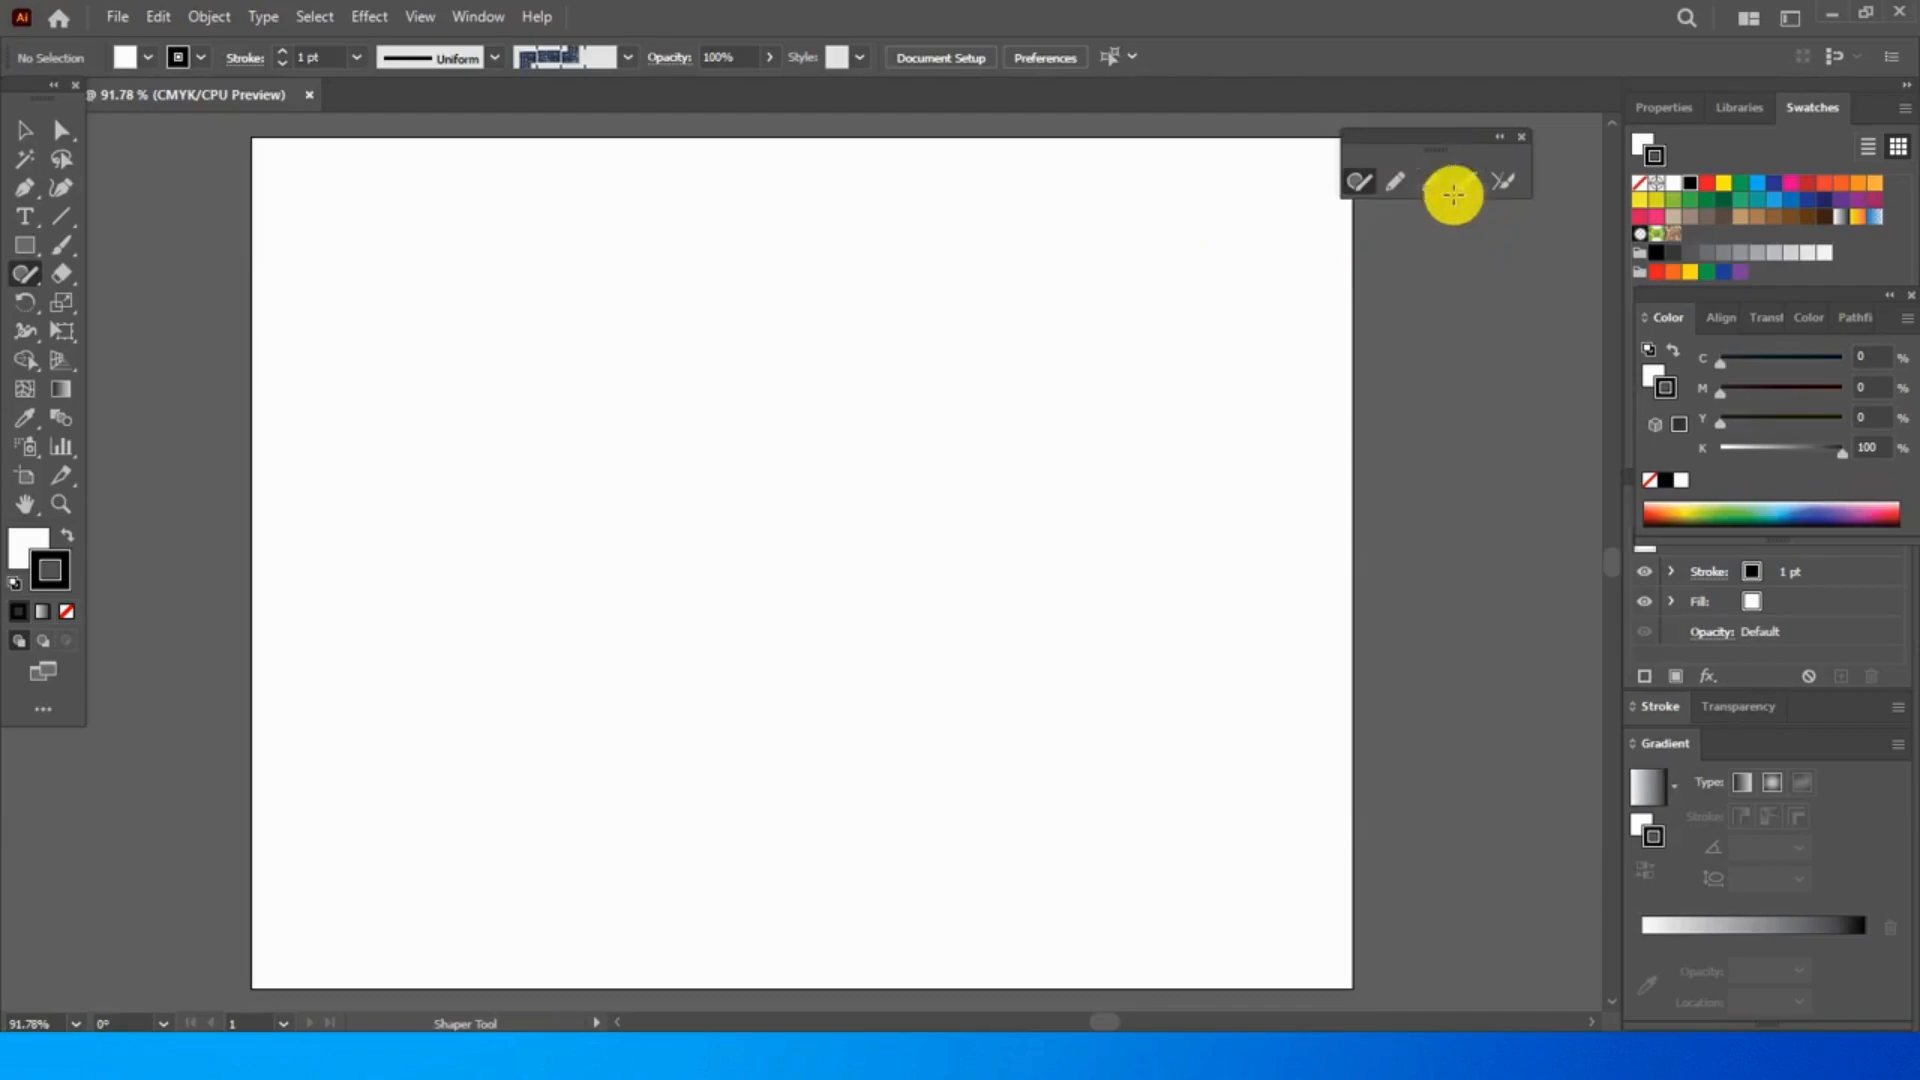
- Draw a circle, a wide rectangle and a small triangle on the artboard as rough gestures with the Shaper tool
click(1362, 184)
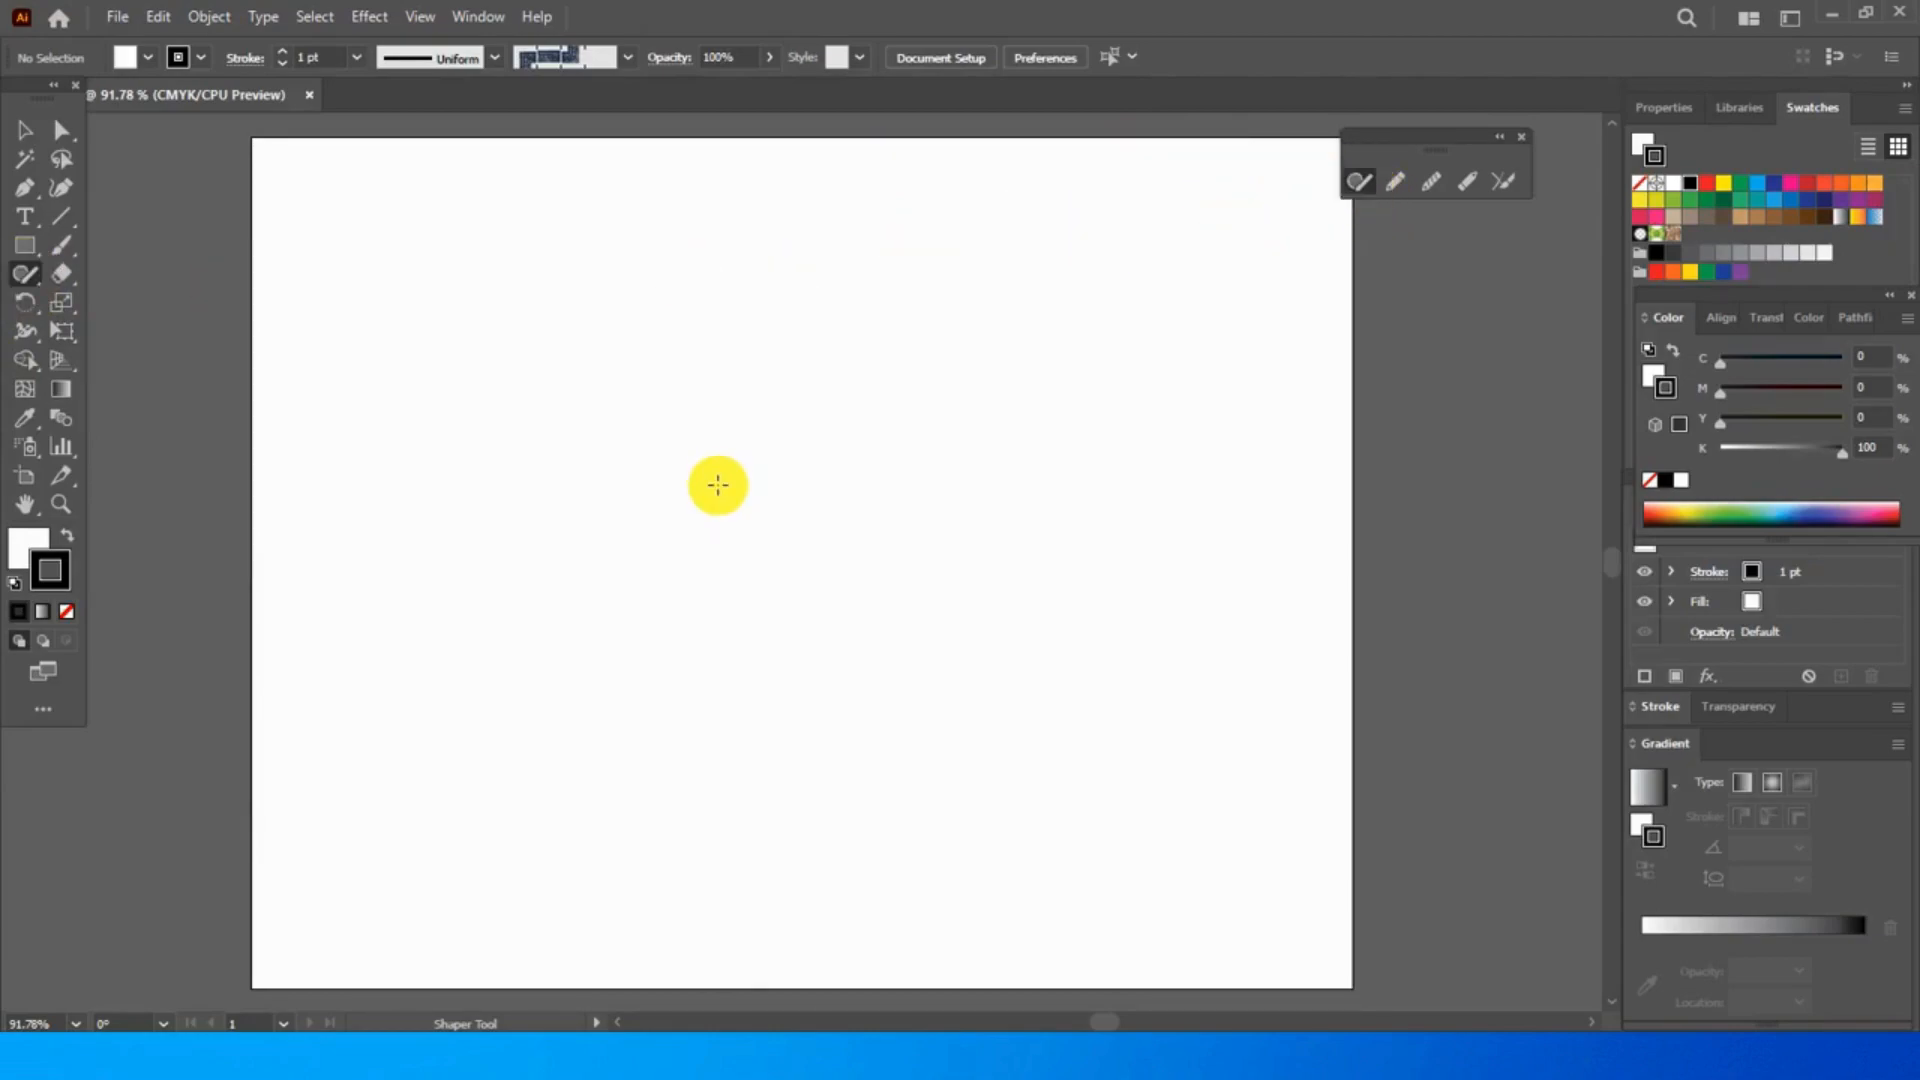
mouse_move(702, 432)
mouse_down()
mouse_move(747, 400)
mouse_move(789, 406)
mouse_move(819, 478)
mouse_move(782, 513)
mouse_move(714, 510)
mouse_move(691, 469)
mouse_move(729, 411)
mouse_up()
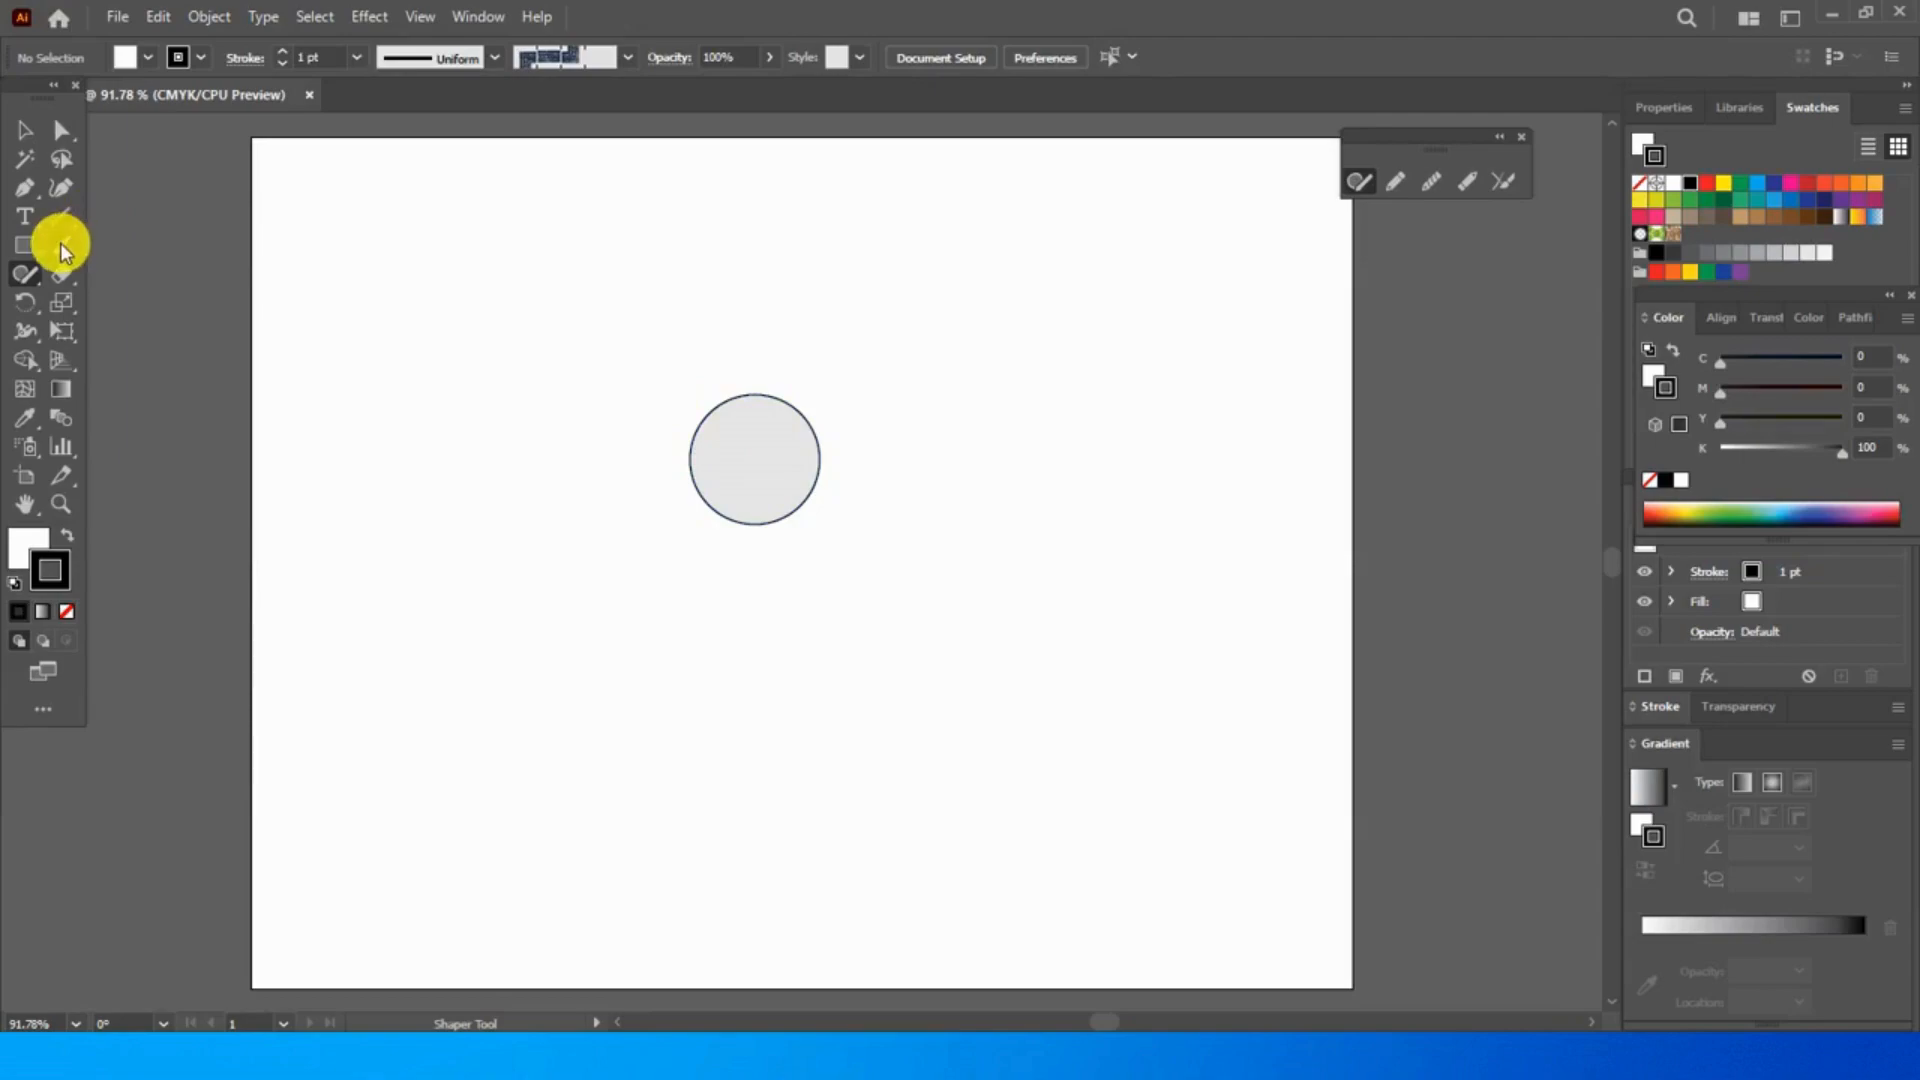
click(30, 245)
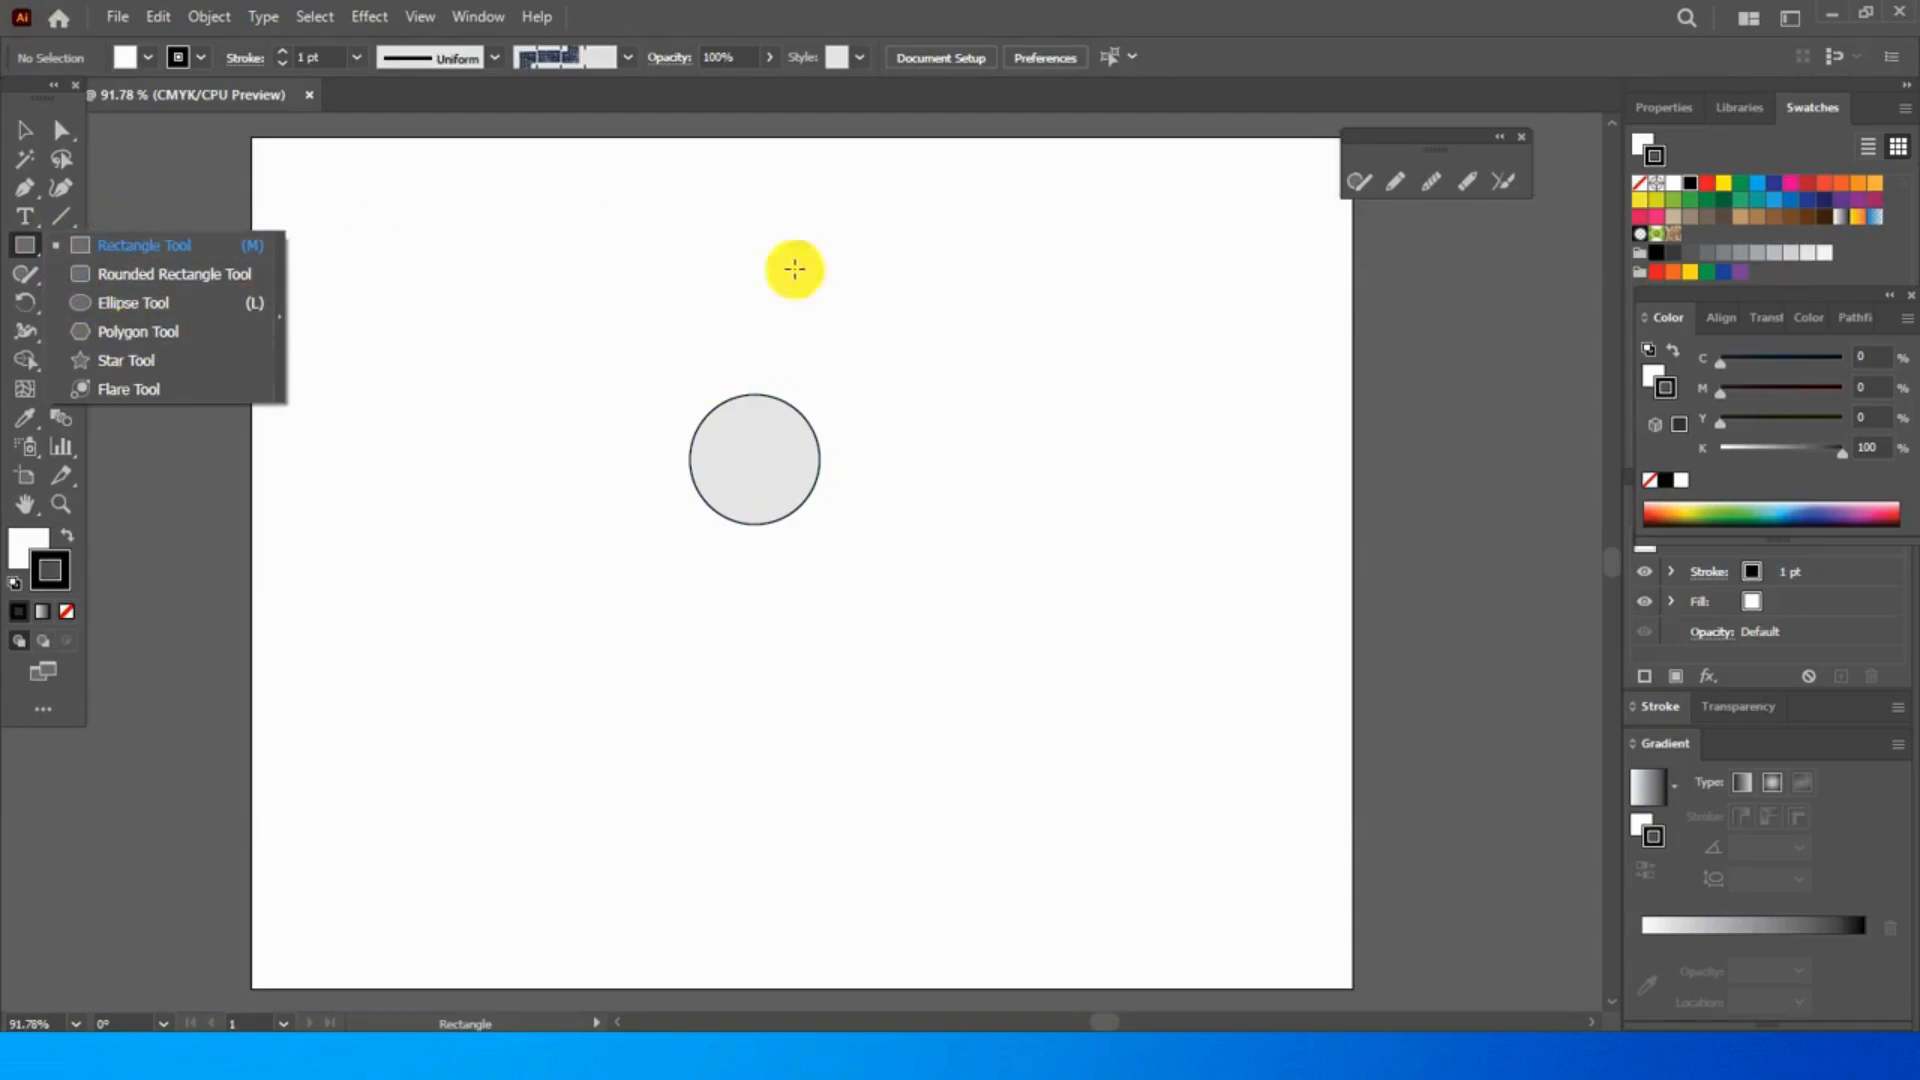
click(1363, 180)
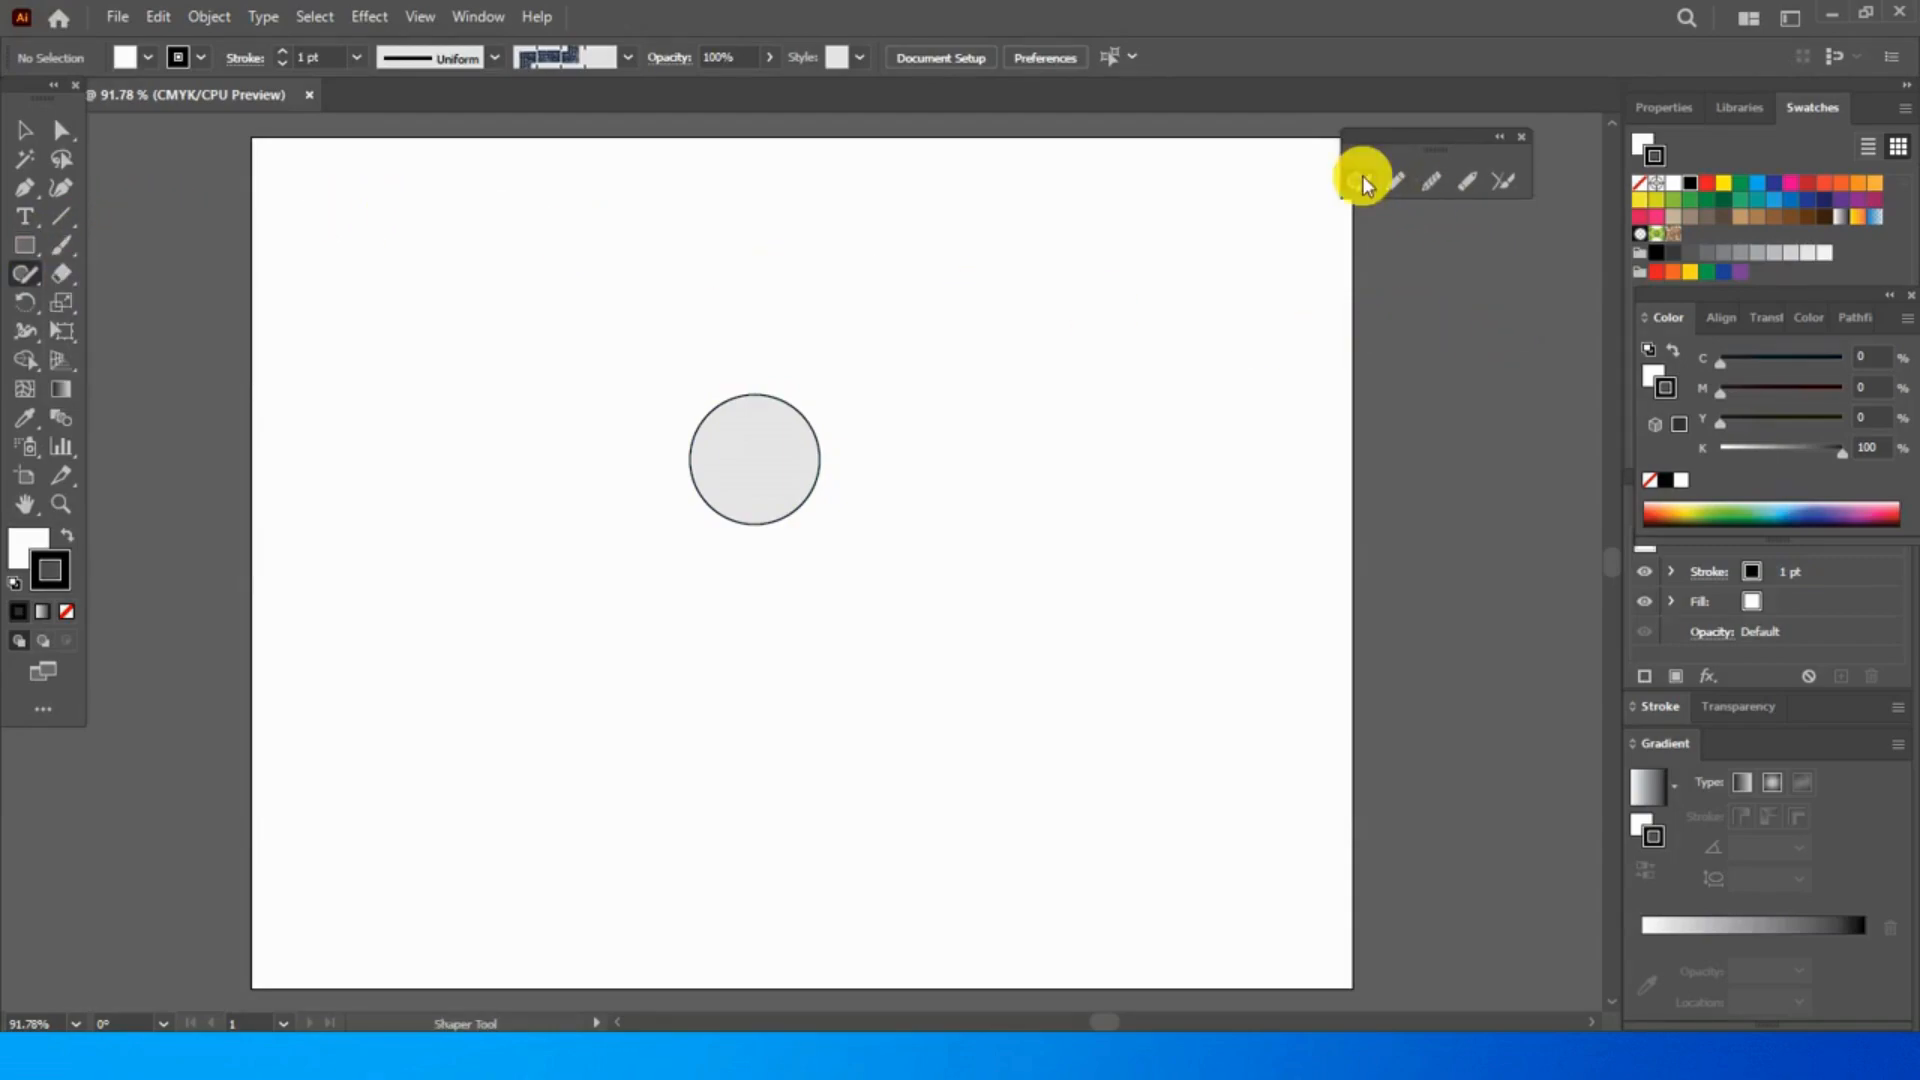
mouse_move(934, 334)
mouse_down()
mouse_move(930, 454)
mouse_move(1190, 339)
mouse_move(957, 332)
mouse_move(926, 341)
mouse_move(938, 356)
mouse_up()
mouse_move(557, 236)
mouse_down()
mouse_move(531, 330)
mouse_move(709, 331)
mouse_move(514, 235)
mouse_up()
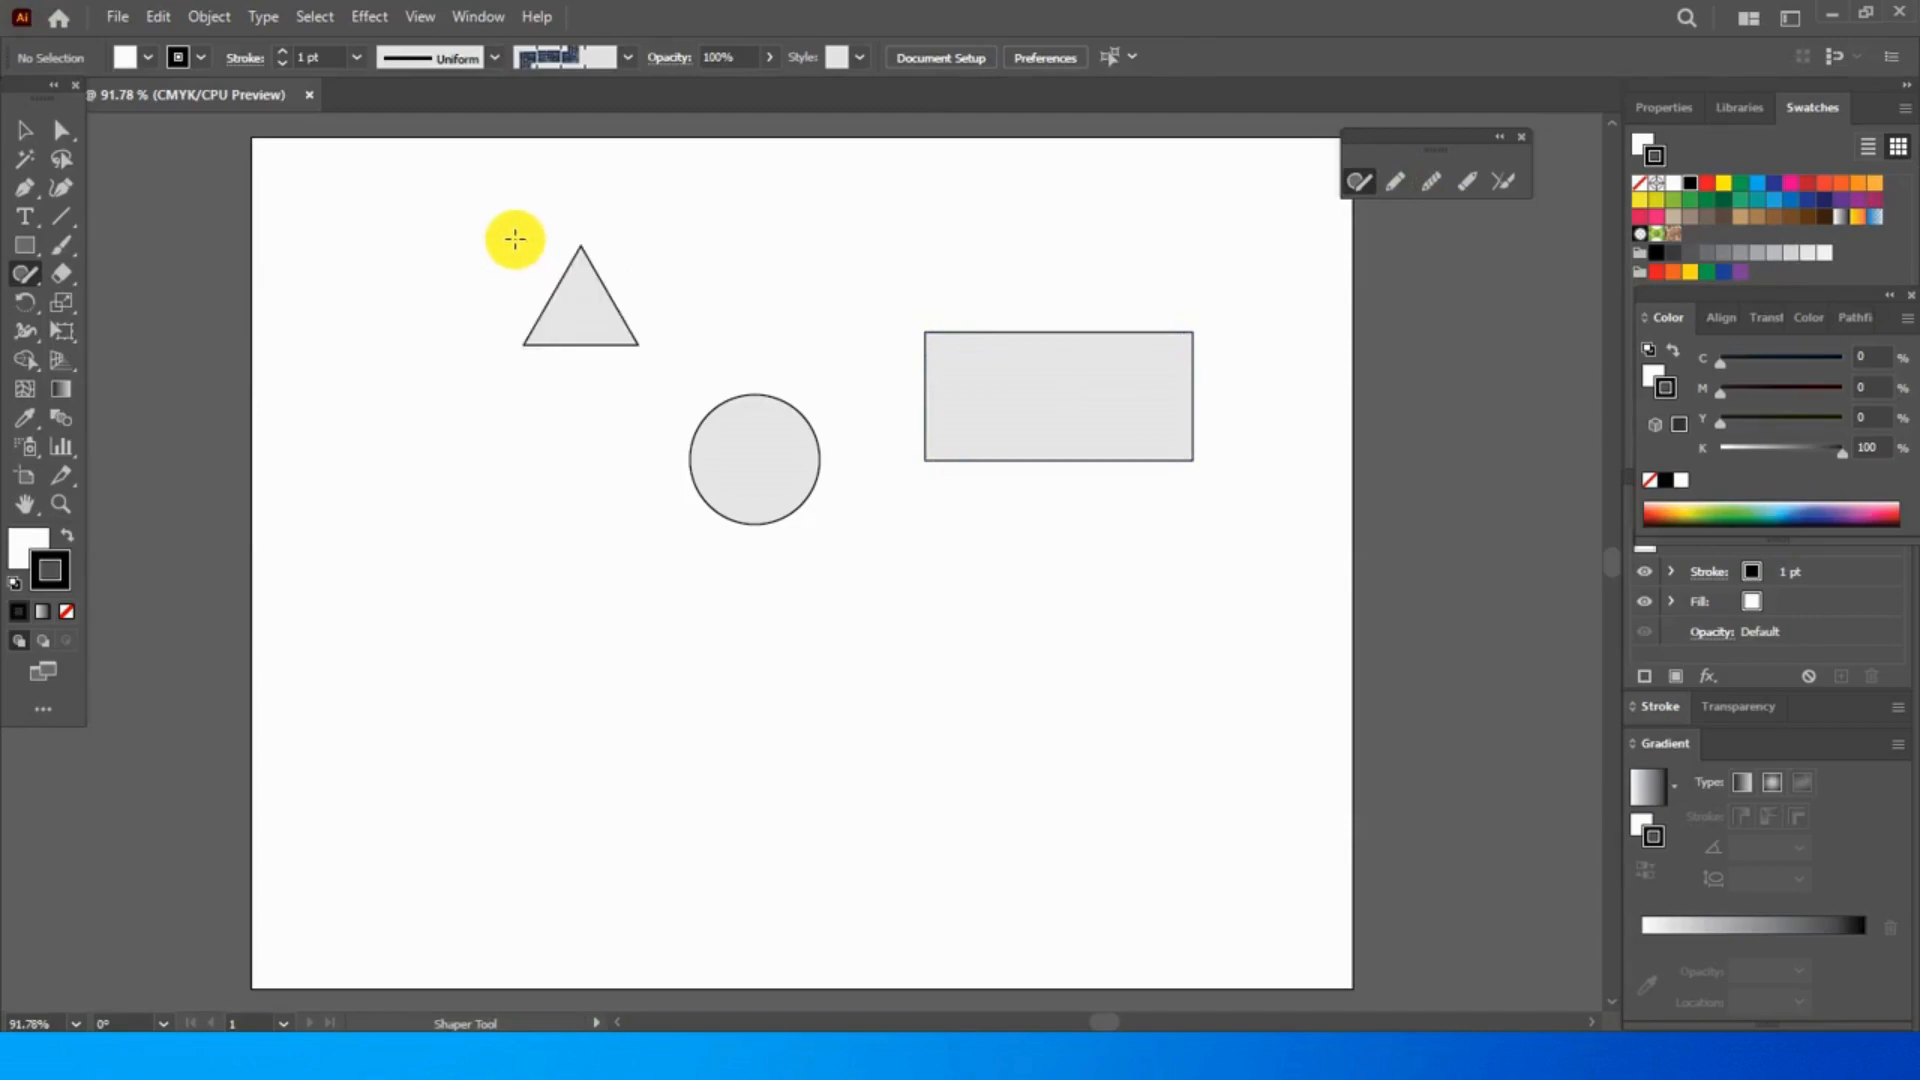
- Add two medium rectangles, a larger triangle, a second circle and a small rectangle around the existing shapes with the Shaper tool
mouse_move(506, 630)
mouse_down()
mouse_move(509, 545)
mouse_move(577, 675)
mouse_move(389, 677)
mouse_move(560, 575)
mouse_up()
mouse_move(875, 800)
mouse_down()
mouse_move(1087, 824)
mouse_move(1065, 696)
mouse_move(878, 692)
mouse_up()
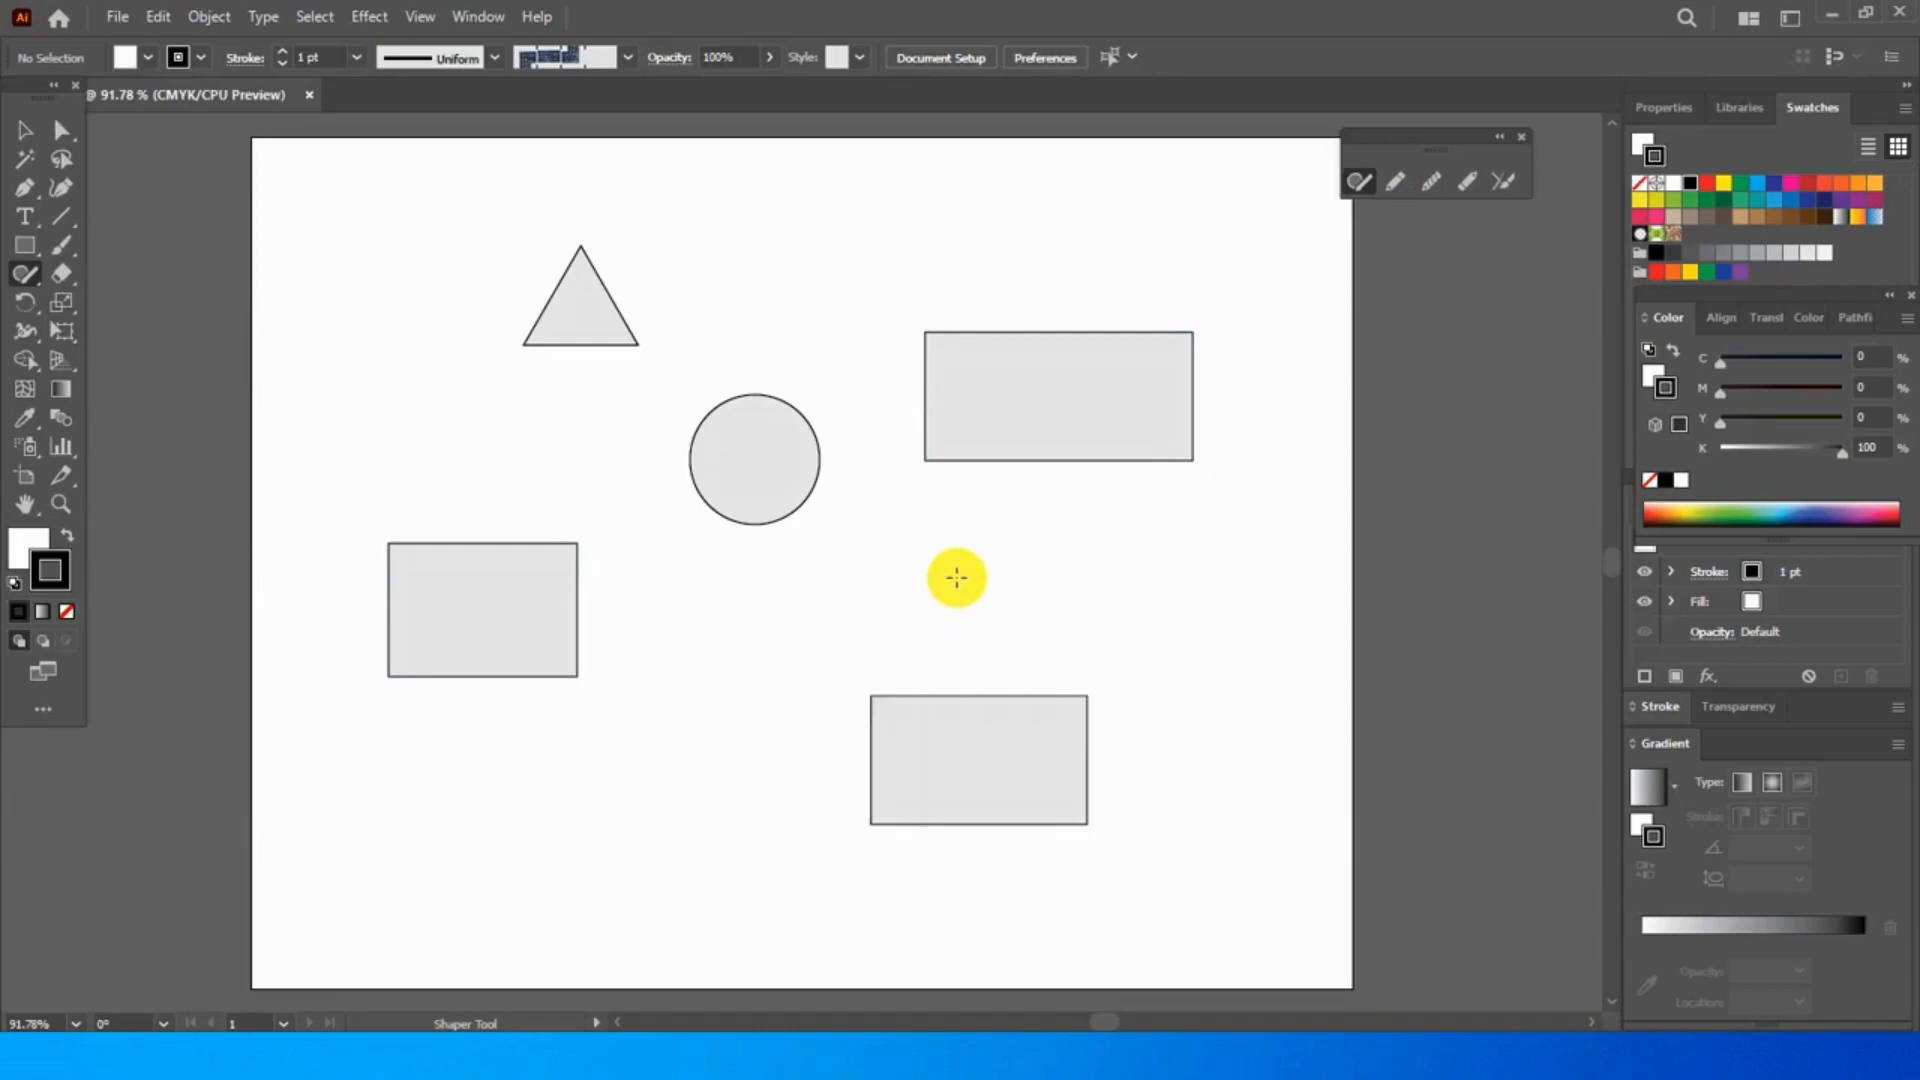
mouse_move(694, 671)
mouse_down()
mouse_move(621, 824)
mouse_move(775, 824)
mouse_move(694, 672)
mouse_up()
mouse_move(779, 218)
mouse_down()
mouse_move(840, 247)
mouse_move(849, 329)
mouse_move(743, 340)
mouse_move(798, 237)
mouse_move(875, 225)
mouse_up()
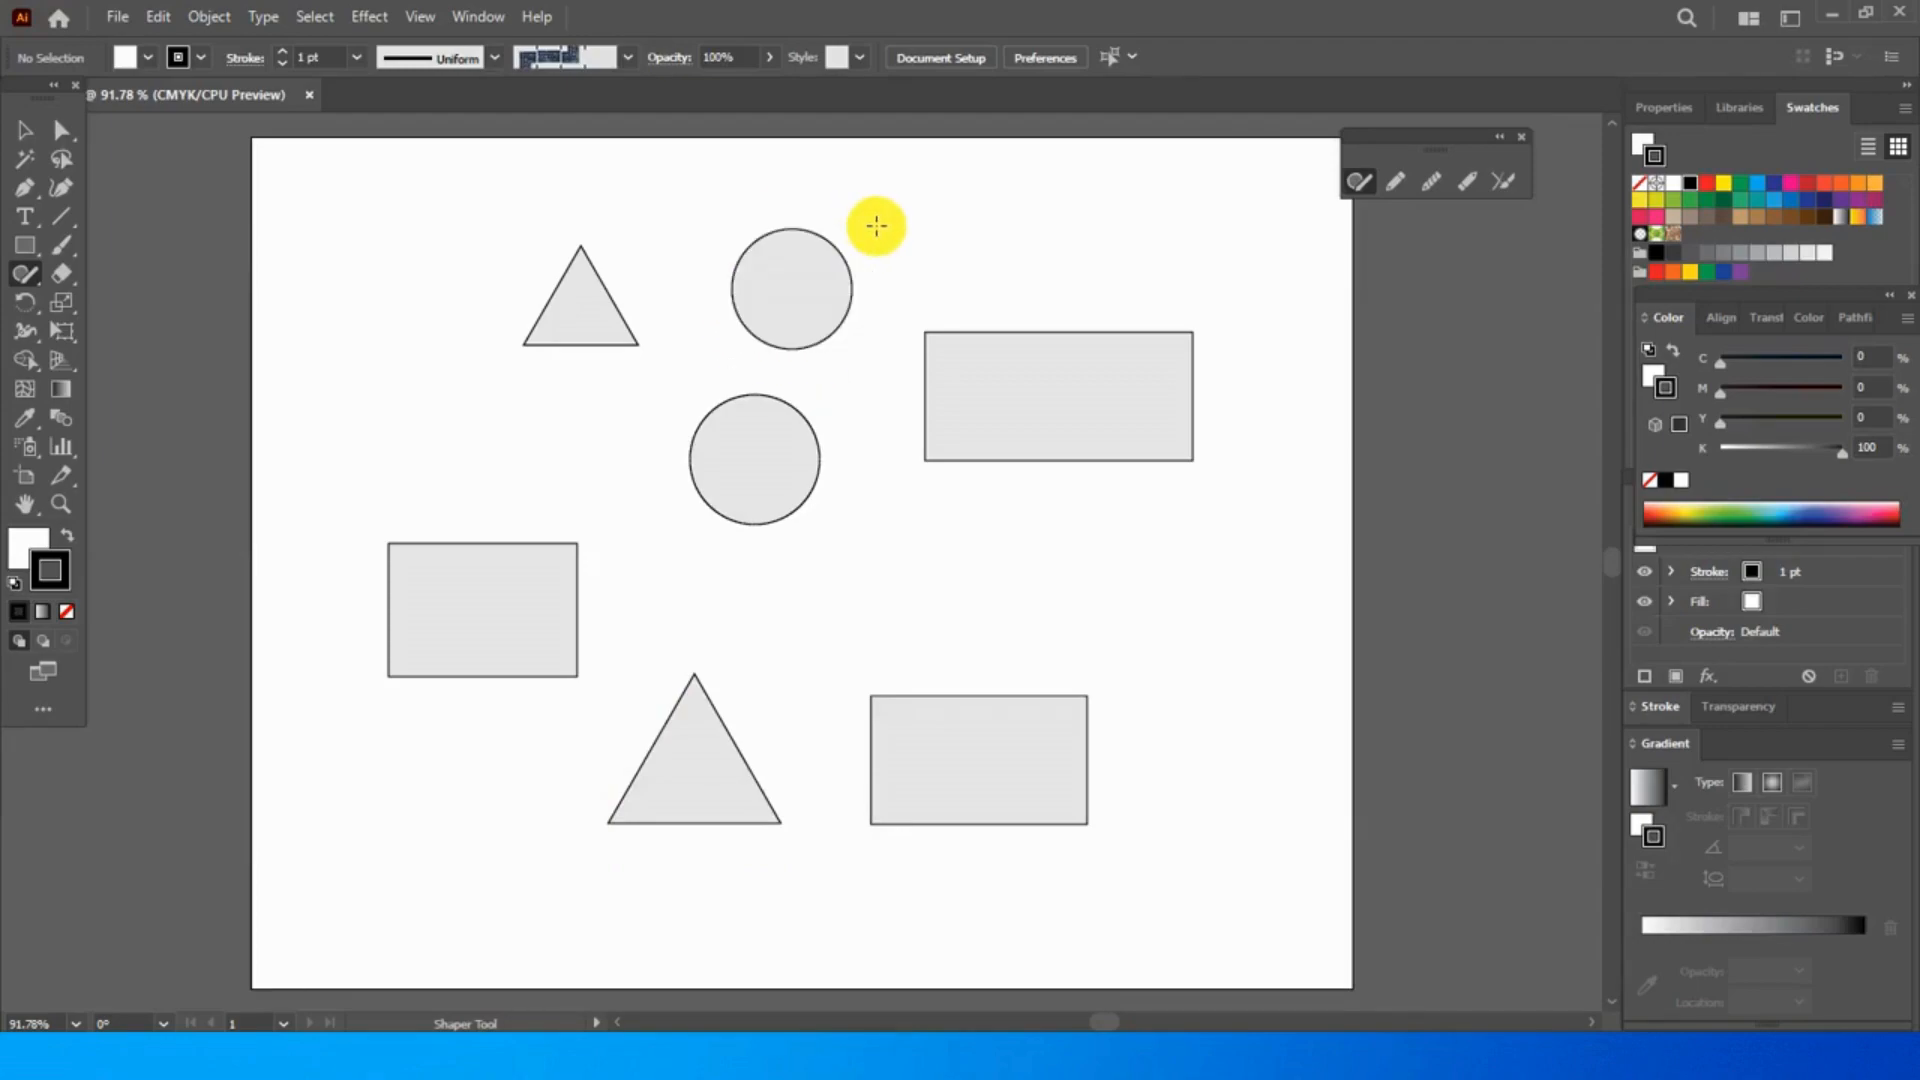
mouse_move(1029, 510)
mouse_down()
mouse_move(1119, 511)
mouse_move(1084, 578)
mouse_move(1016, 566)
mouse_move(1036, 510)
mouse_up()
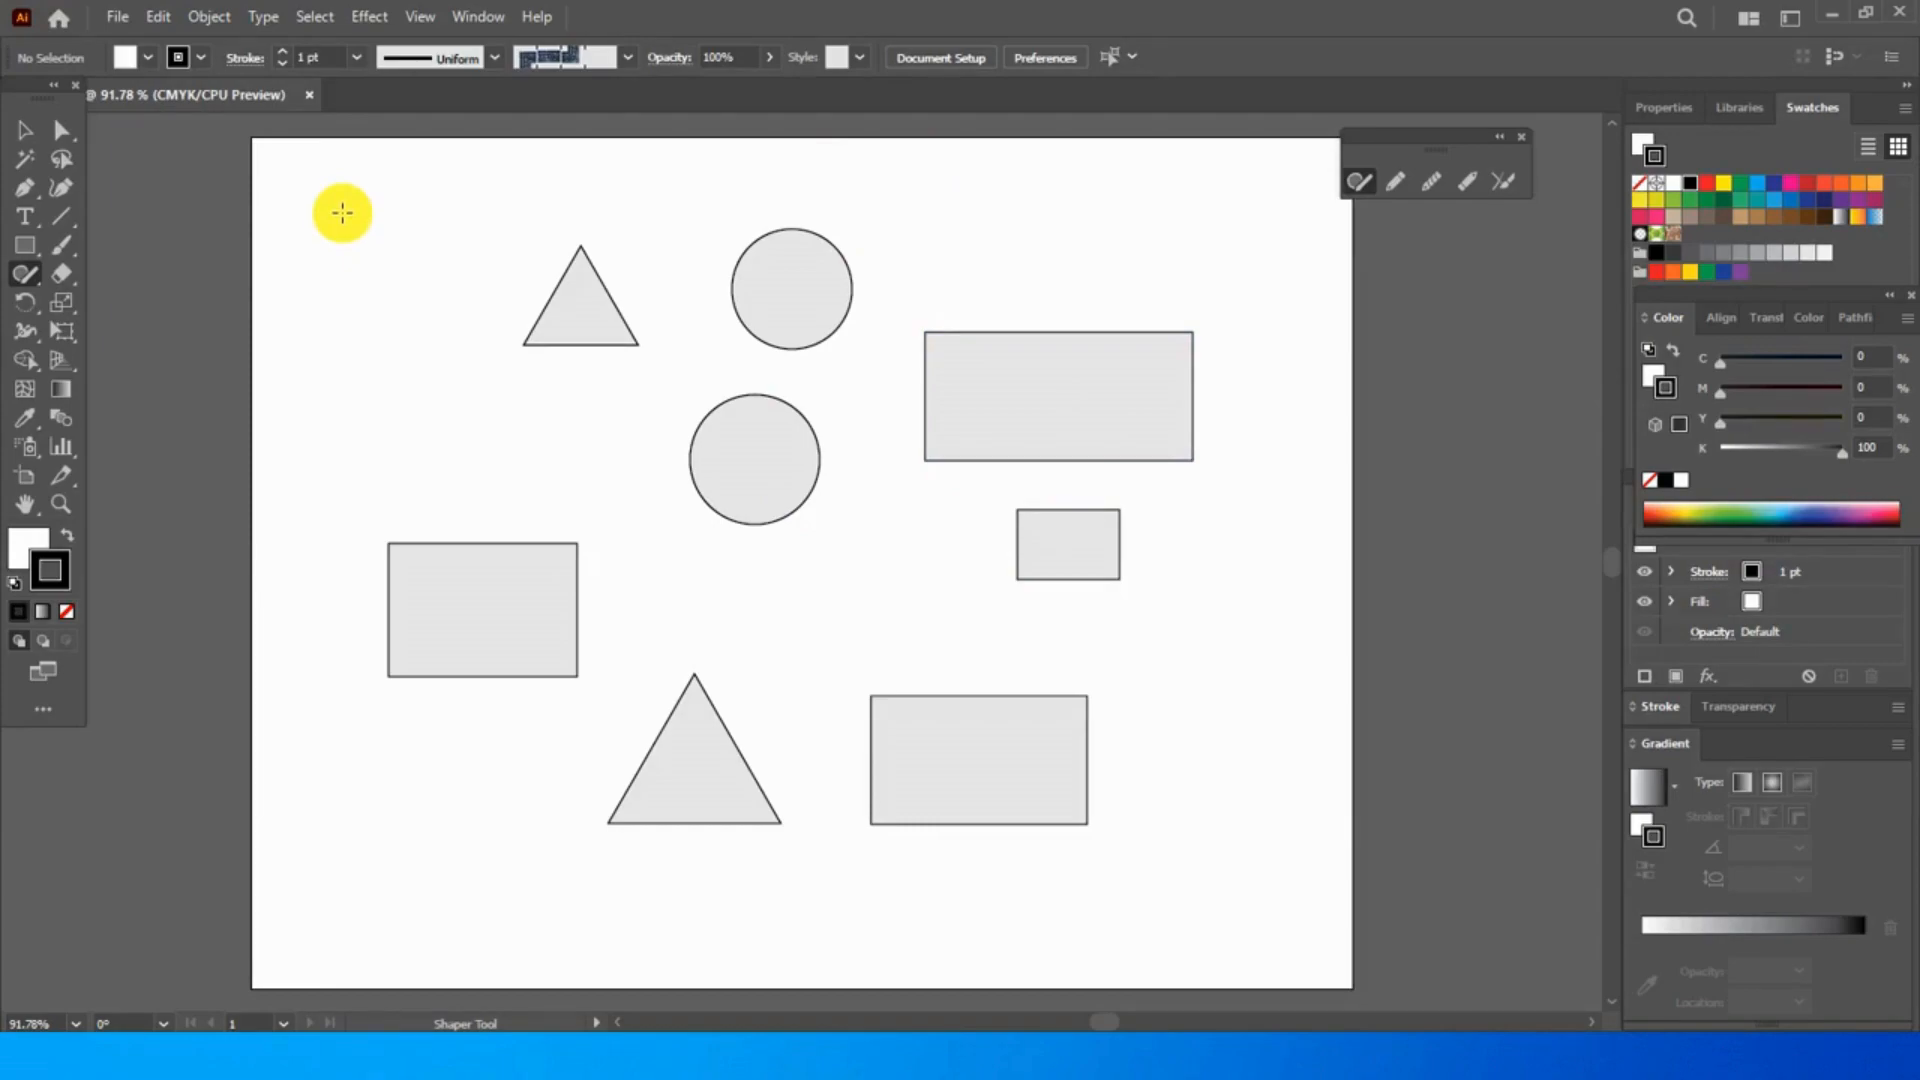
- Draw a long steep line, a triangle beside the small one and a small rectangle on the artboard's left half
drag(347, 191, 297, 464)
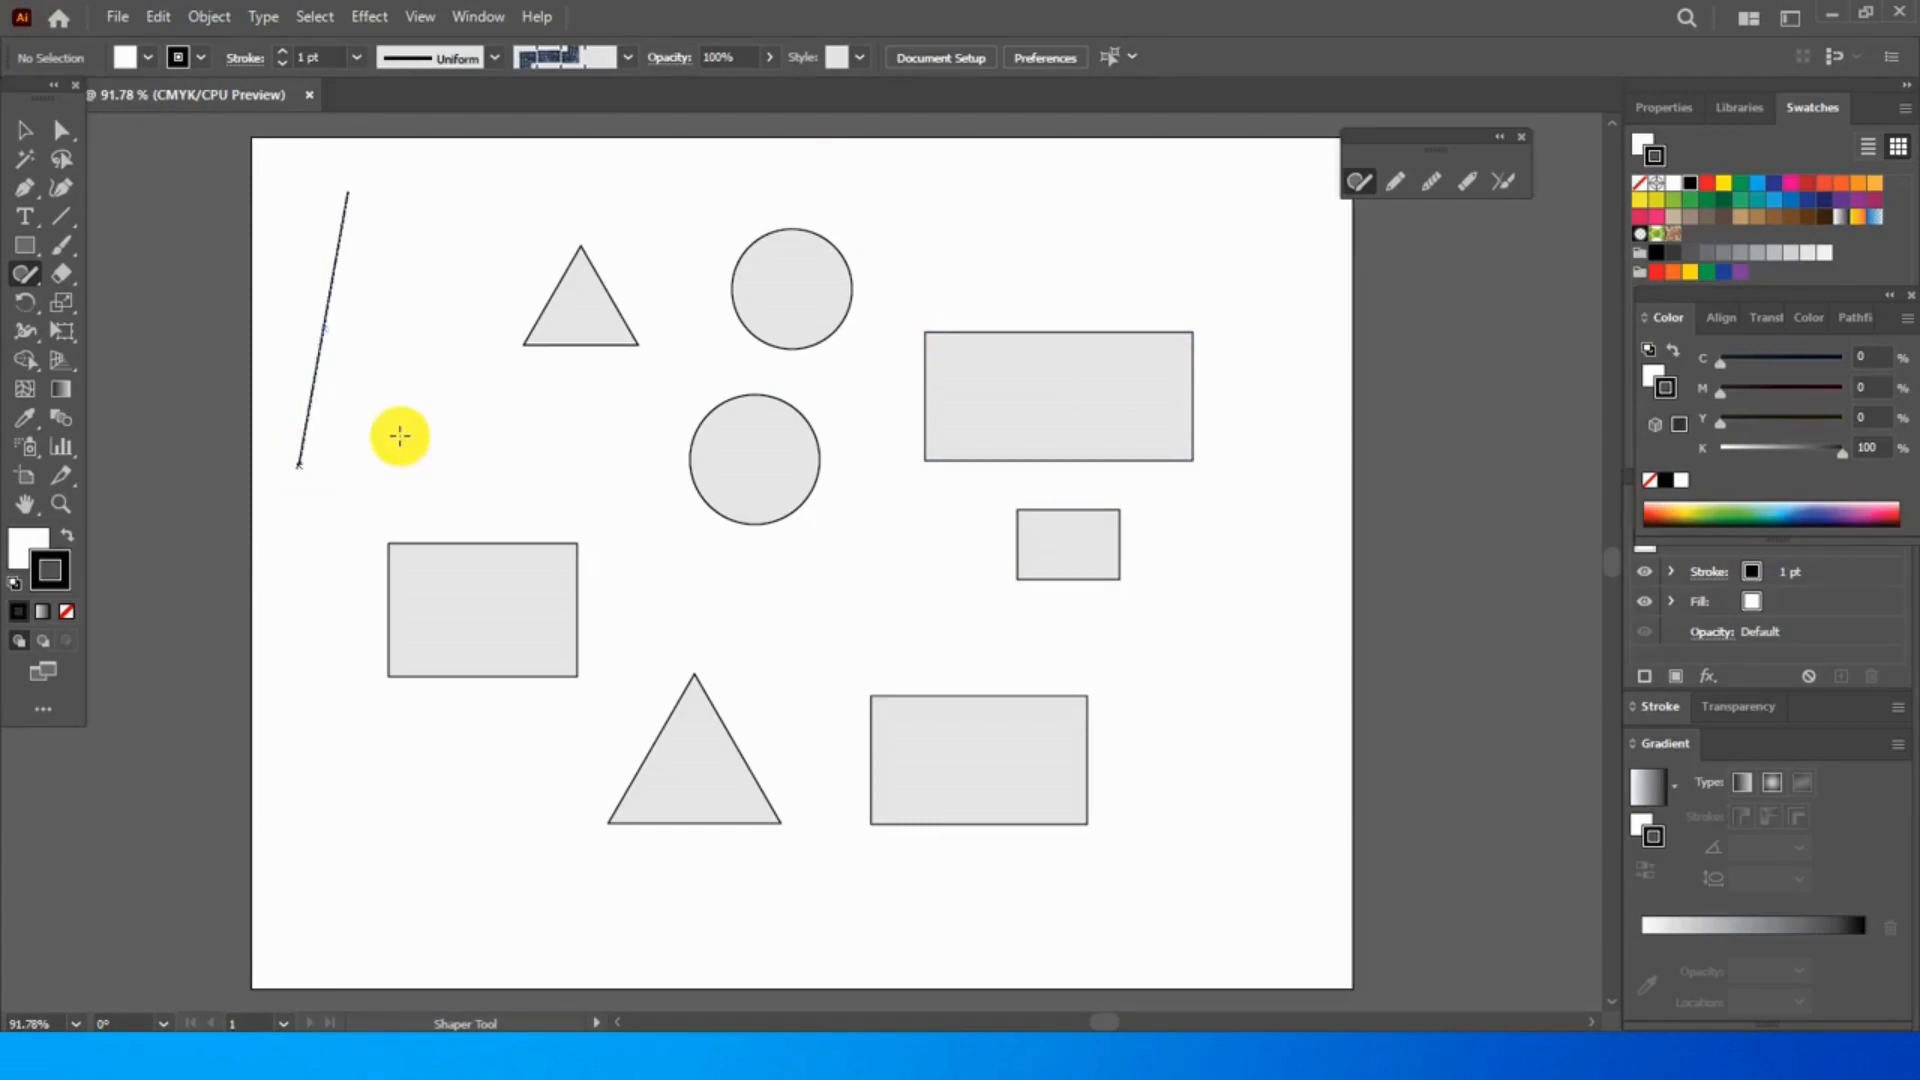
mouse_move(455, 367)
mouse_down()
mouse_move(420, 364)
mouse_move(386, 394)
mouse_move(399, 441)
mouse_move(486, 429)
mouse_up()
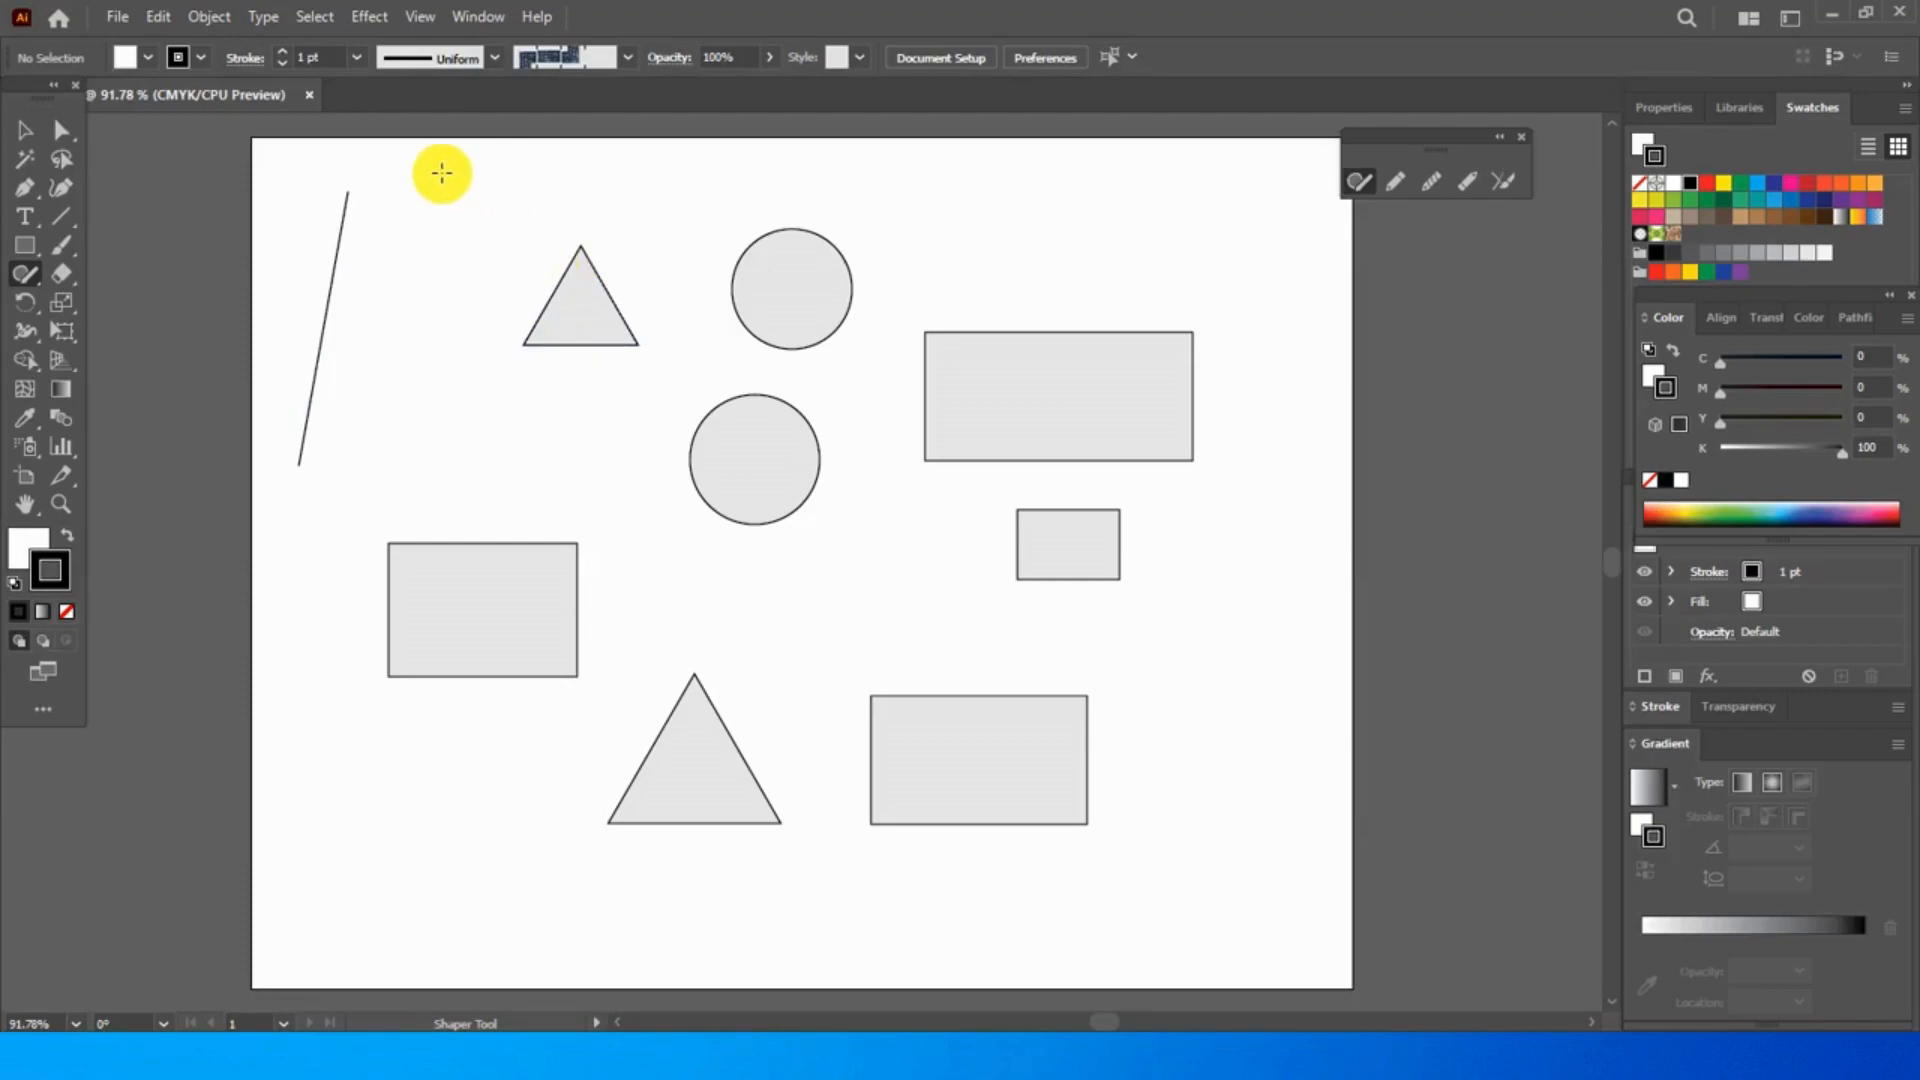
mouse_move(468, 225)
mouse_down()
mouse_move(420, 340)
mouse_move(479, 331)
mouse_move(468, 222)
mouse_up()
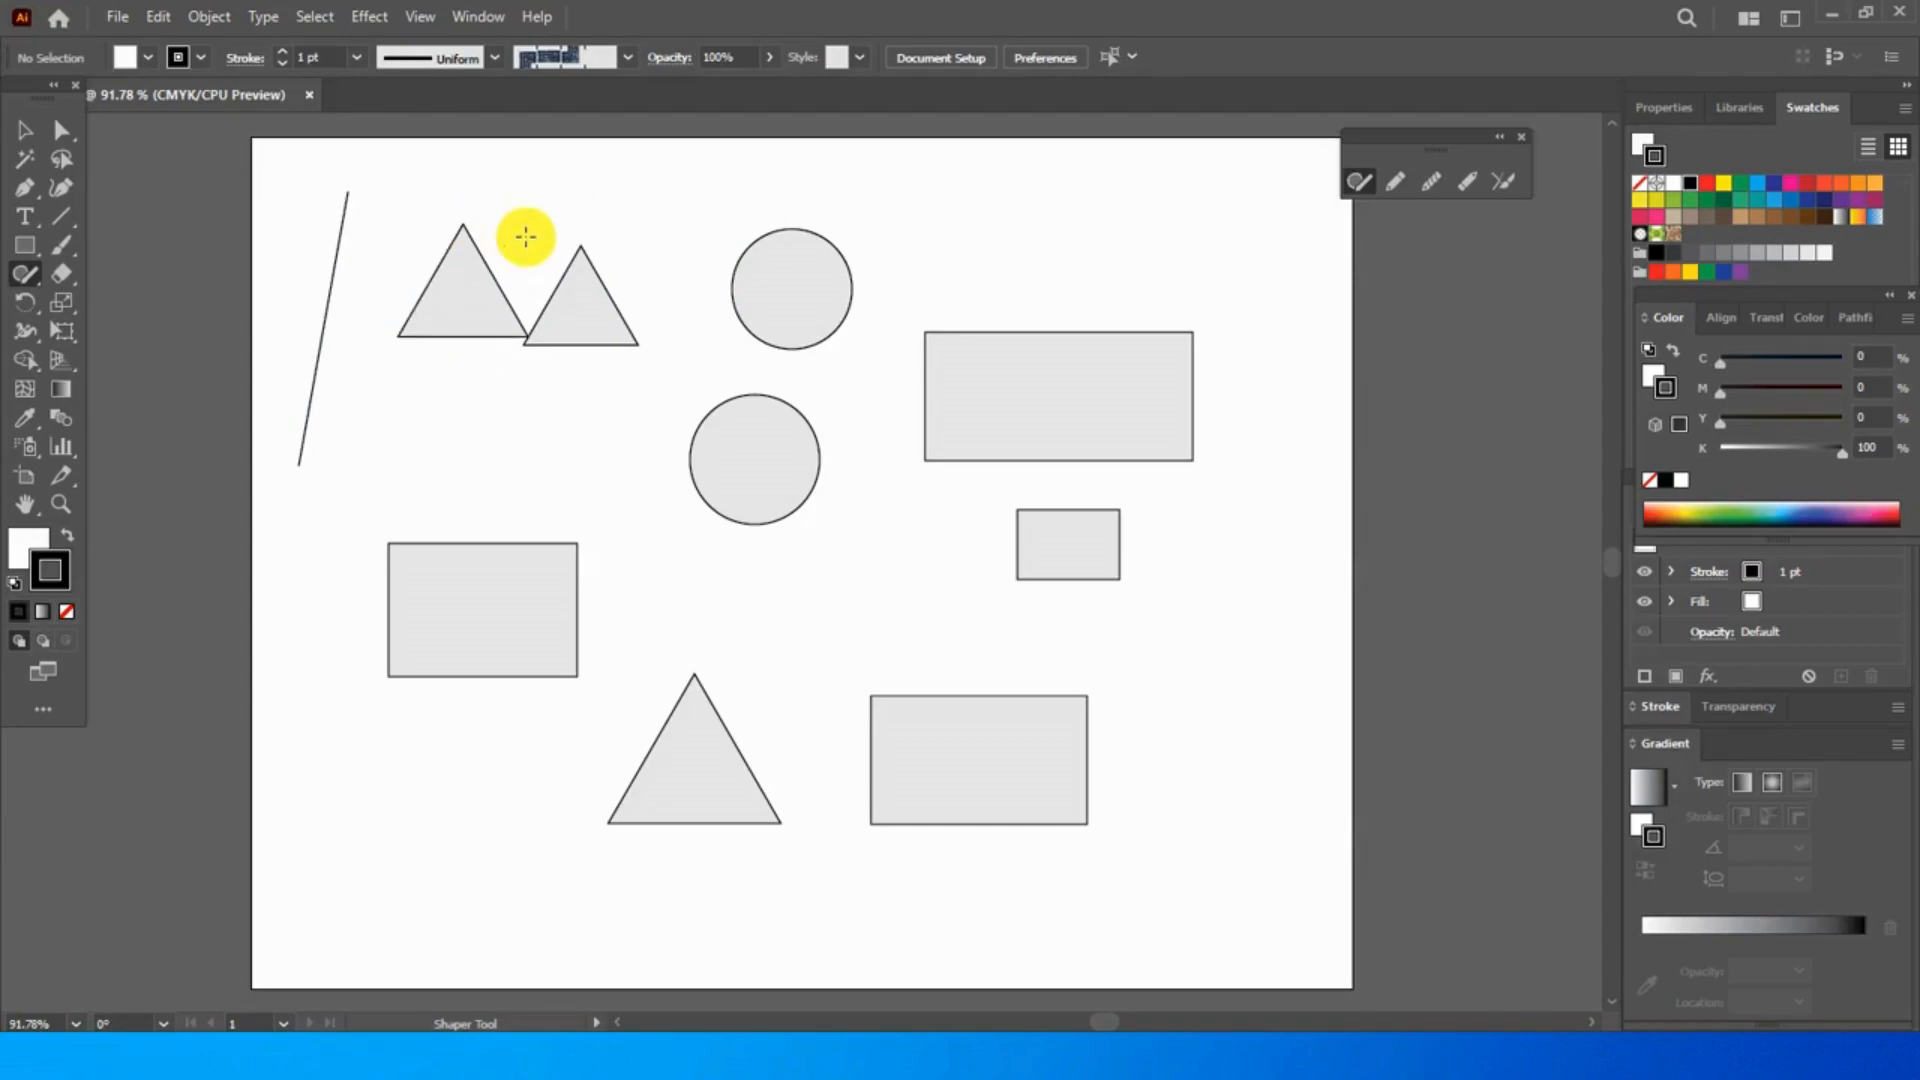
mouse_move(501, 441)
mouse_down()
mouse_move(539, 475)
mouse_move(465, 482)
mouse_move(492, 444)
mouse_move(540, 443)
mouse_up()
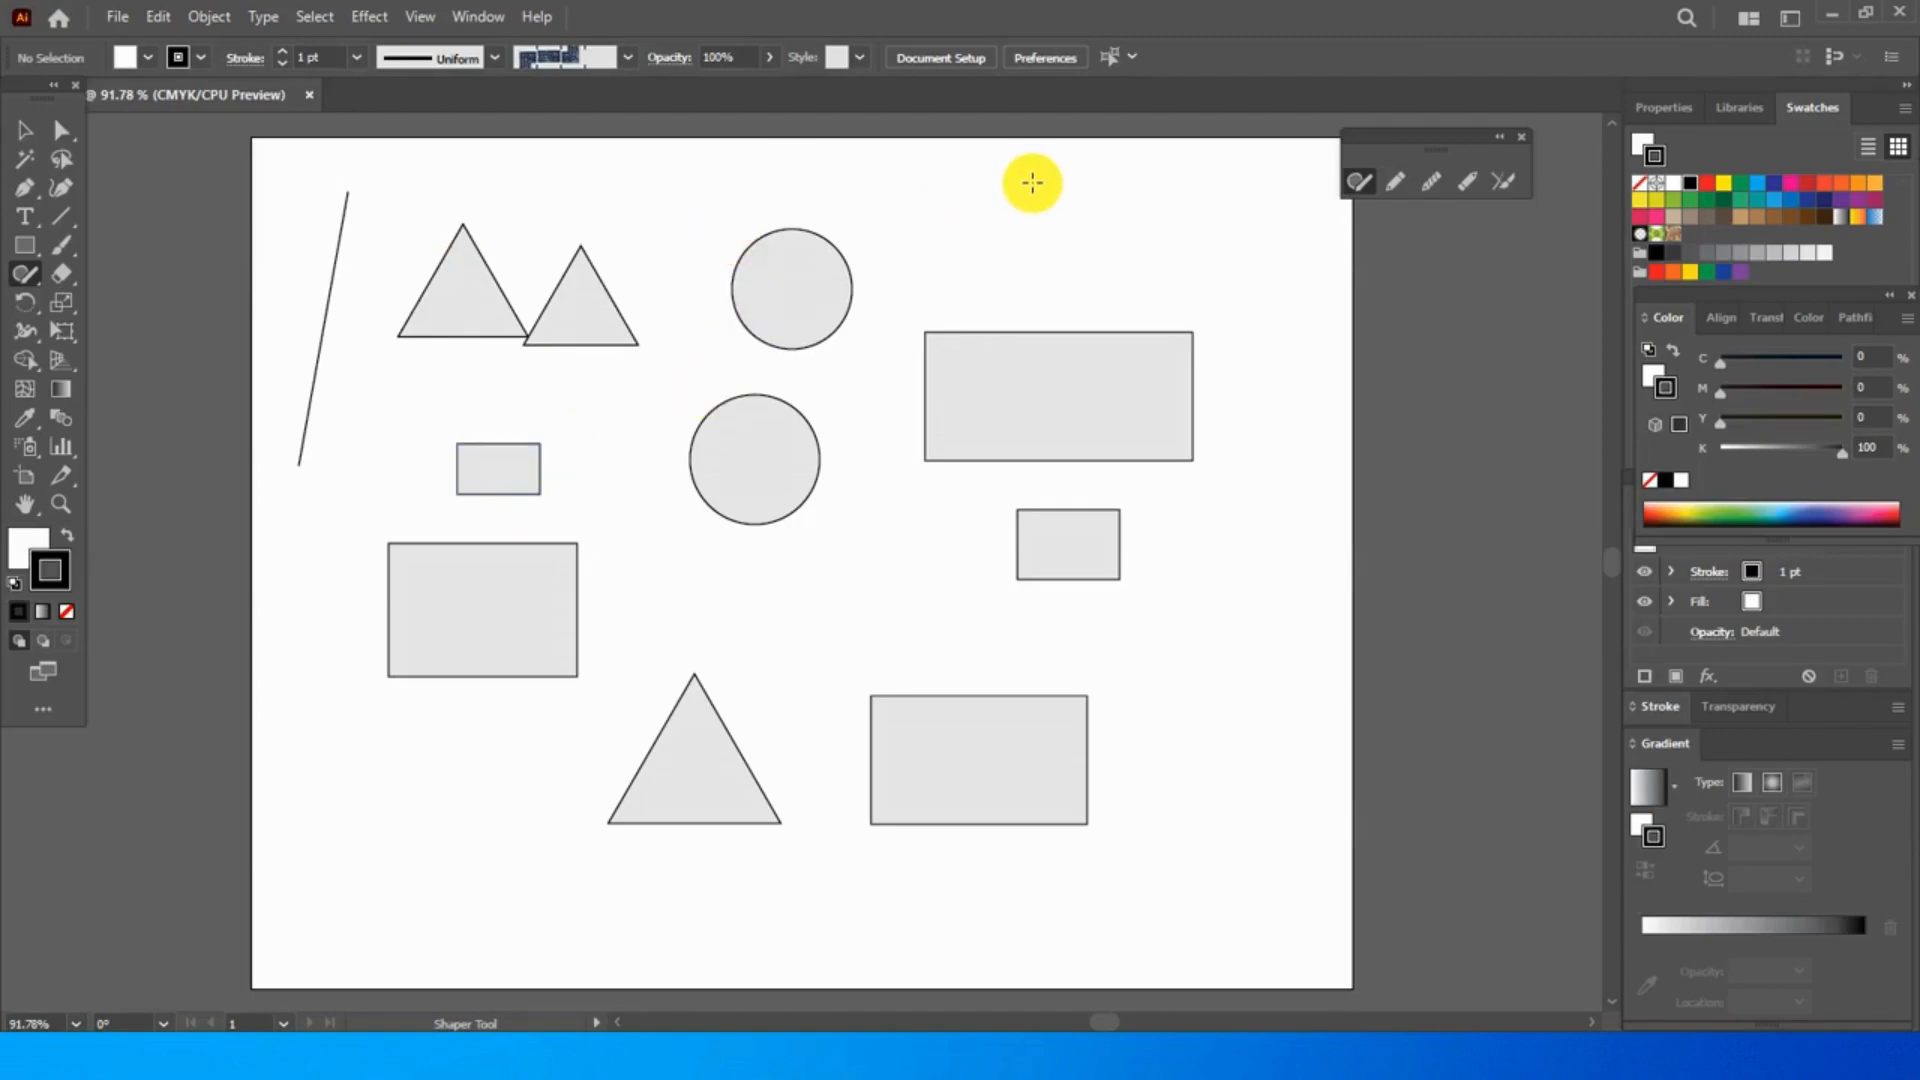
mouse_move(1017, 178)
mouse_down()
mouse_move(1115, 182)
mouse_move(1057, 244)
mouse_move(1002, 230)
mouse_move(1011, 182)
mouse_up()
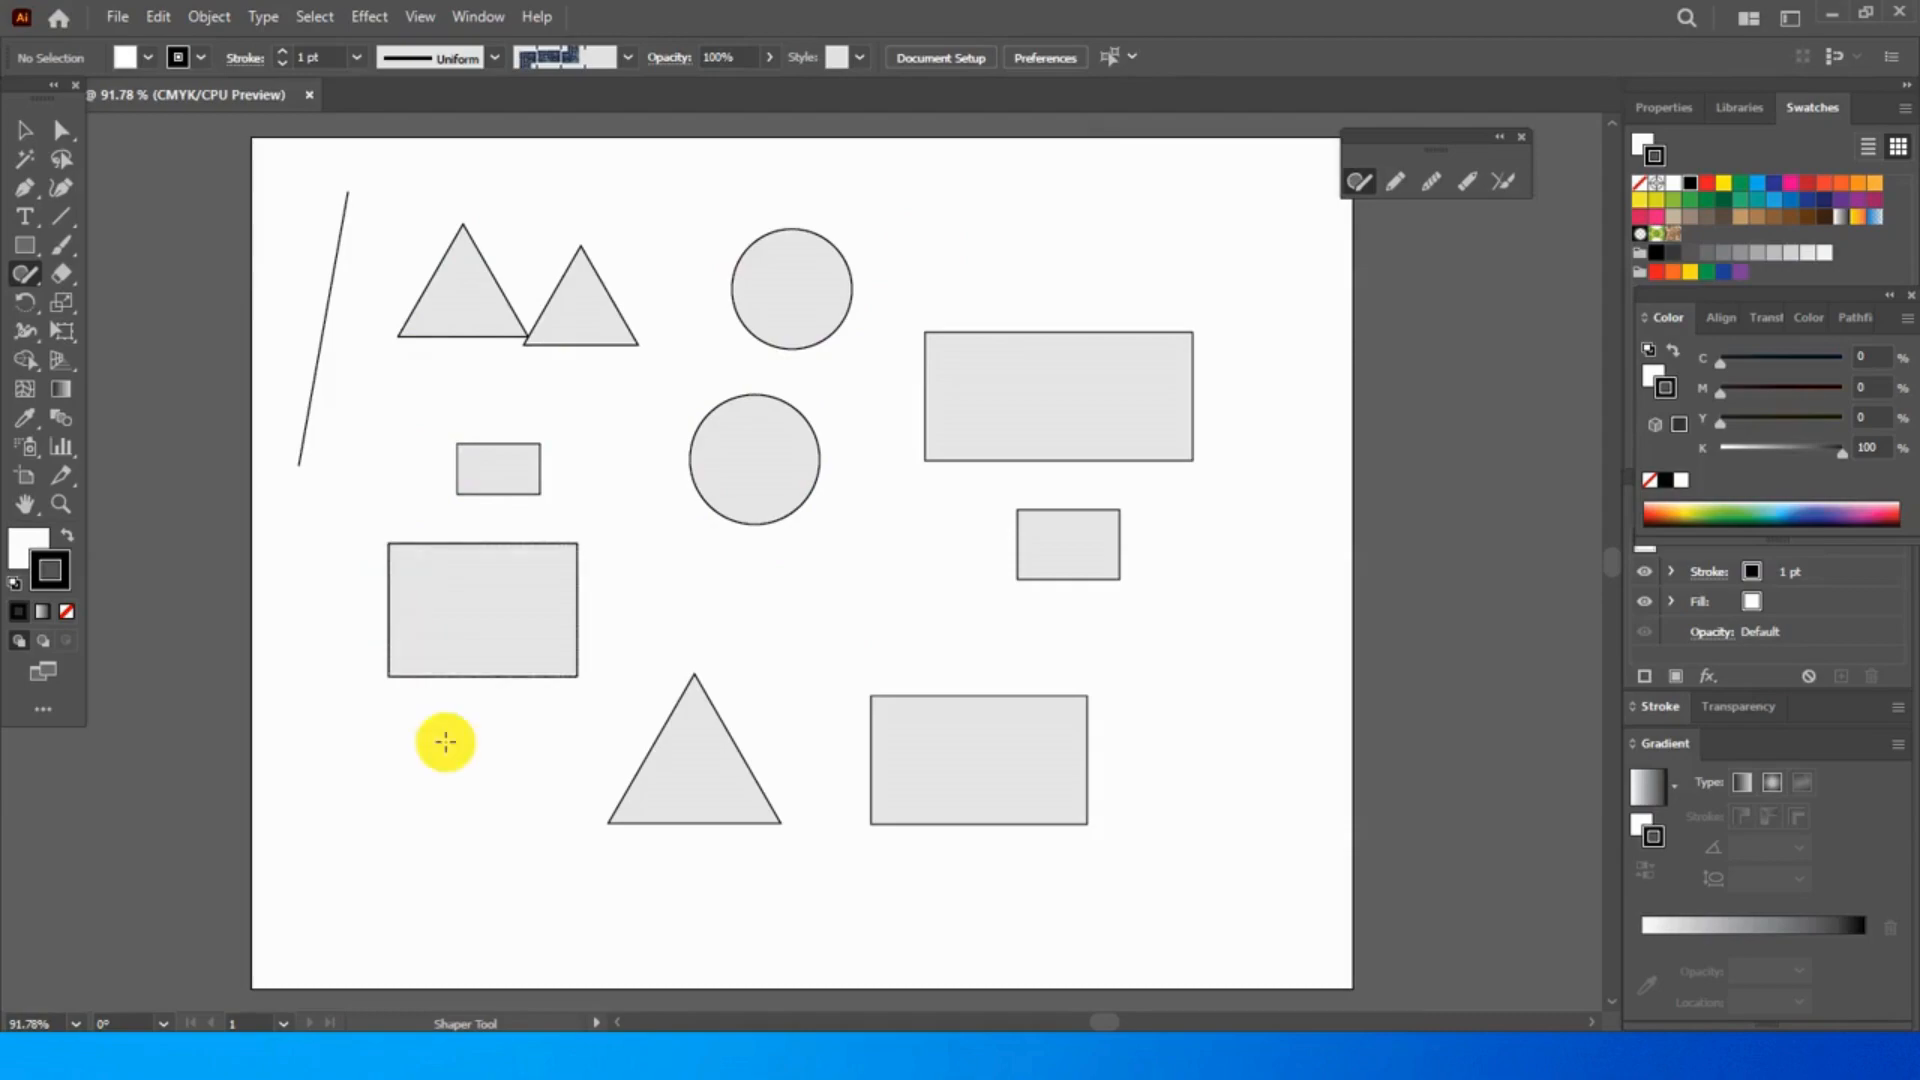
- Draw four slanted straight lines of different lengths in the gaps between the shapes with the Shaper tool
drag(457, 806, 675, 678)
drag(804, 570, 904, 653)
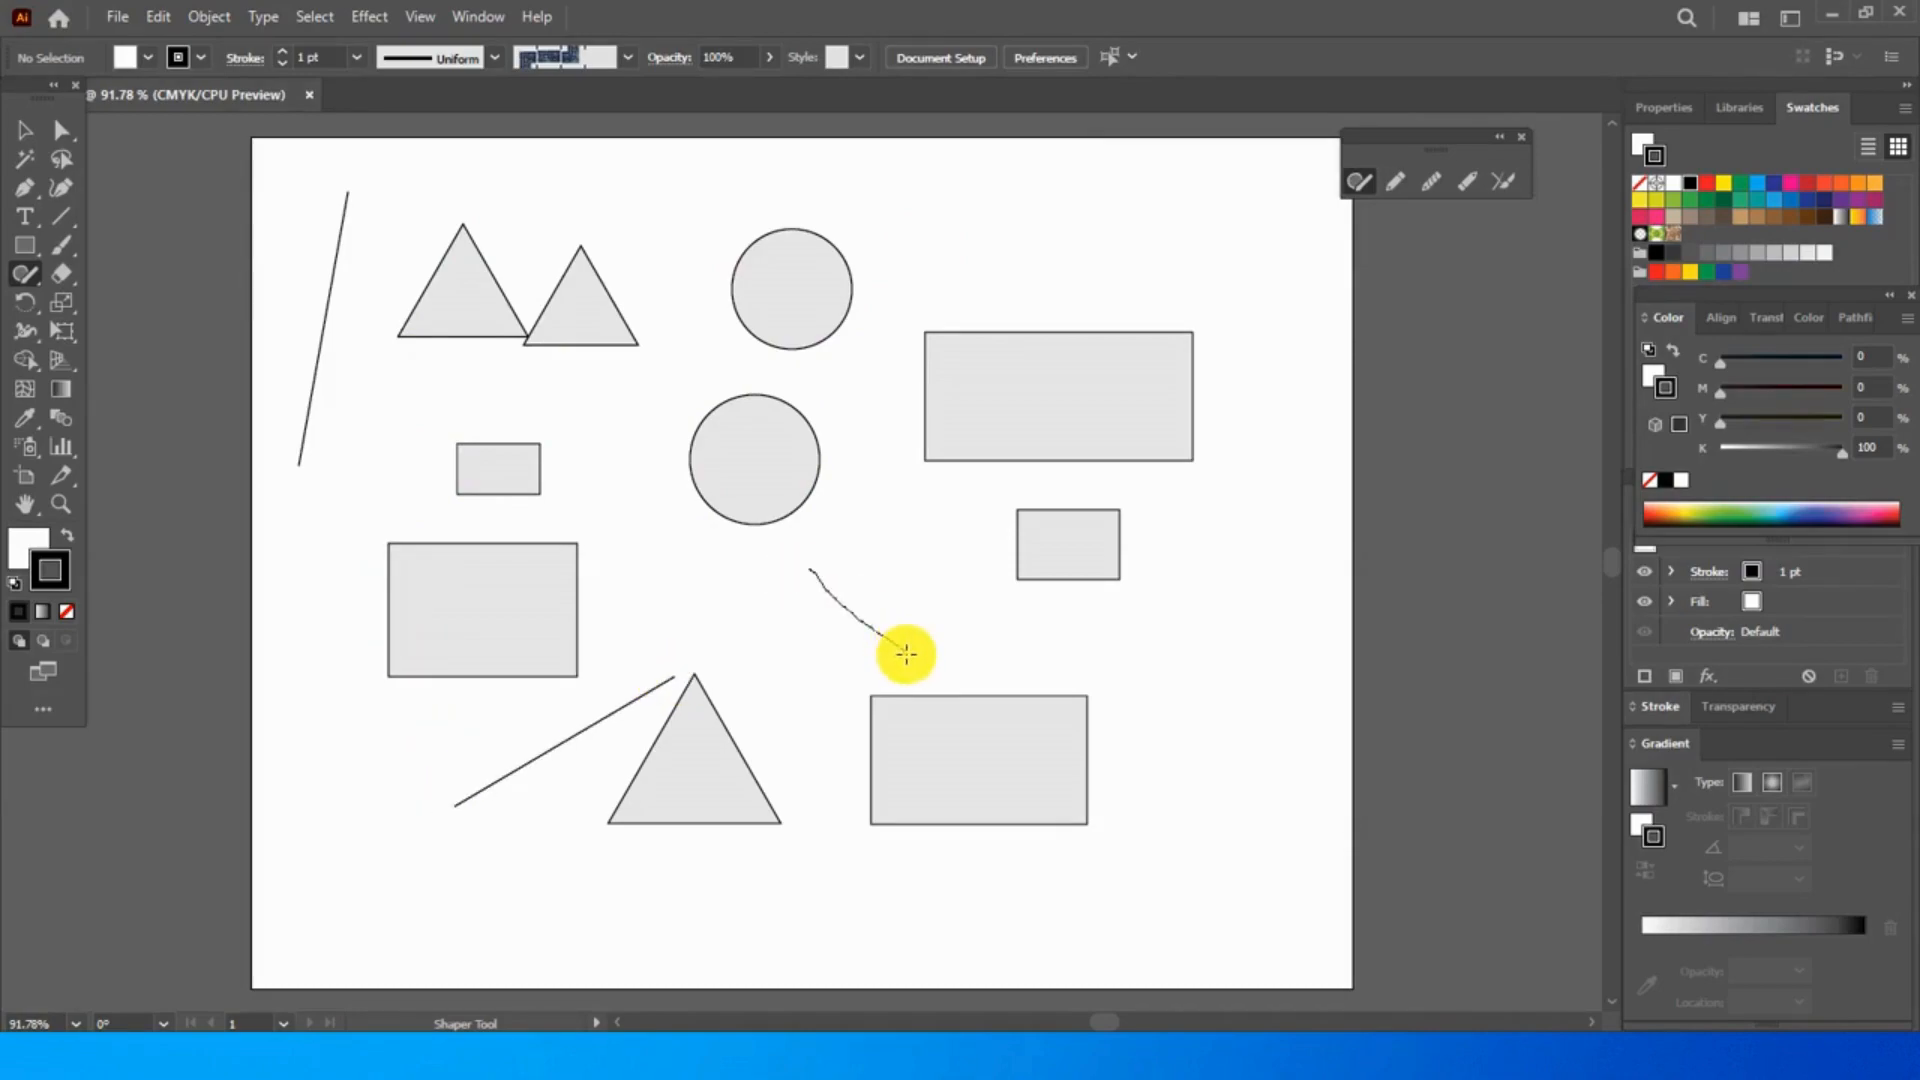
drag(867, 428, 972, 594)
drag(1004, 254, 1051, 288)
- Select all the drawn shapes and lines and delete them from the artboard
click(25, 130)
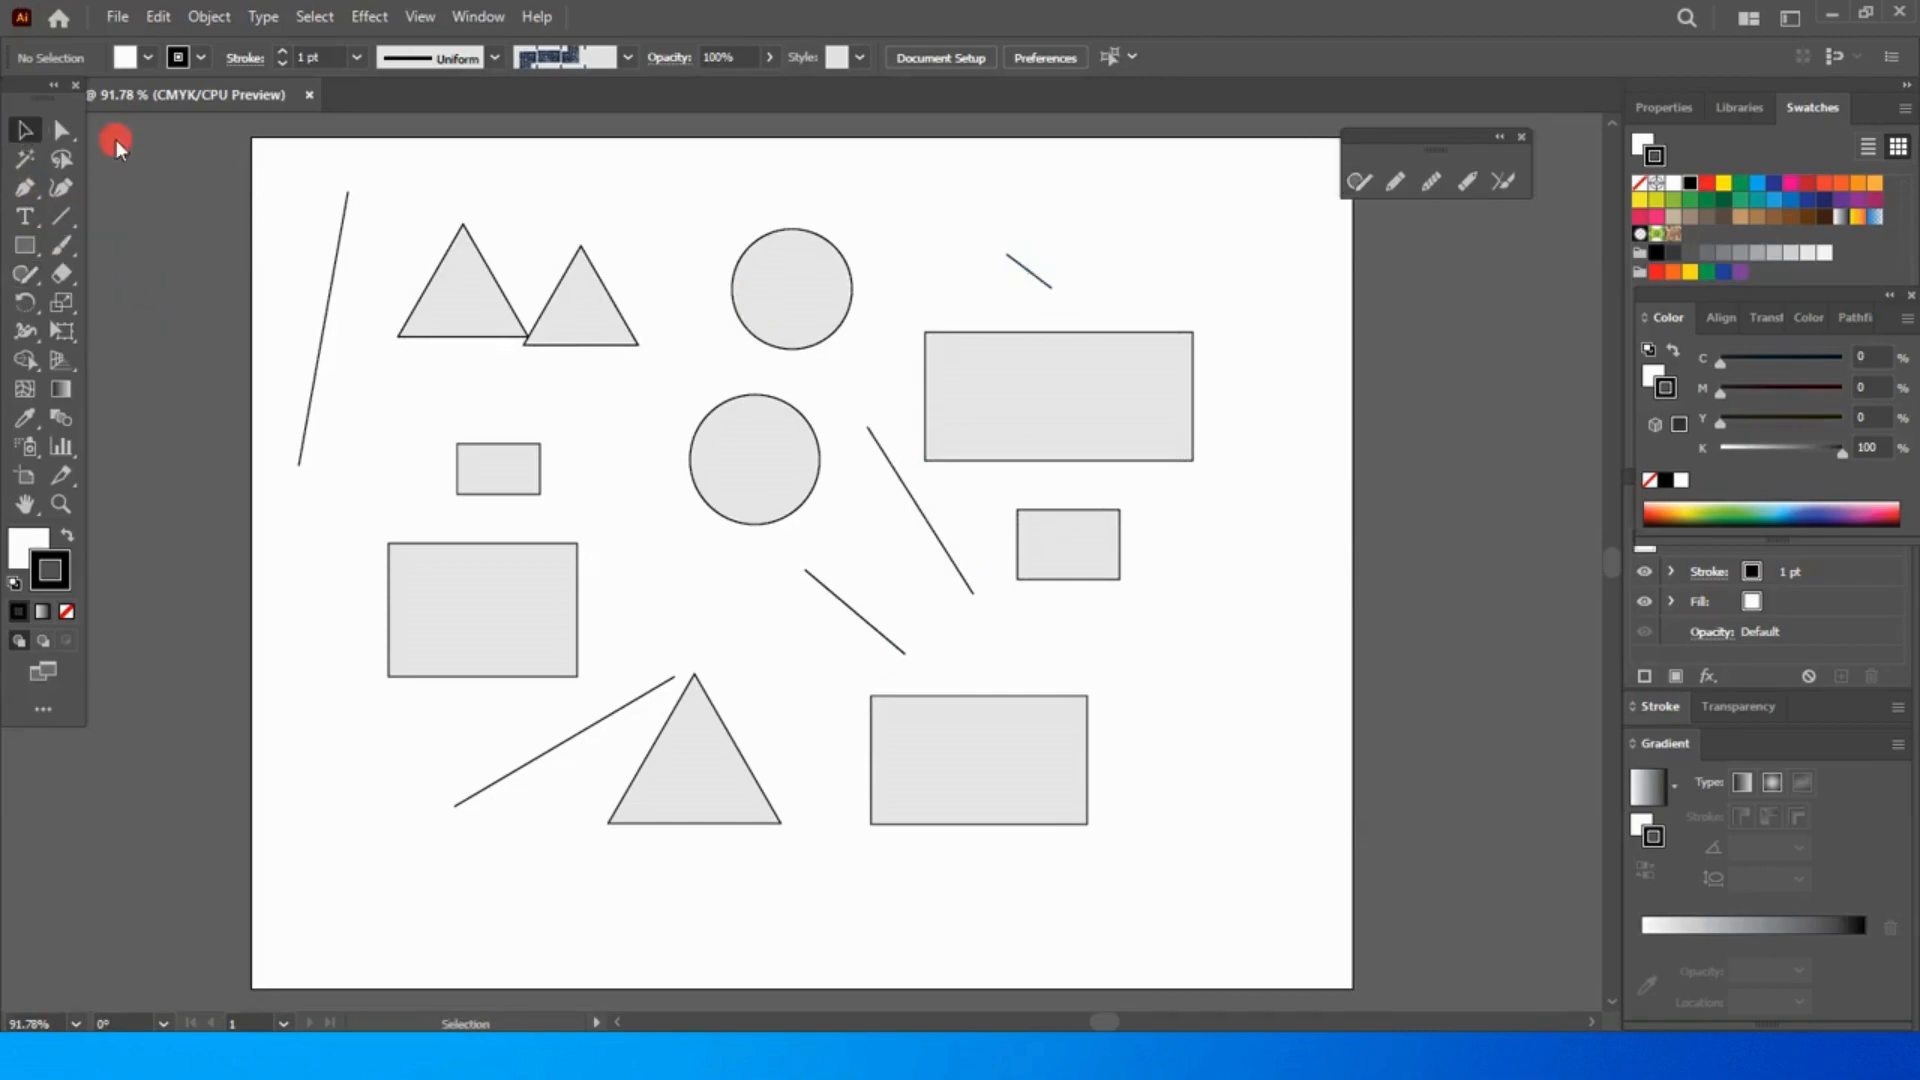
drag(292, 161, 1096, 535)
drag(1160, 808, 1184, 884)
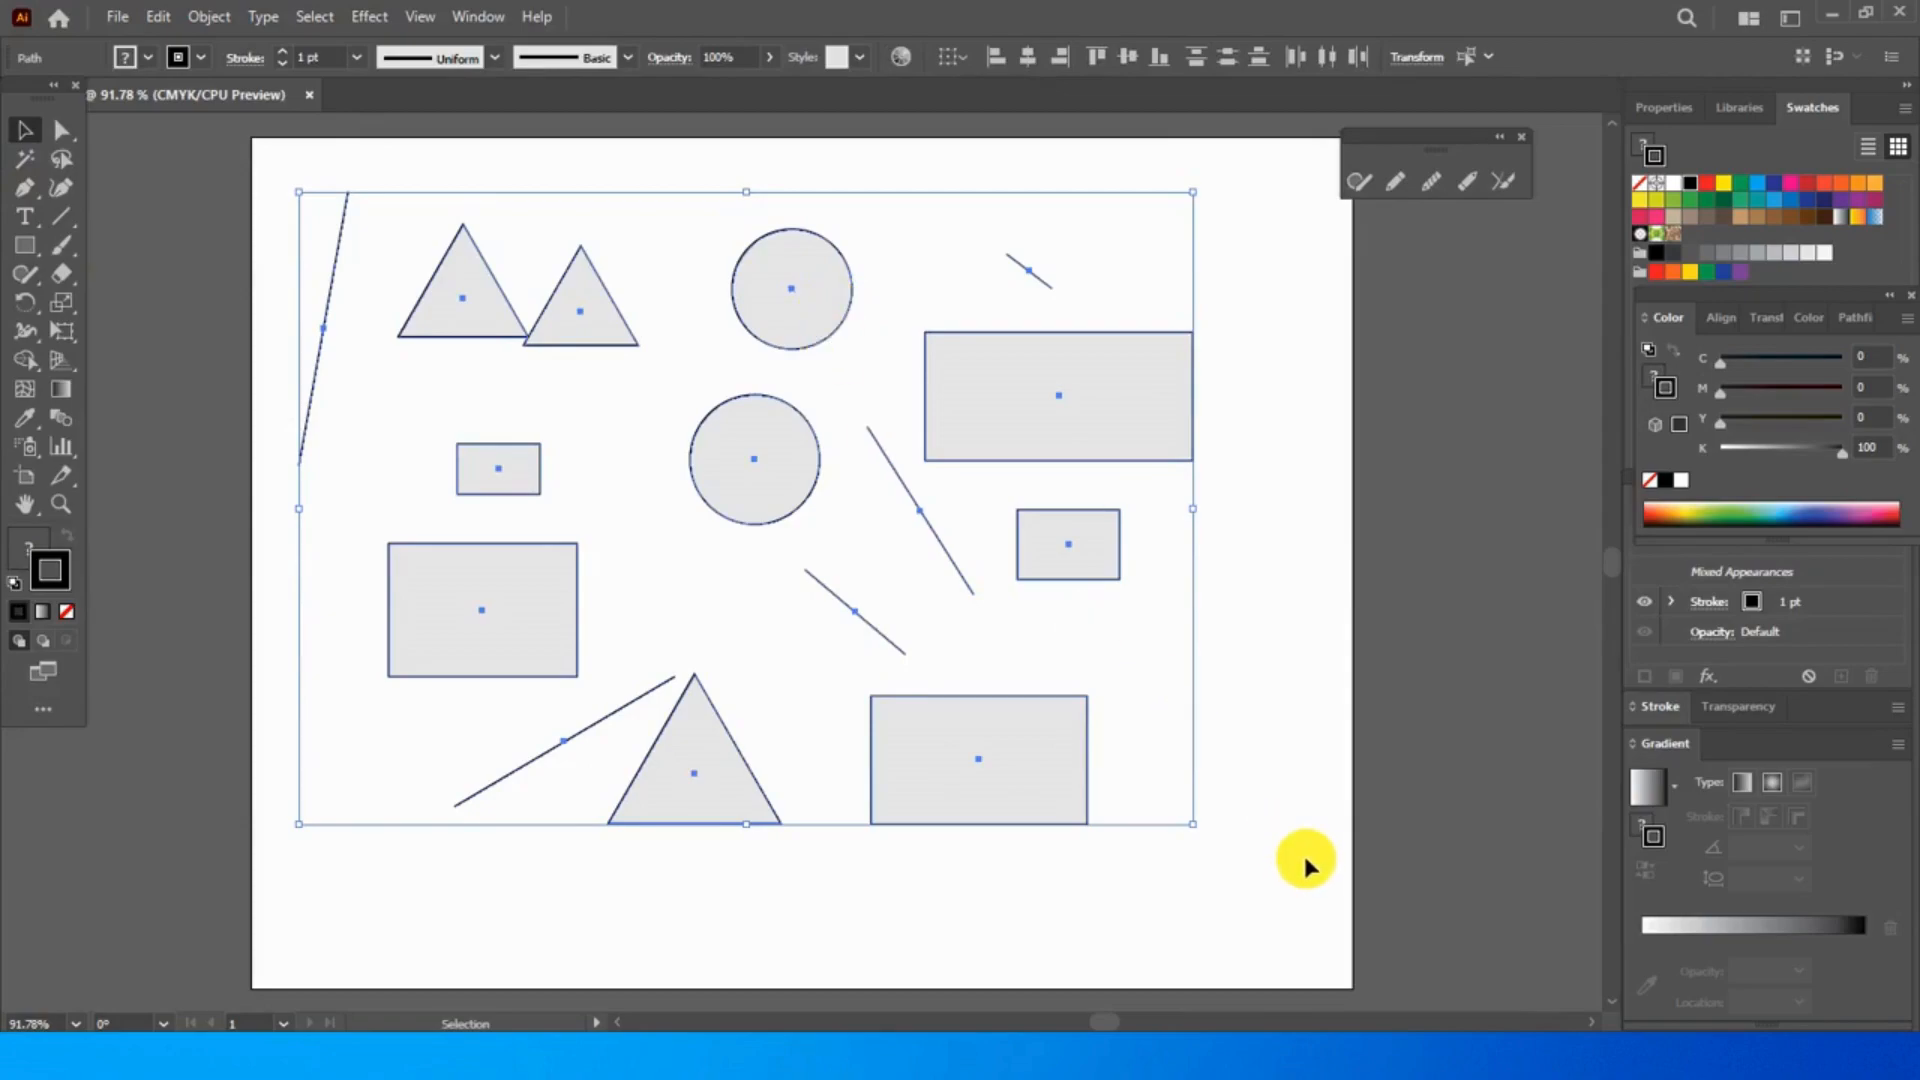
key(Delete)
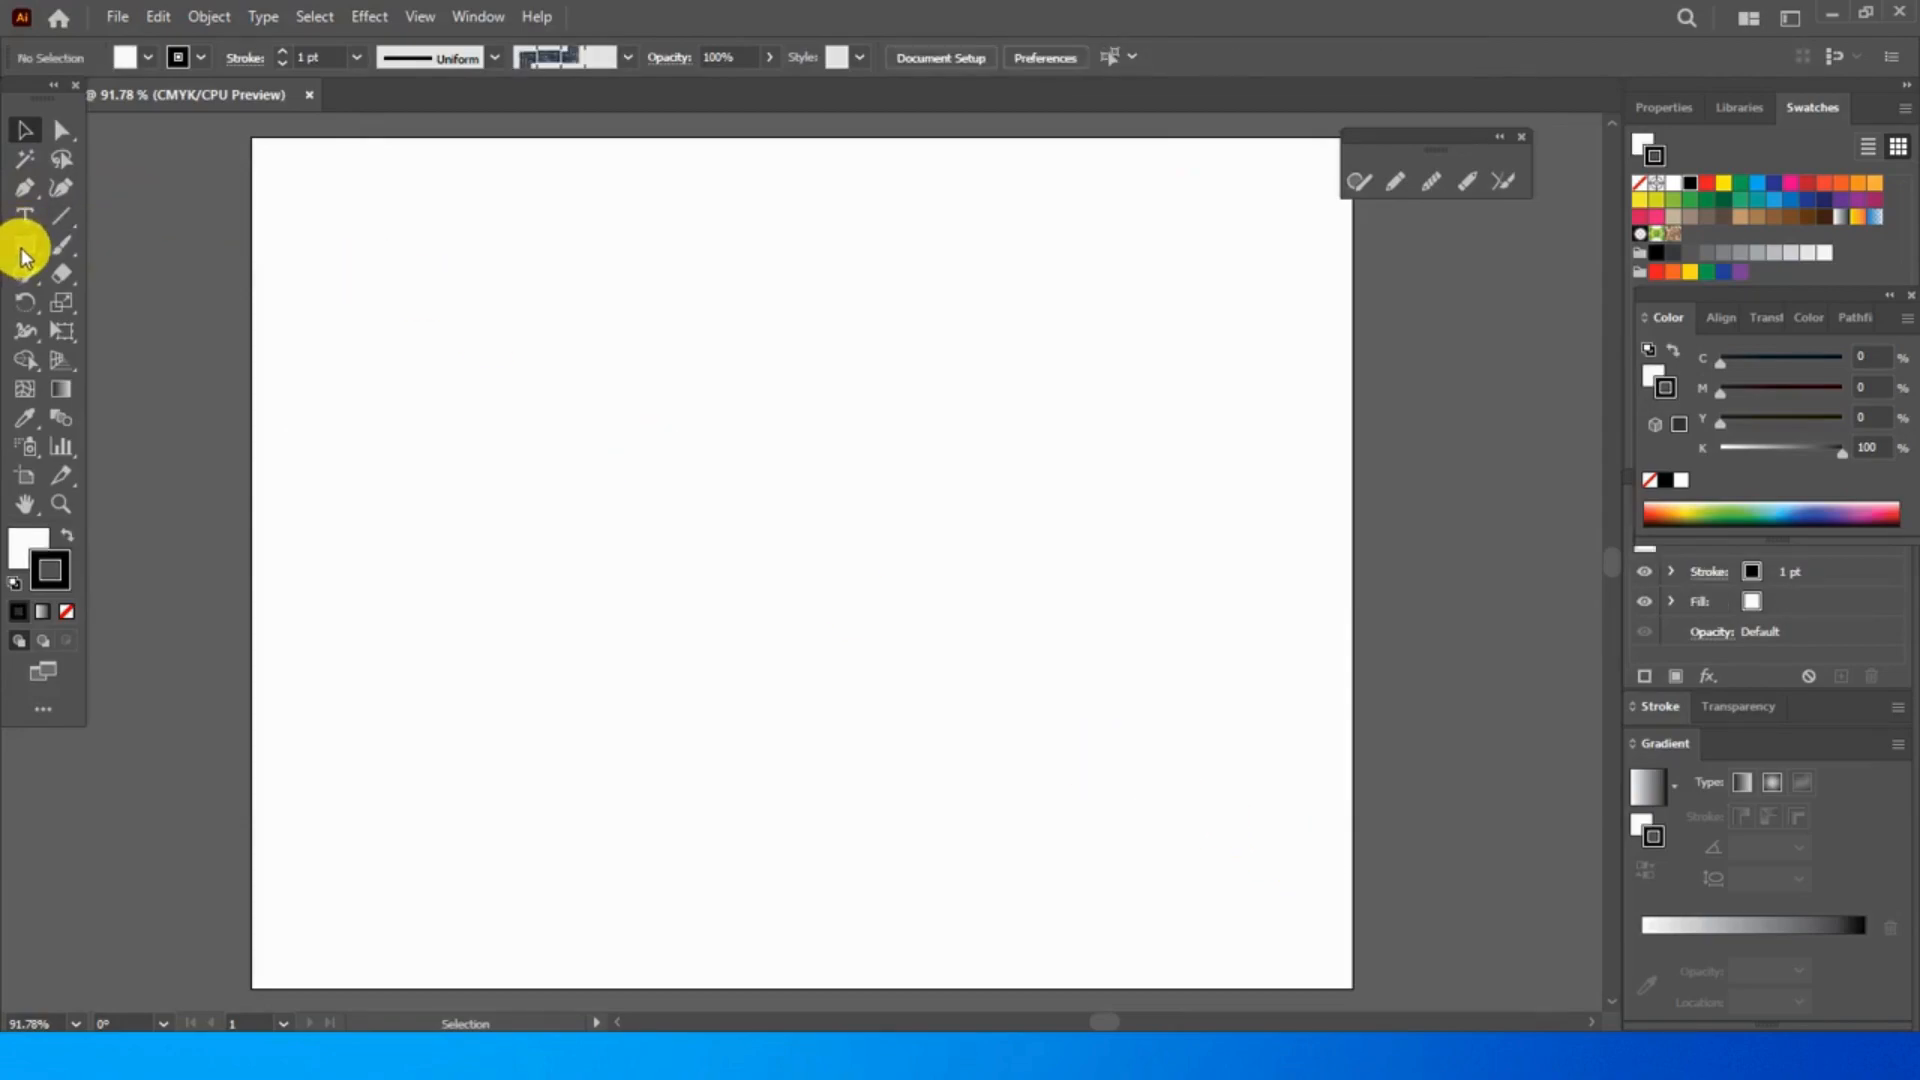
- Draw a wide base rectangle and a slightly narrower one overlapping its top edge with the Shaper tool
click(1355, 180)
mouse_move(537, 614)
mouse_down()
mouse_move(839, 664)
mouse_move(839, 811)
mouse_move(425, 778)
mouse_move(491, 632)
mouse_move(673, 630)
mouse_up()
mouse_move(478, 670)
mouse_down()
mouse_move(489, 585)
mouse_move(799, 584)
mouse_move(810, 627)
mouse_up()
drag(437, 671, 440, 669)
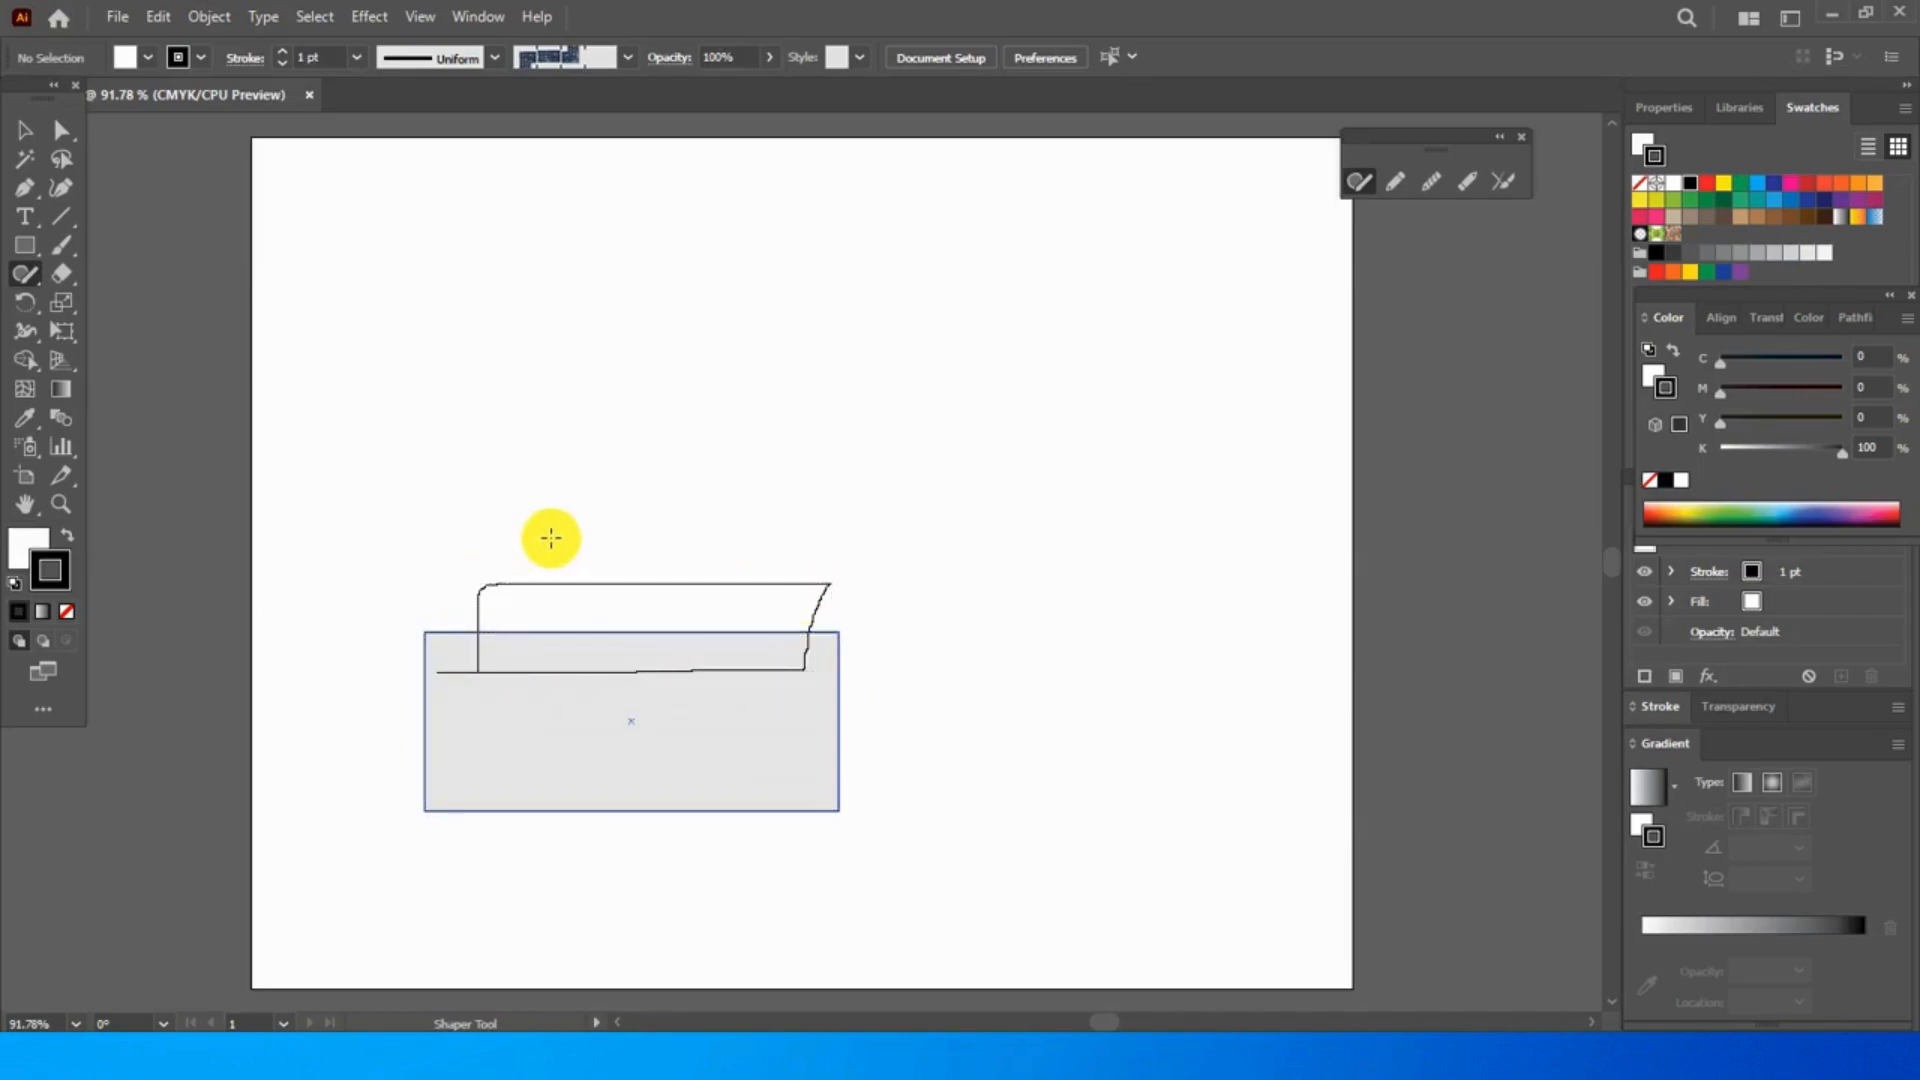
- Stack four progressively smaller overlapping rectangles on top and merge the whole stack into one shape with a Shaper scribble
drag(551, 548, 554, 601)
mouse_move(752, 617)
mouse_down()
mouse_move(777, 546)
mouse_move(550, 555)
mouse_move(617, 496)
mouse_move(756, 493)
mouse_move(747, 555)
mouse_up()
drag(612, 554, 614, 554)
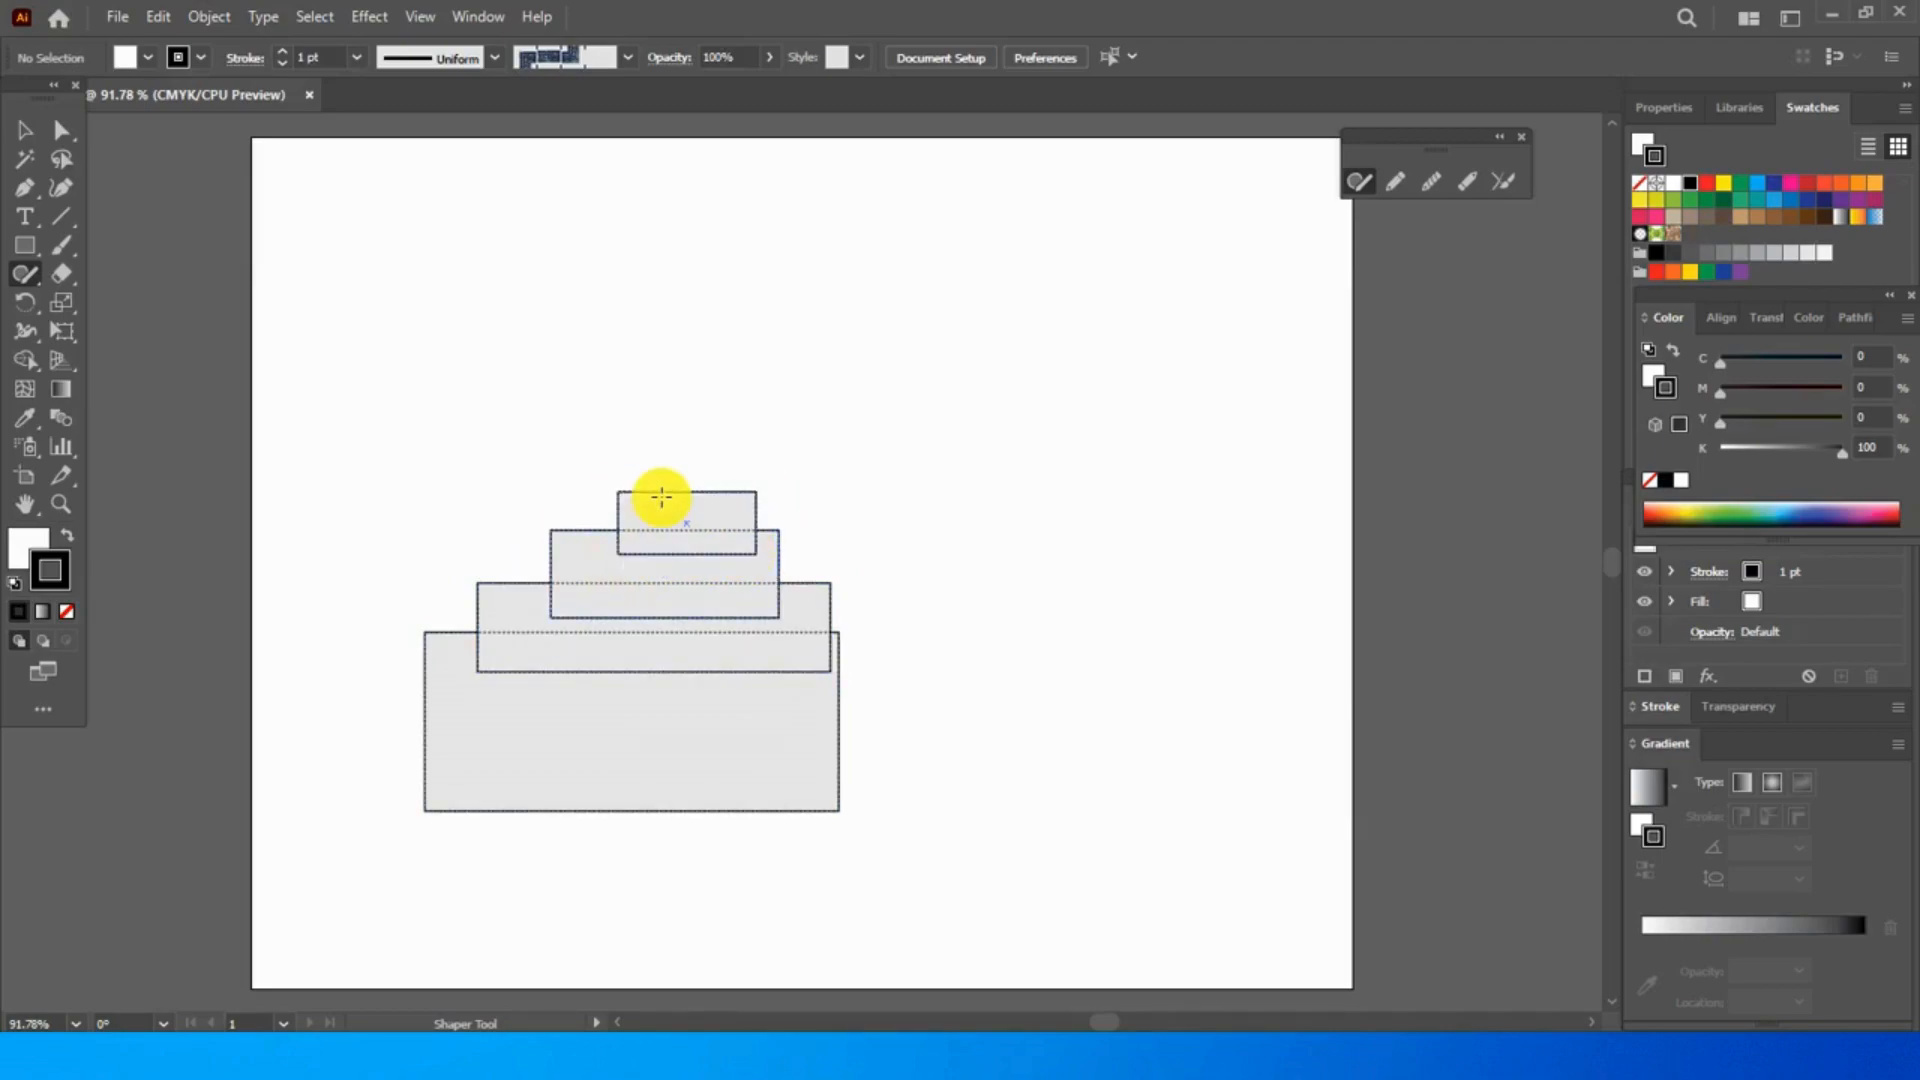
mouse_move(656, 471)
mouse_down()
mouse_move(750, 467)
mouse_move(746, 501)
mouse_move(678, 485)
mouse_move(759, 446)
mouse_move(720, 480)
mouse_move(645, 463)
mouse_up()
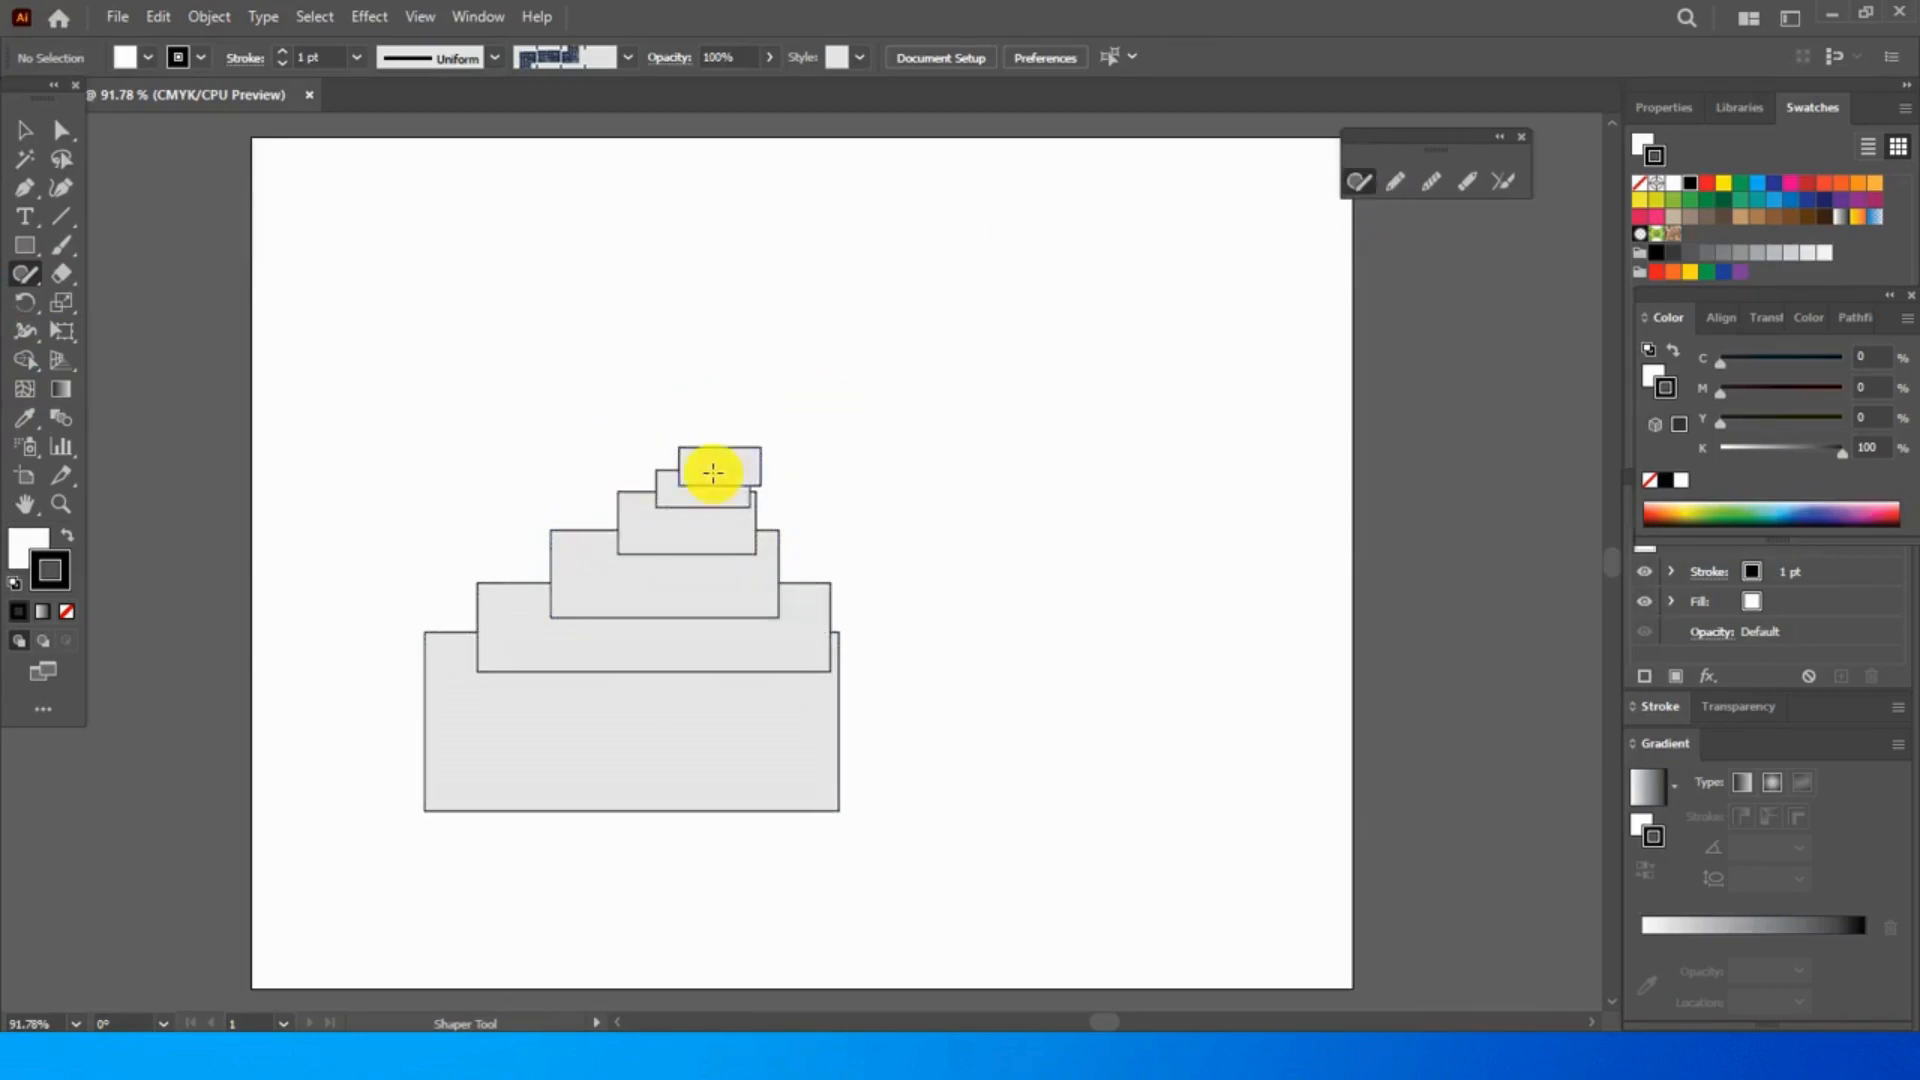
mouse_move(712, 471)
mouse_down()
mouse_move(603, 610)
mouse_move(557, 699)
mouse_up()
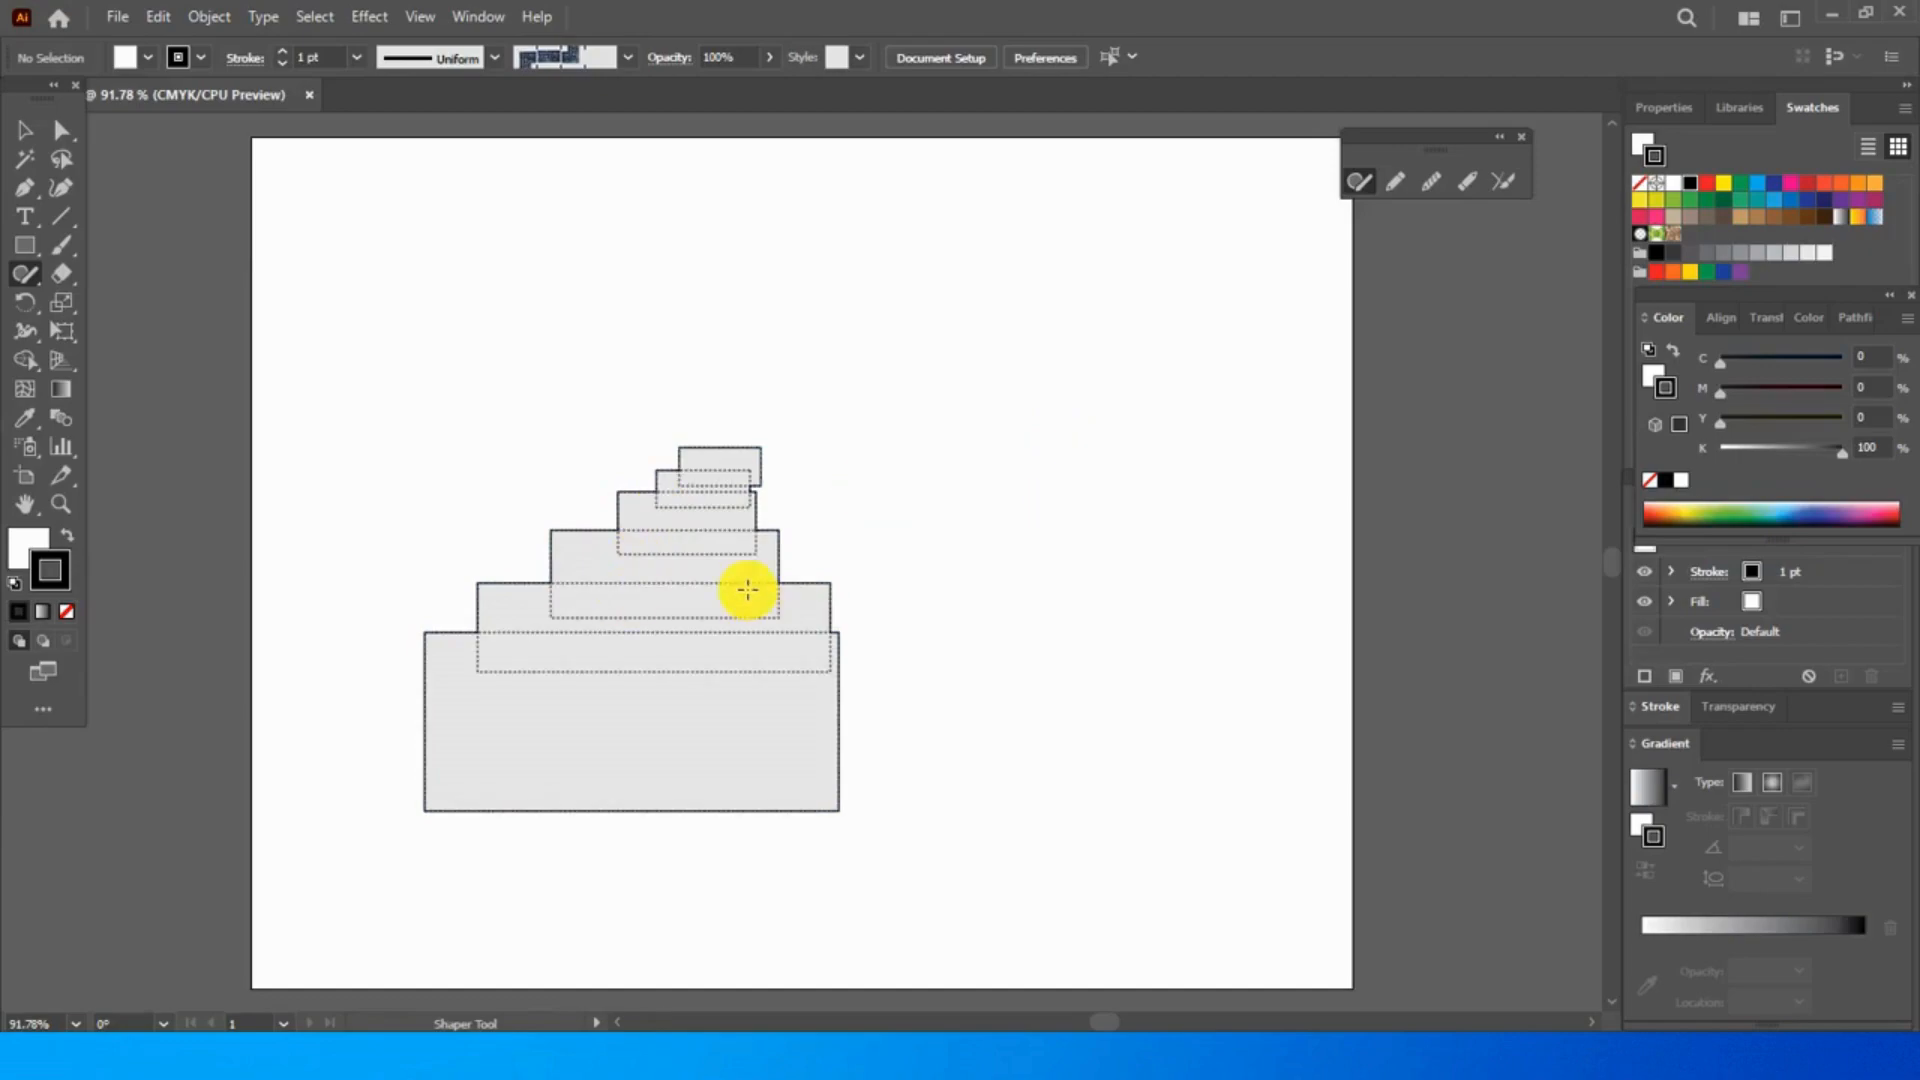
- Draw a tall ellipse with a triangle overlapping its lower end and merge the two into one shape
mouse_move(1029, 480)
mouse_down()
mouse_move(999, 340)
mouse_move(1046, 279)
mouse_move(1146, 302)
mouse_move(1193, 430)
mouse_move(1189, 527)
mouse_move(1136, 583)
mouse_move(1022, 525)
mouse_move(1028, 441)
mouse_up()
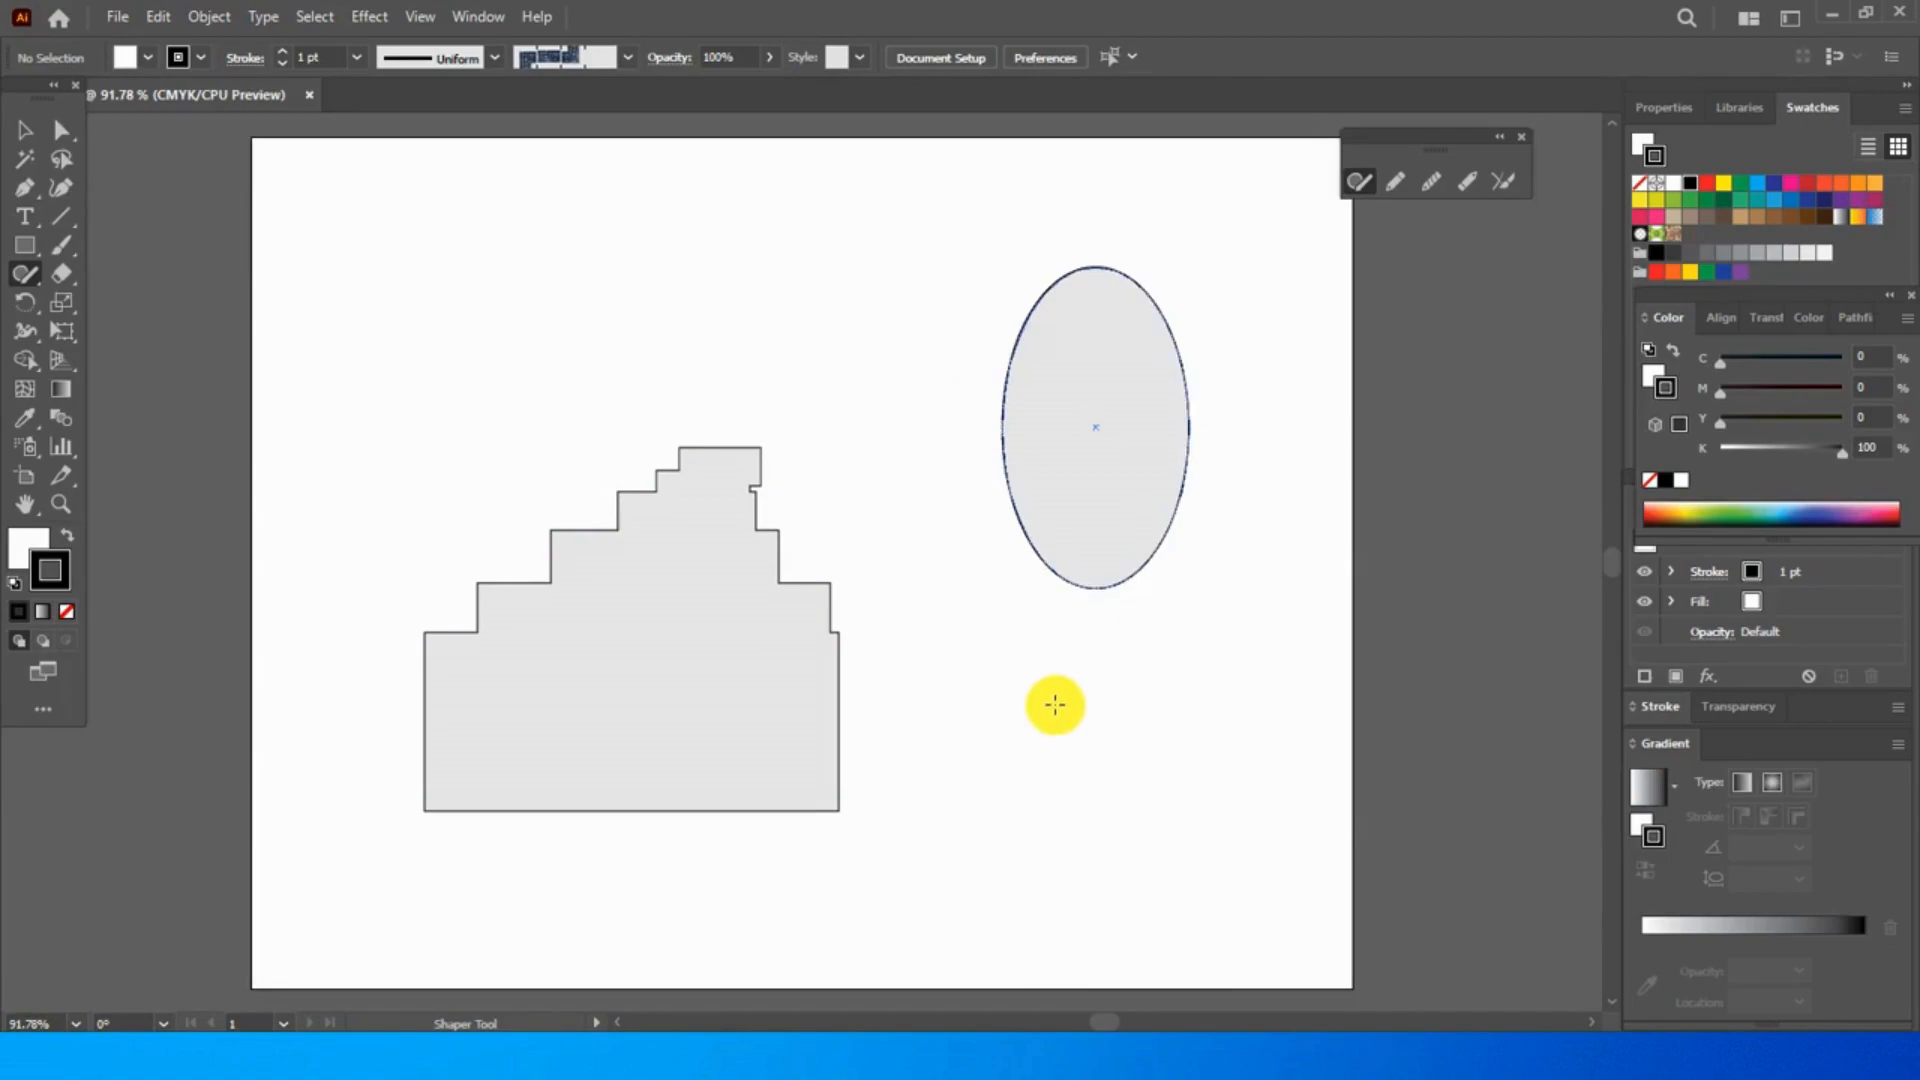
mouse_move(1002, 720)
mouse_down()
mouse_move(1160, 719)
mouse_move(1118, 514)
mouse_move(1002, 720)
mouse_up()
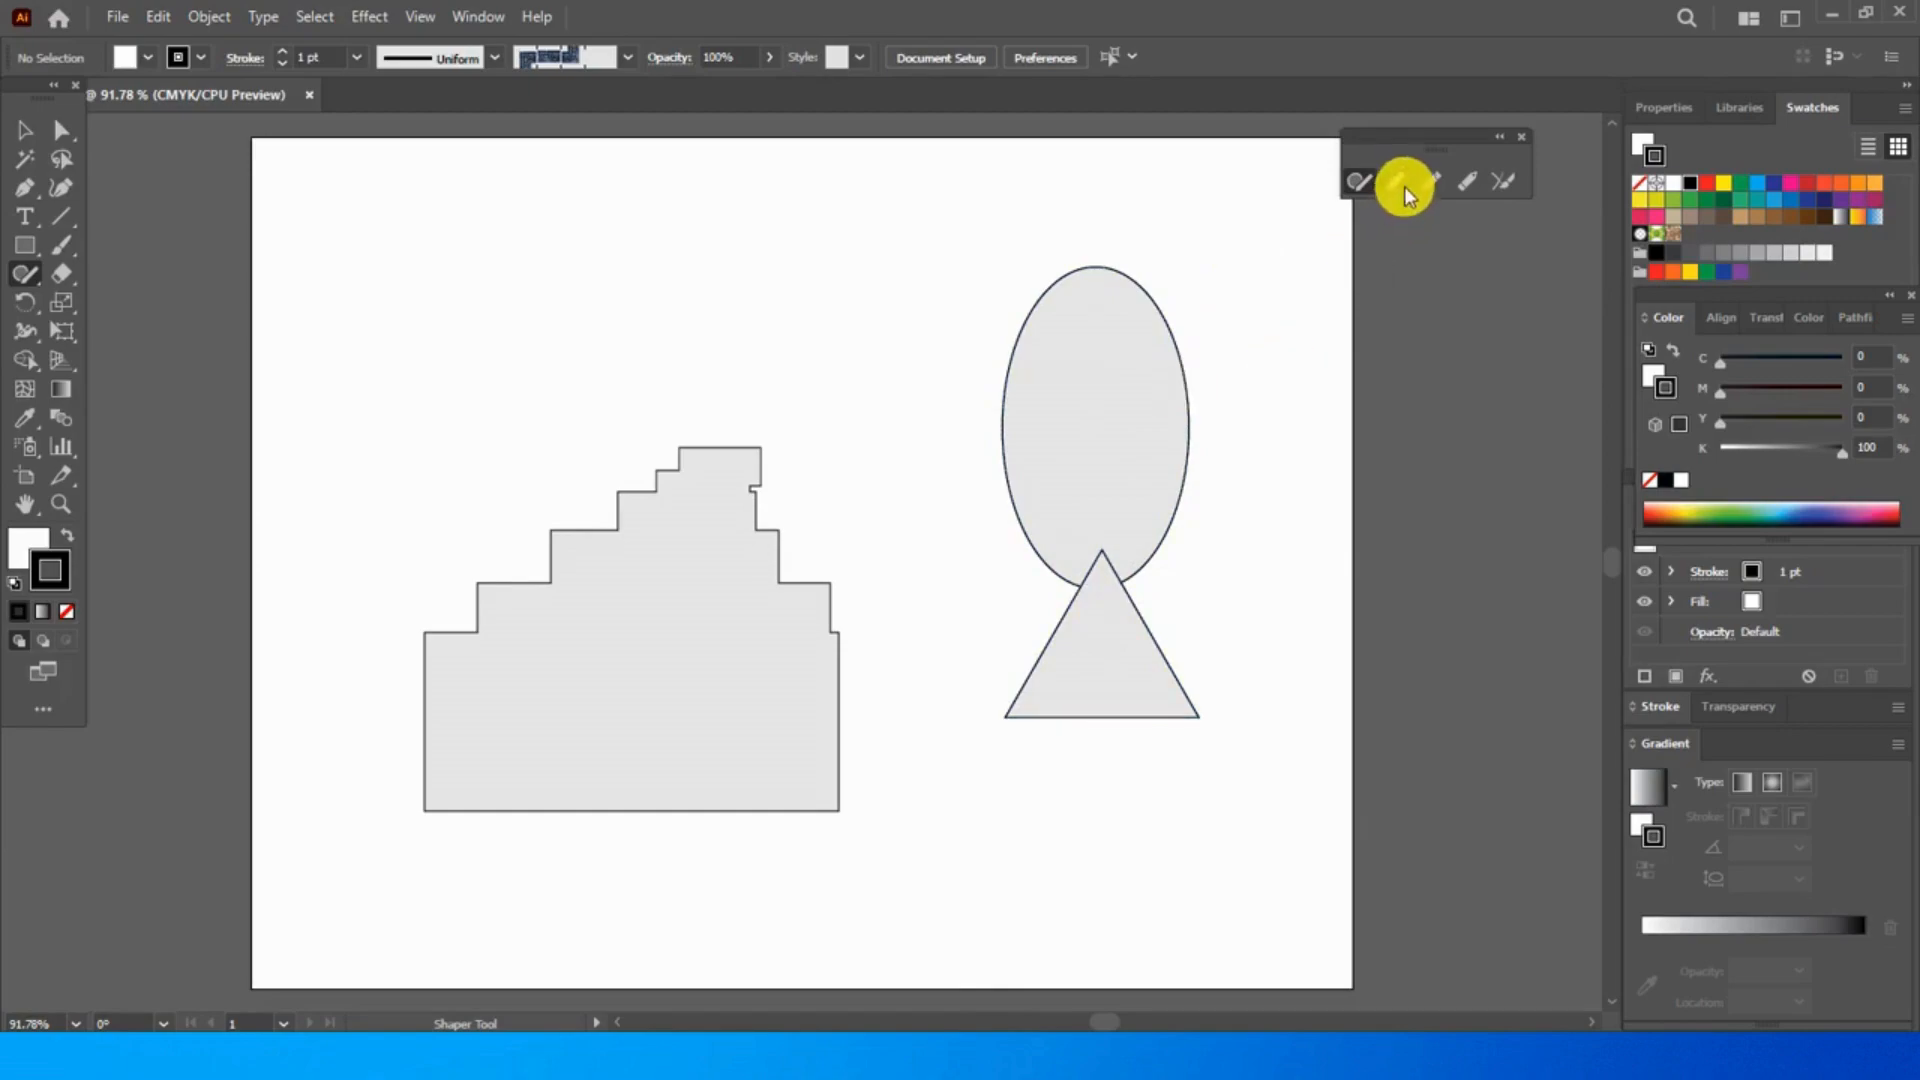
drag(1106, 637, 1108, 640)
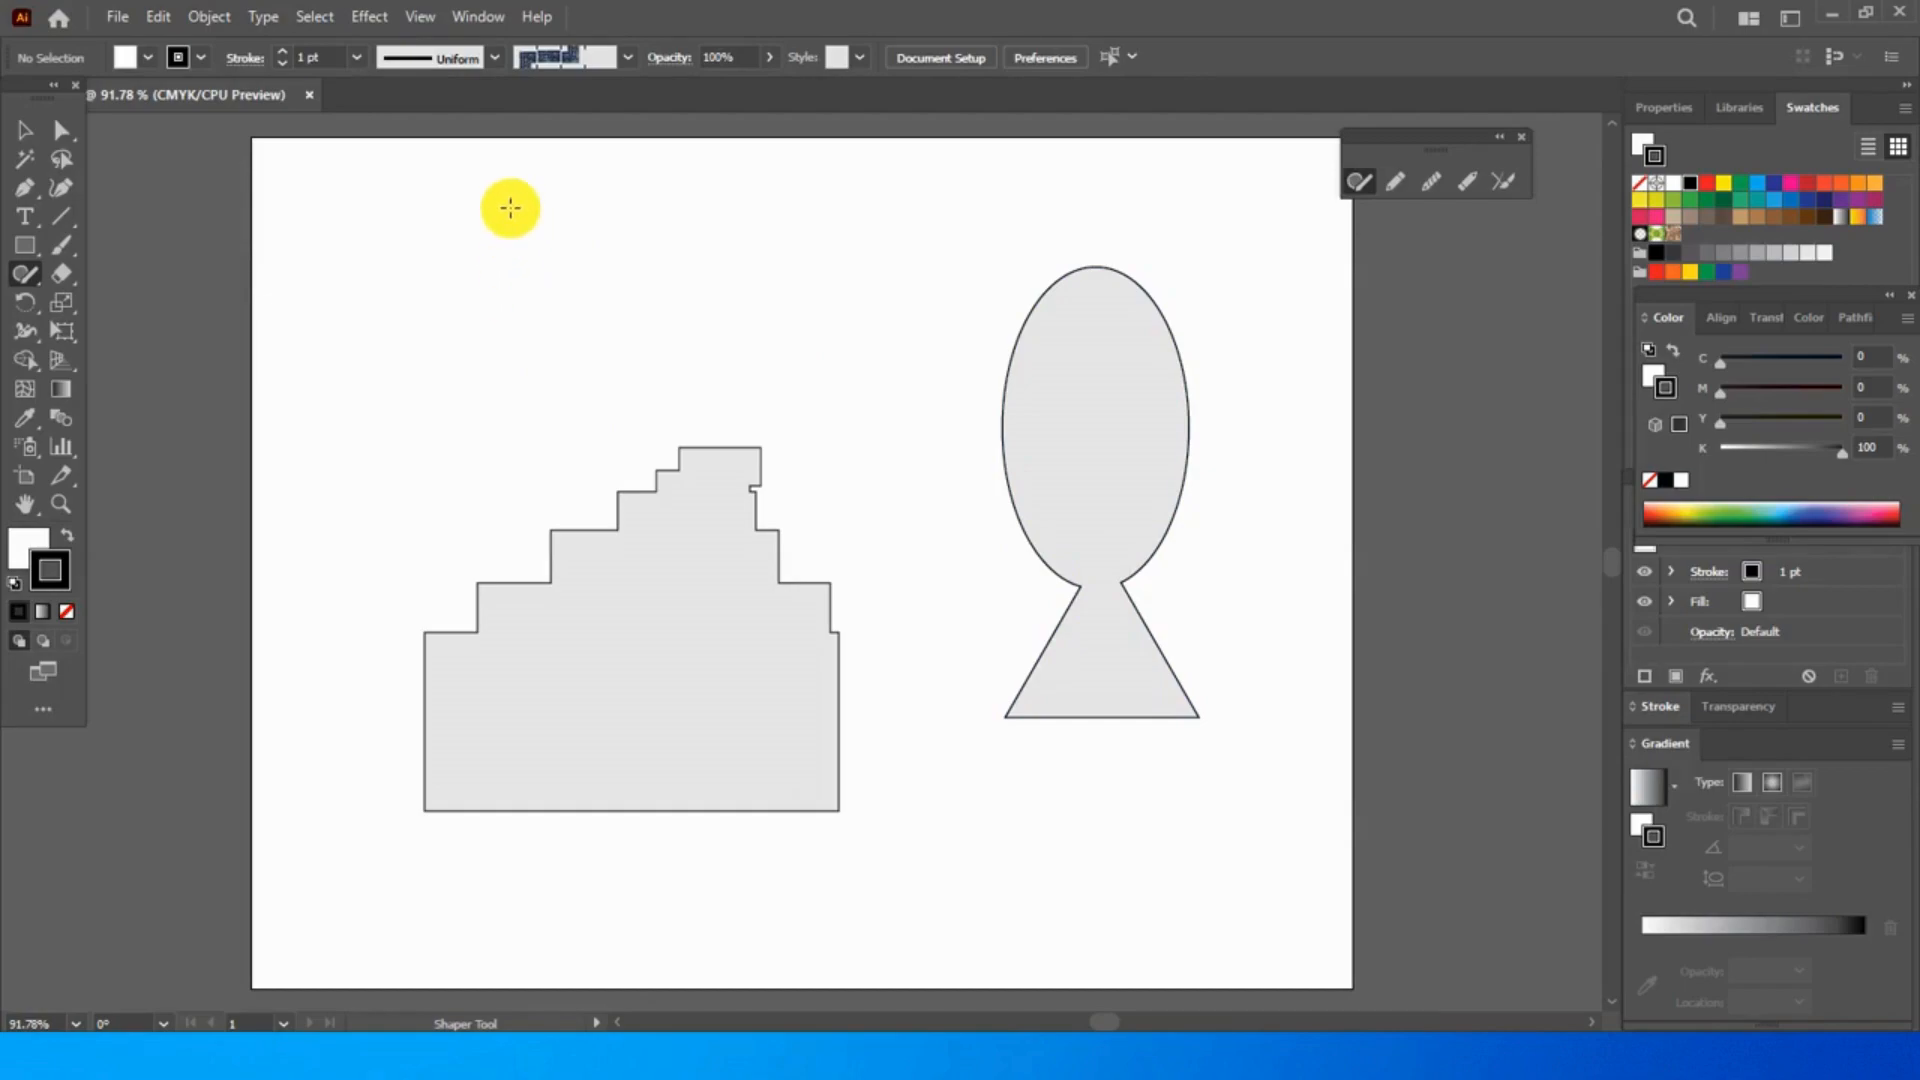
- Draw a separate rectangle above the stepped shape, and a column of three overlapping circles merged into one shape
mouse_move(501, 210)
mouse_down()
mouse_move(494, 312)
mouse_move(652, 314)
mouse_move(657, 214)
mouse_move(496, 229)
mouse_up()
mouse_move(381, 403)
mouse_down()
mouse_move(435, 470)
mouse_move(339, 513)
mouse_move(326, 454)
mouse_move(402, 404)
mouse_up()
drag(413, 447, 375, 453)
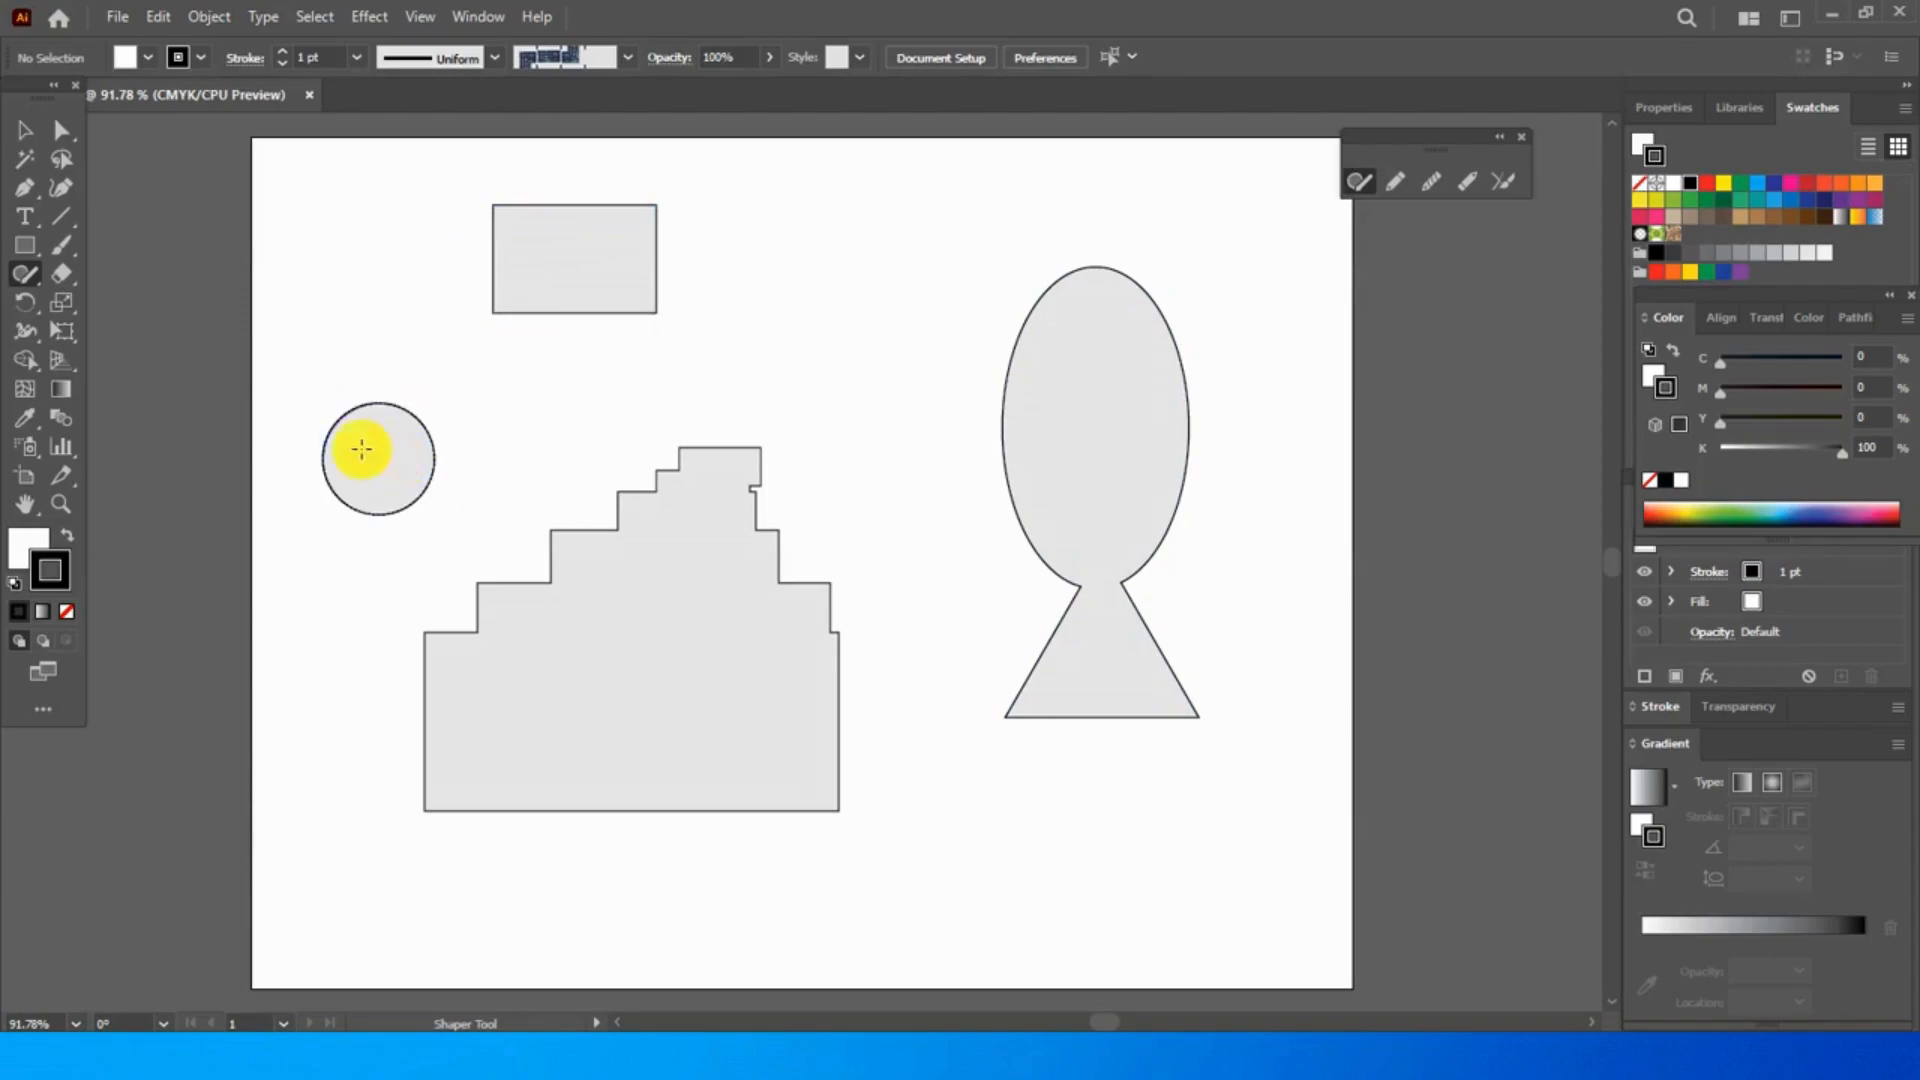
mouse_move(386, 362)
mouse_down()
mouse_move(450, 403)
mouse_move(400, 448)
mouse_move(373, 438)
mouse_move(442, 439)
mouse_move(417, 492)
mouse_move(364, 423)
mouse_move(424, 392)
mouse_move(355, 419)
mouse_move(378, 370)
mouse_move(433, 388)
mouse_move(402, 431)
mouse_move(381, 336)
mouse_move(424, 356)
mouse_move(393, 386)
mouse_up()
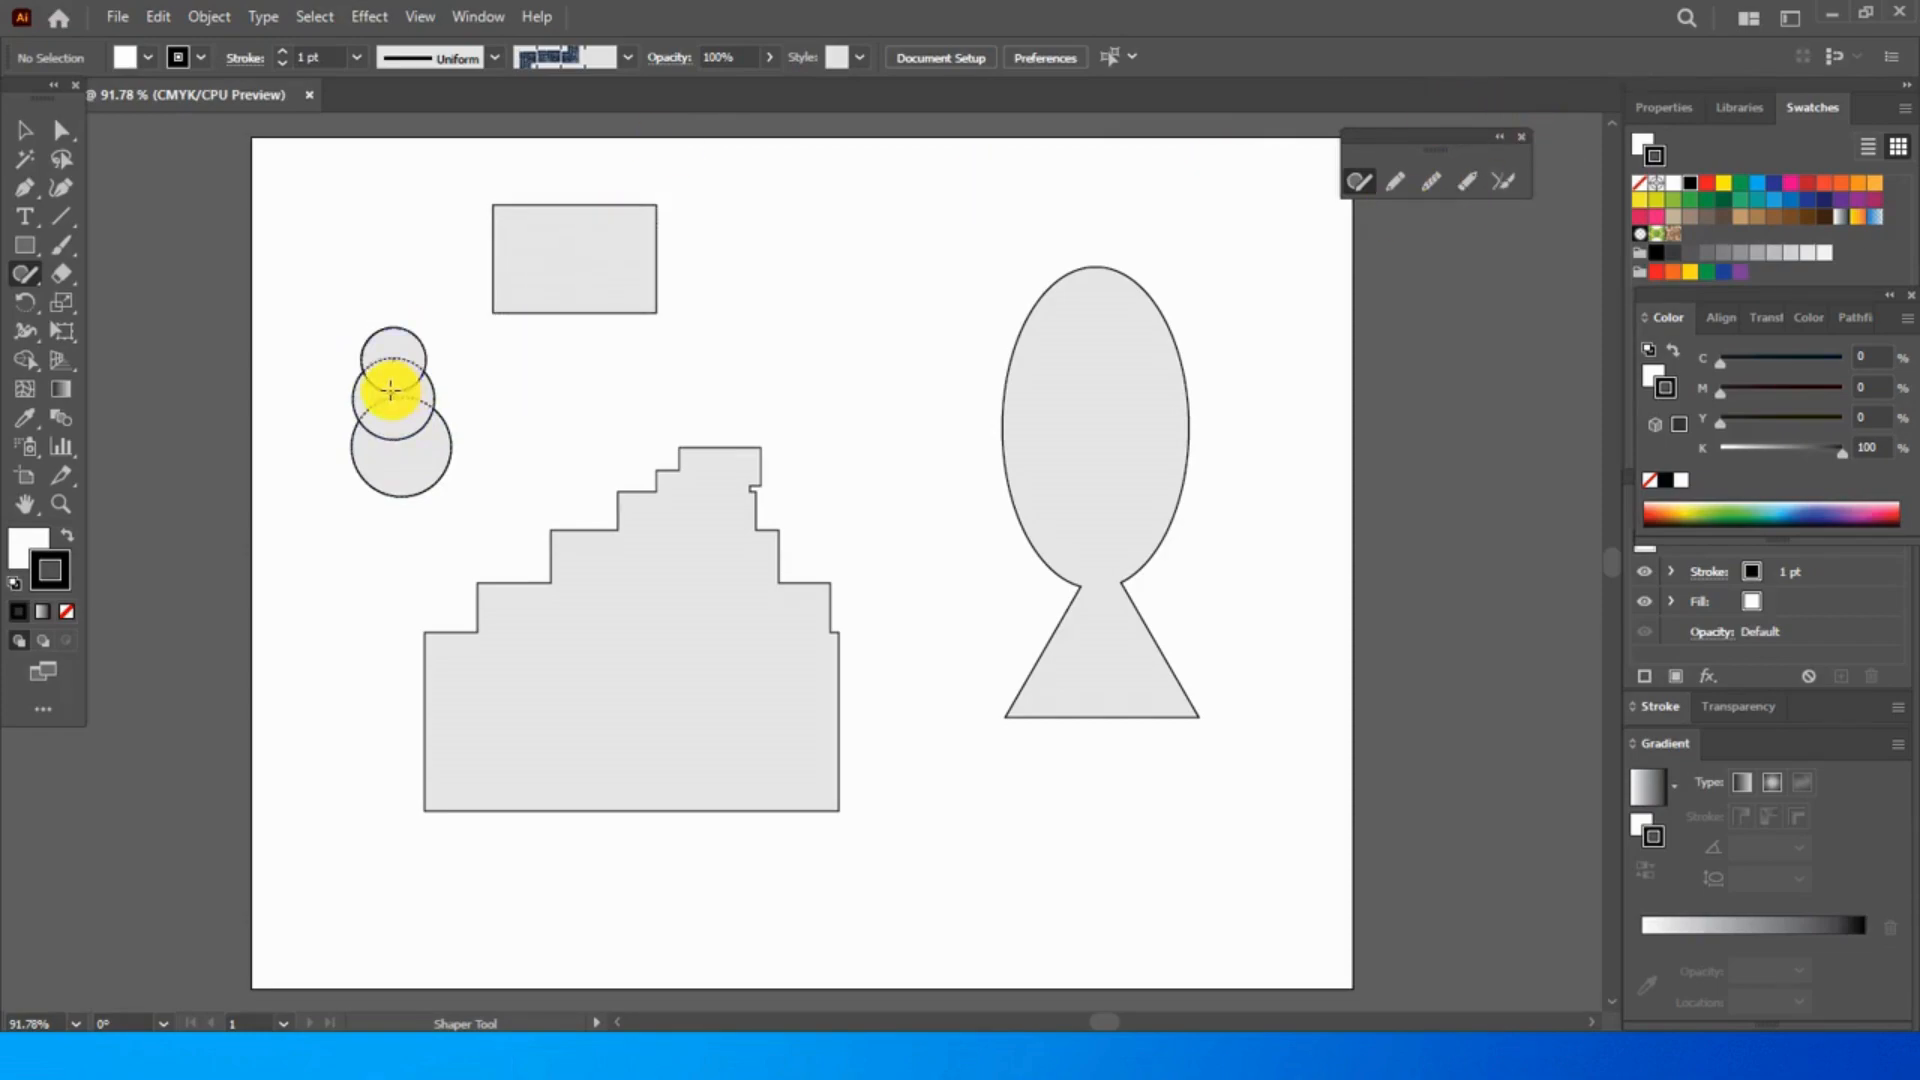
drag(408, 452, 410, 455)
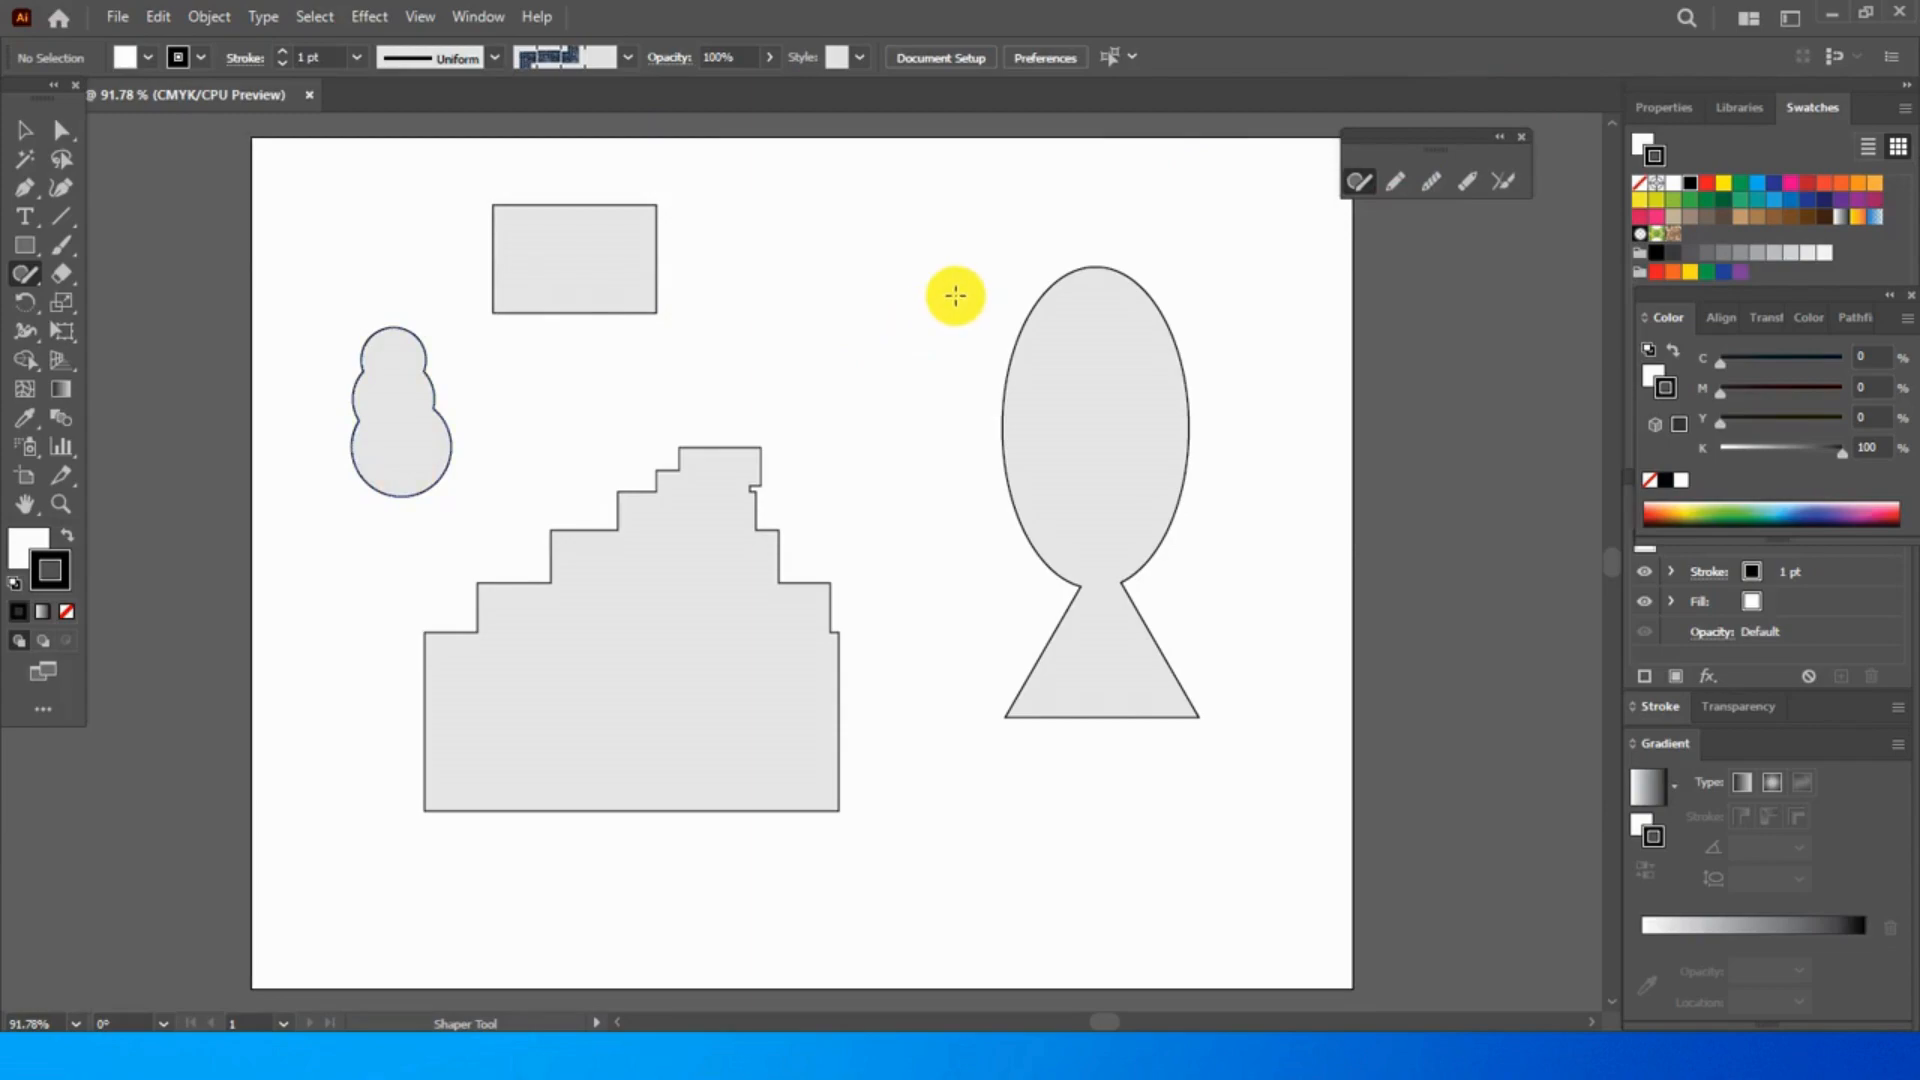
- Select the rectangle and all the merged Shaper shapes and delete them from the artboard
click(24, 131)
drag(310, 172, 1224, 868)
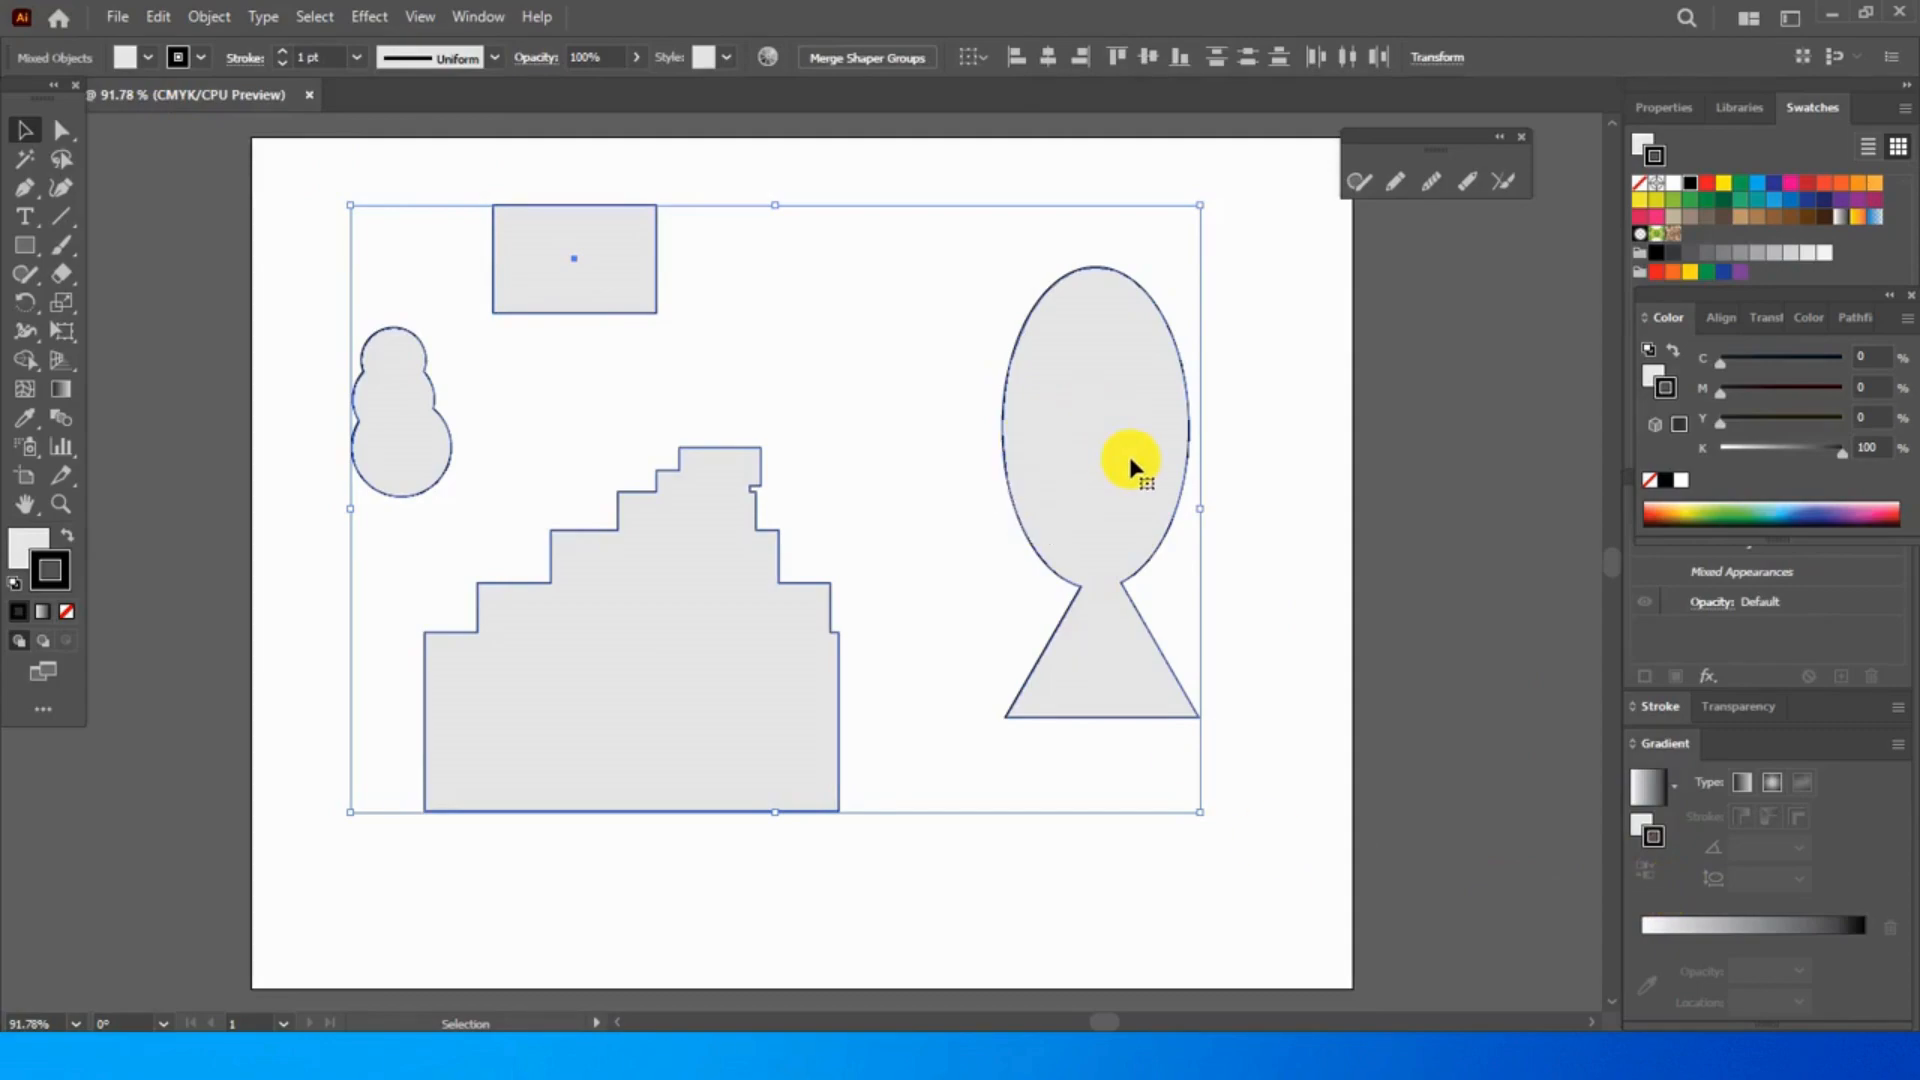
key(Delete)
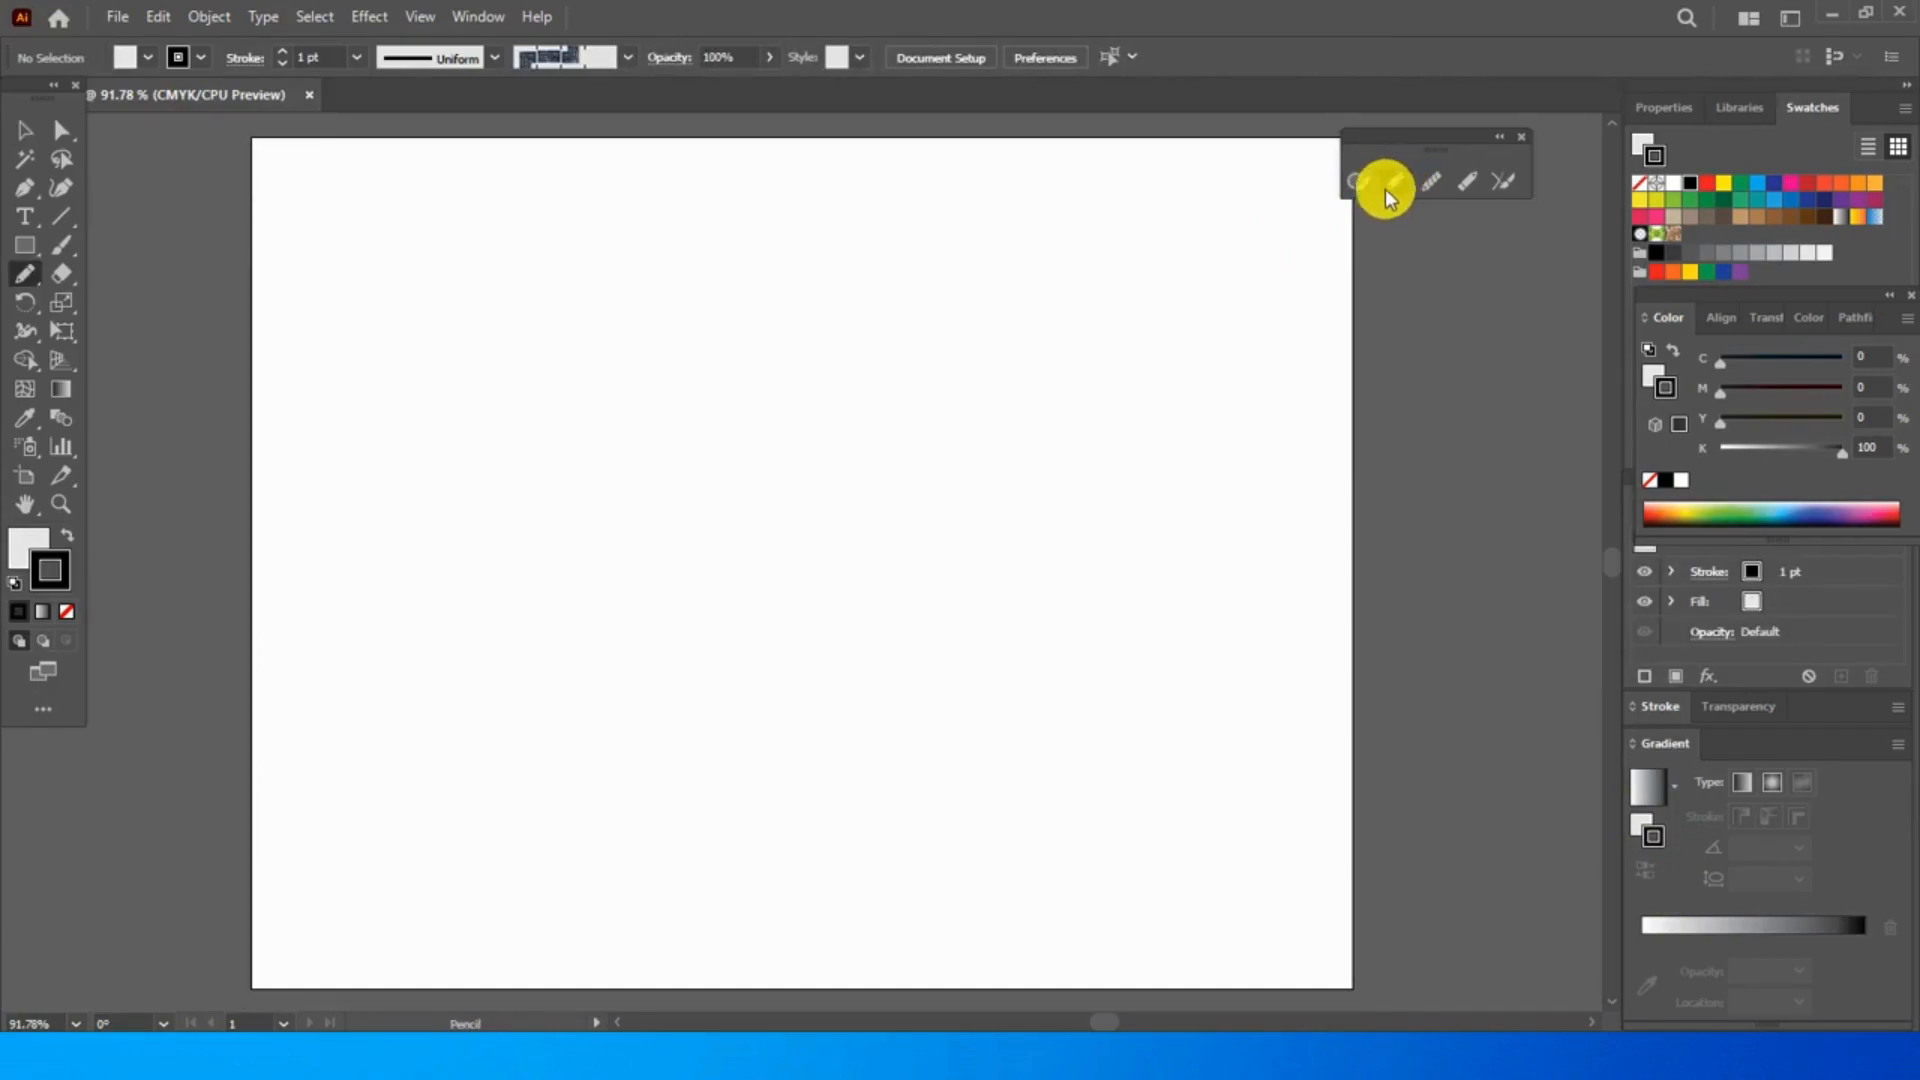
- Draw four slanting freehand strokes and one long wavy line above them with the Pencil tool
click(38, 269)
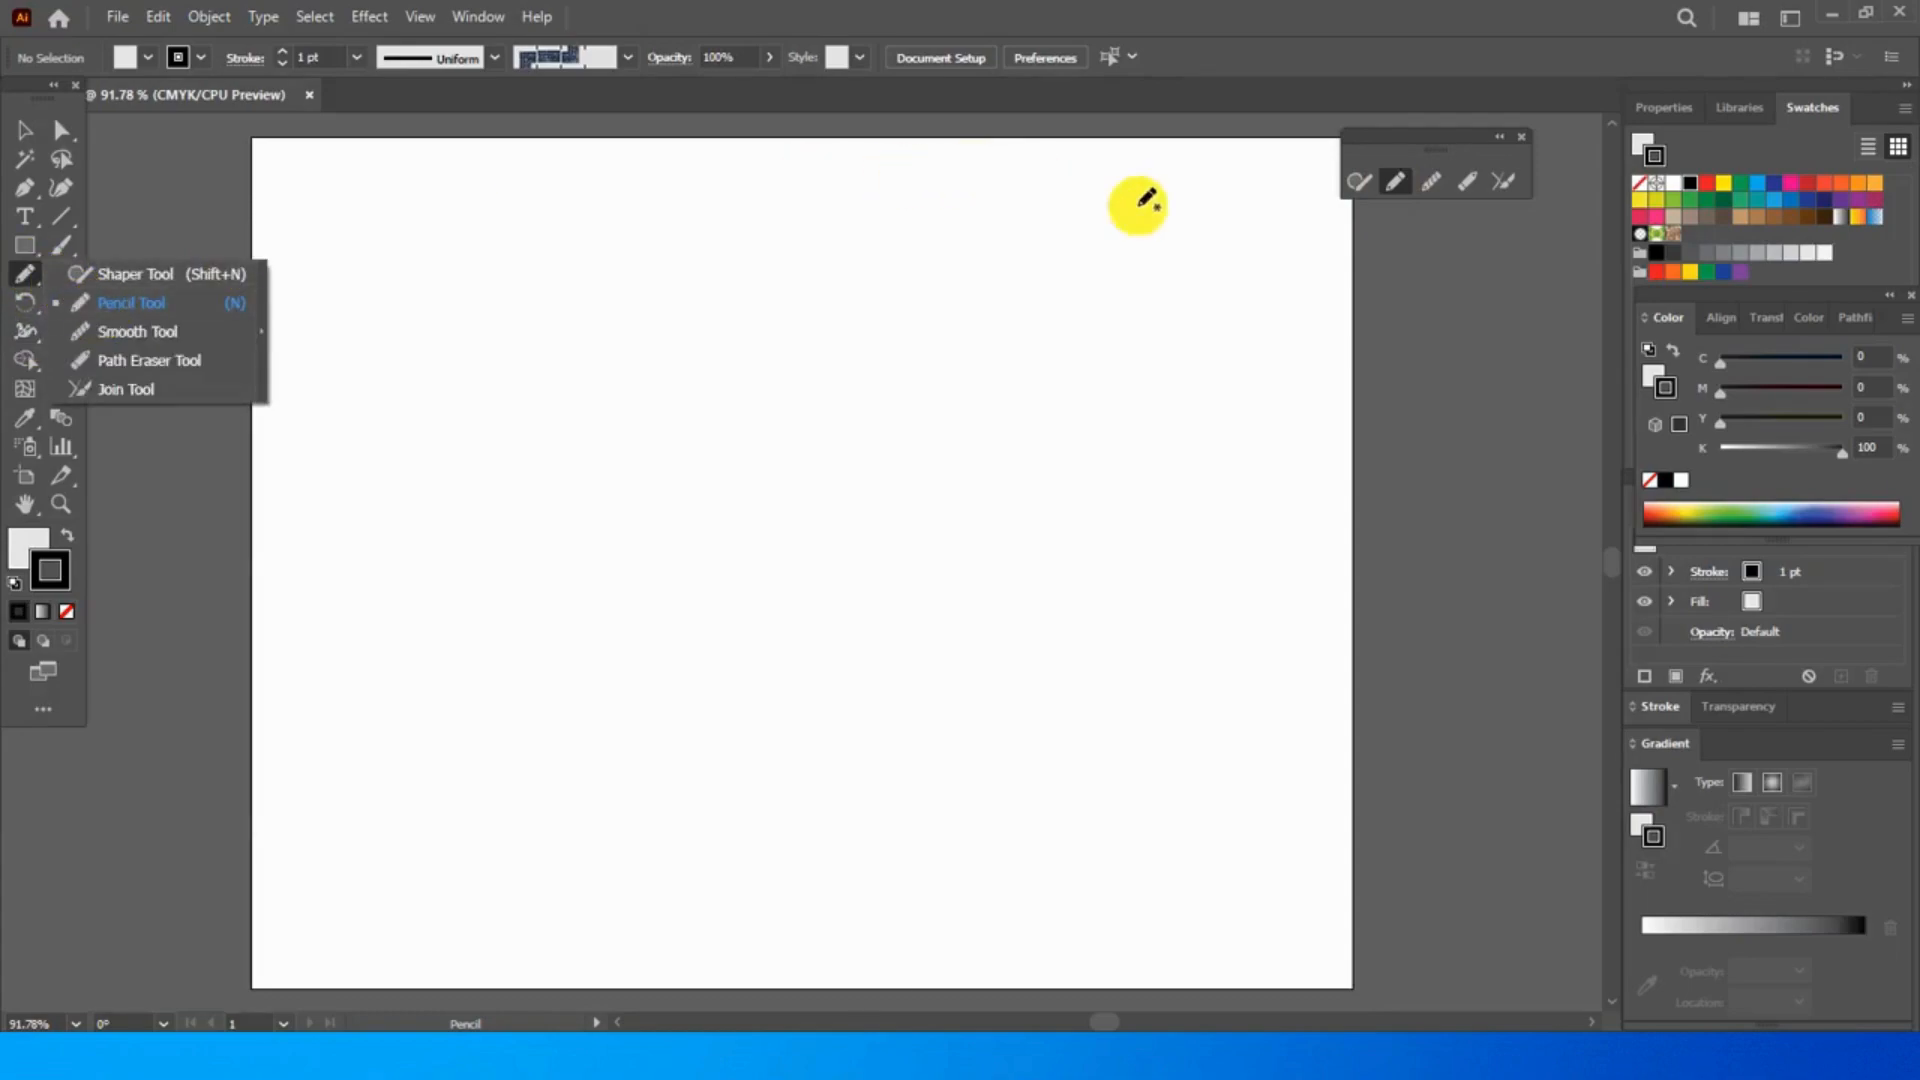
click(1394, 184)
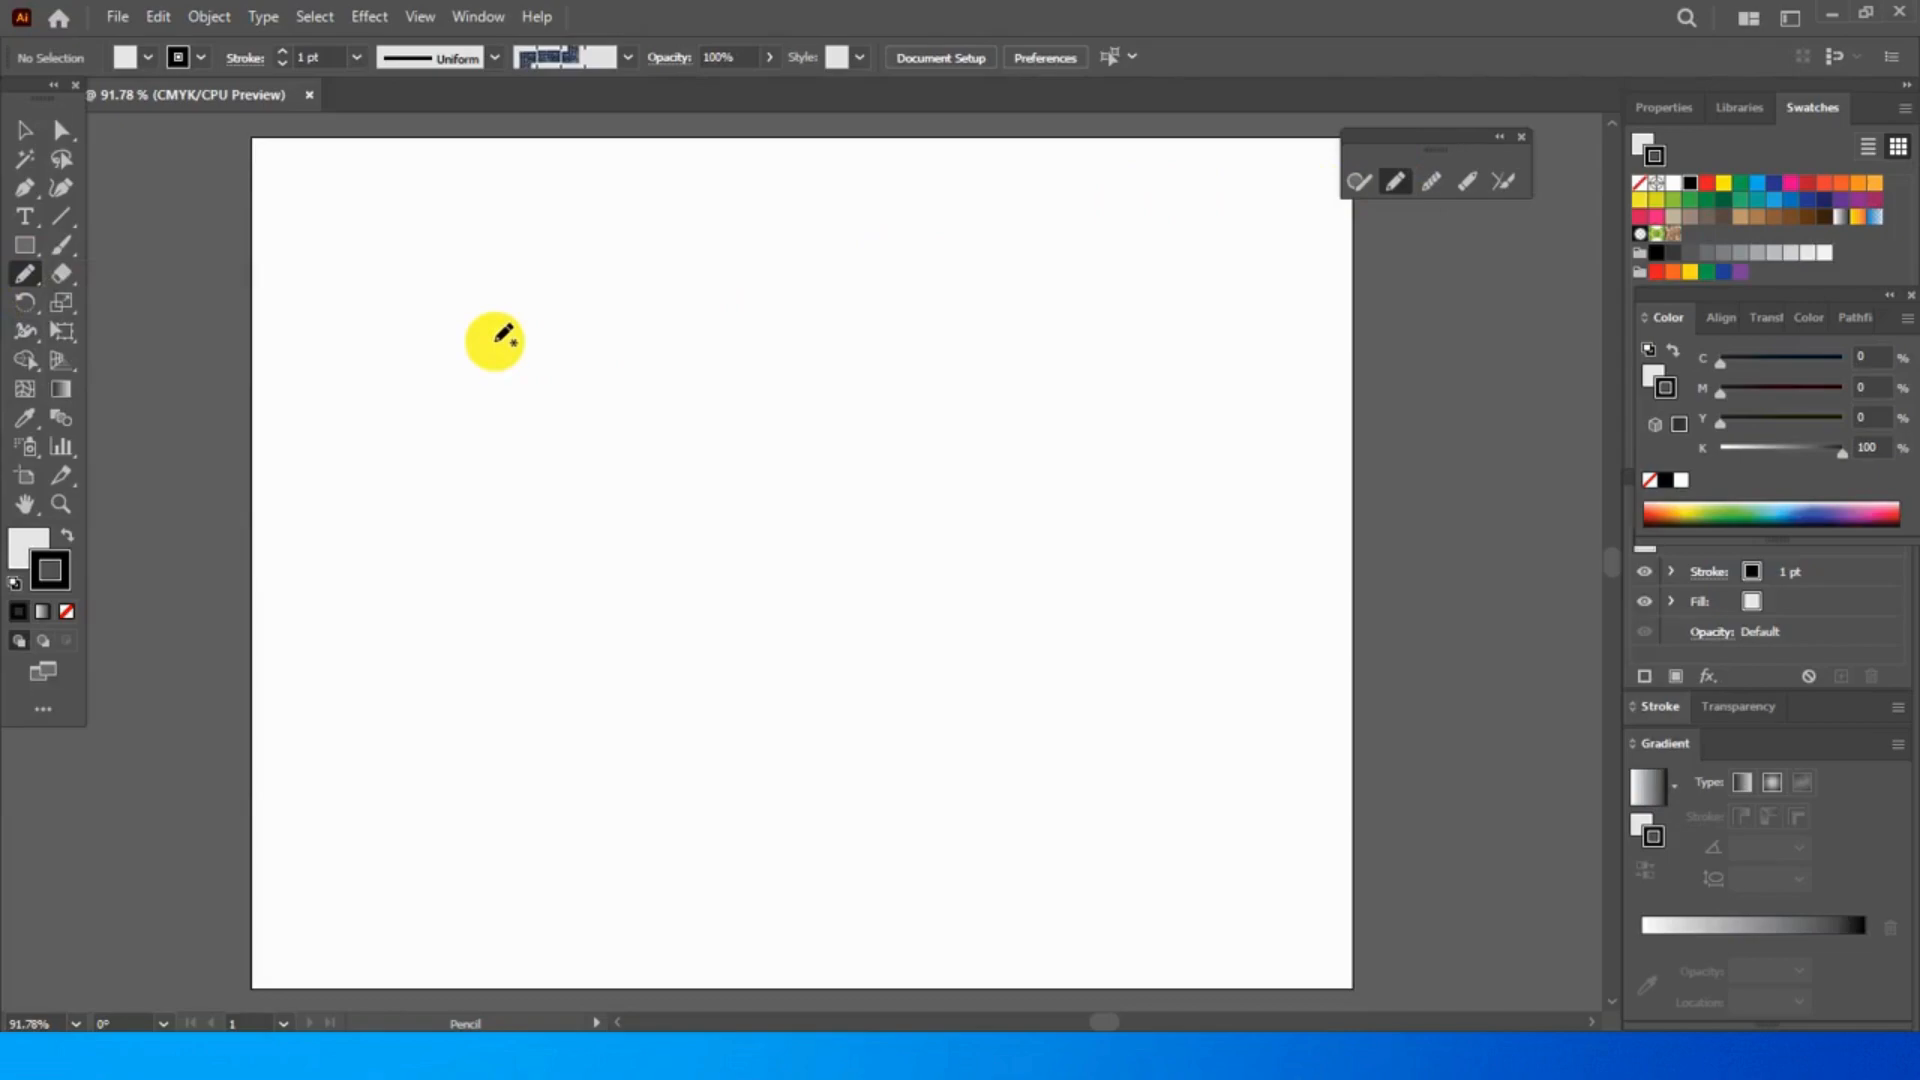
drag(496, 316, 605, 690)
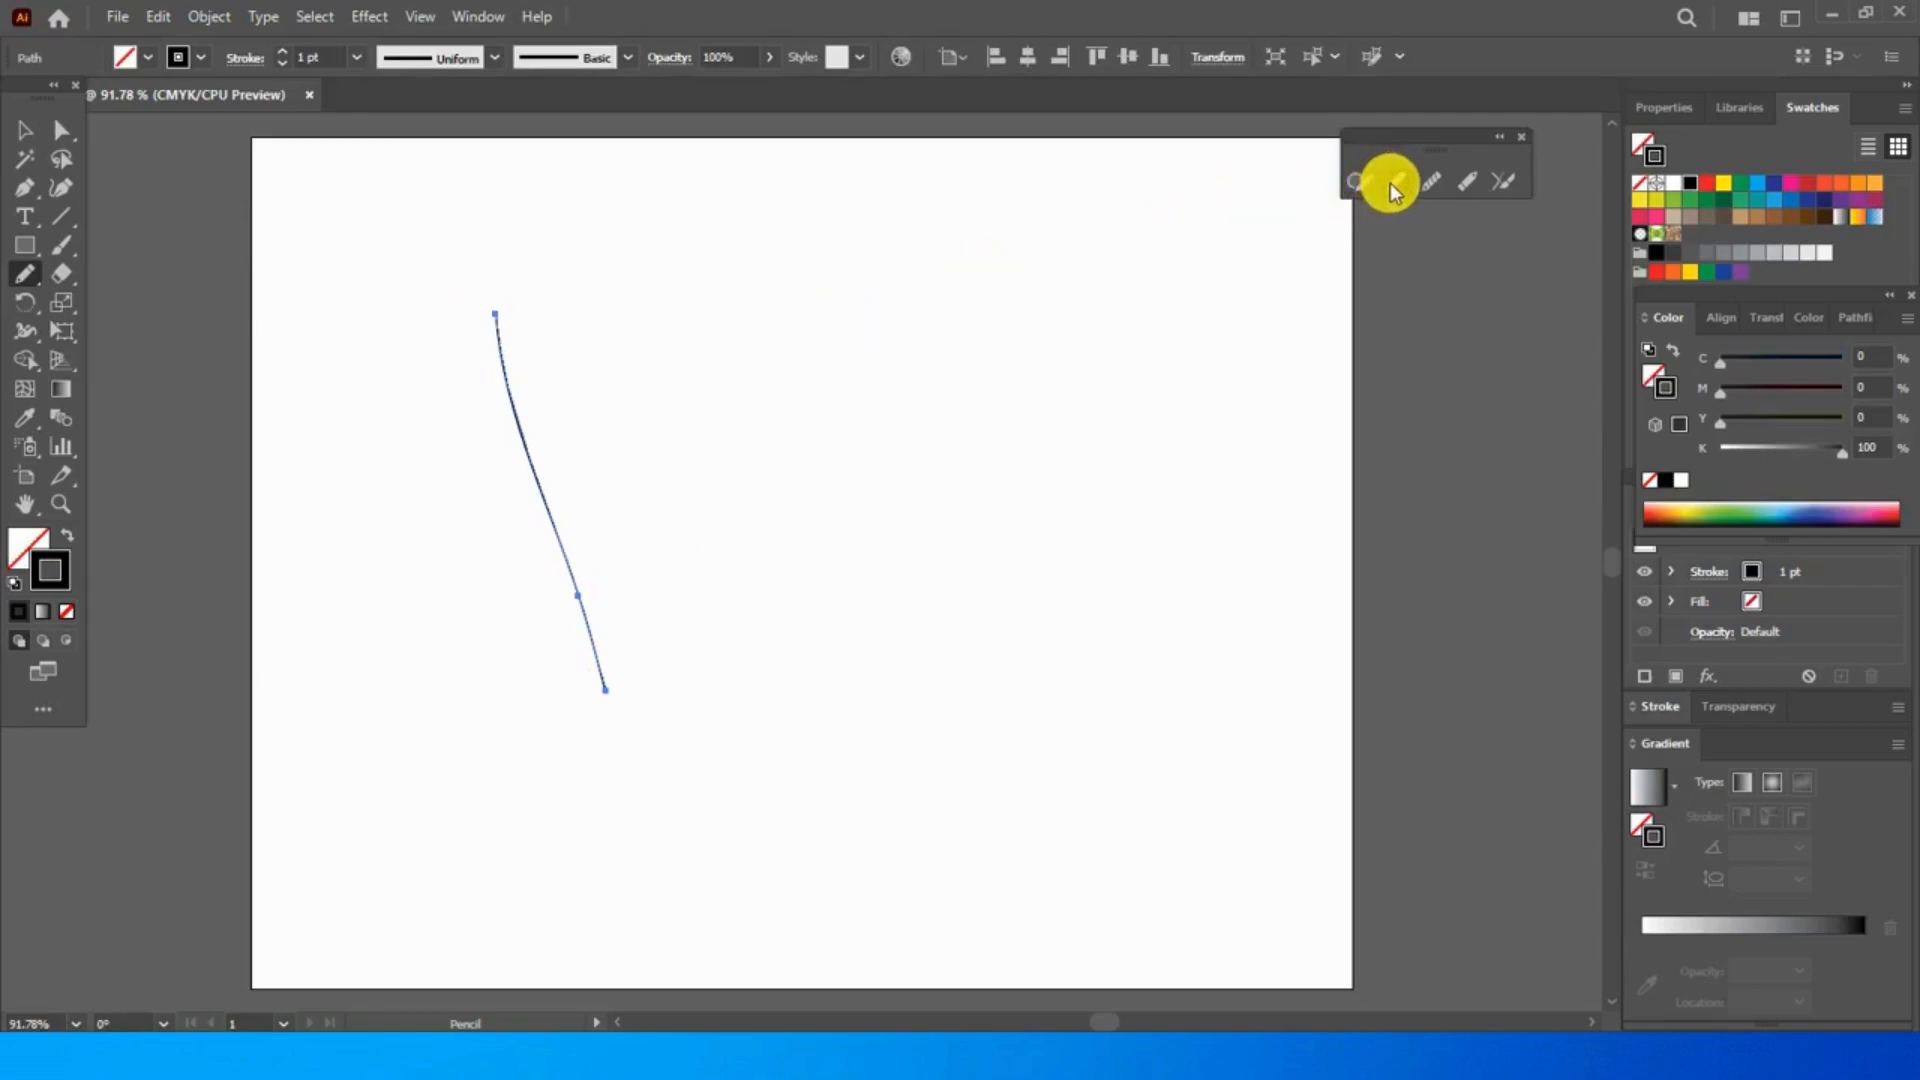
drag(680, 325, 716, 412)
drag(790, 608, 812, 717)
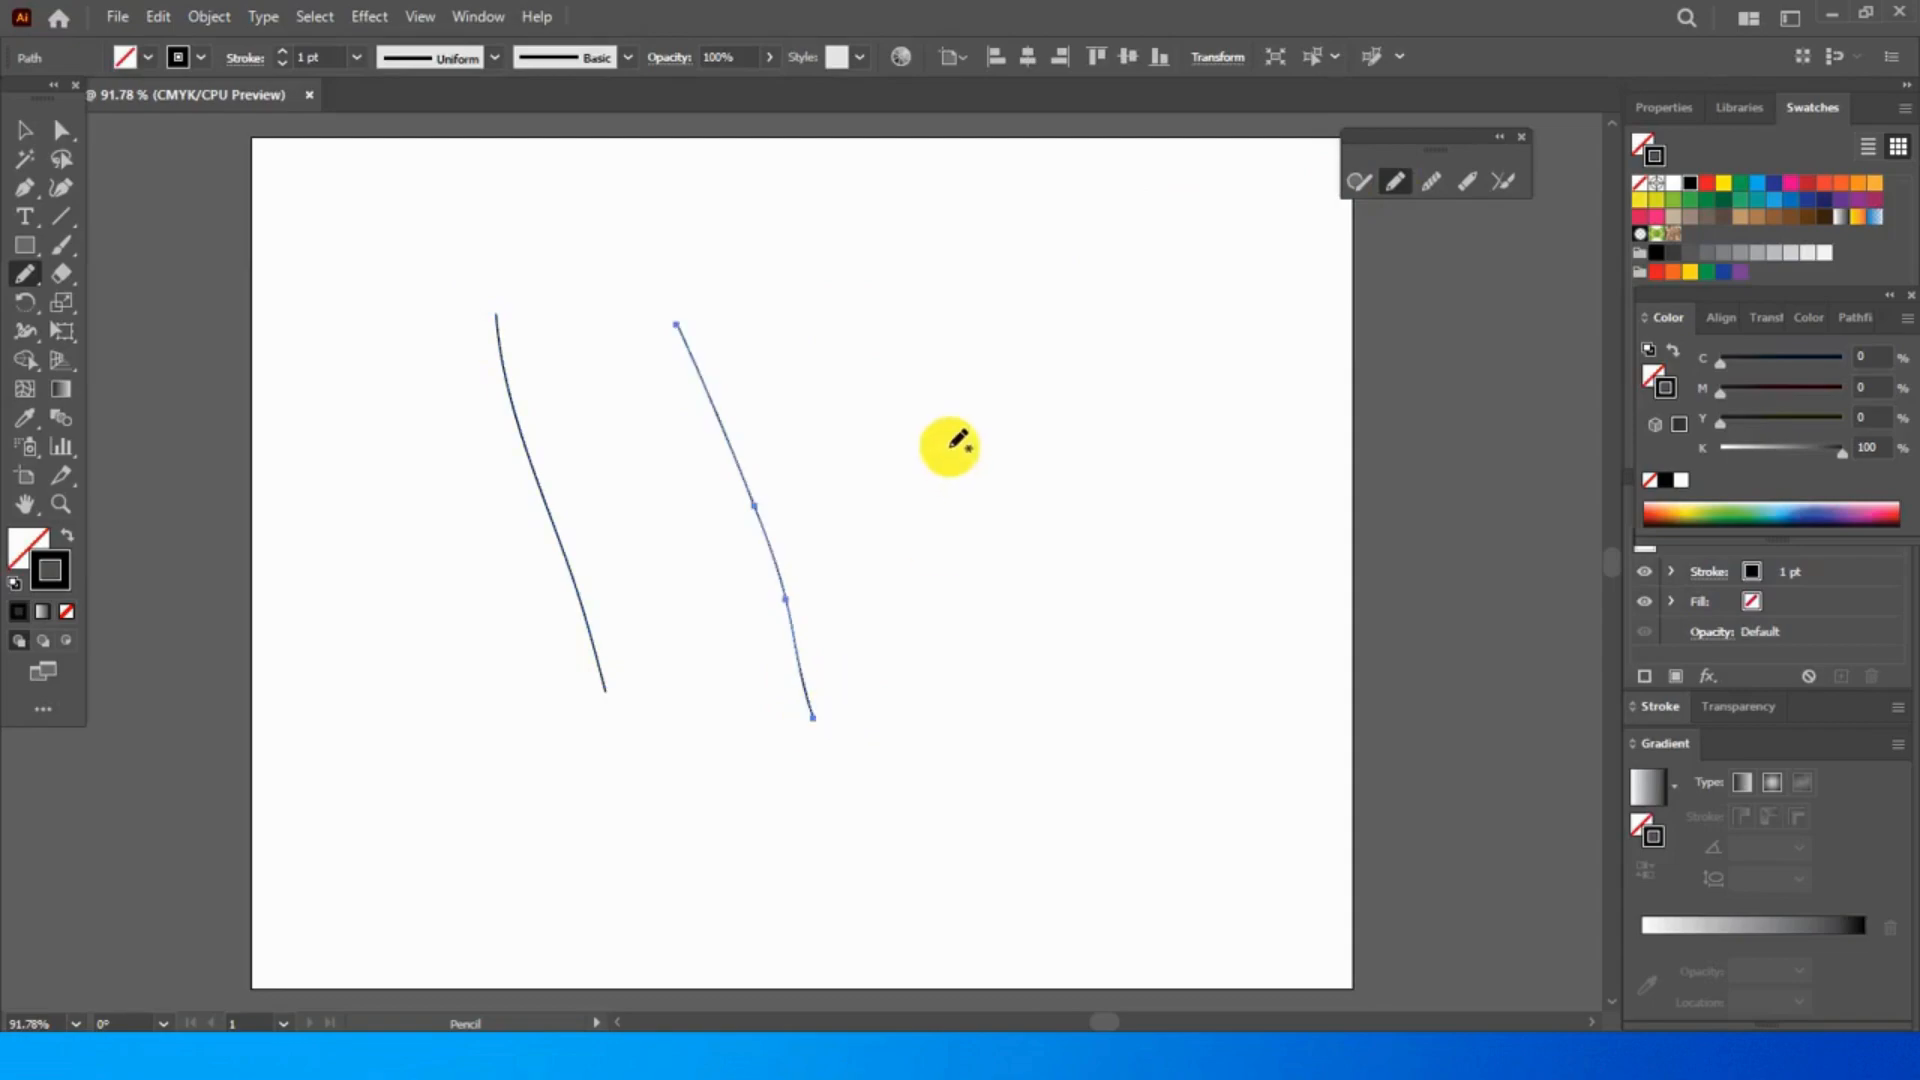
mouse_move(907, 350)
mouse_down()
mouse_move(1038, 636)
mouse_move(1095, 845)
mouse_up()
drag(863, 498, 930, 831)
mouse_move(533, 232)
mouse_down()
mouse_move(673, 261)
mouse_move(1080, 270)
mouse_move(1240, 305)
mouse_up()
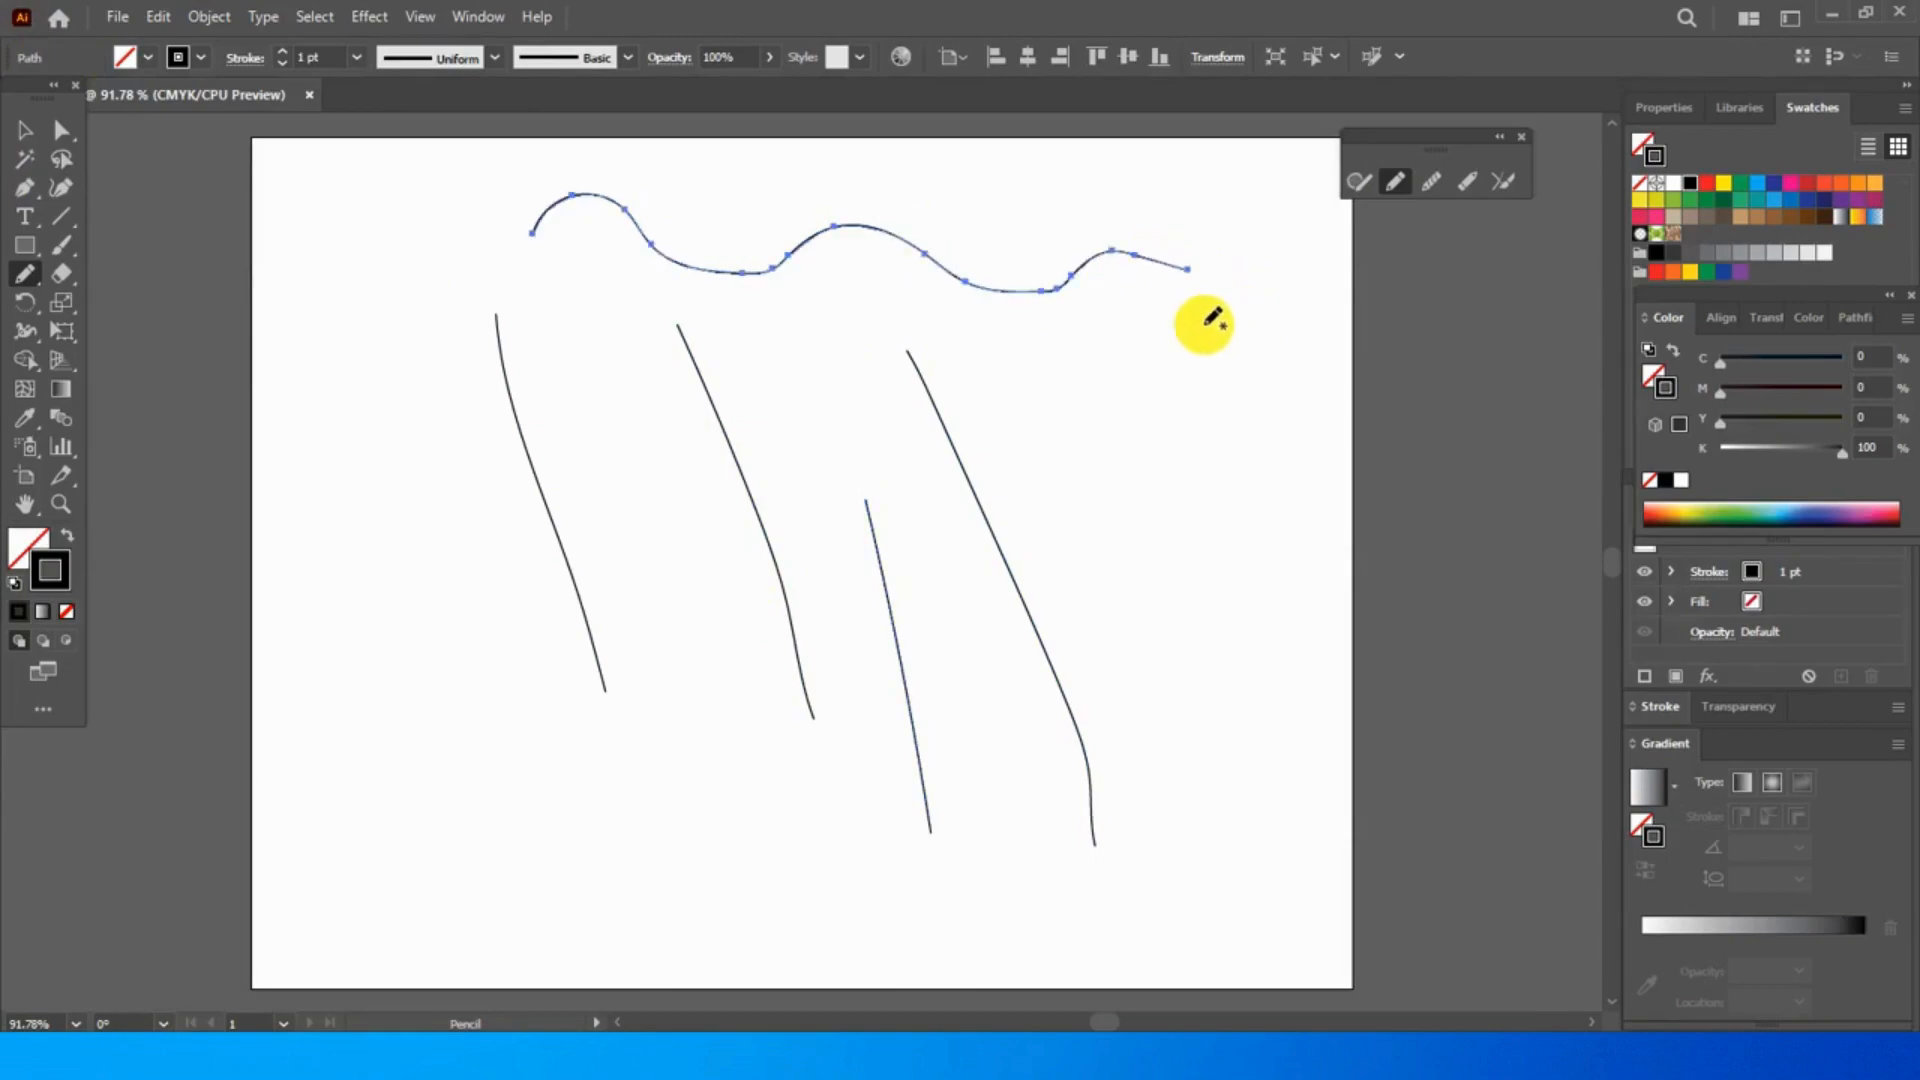
- Increase the stroke weight of the long wavy line to 2 pt and finally to 3 pt
click(357, 63)
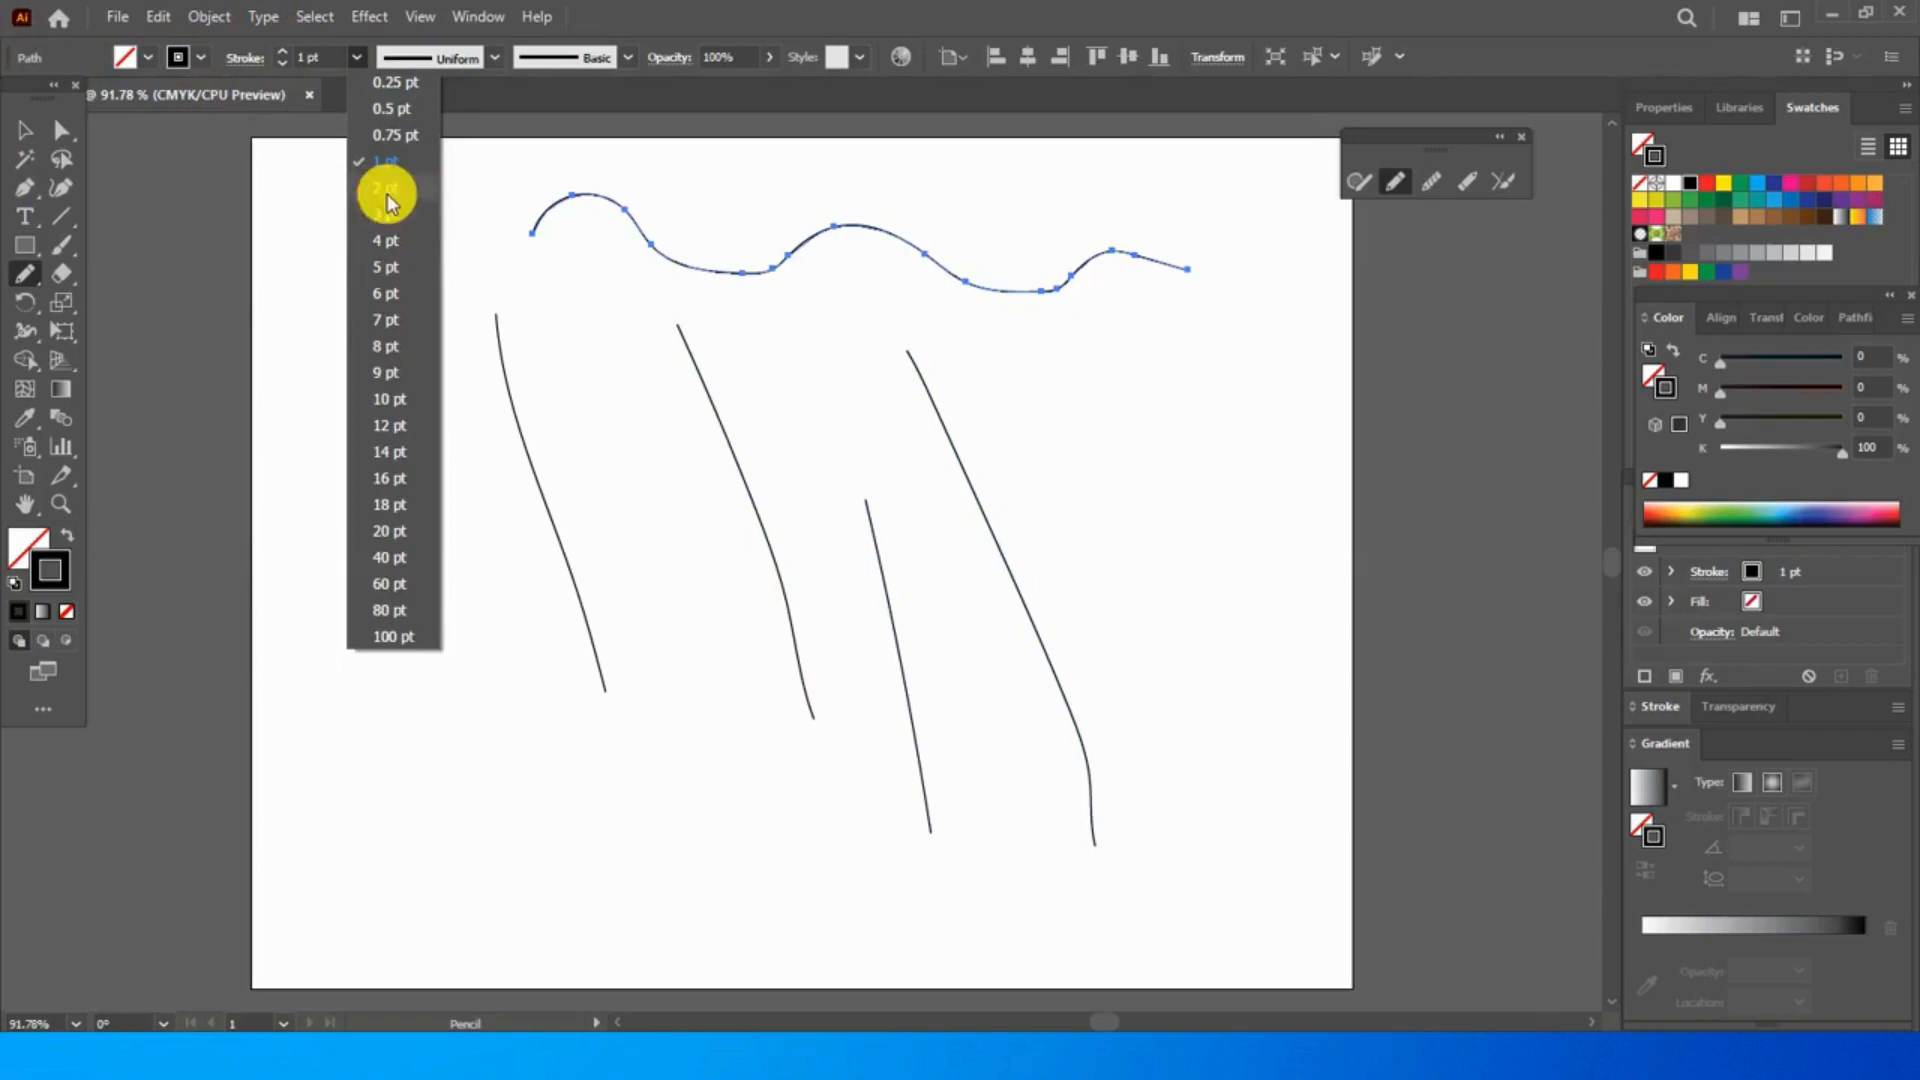
click(387, 194)
click(357, 58)
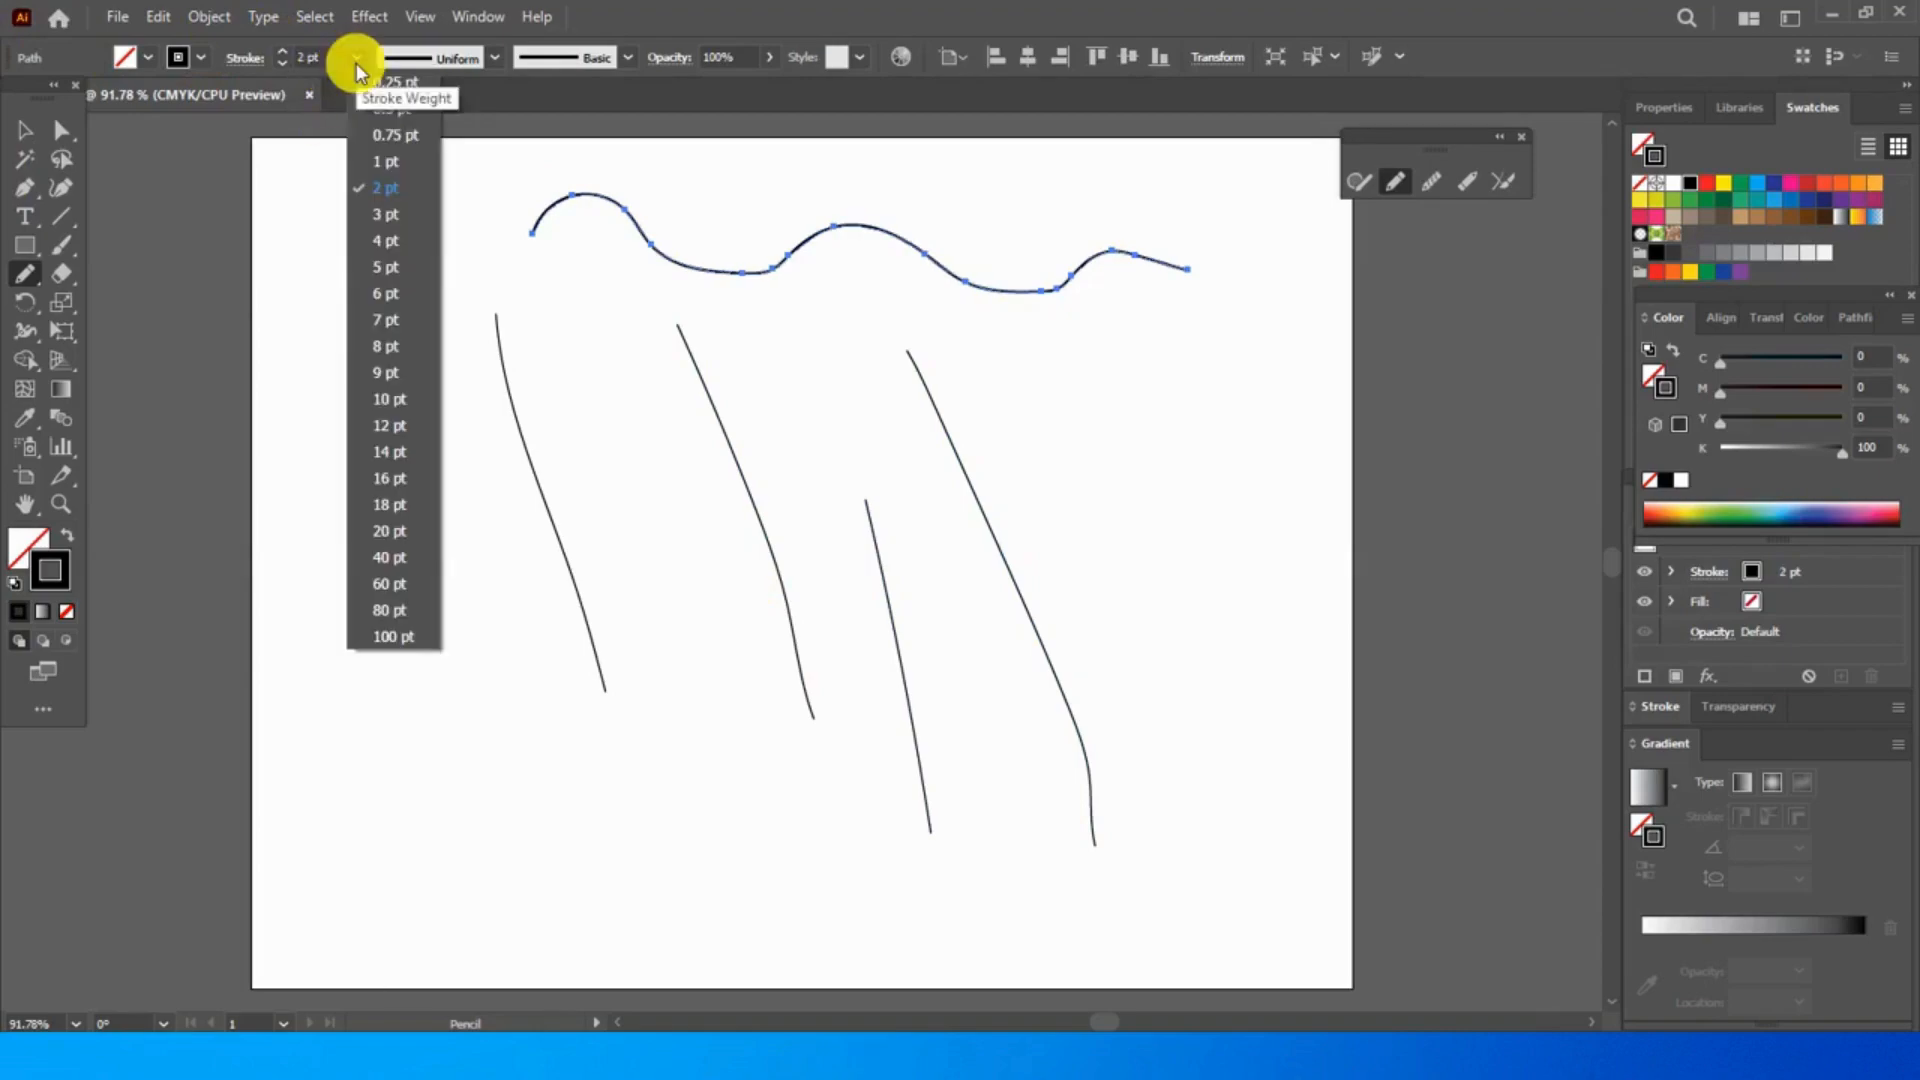
click(370, 216)
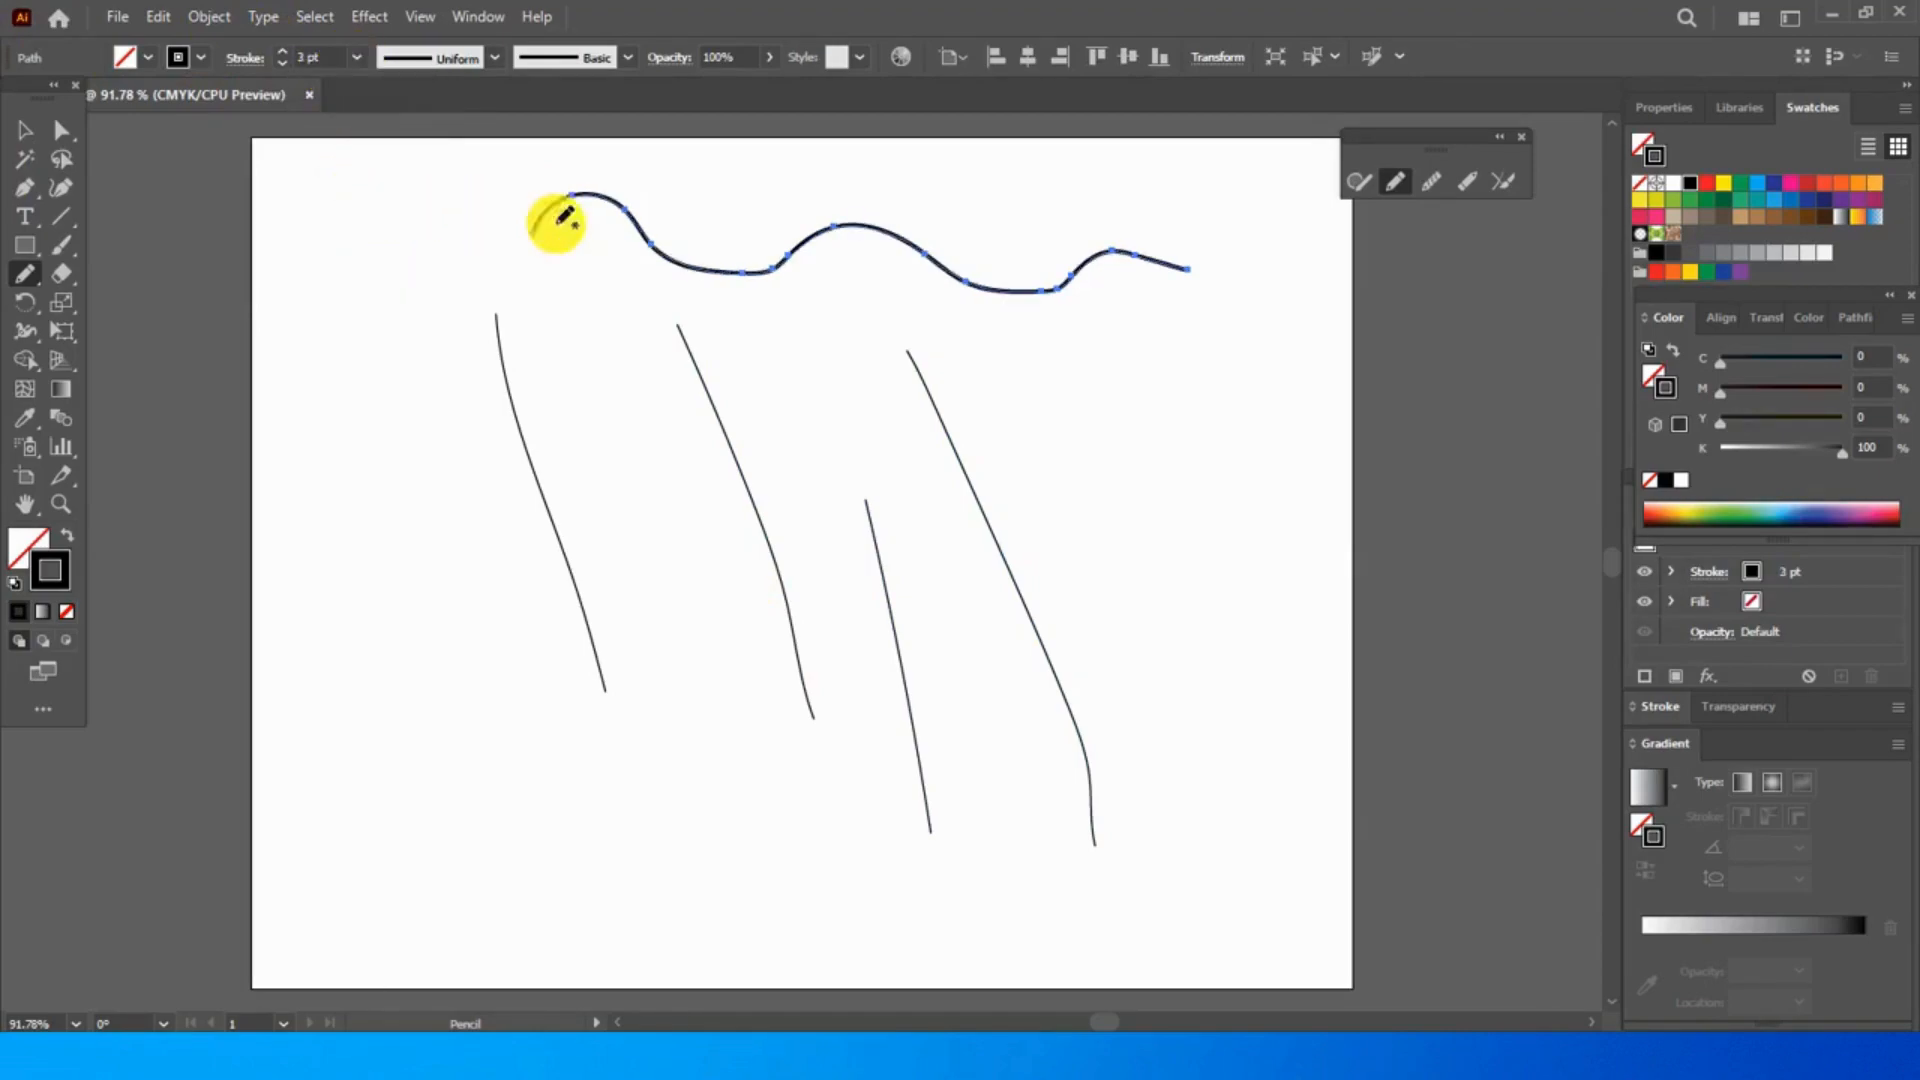
- Draw two wavy vertical strokes with the Pencil tool, one on each side of the slanting lines
drag(922, 258, 1070, 278)
drag(1113, 346, 1170, 639)
mouse_move(405, 313)
mouse_down()
mouse_move(441, 638)
mouse_move(462, 669)
mouse_up()
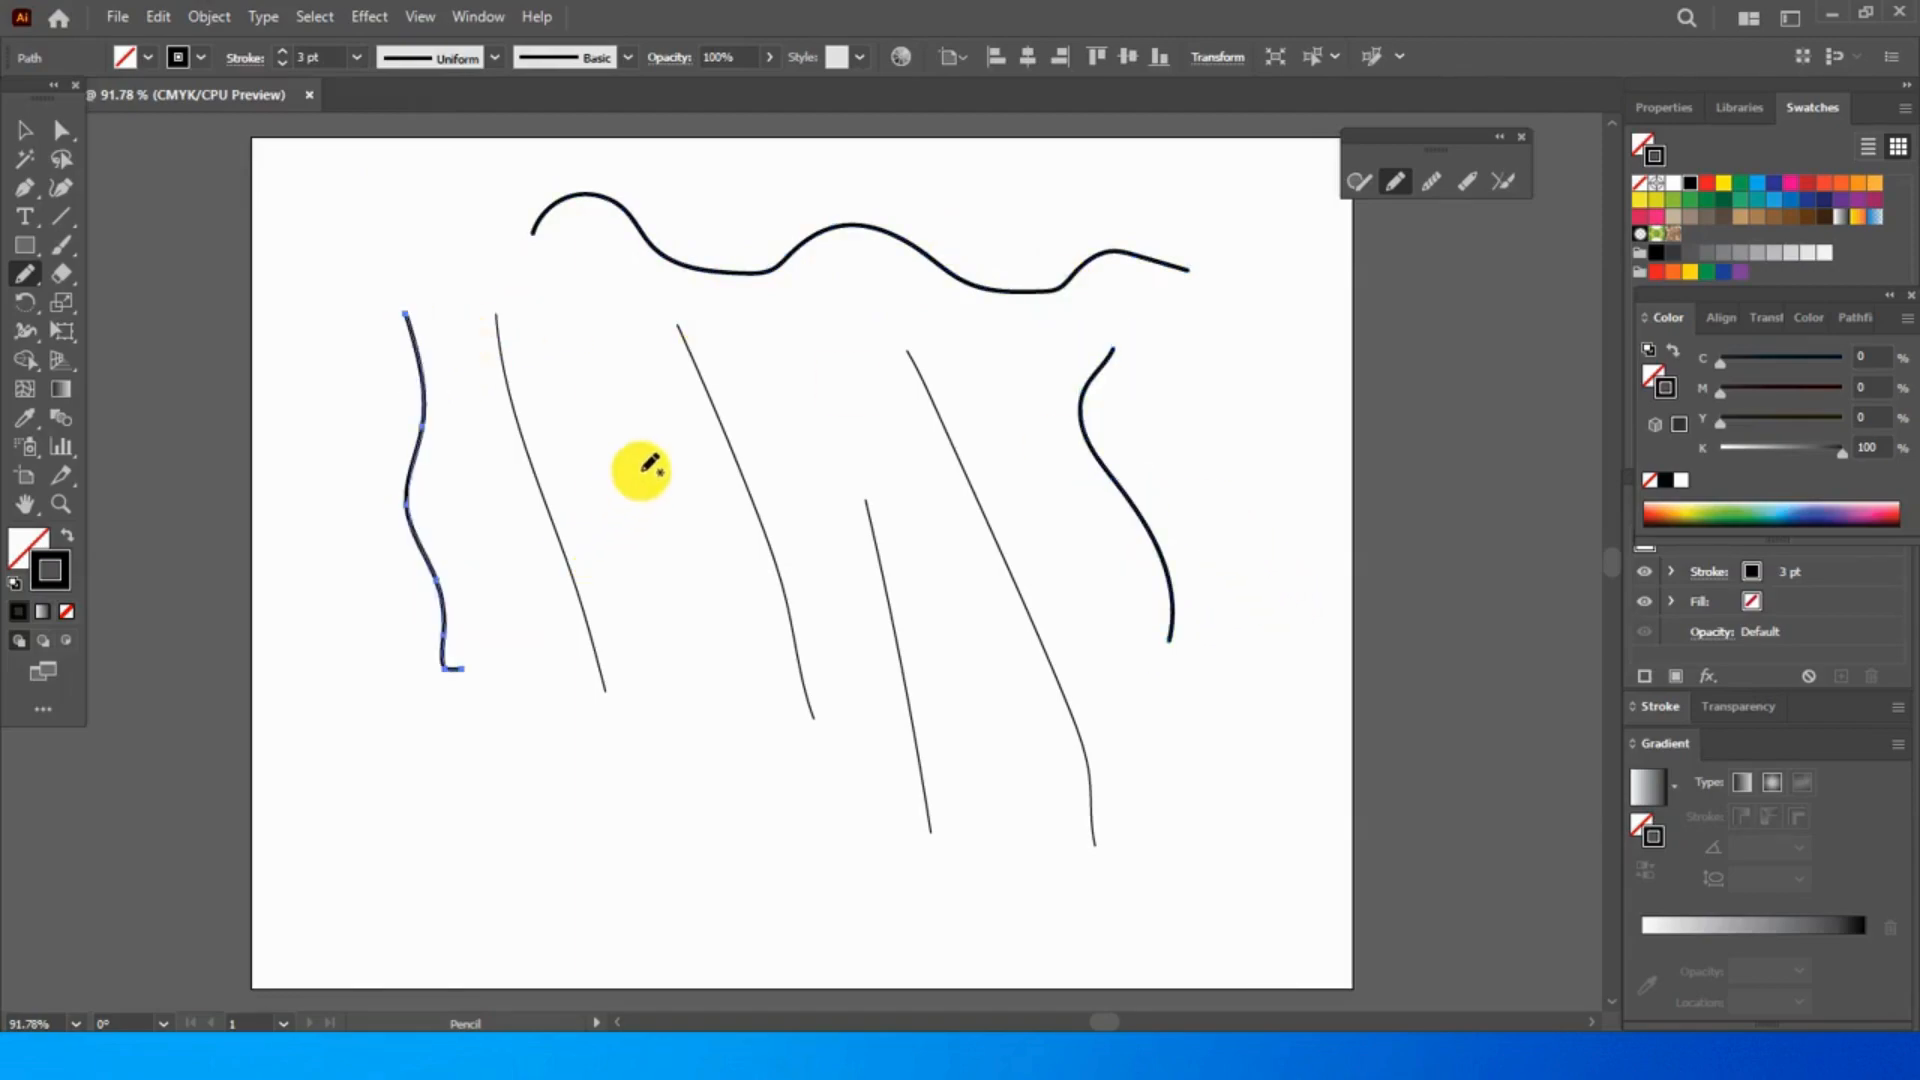
- Compare the symmetric oval and teardrop width profiles on the leftmost wavy stroke and settle on the half-oval profile
click(454, 58)
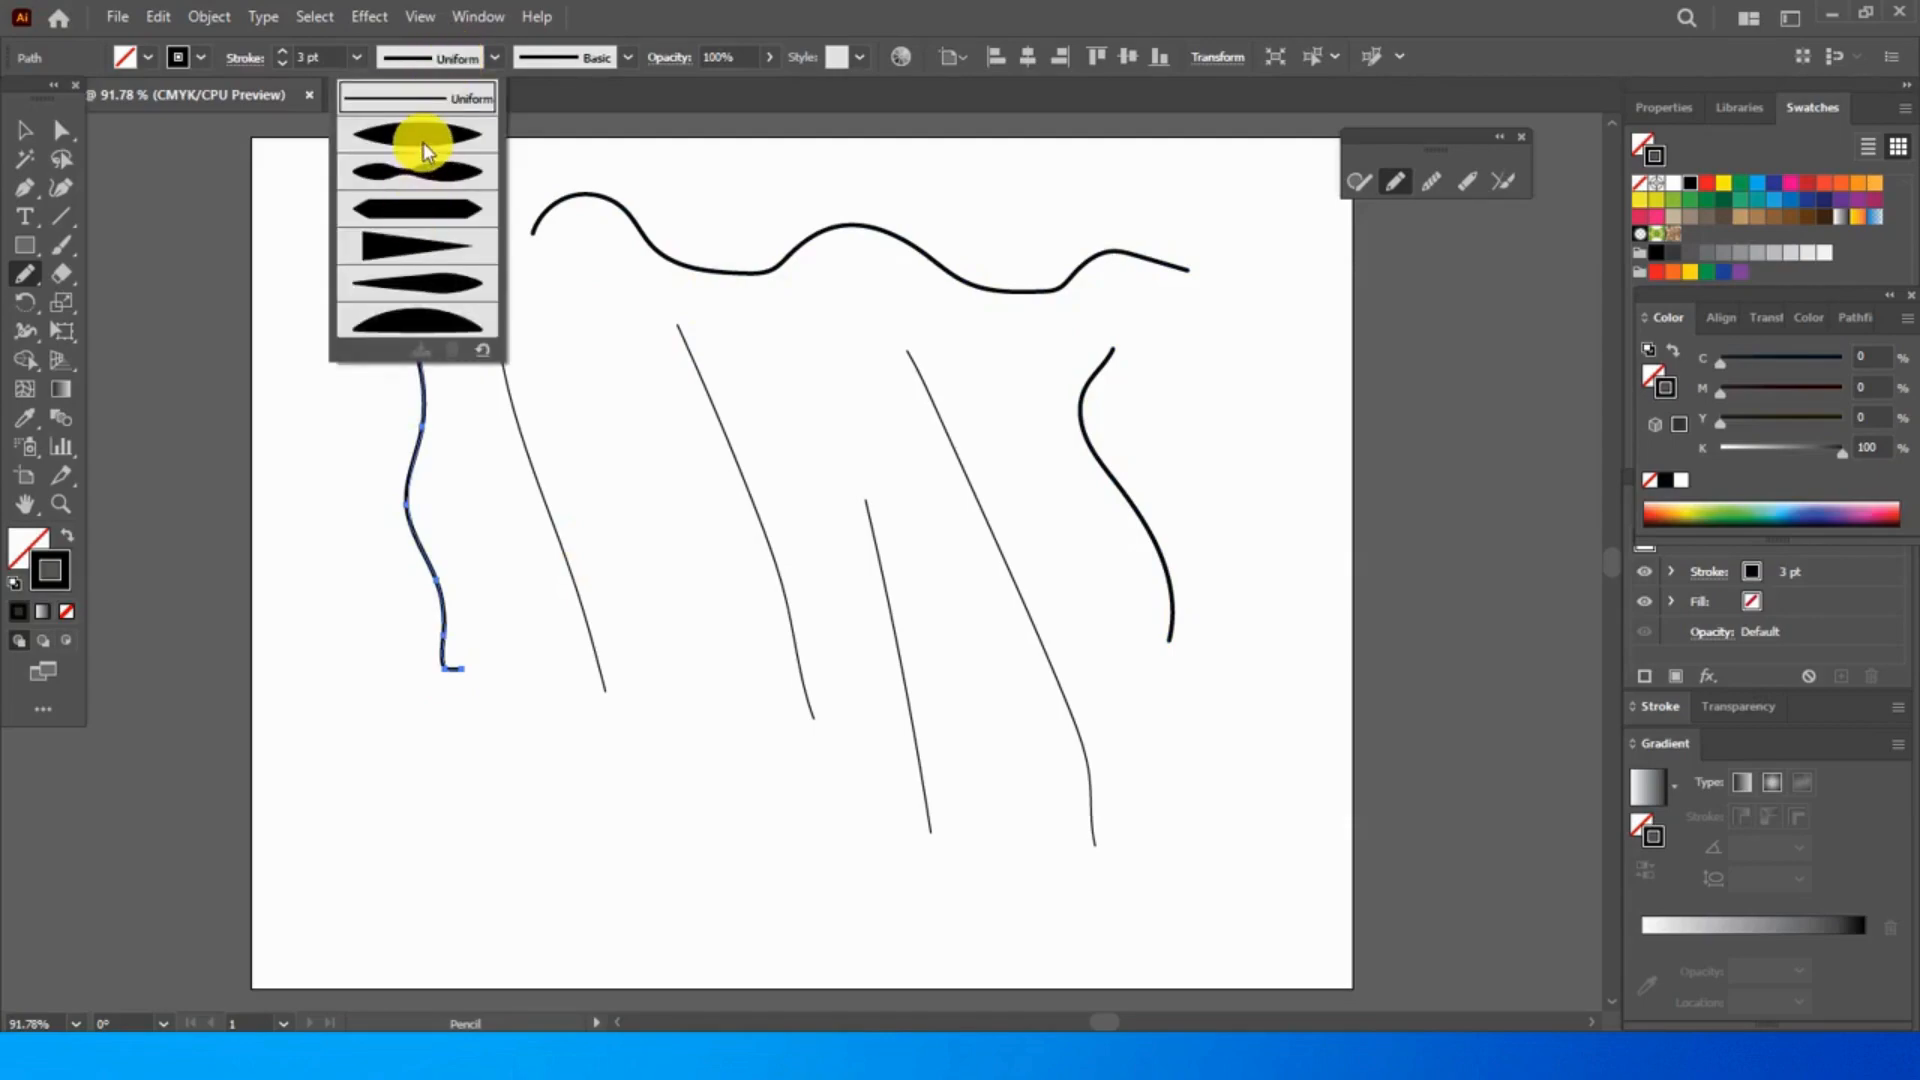
click(423, 142)
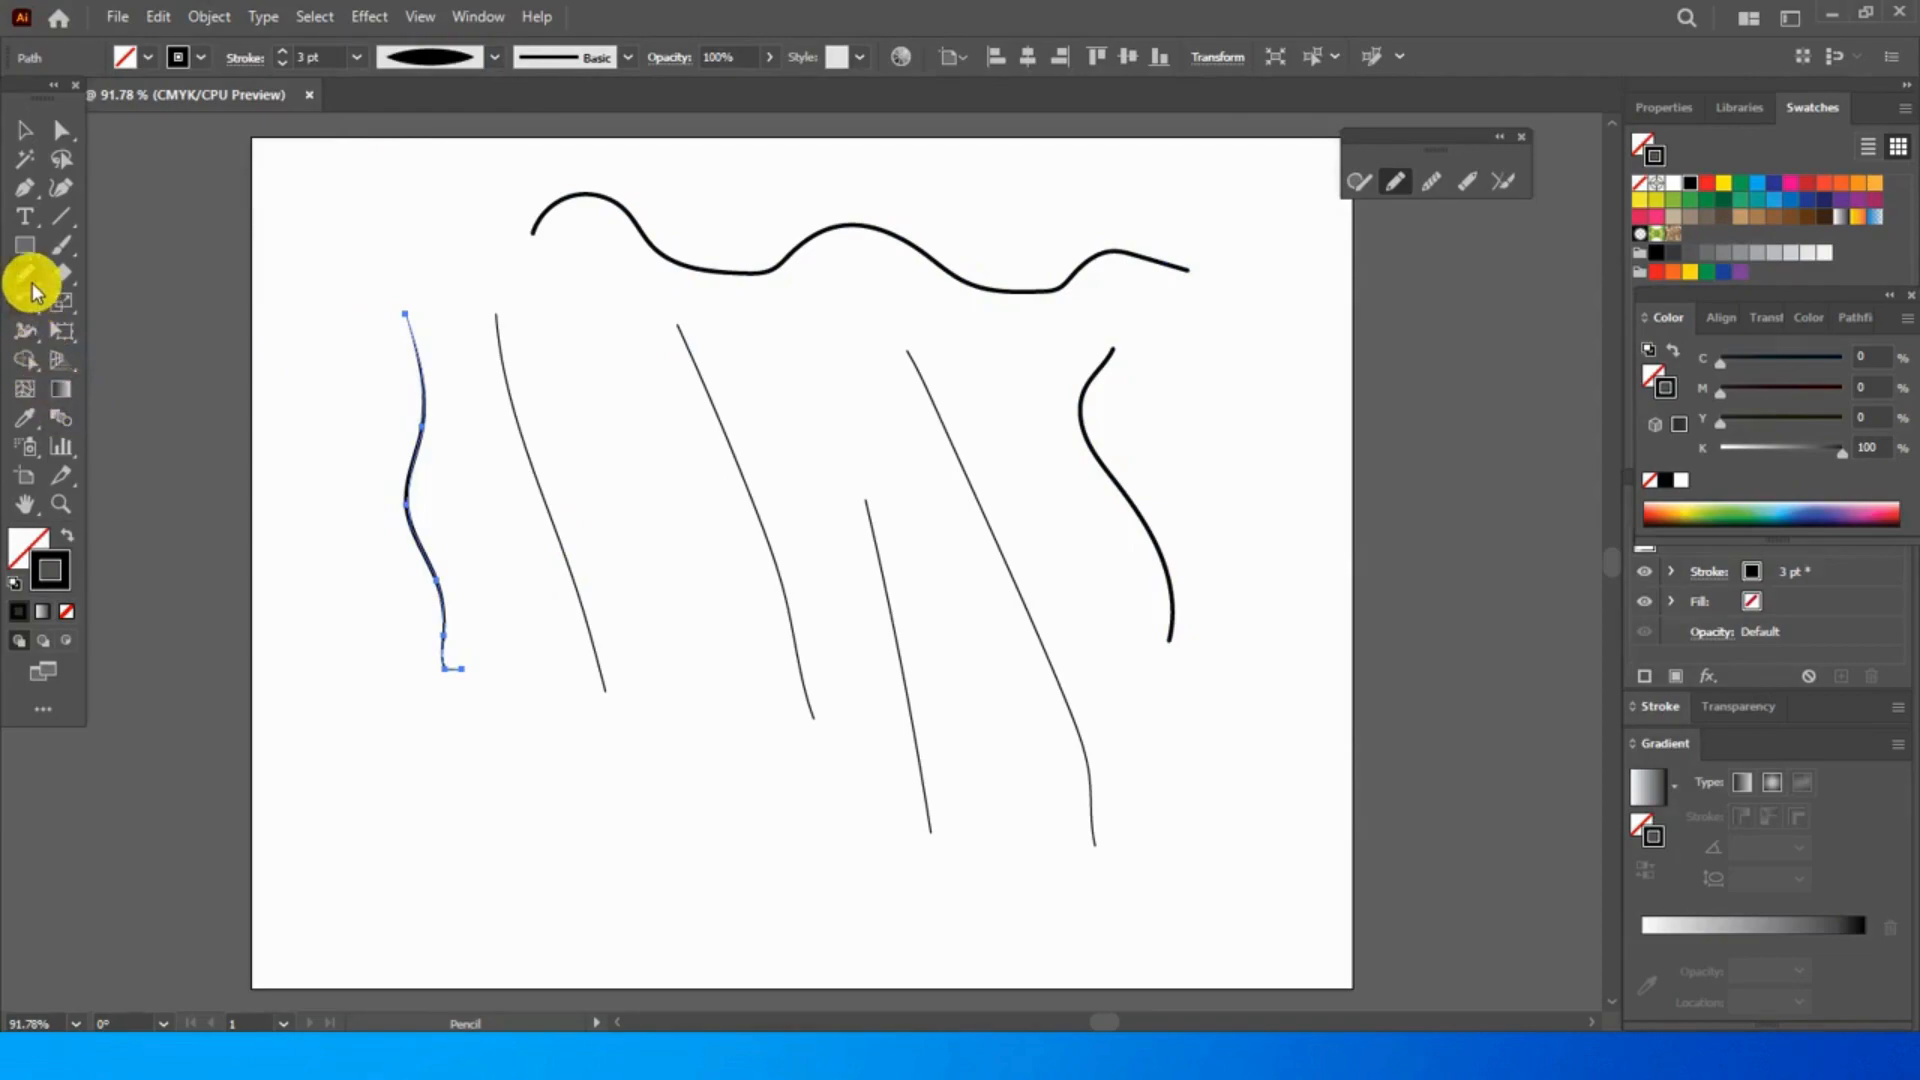
click(58, 505)
mouse_move(331, 307)
mouse_down()
mouse_move(390, 416)
mouse_move(493, 496)
mouse_up()
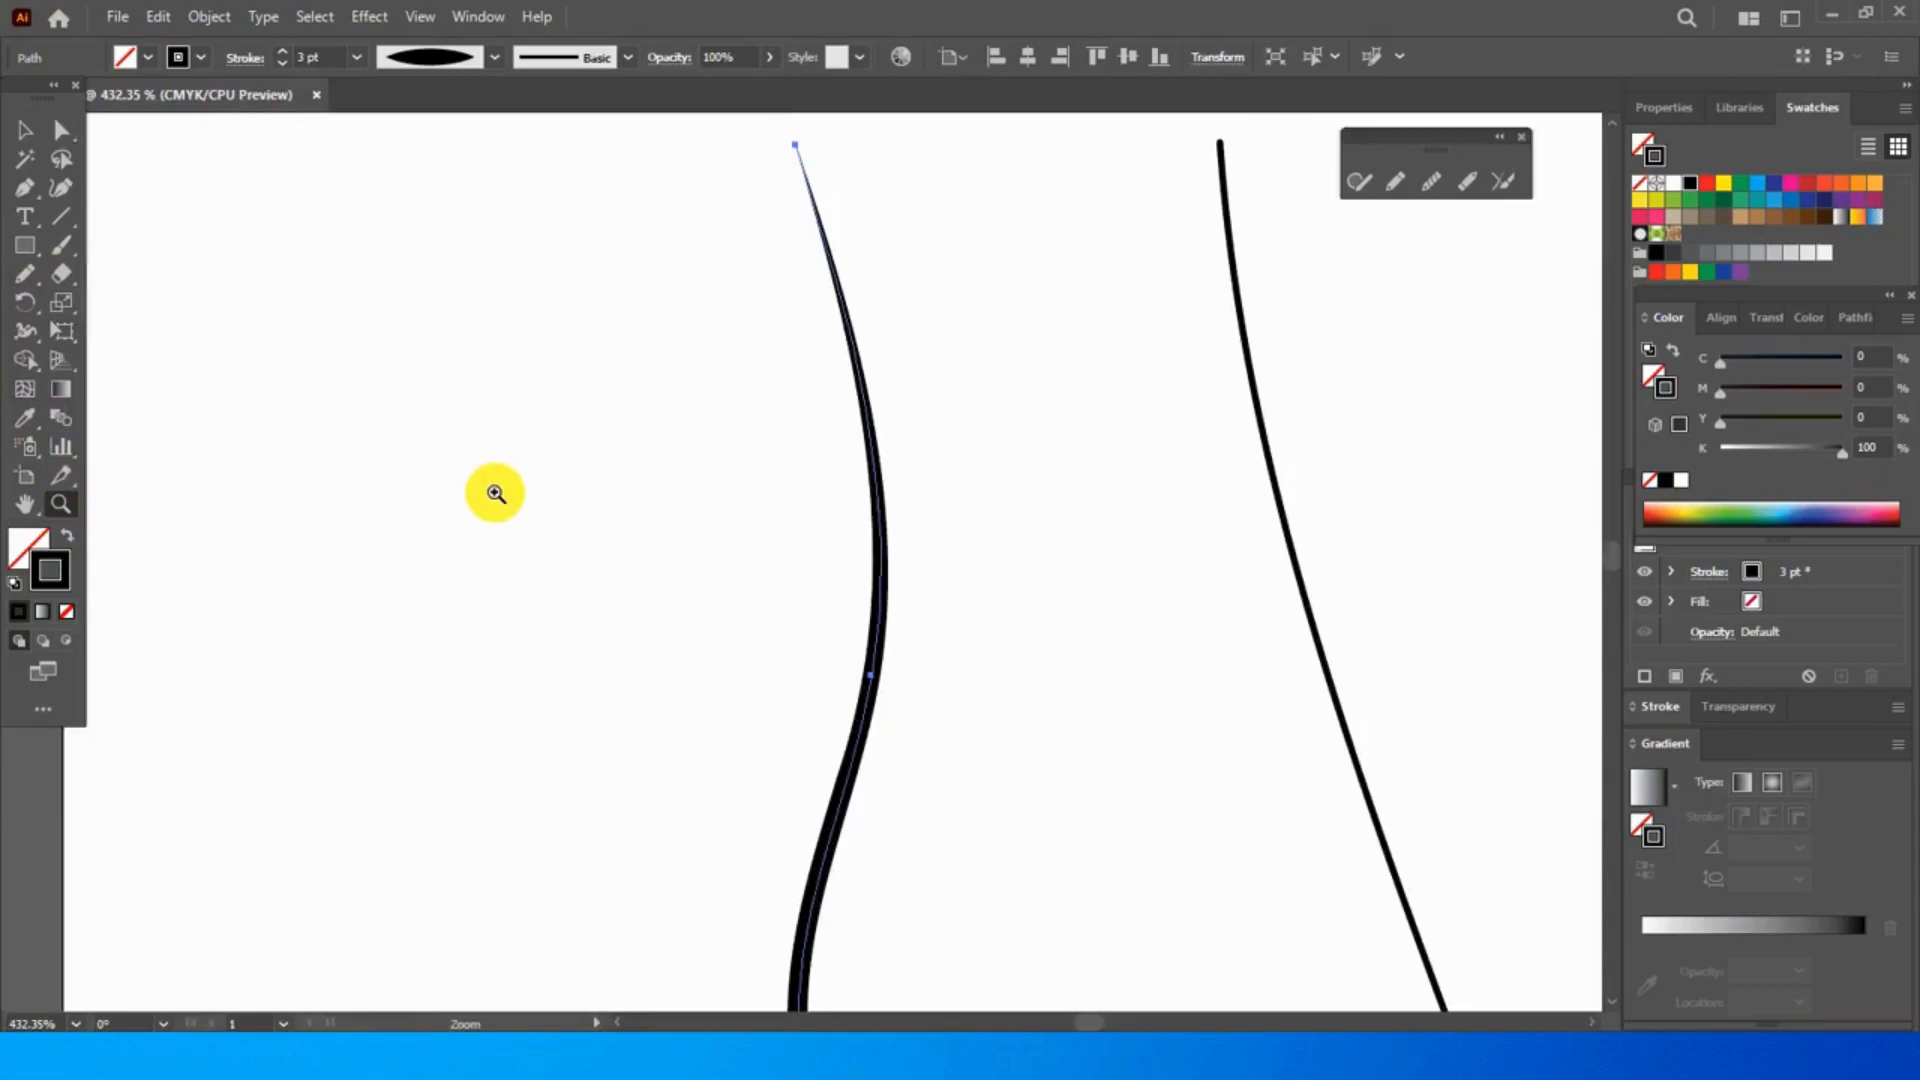
click(418, 58)
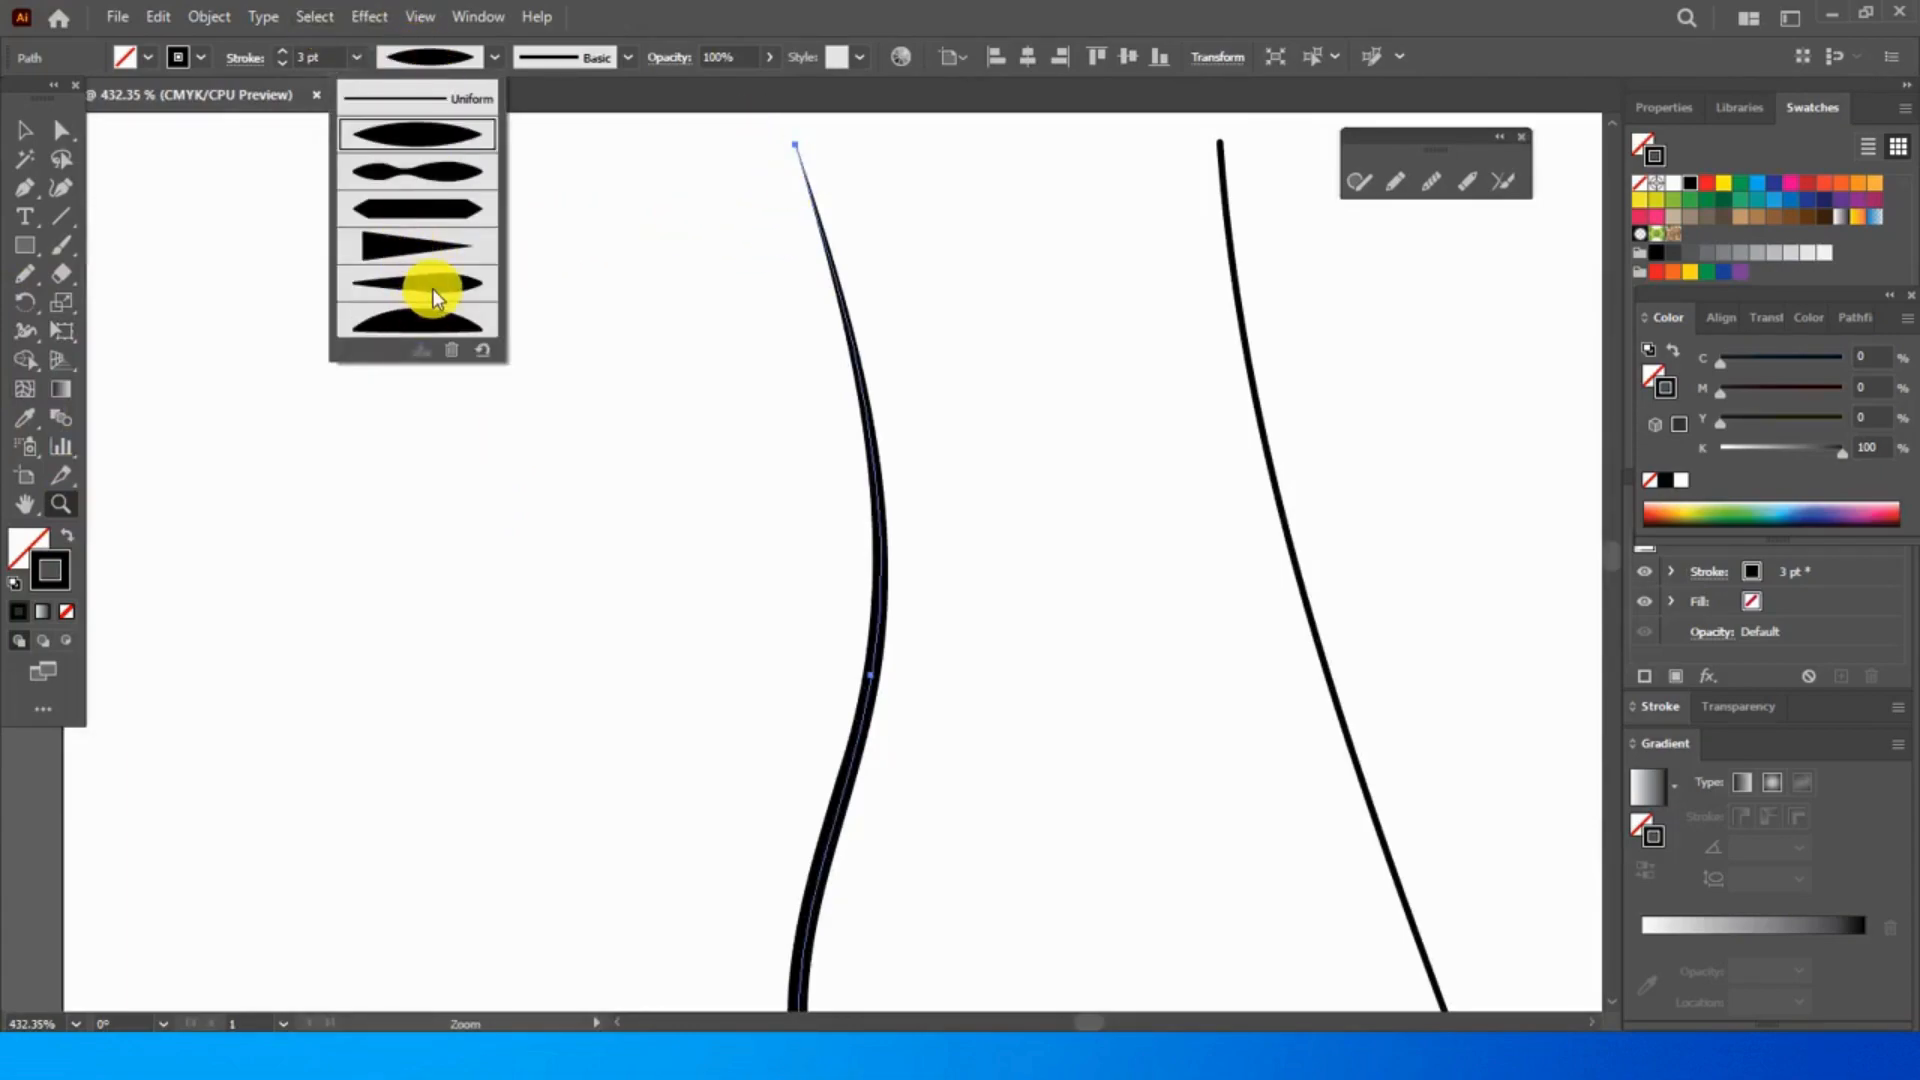
click(432, 288)
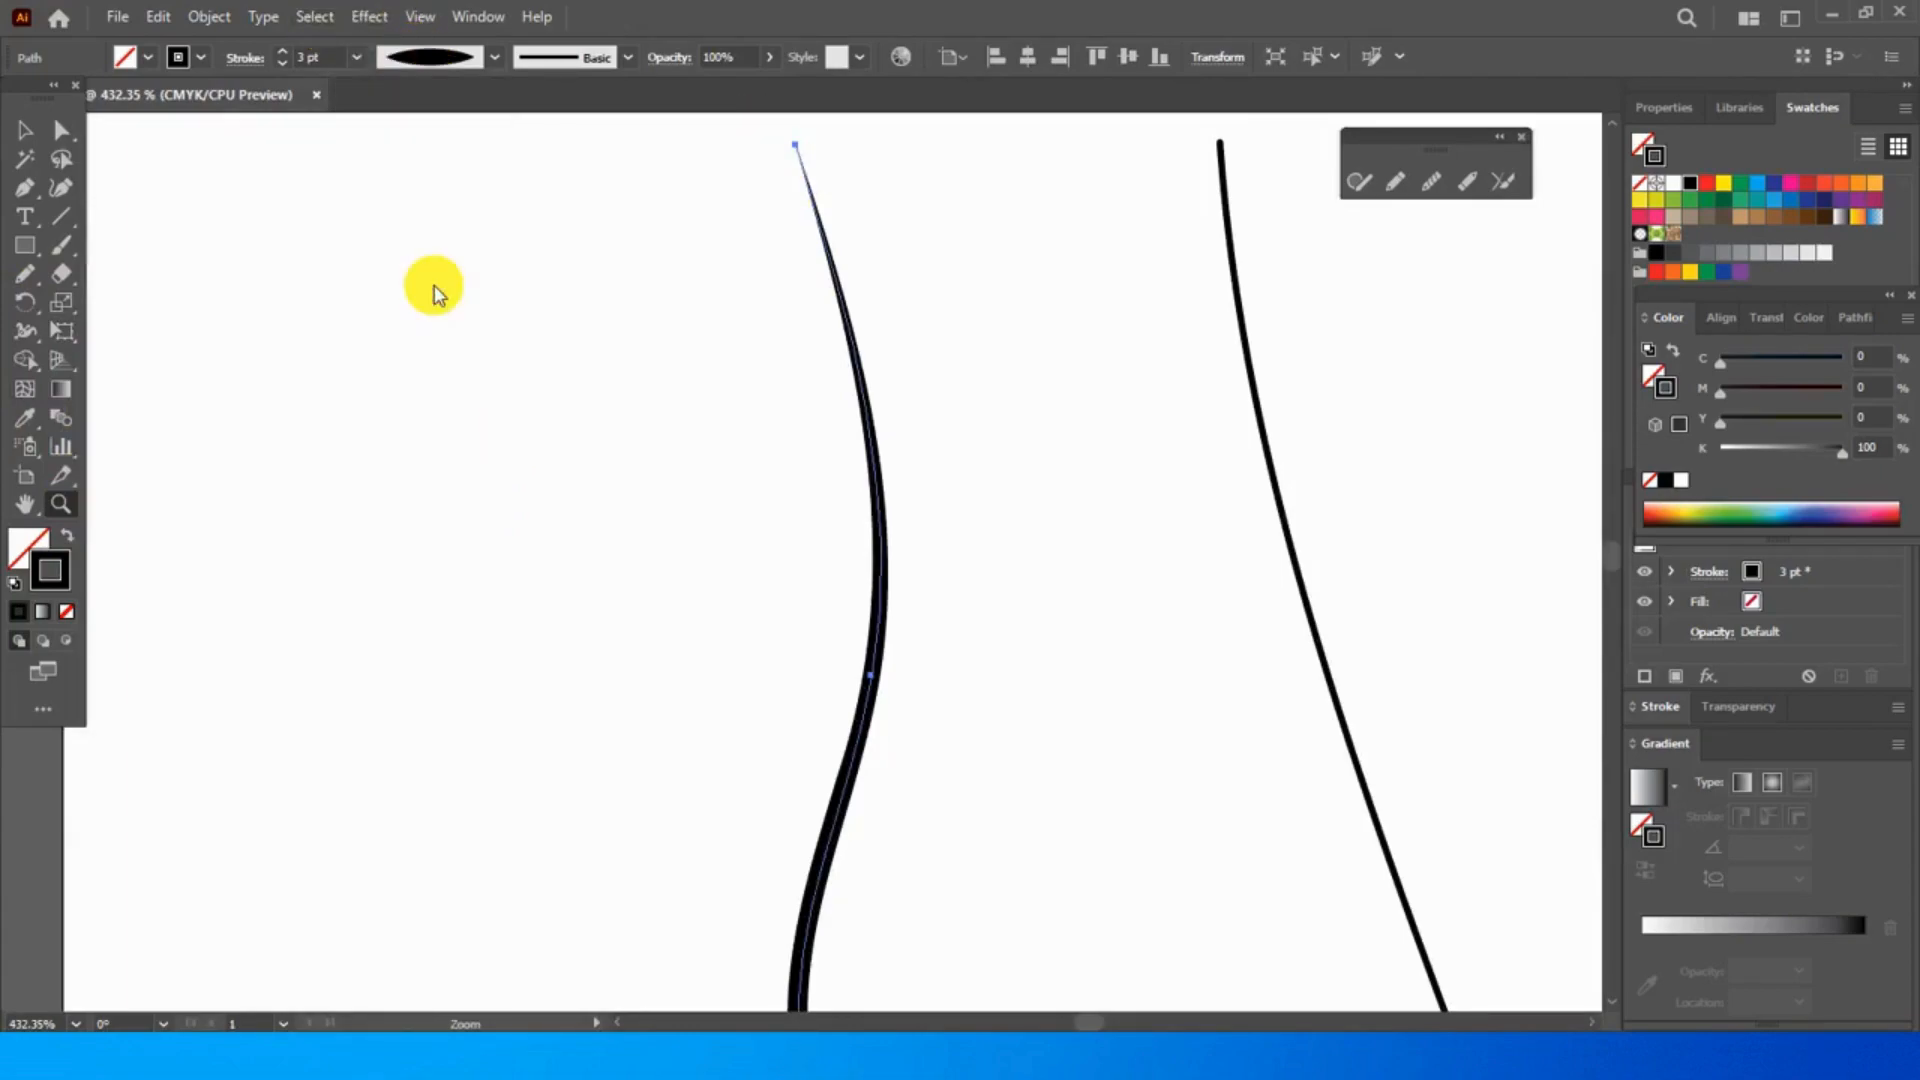
click(495, 57)
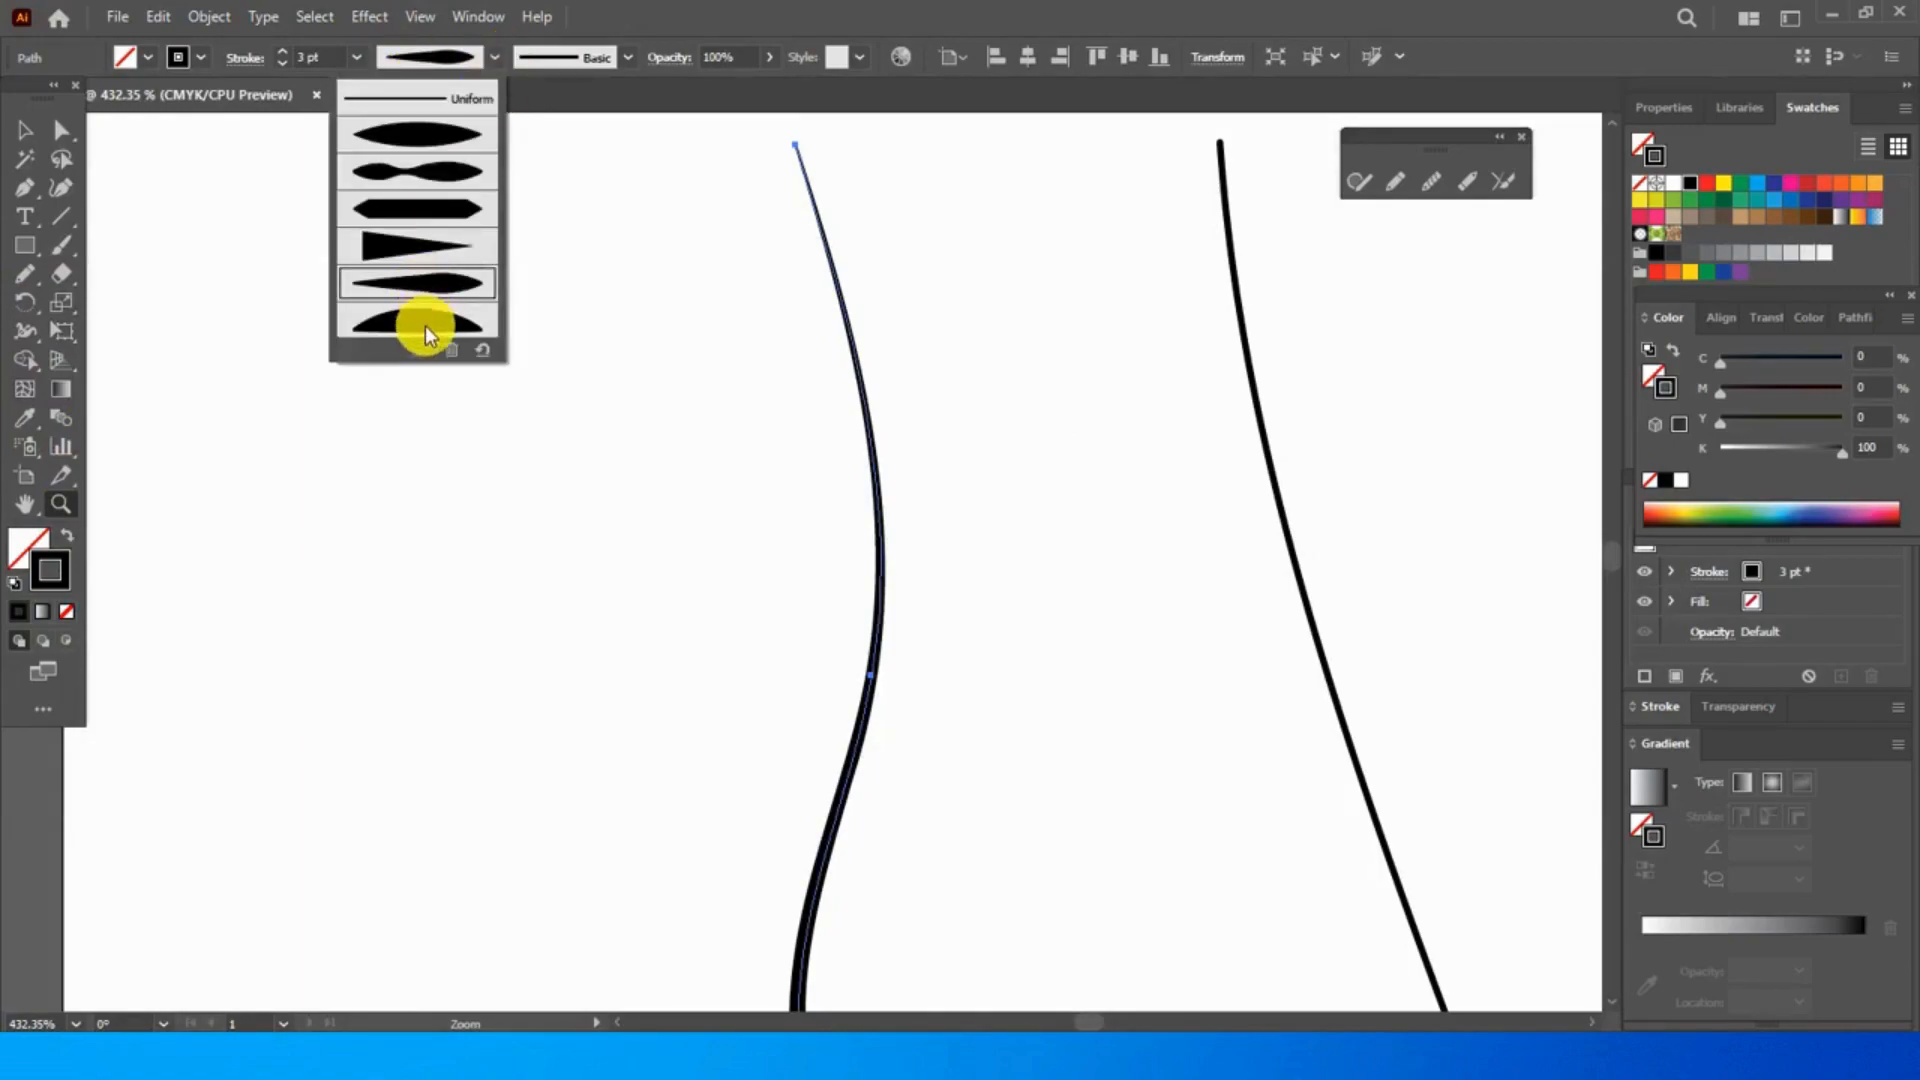
click(424, 324)
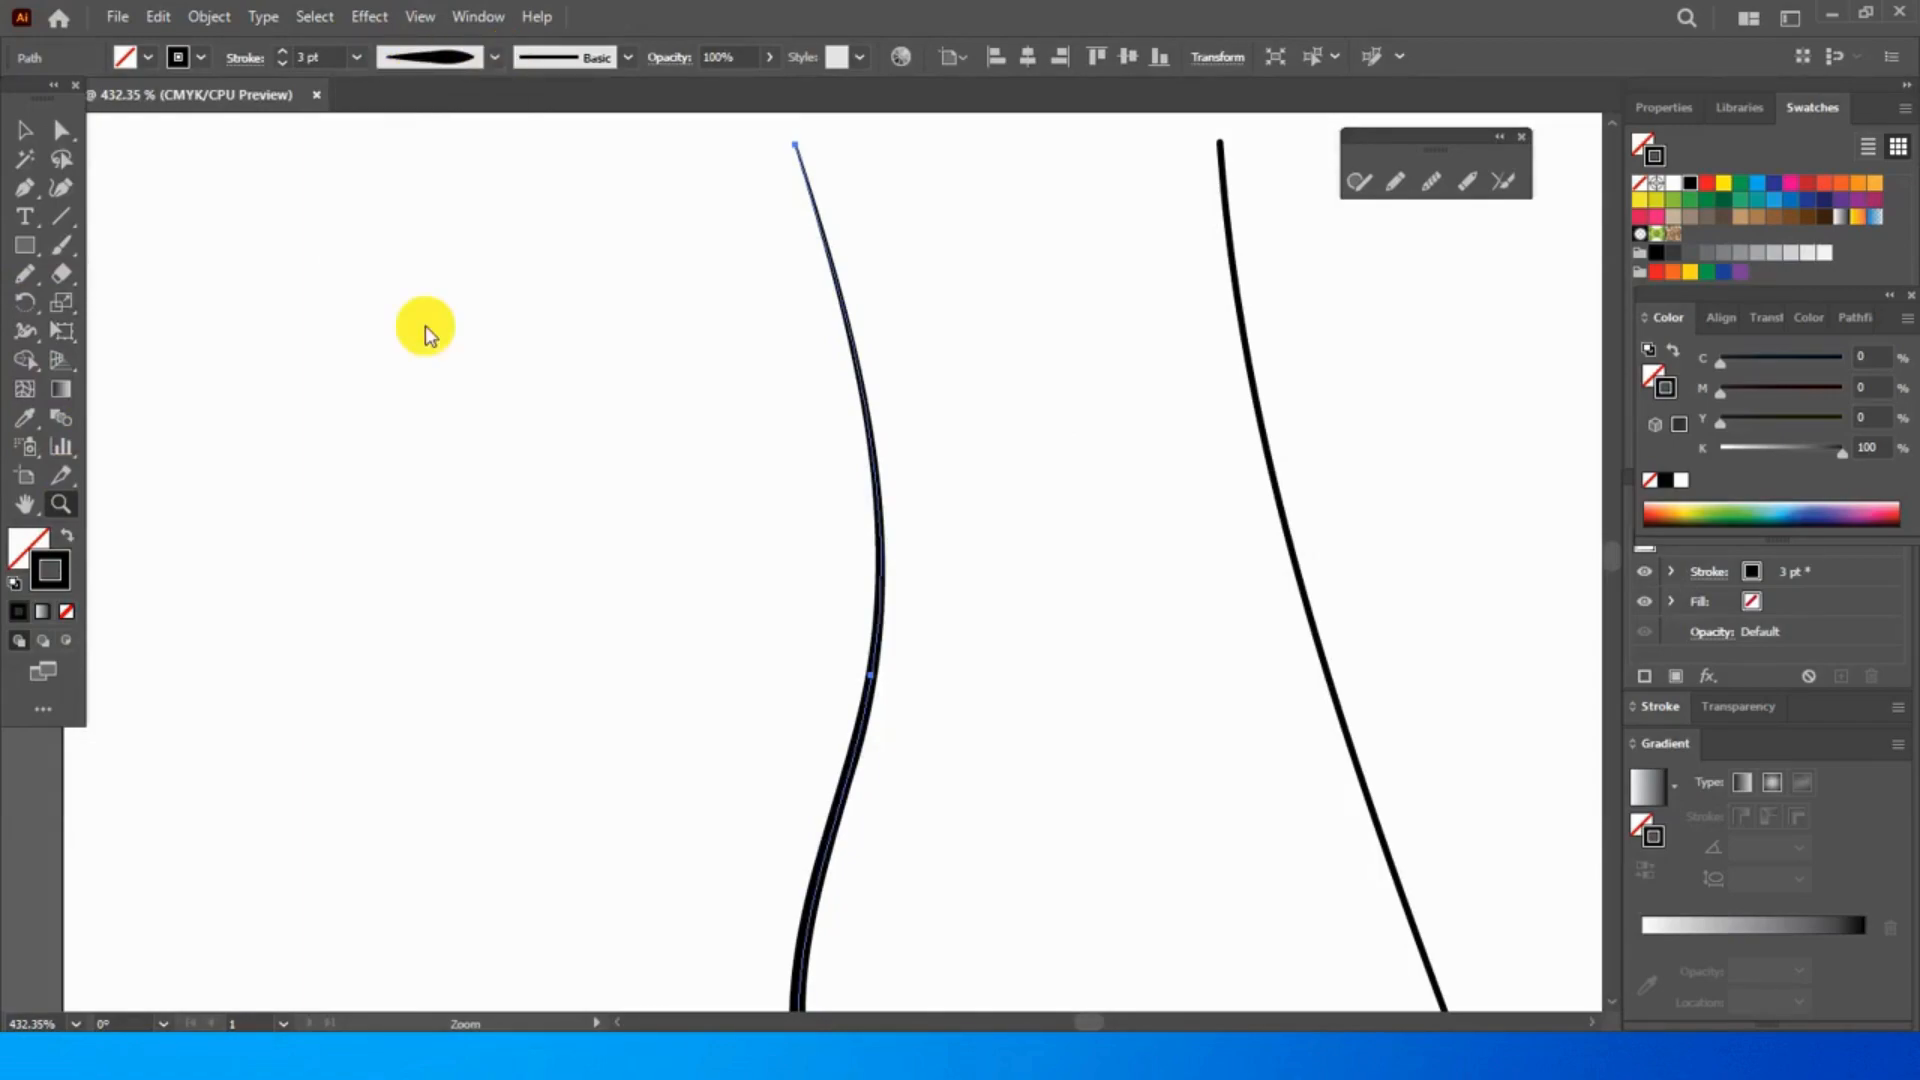
- Try the 15 pt. Round brush on the leftmost wavy stroke and replace it with the Charcoal - Feather brush
alt+click(680, 335)
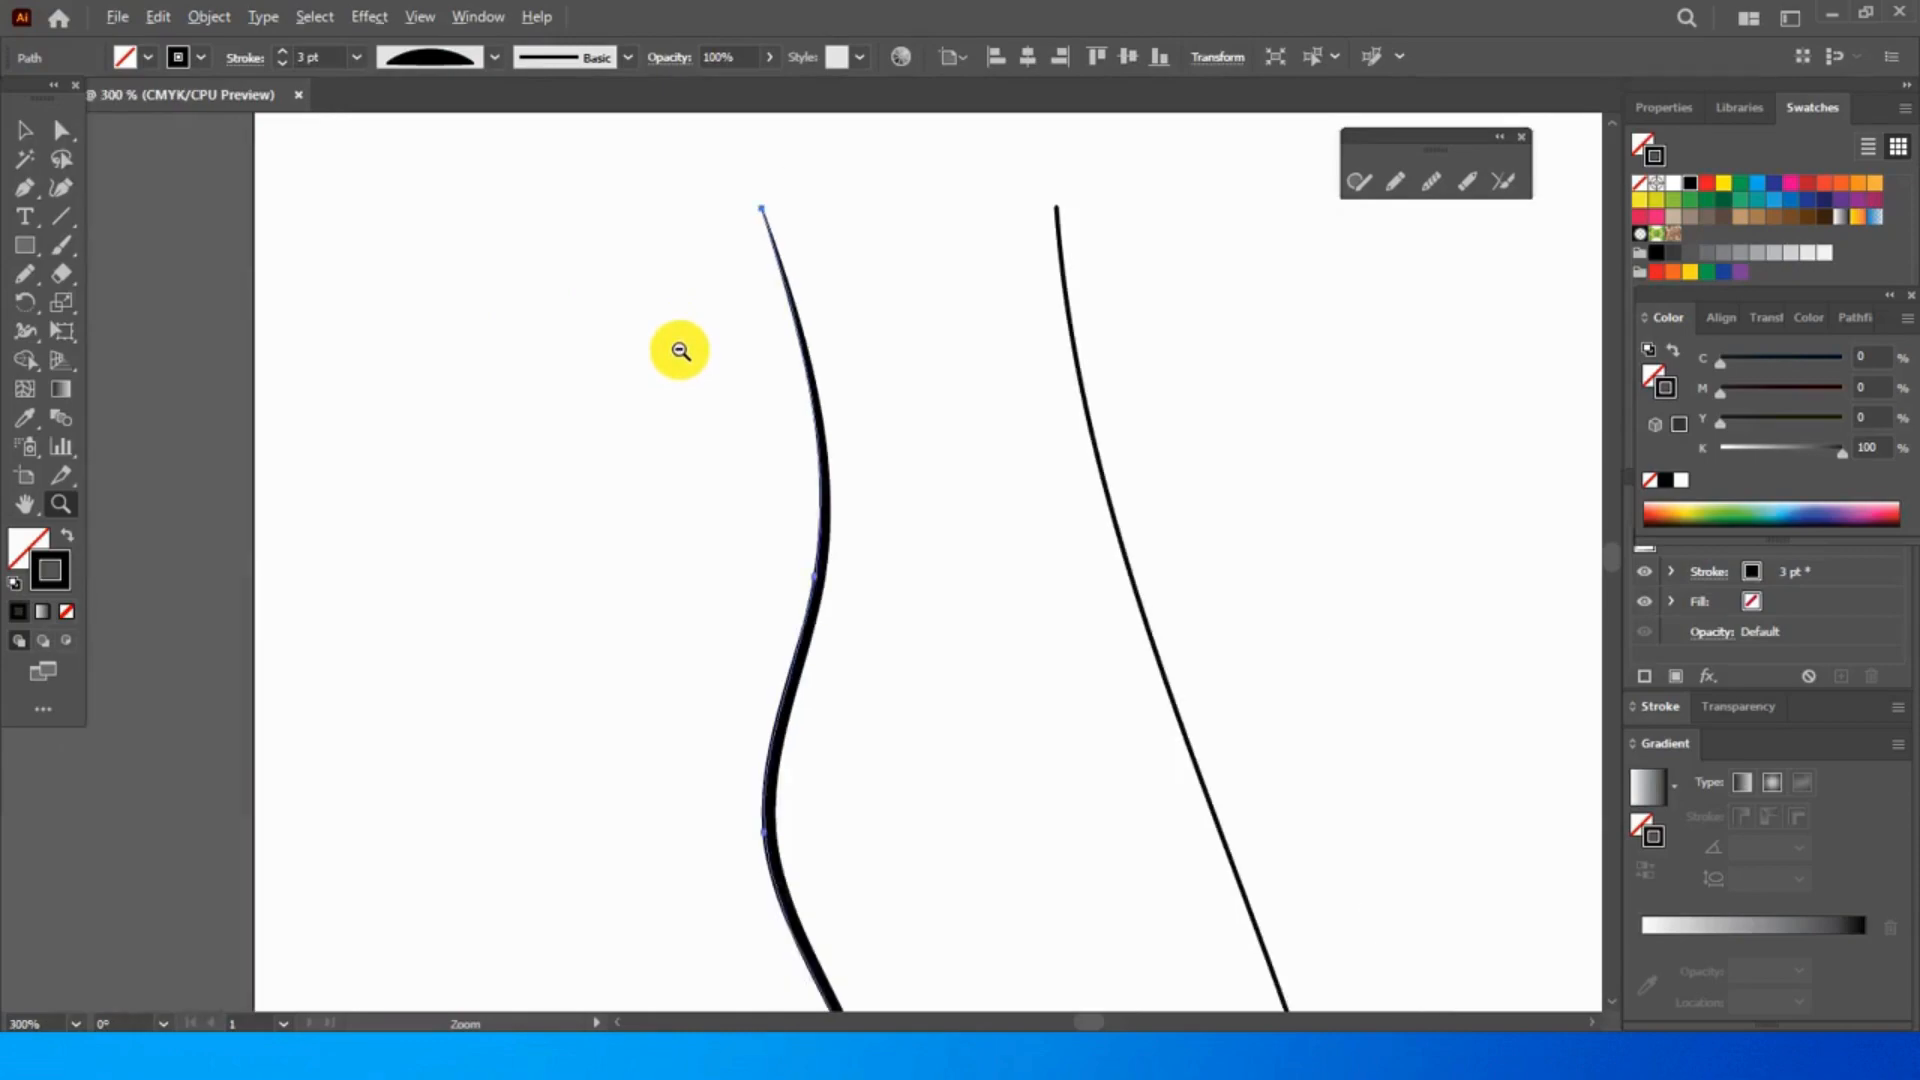
alt+click(680, 350)
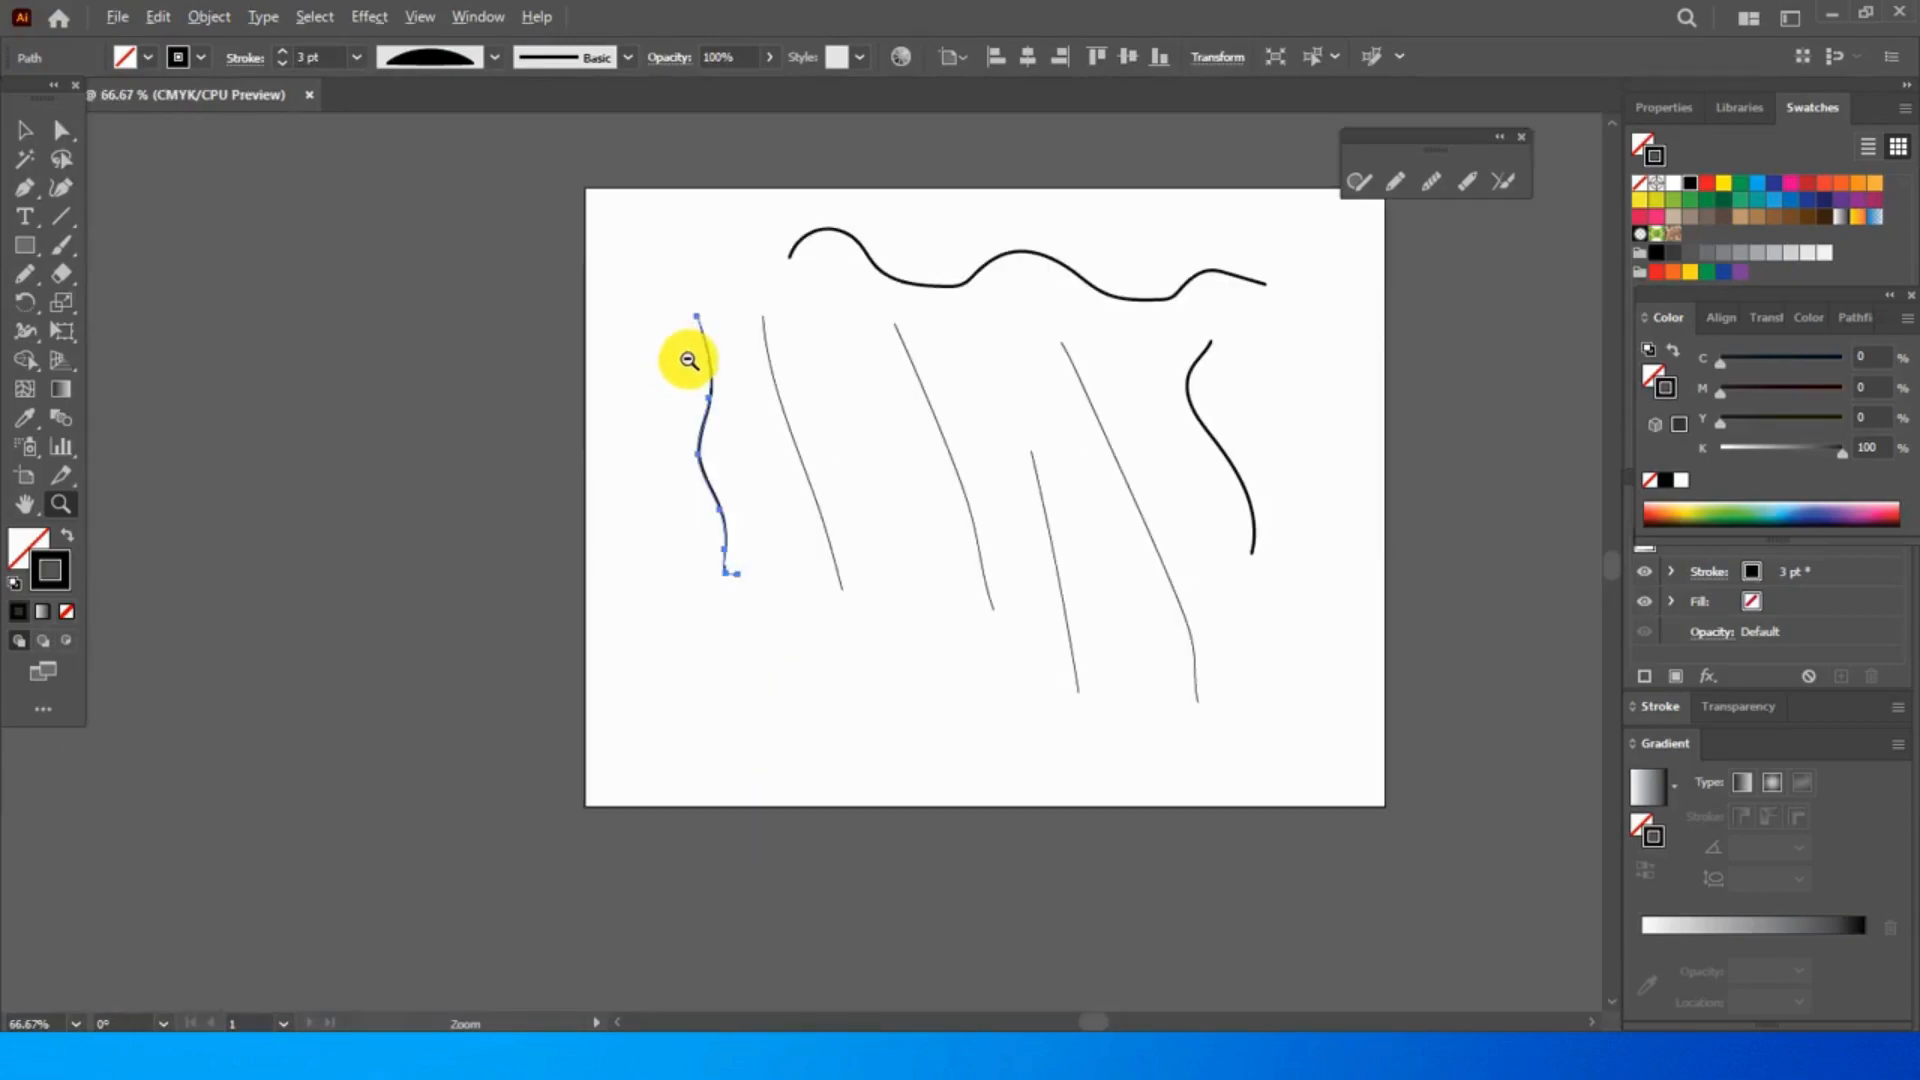
click(896, 406)
click(25, 504)
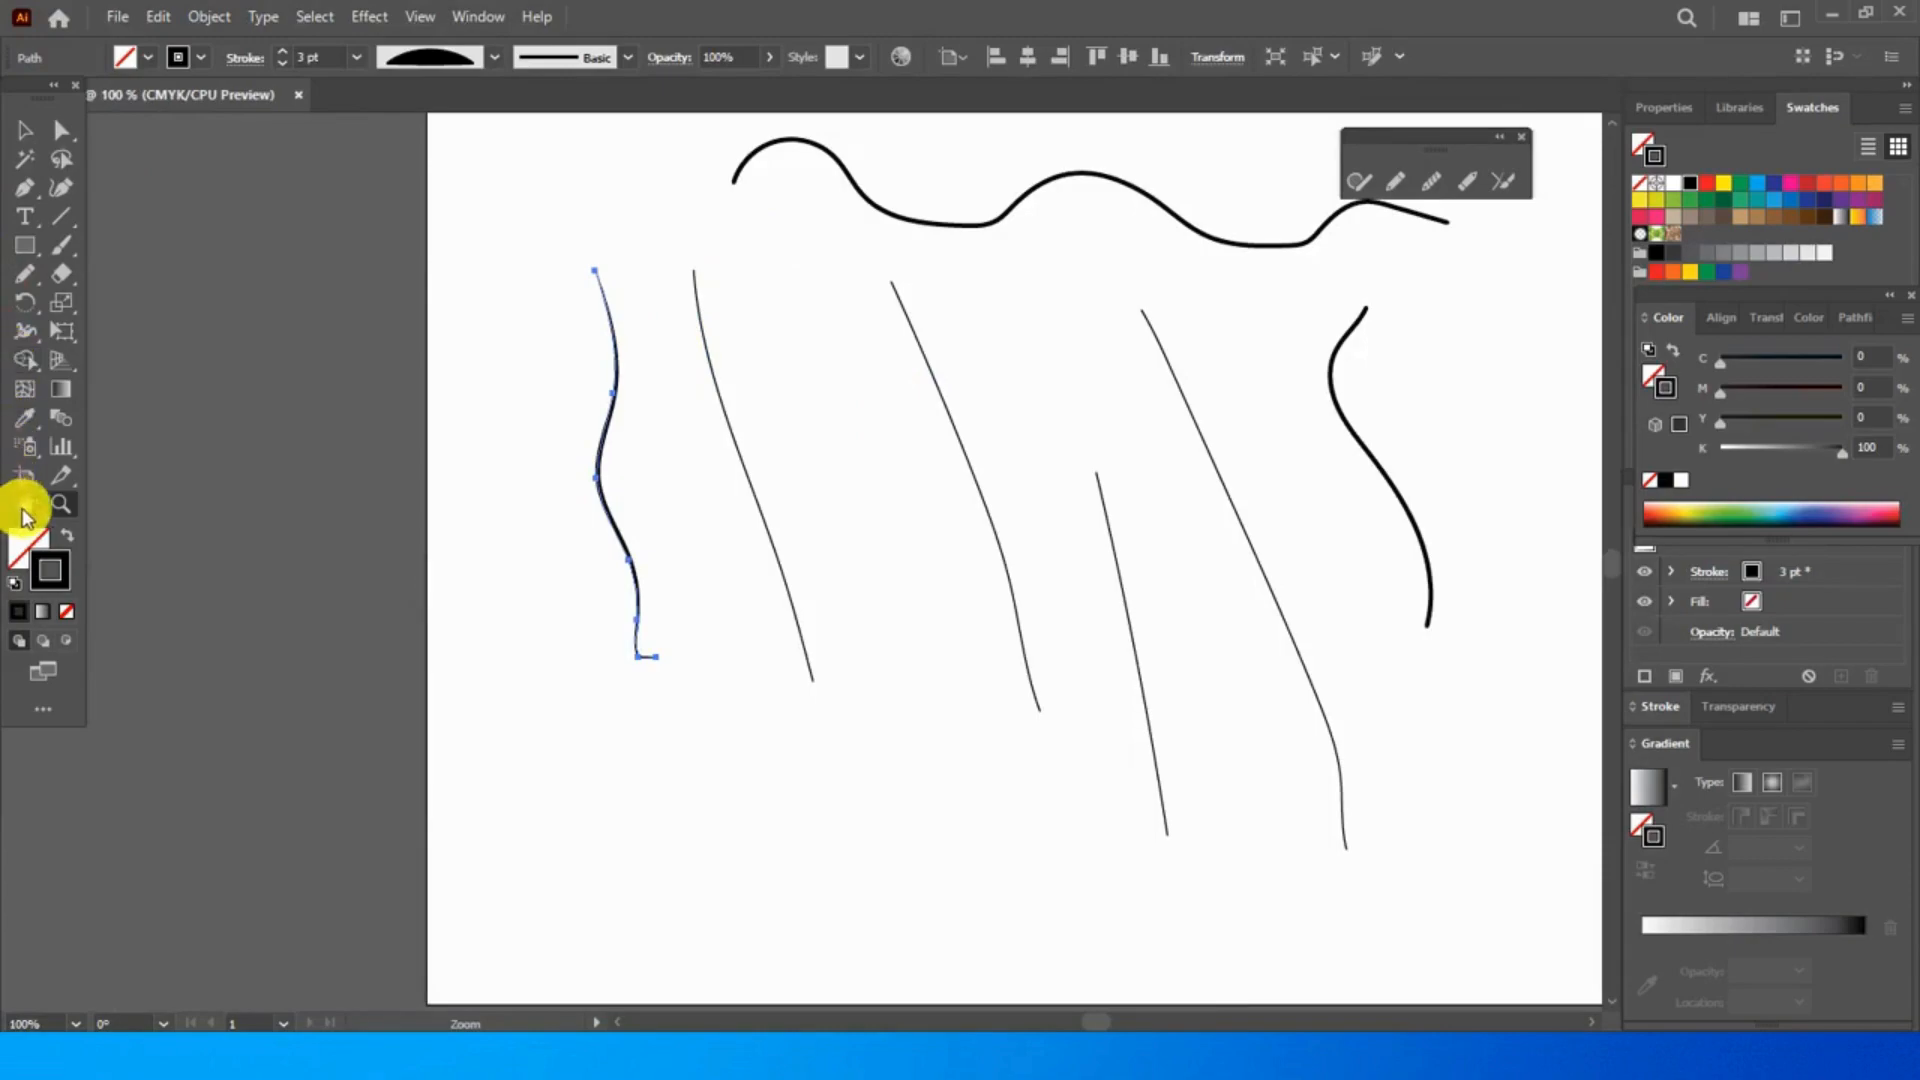
drag(373, 377, 270, 459)
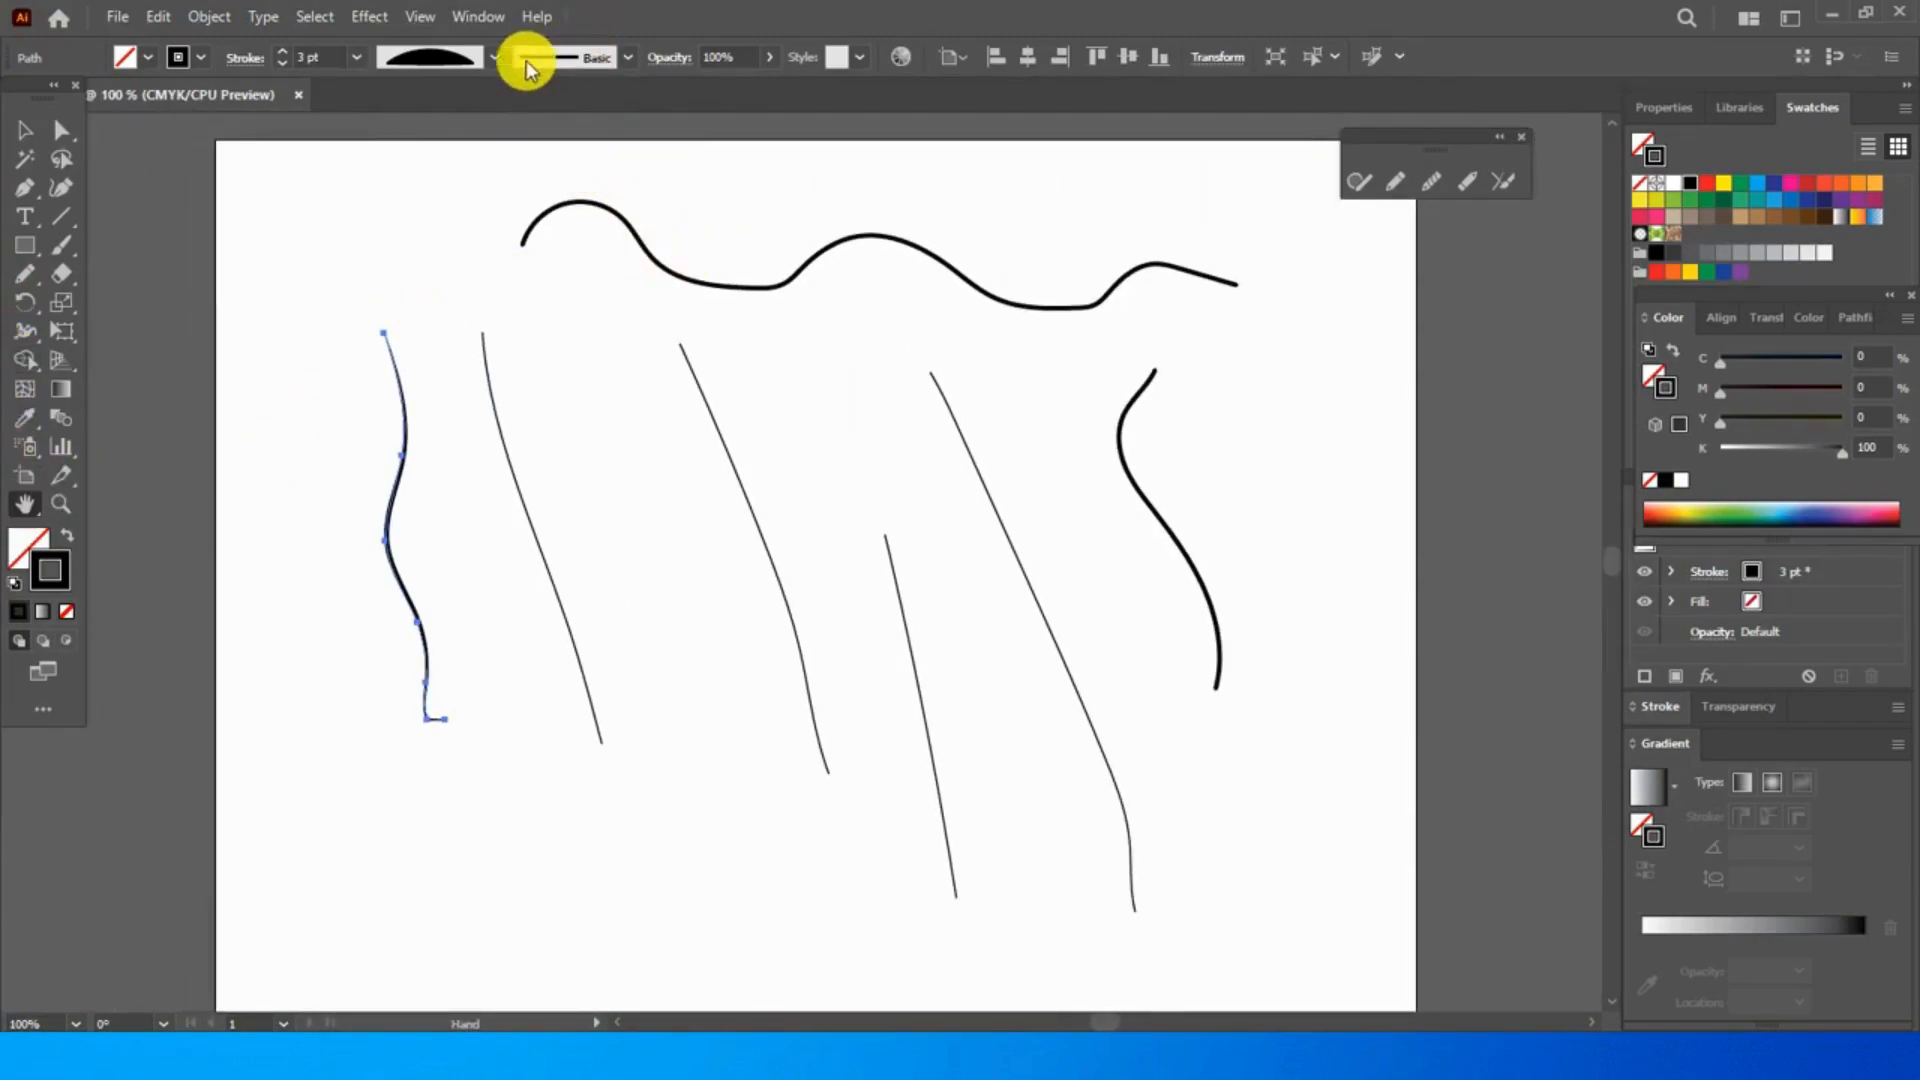
click(600, 60)
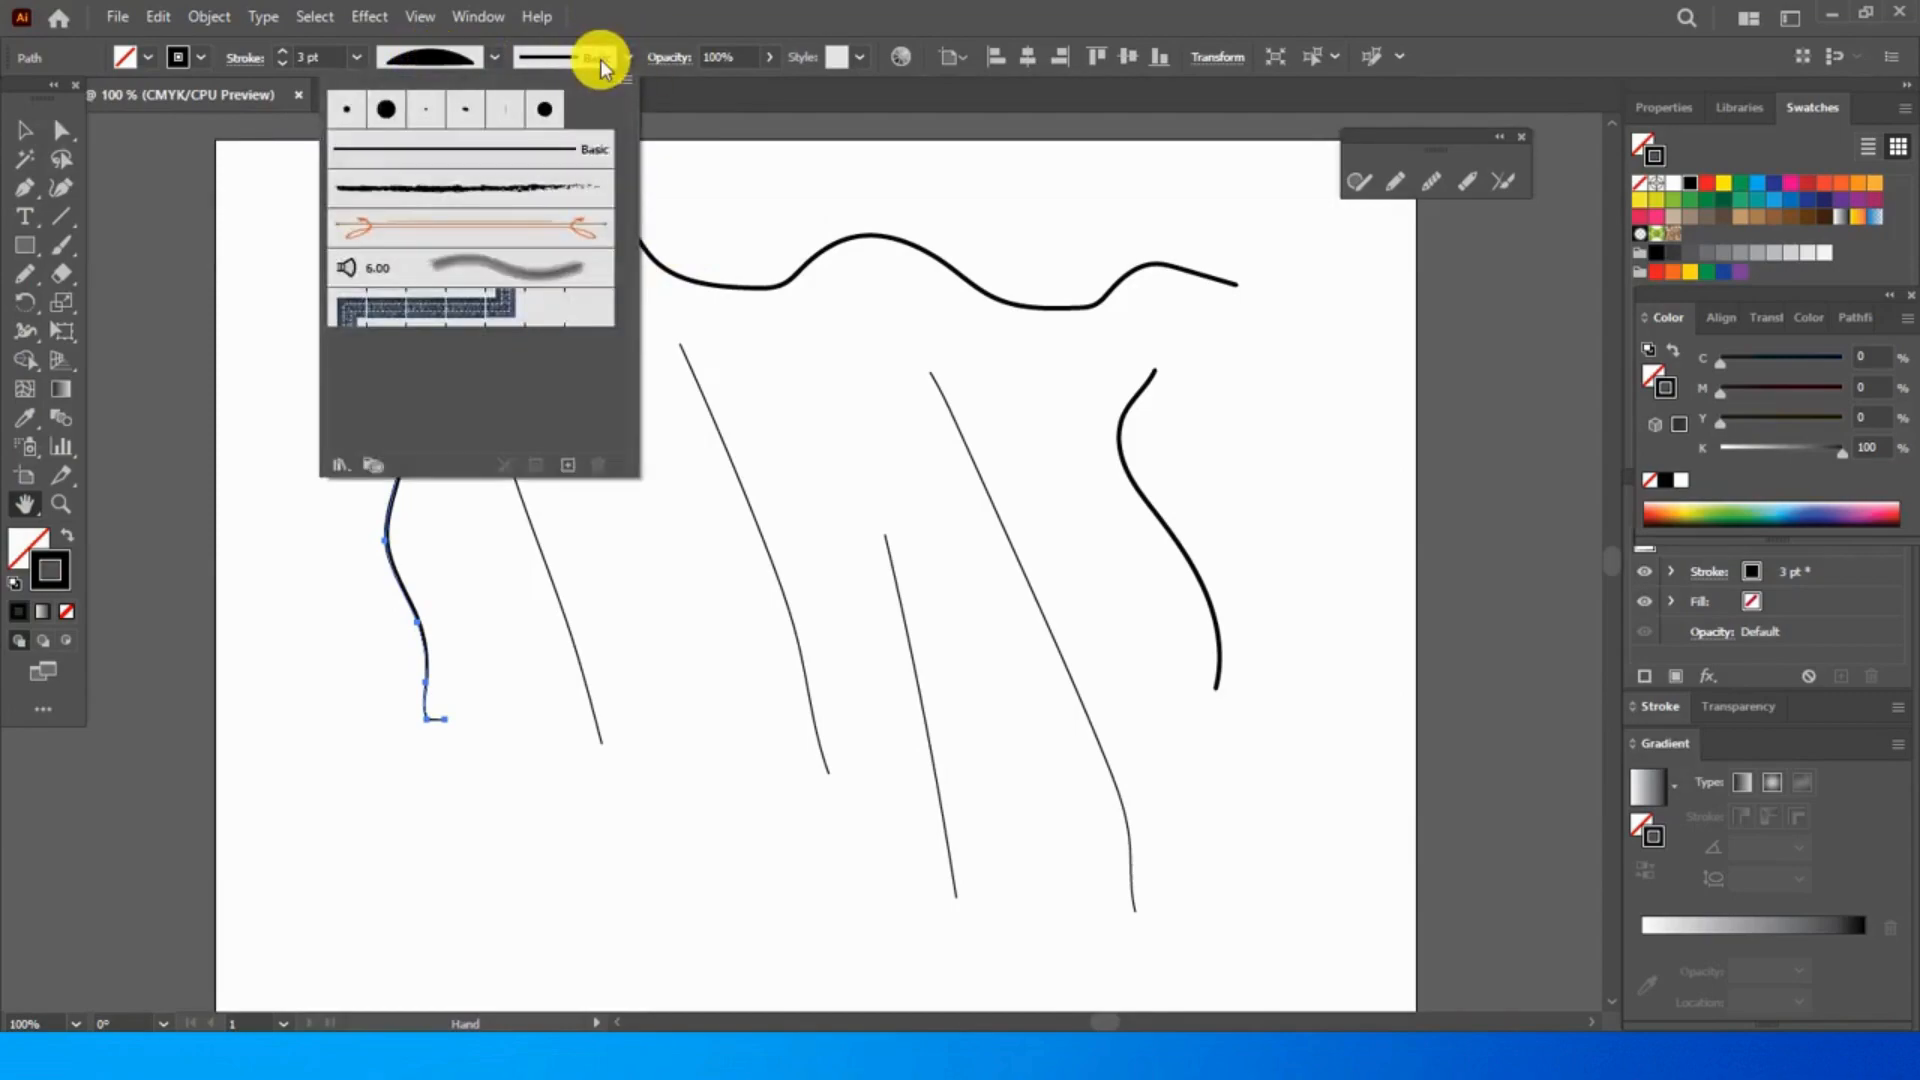
click(387, 122)
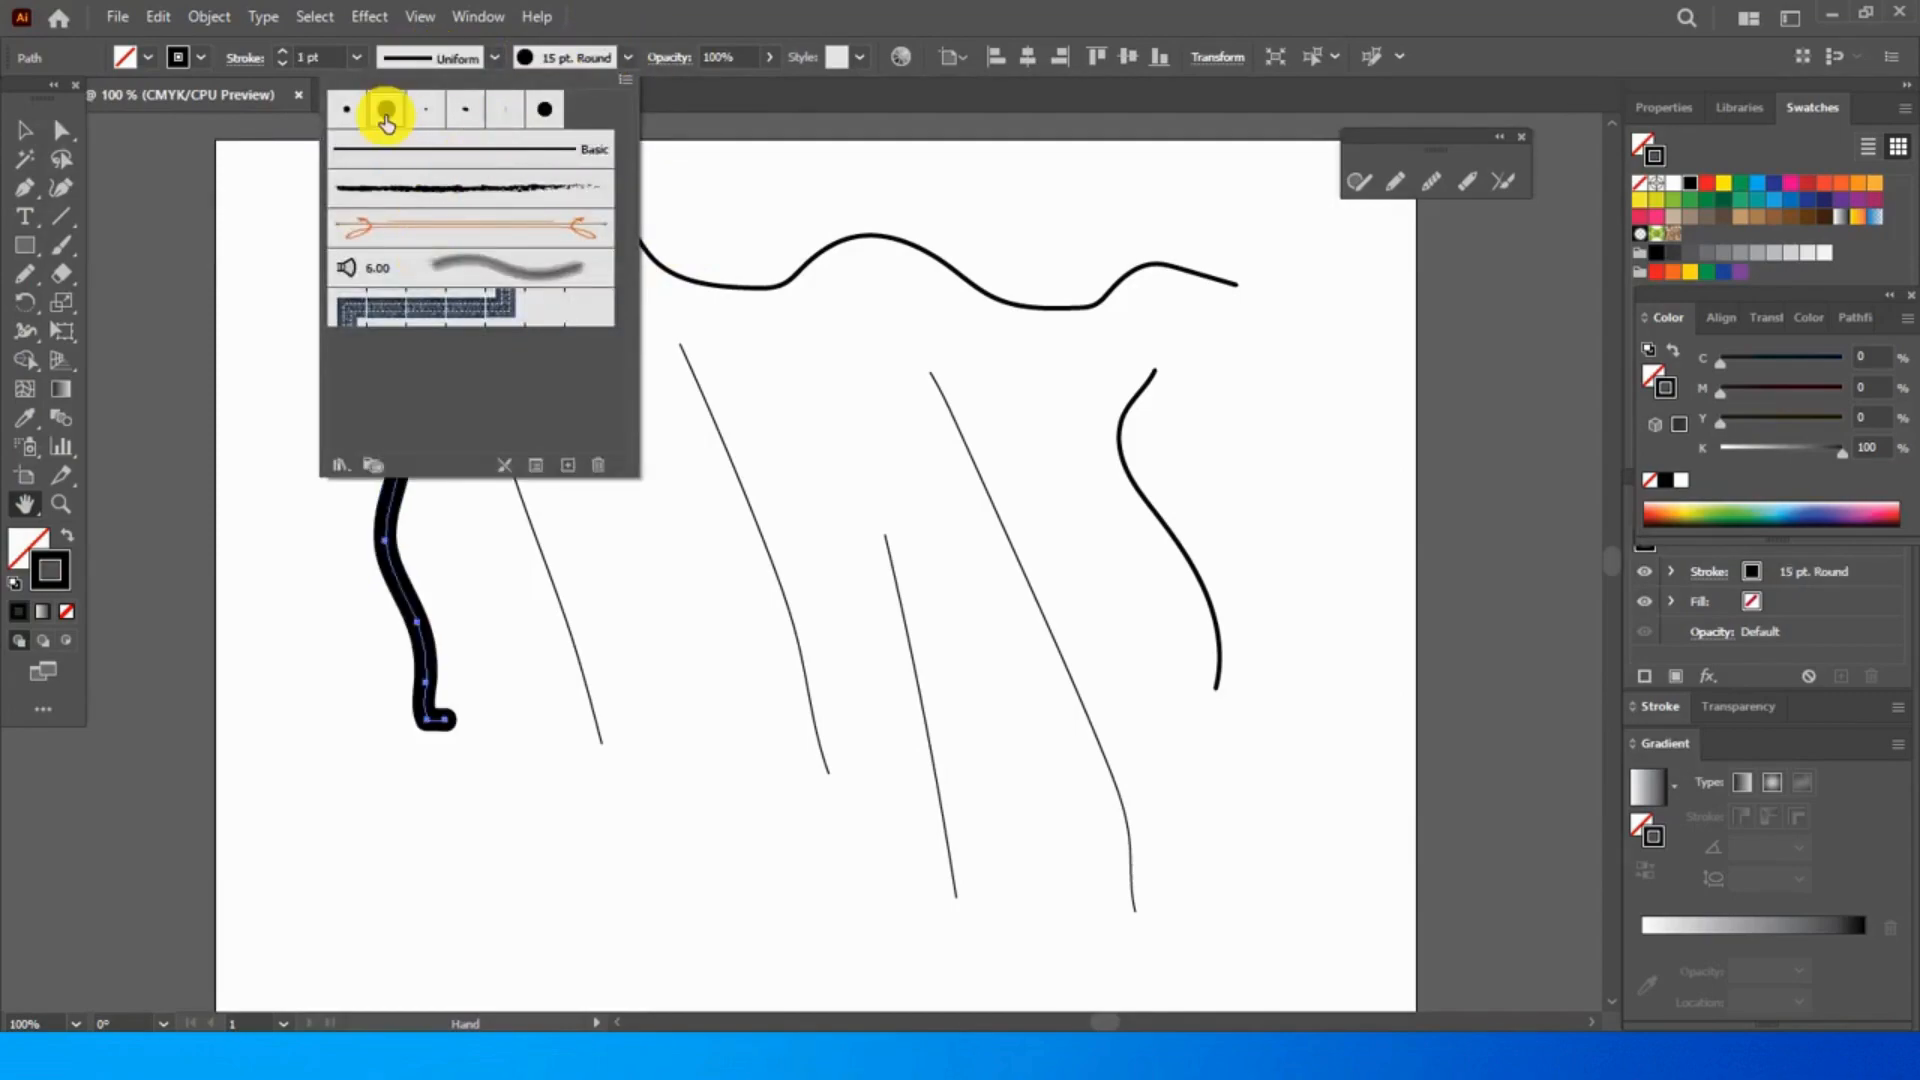
click(479, 195)
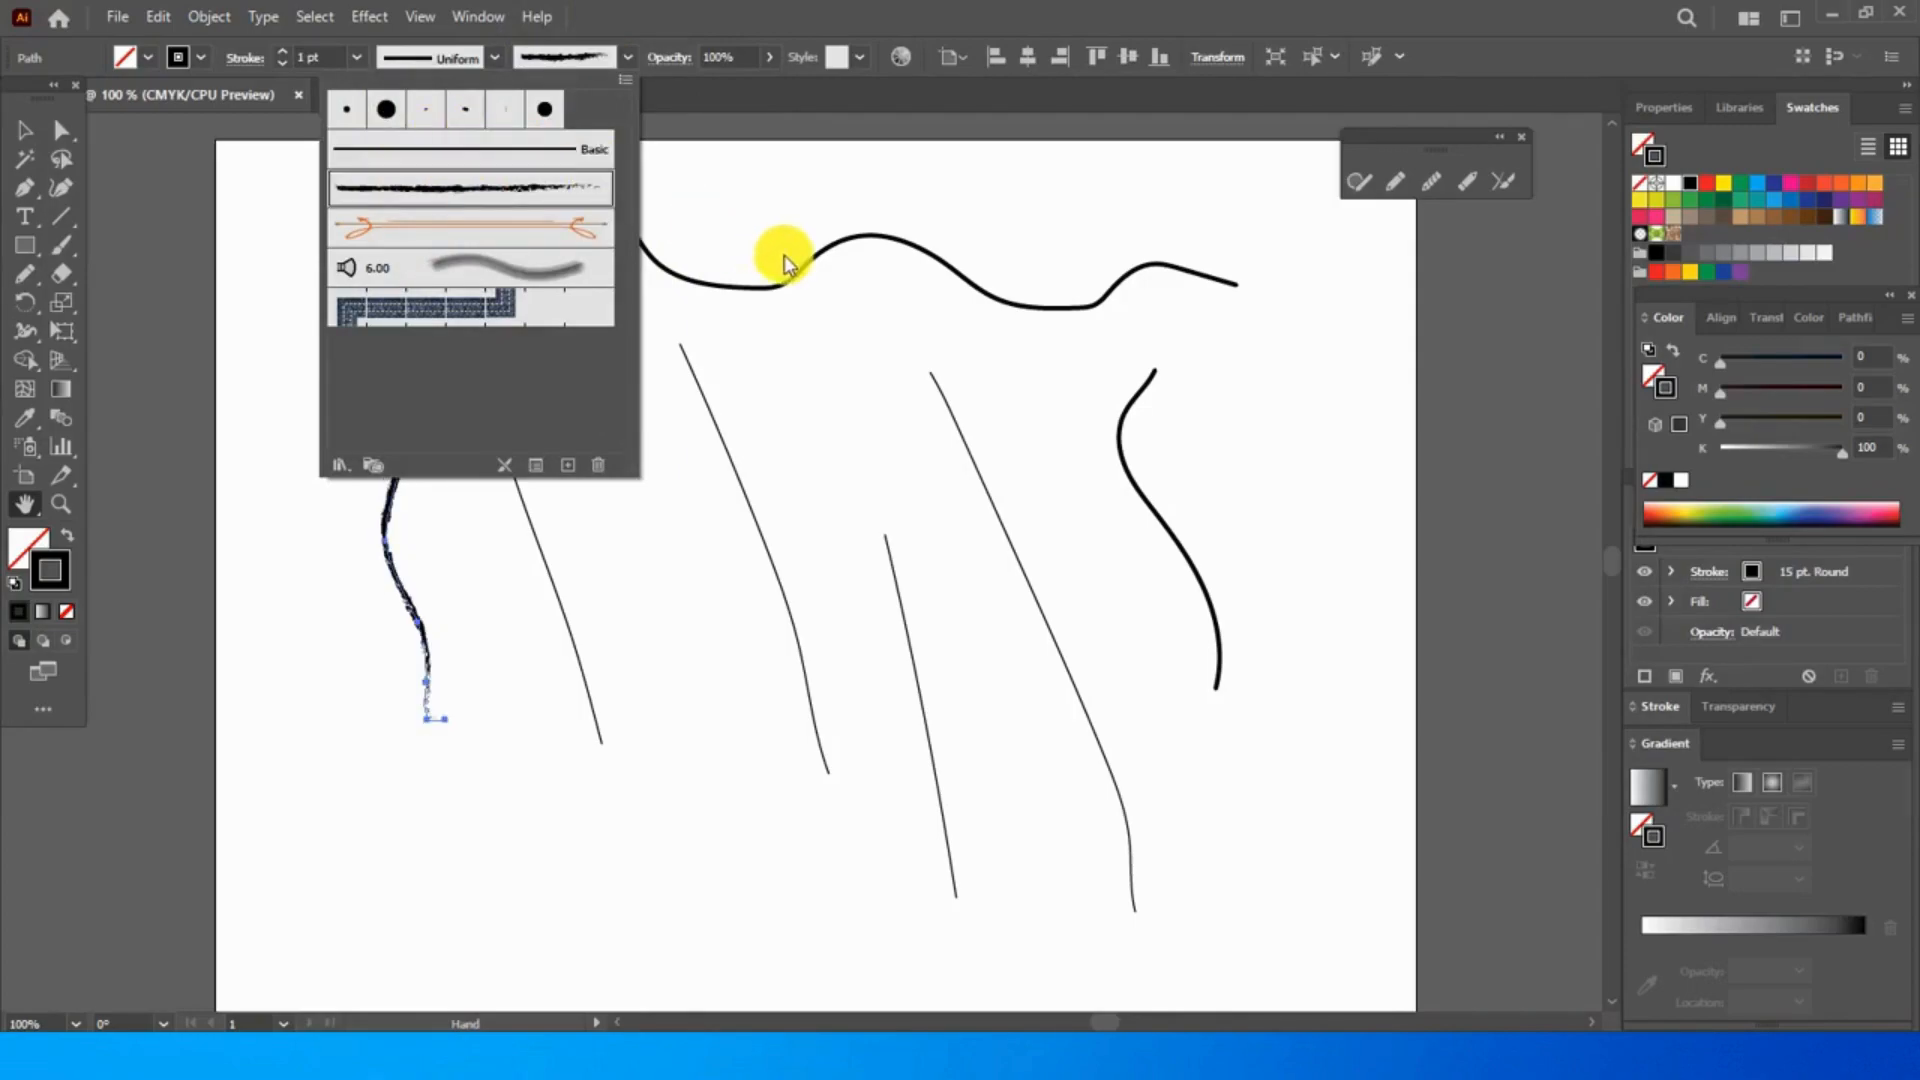
click(851, 252)
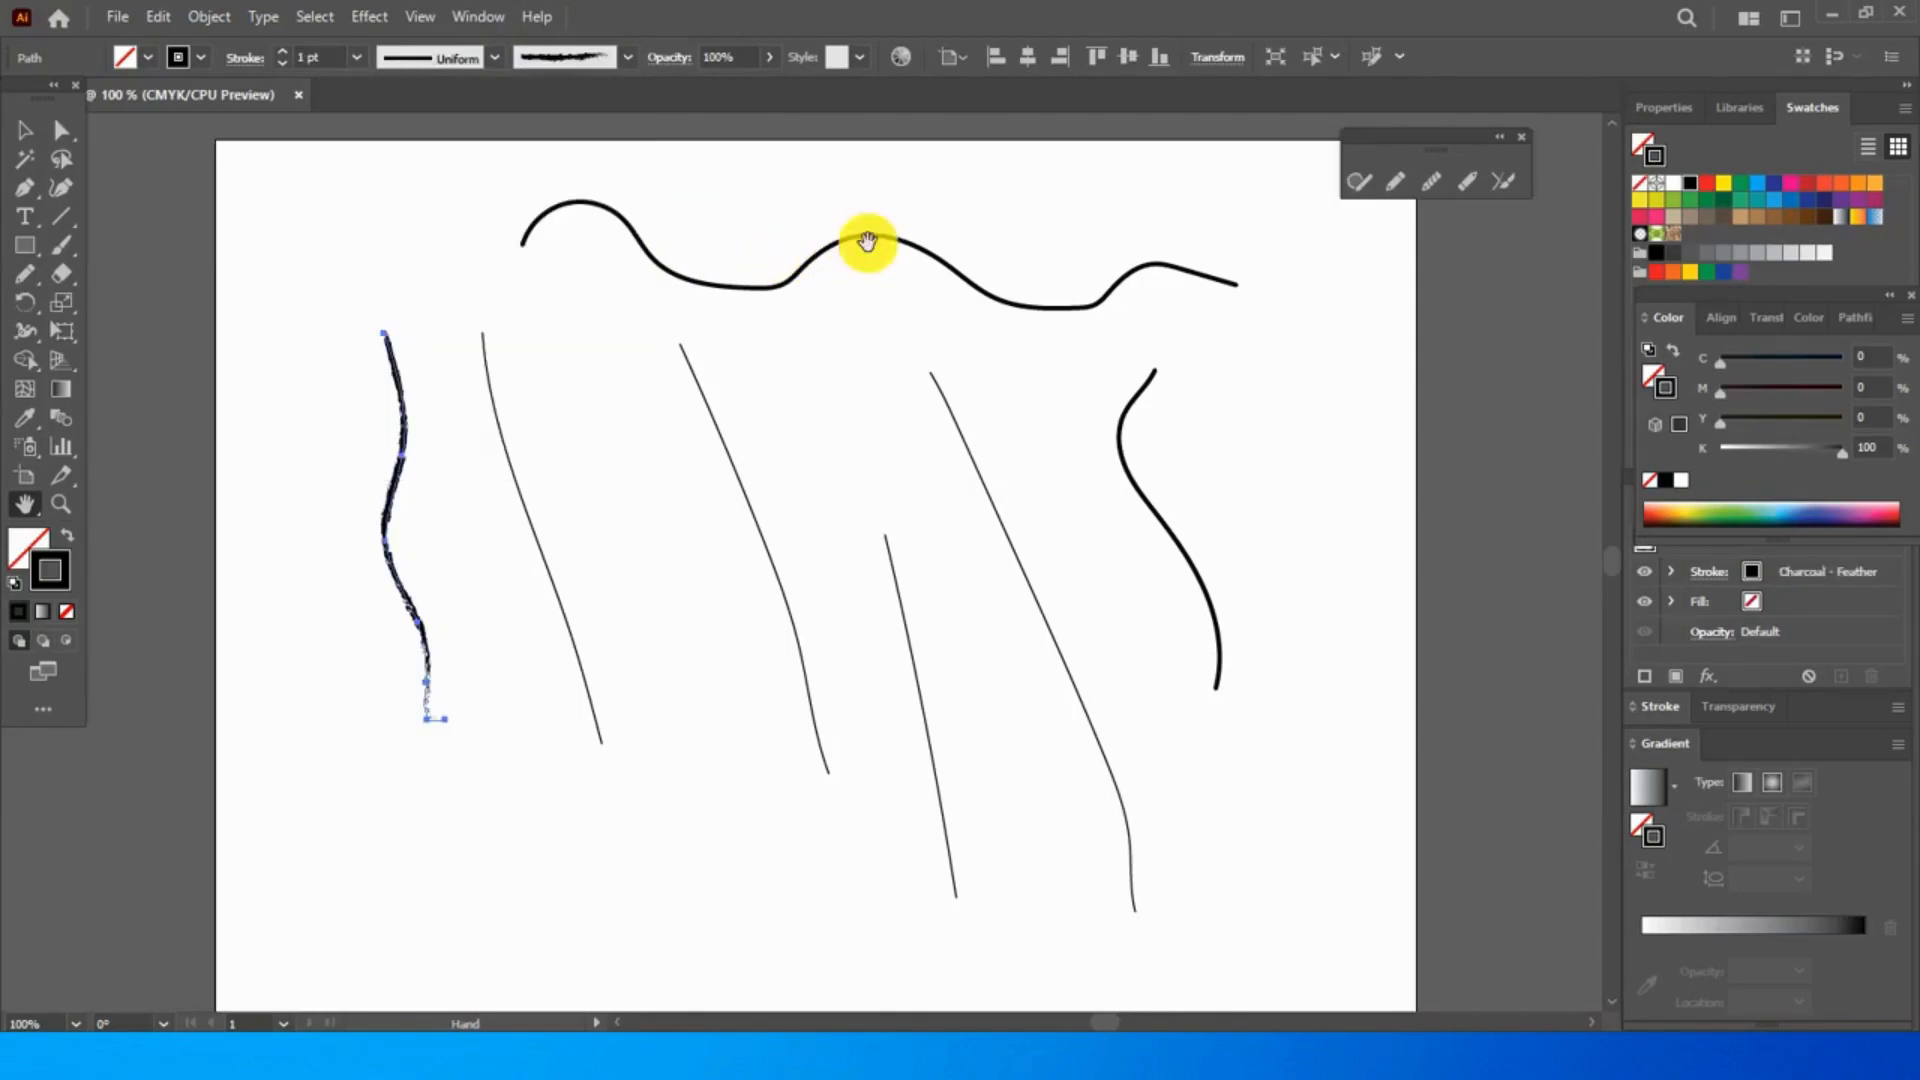
- Move the long wavy line down and to the right so it overlaps the upper ends of the slanting strokes
click(25, 130)
drag(483, 188, 1215, 322)
drag(866, 245, 1008, 313)
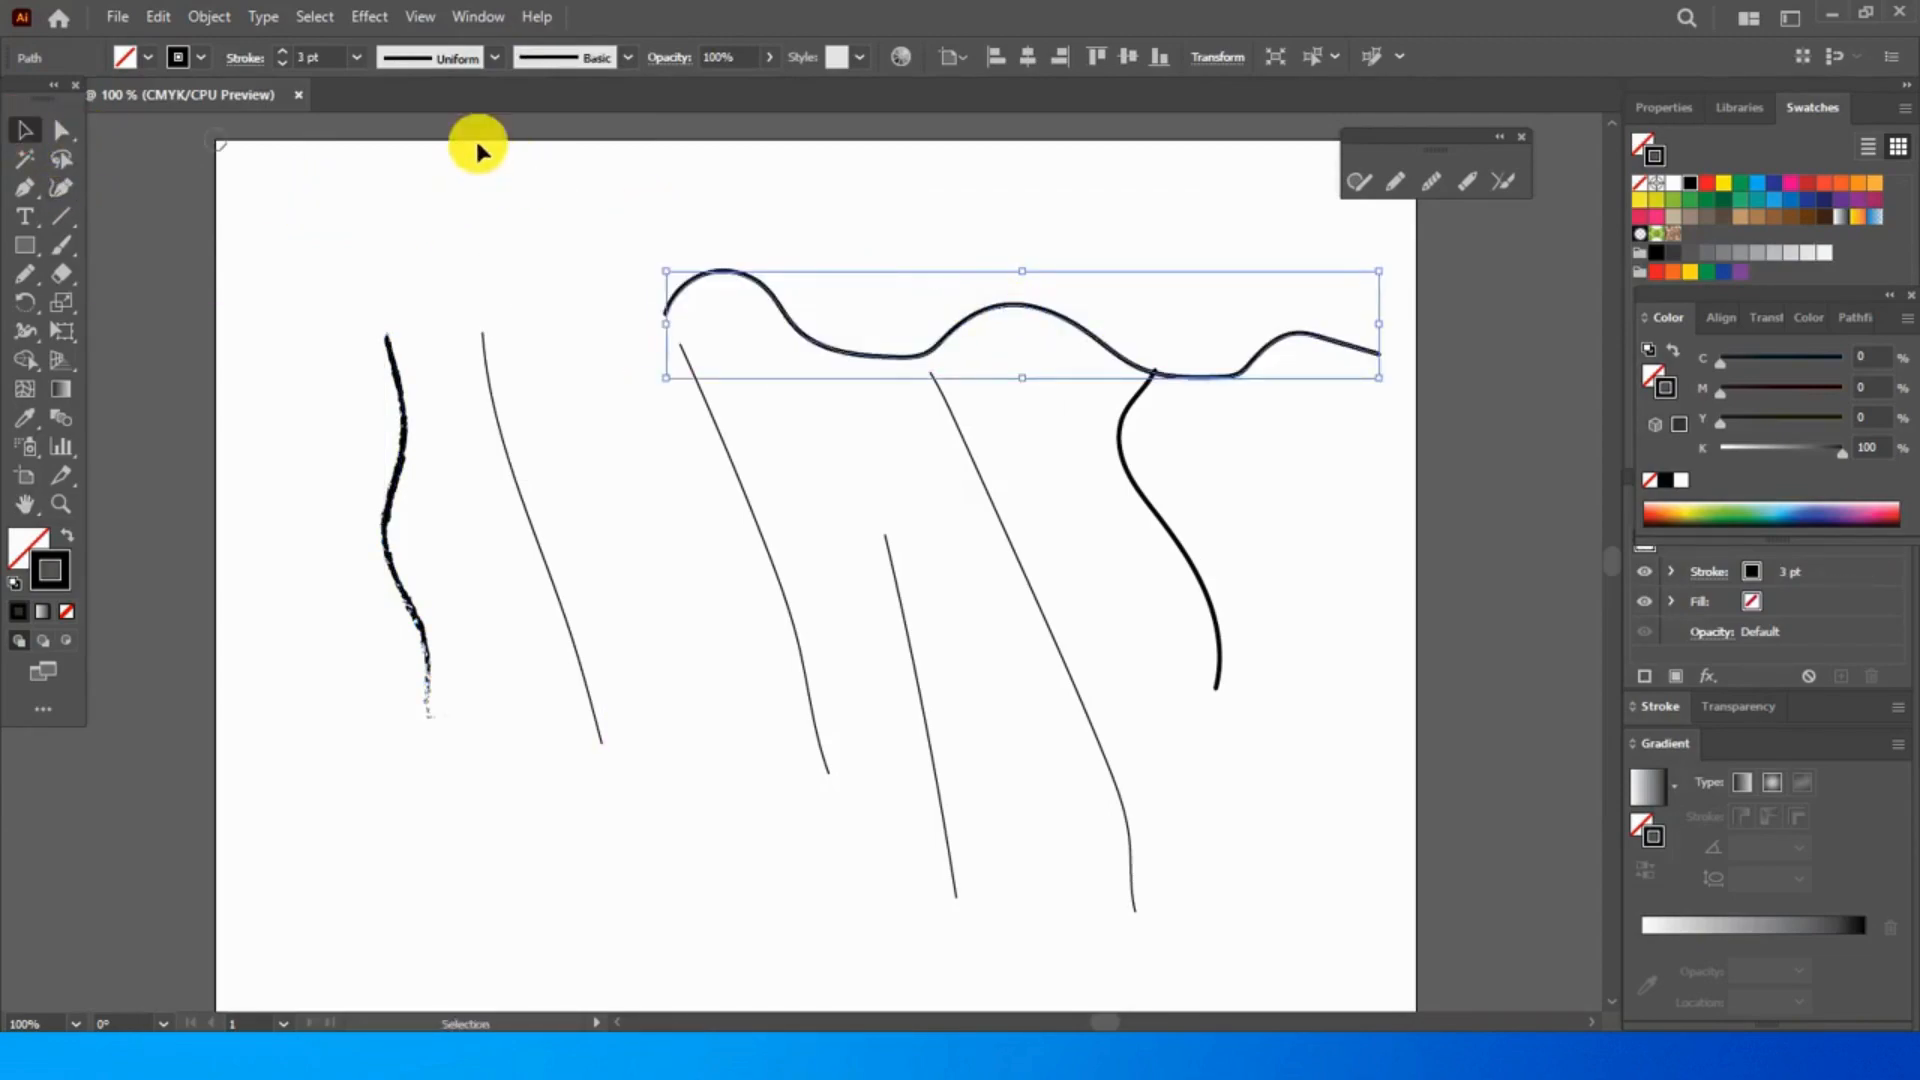
- Try the Mop, Charcoal - Feather, denim seam and orange ribbon brushes on the long wavy line and reset it to Basic
click(596, 54)
click(513, 278)
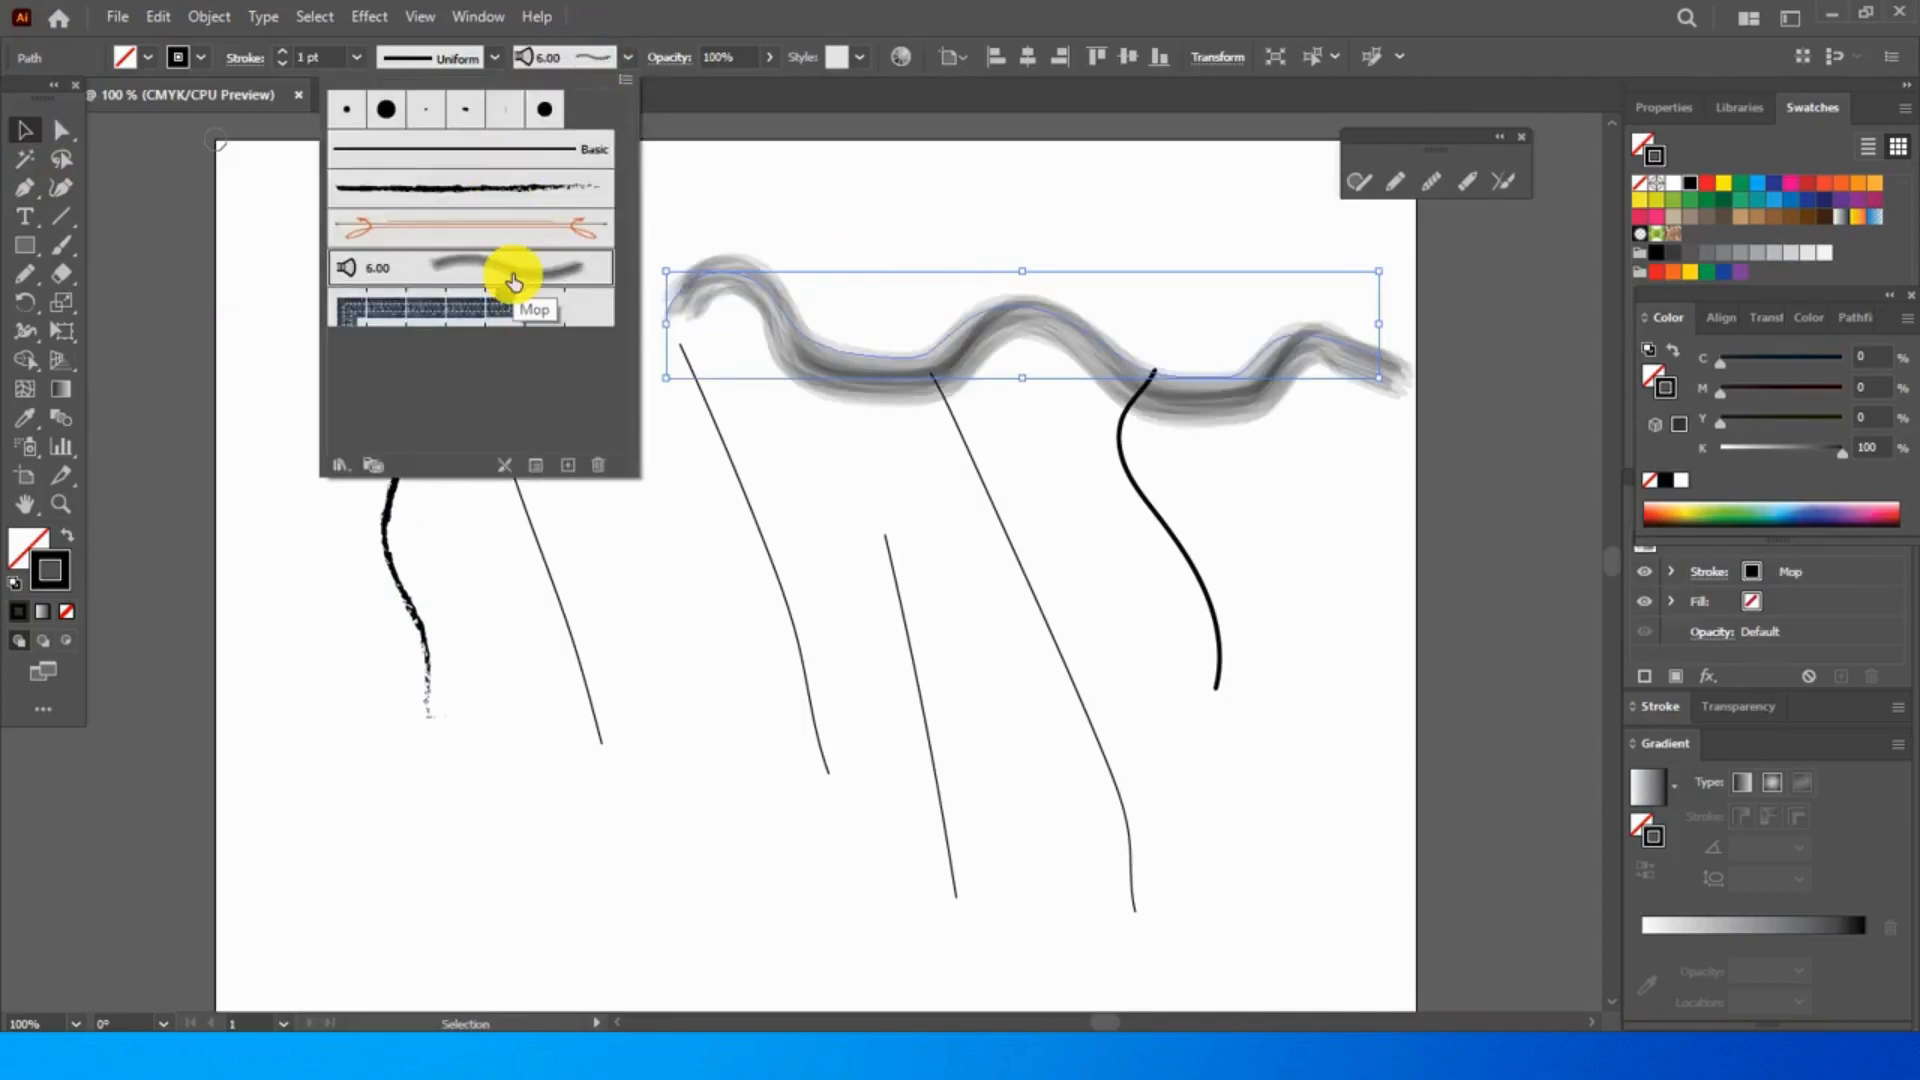
click(514, 188)
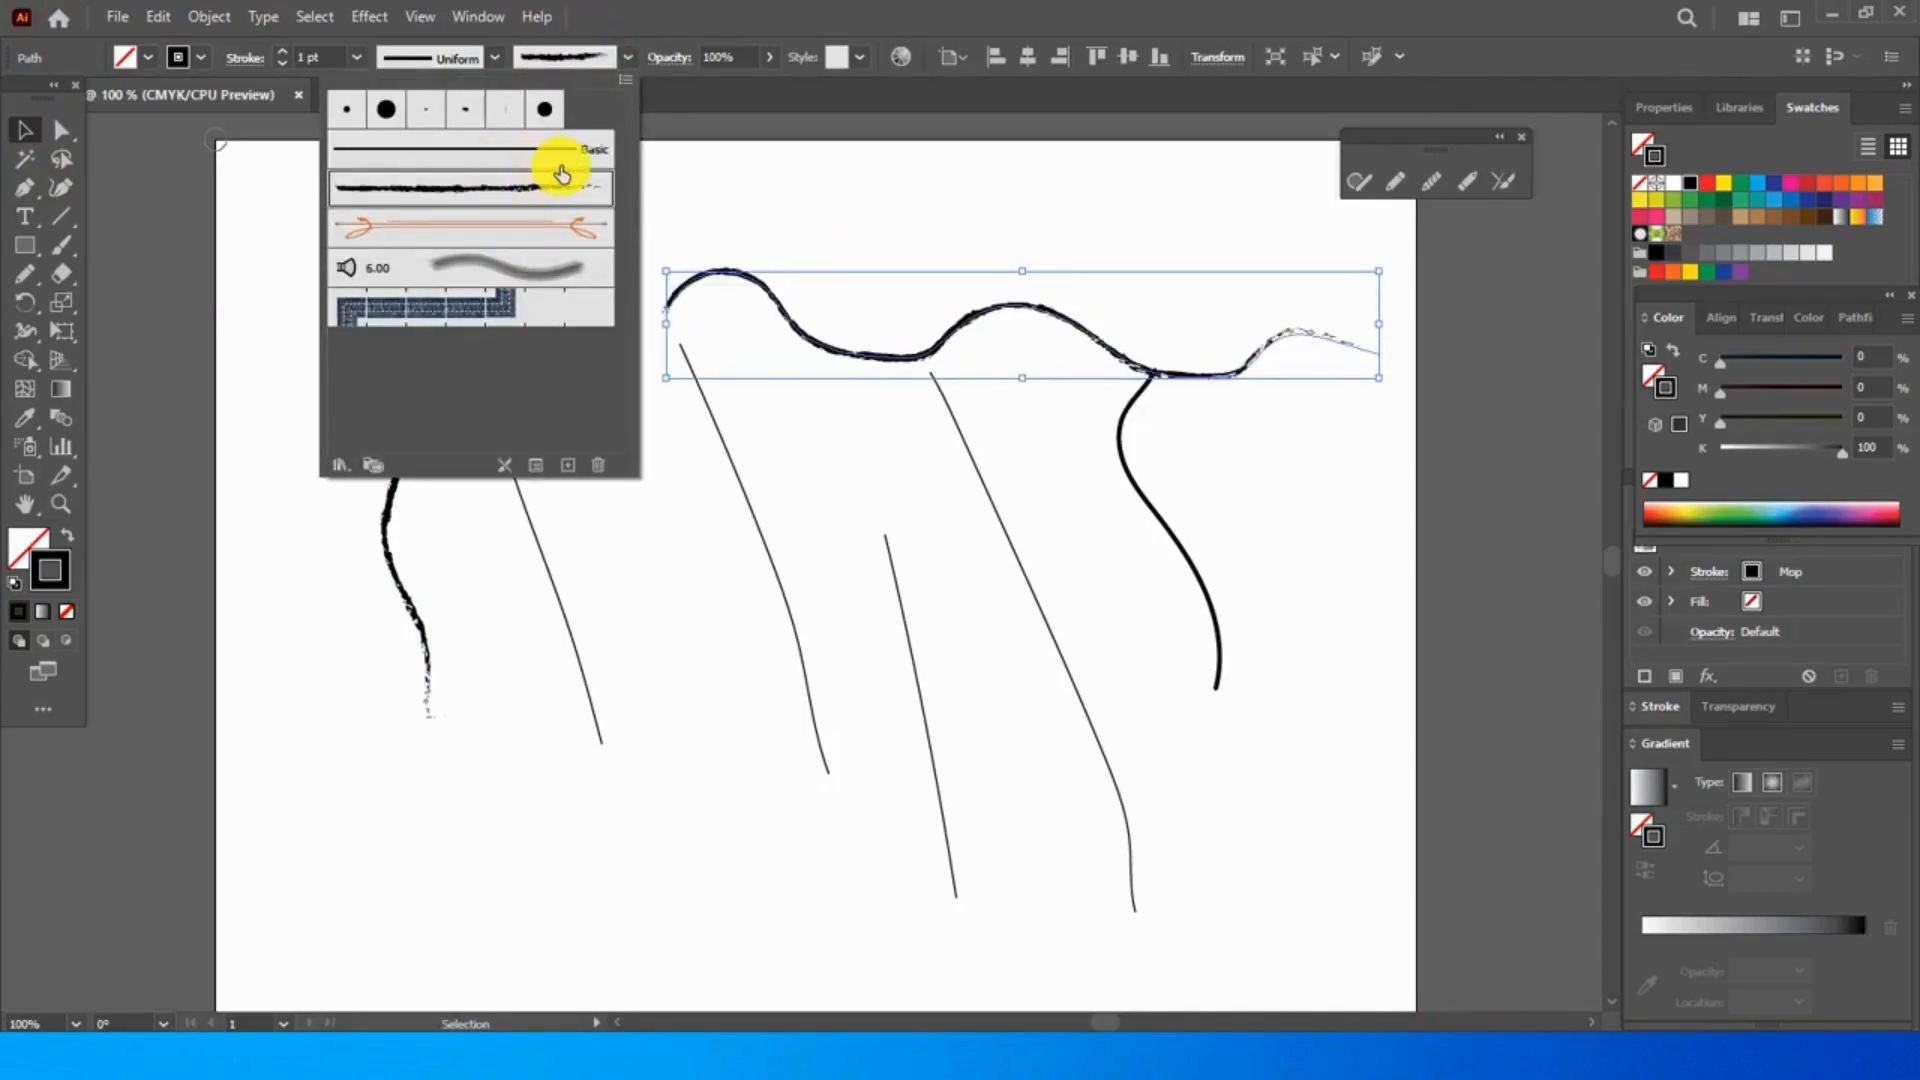
click(446, 313)
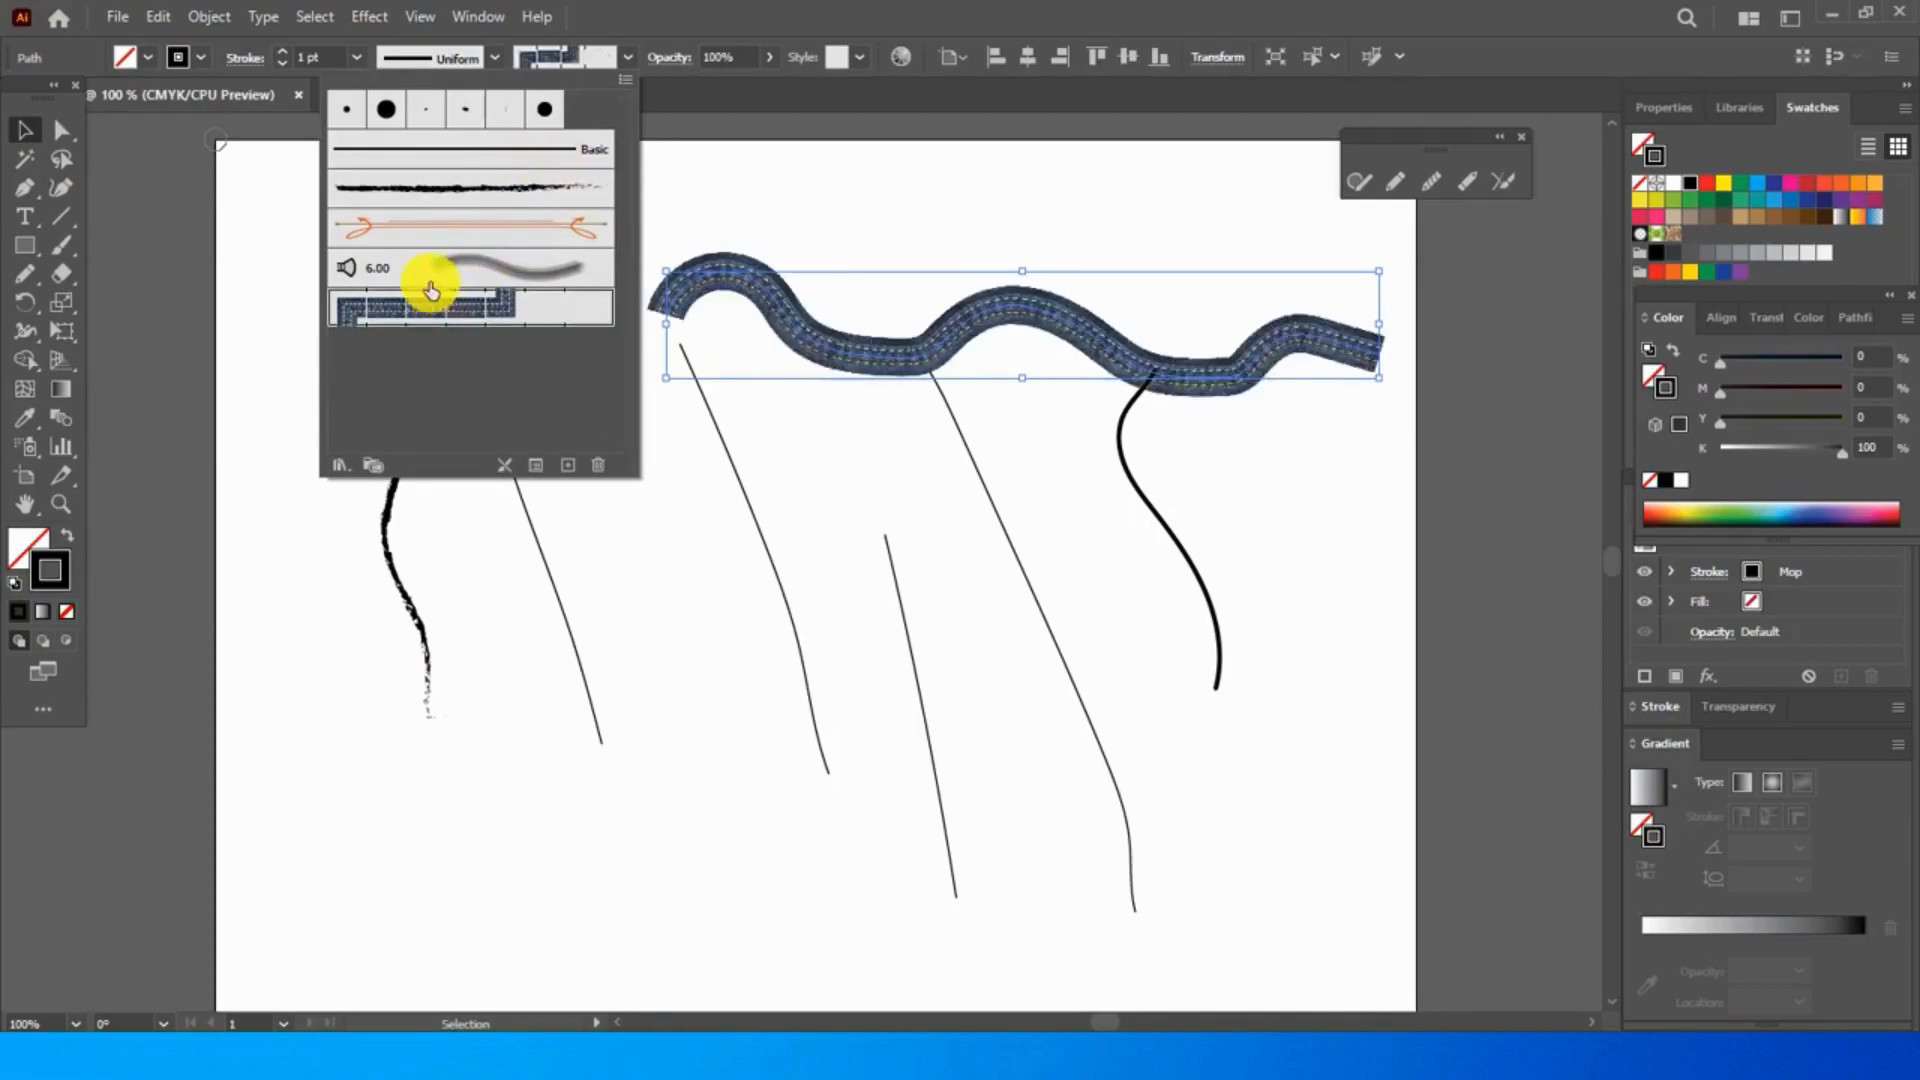
click(432, 252)
click(442, 230)
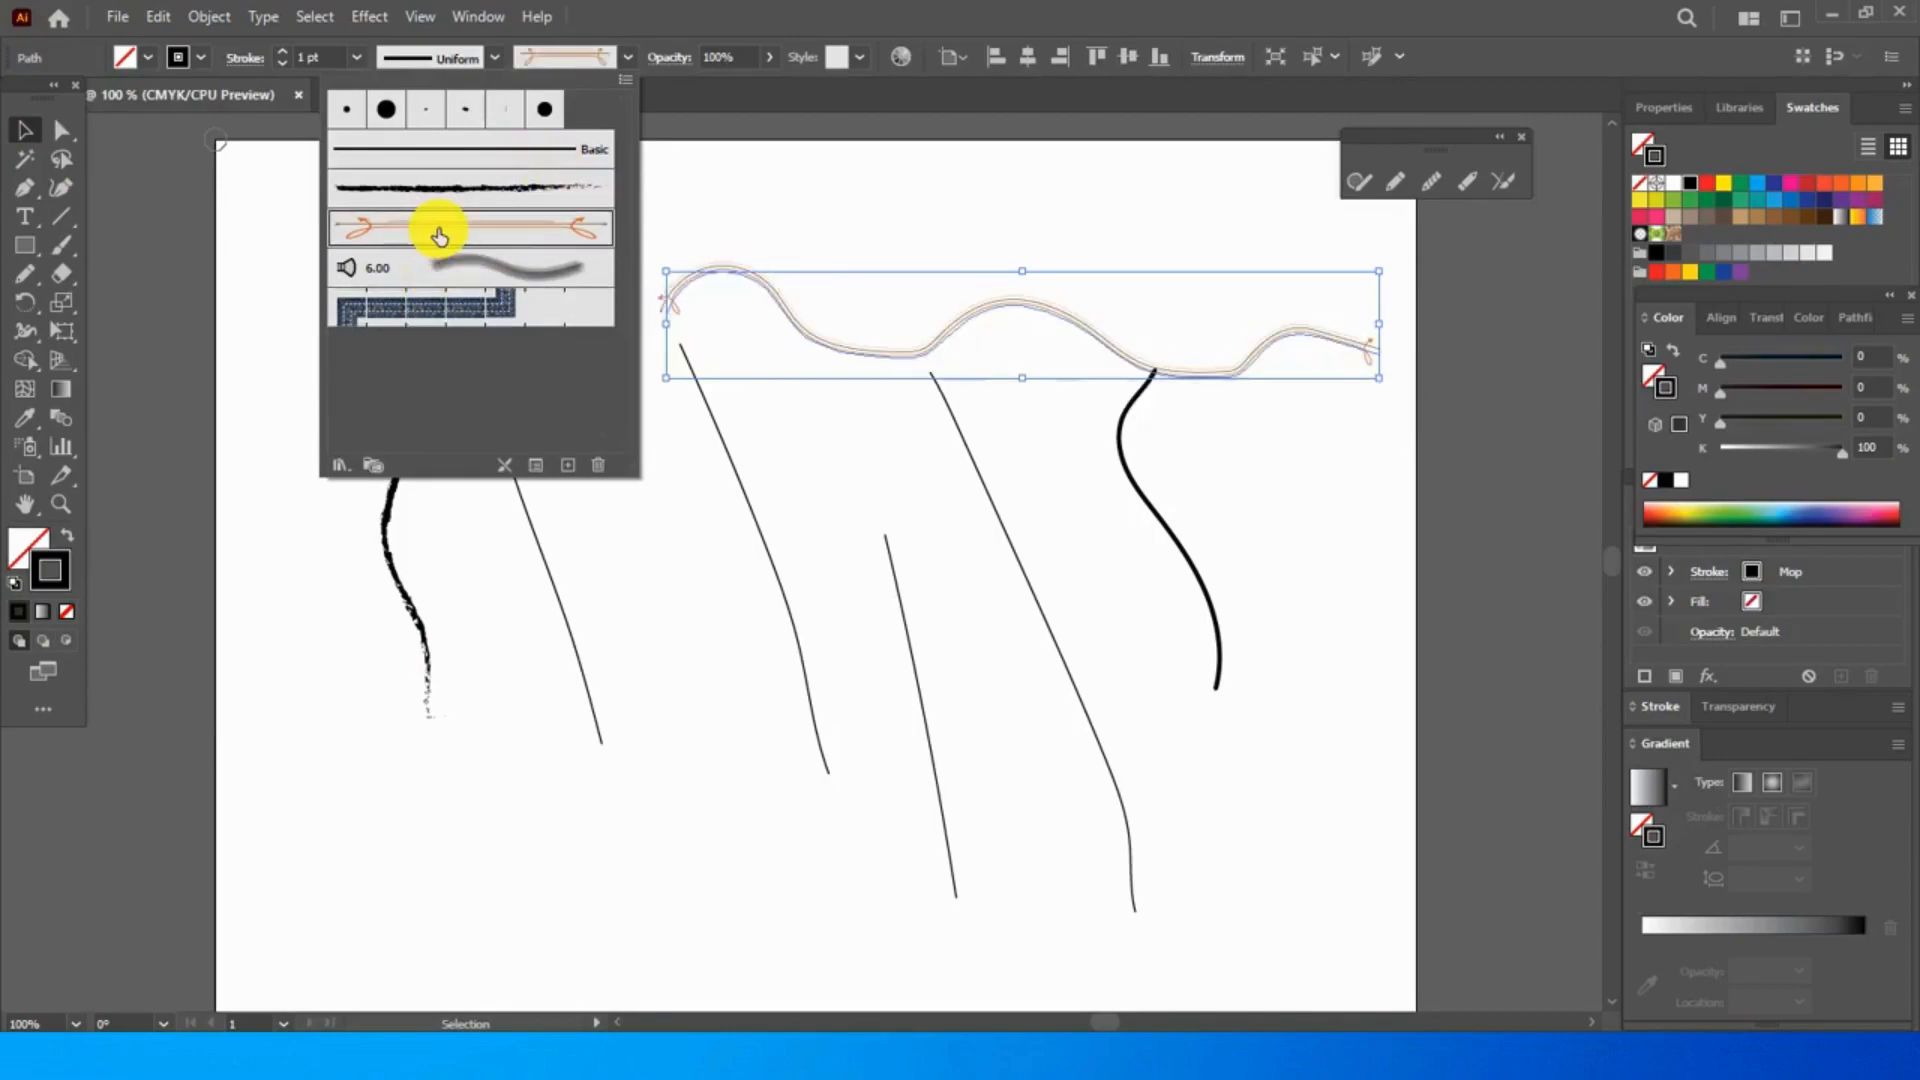
click(503, 199)
click(548, 155)
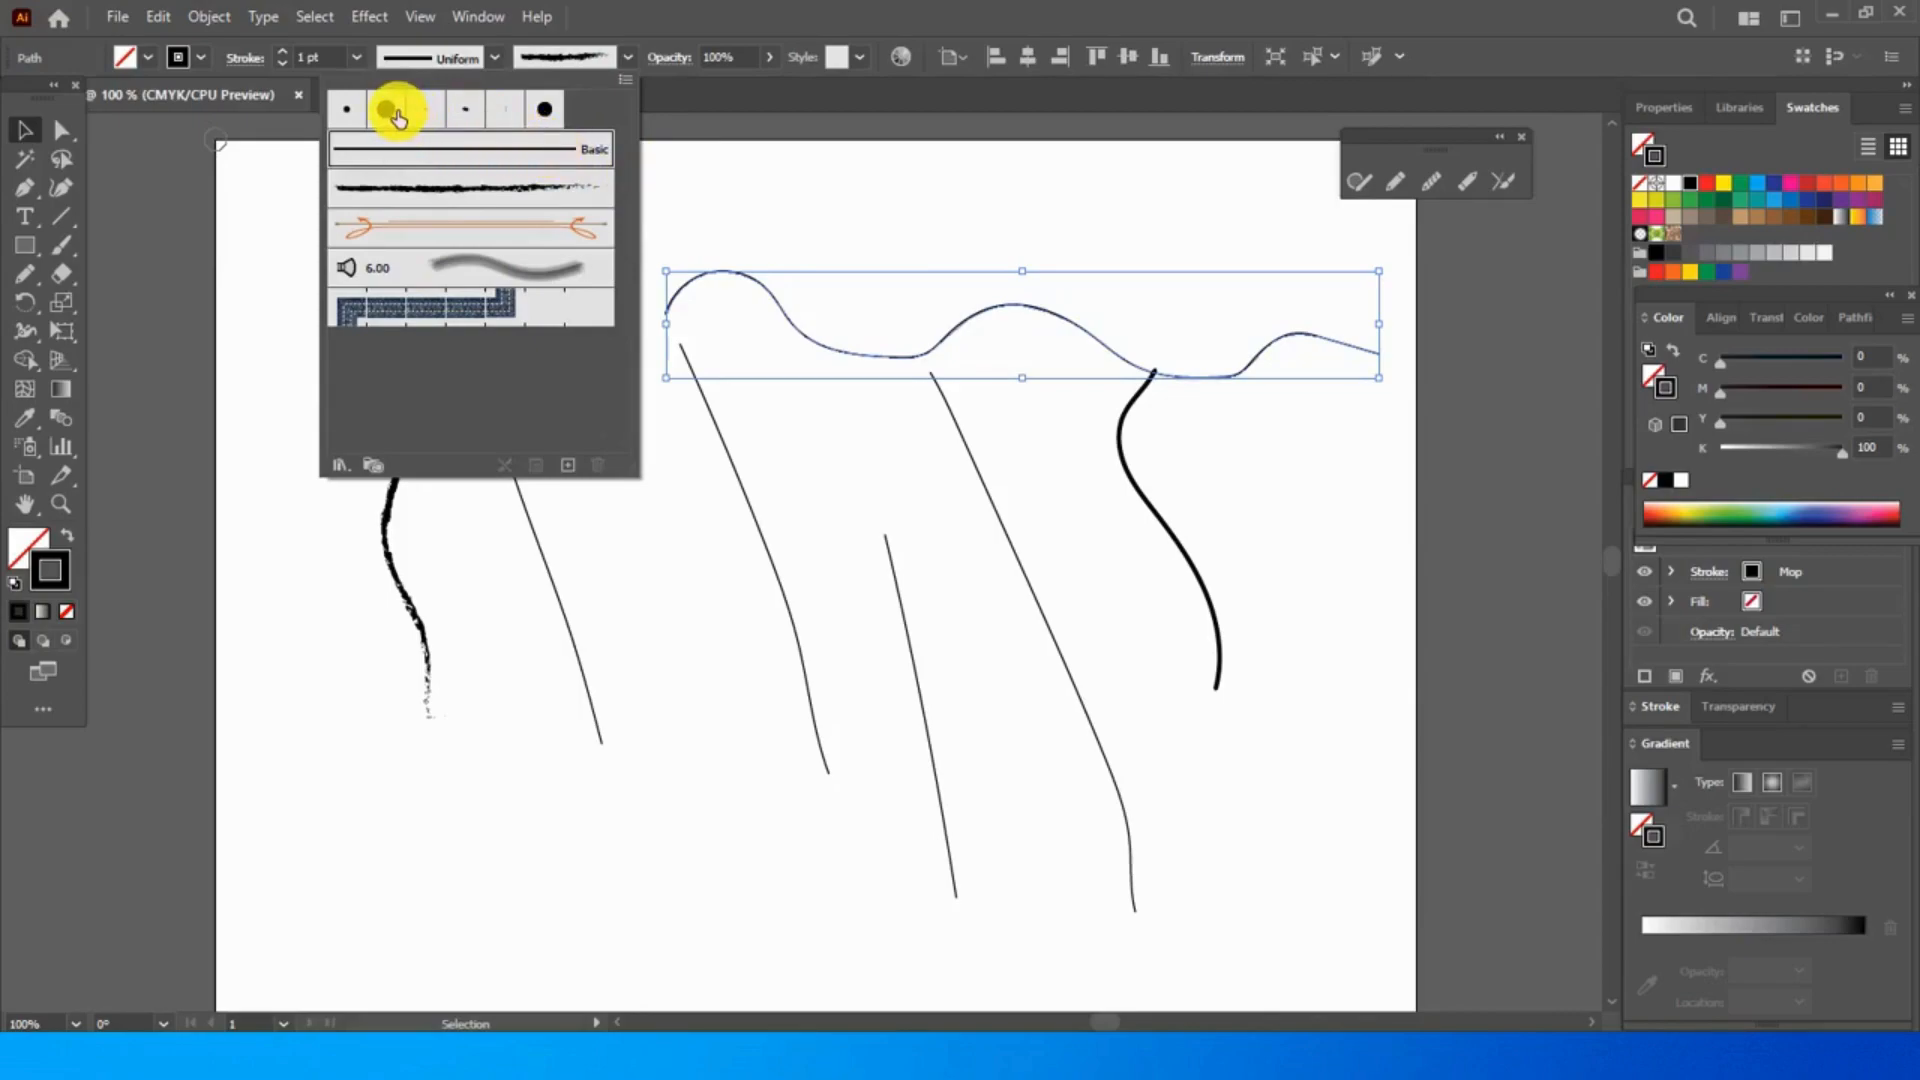
- Compare the small round brushes on the long wavy line and apply the Touch Calligraphic Brush
click(425, 115)
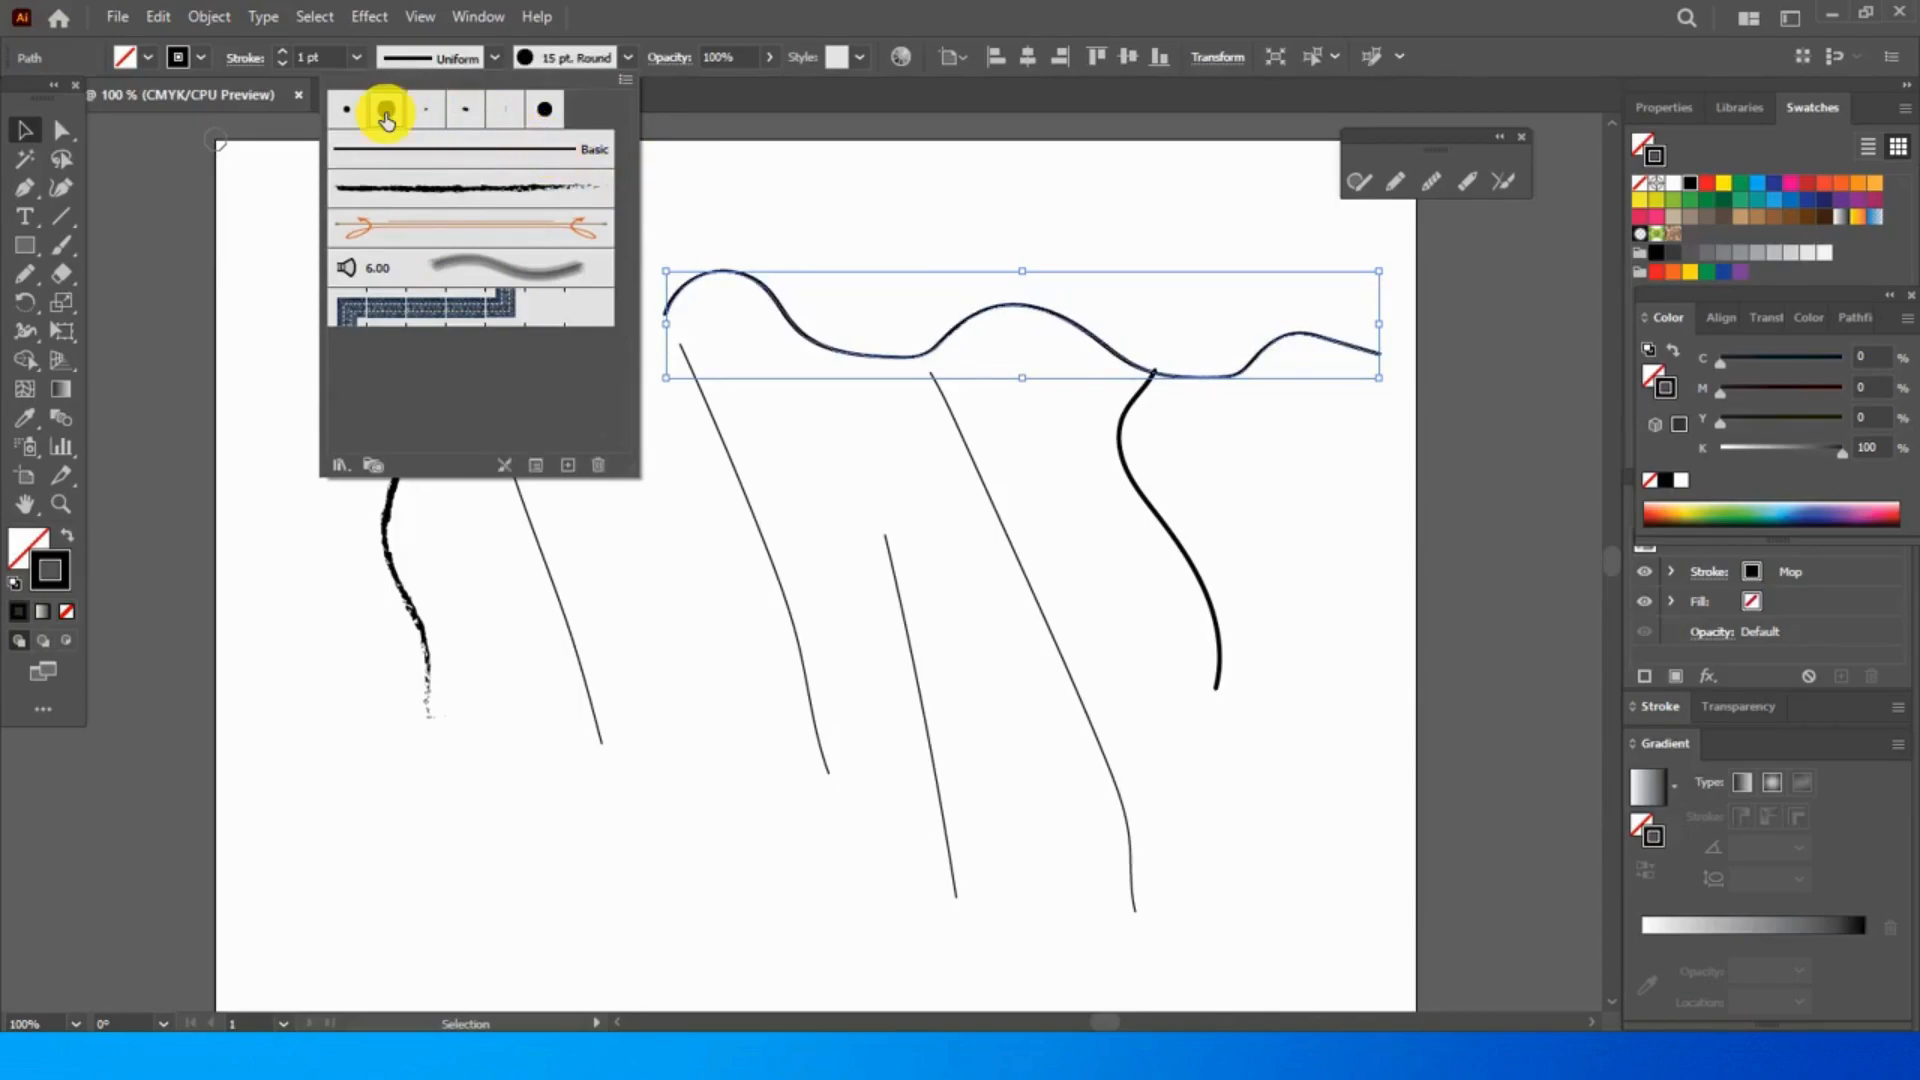
click(460, 110)
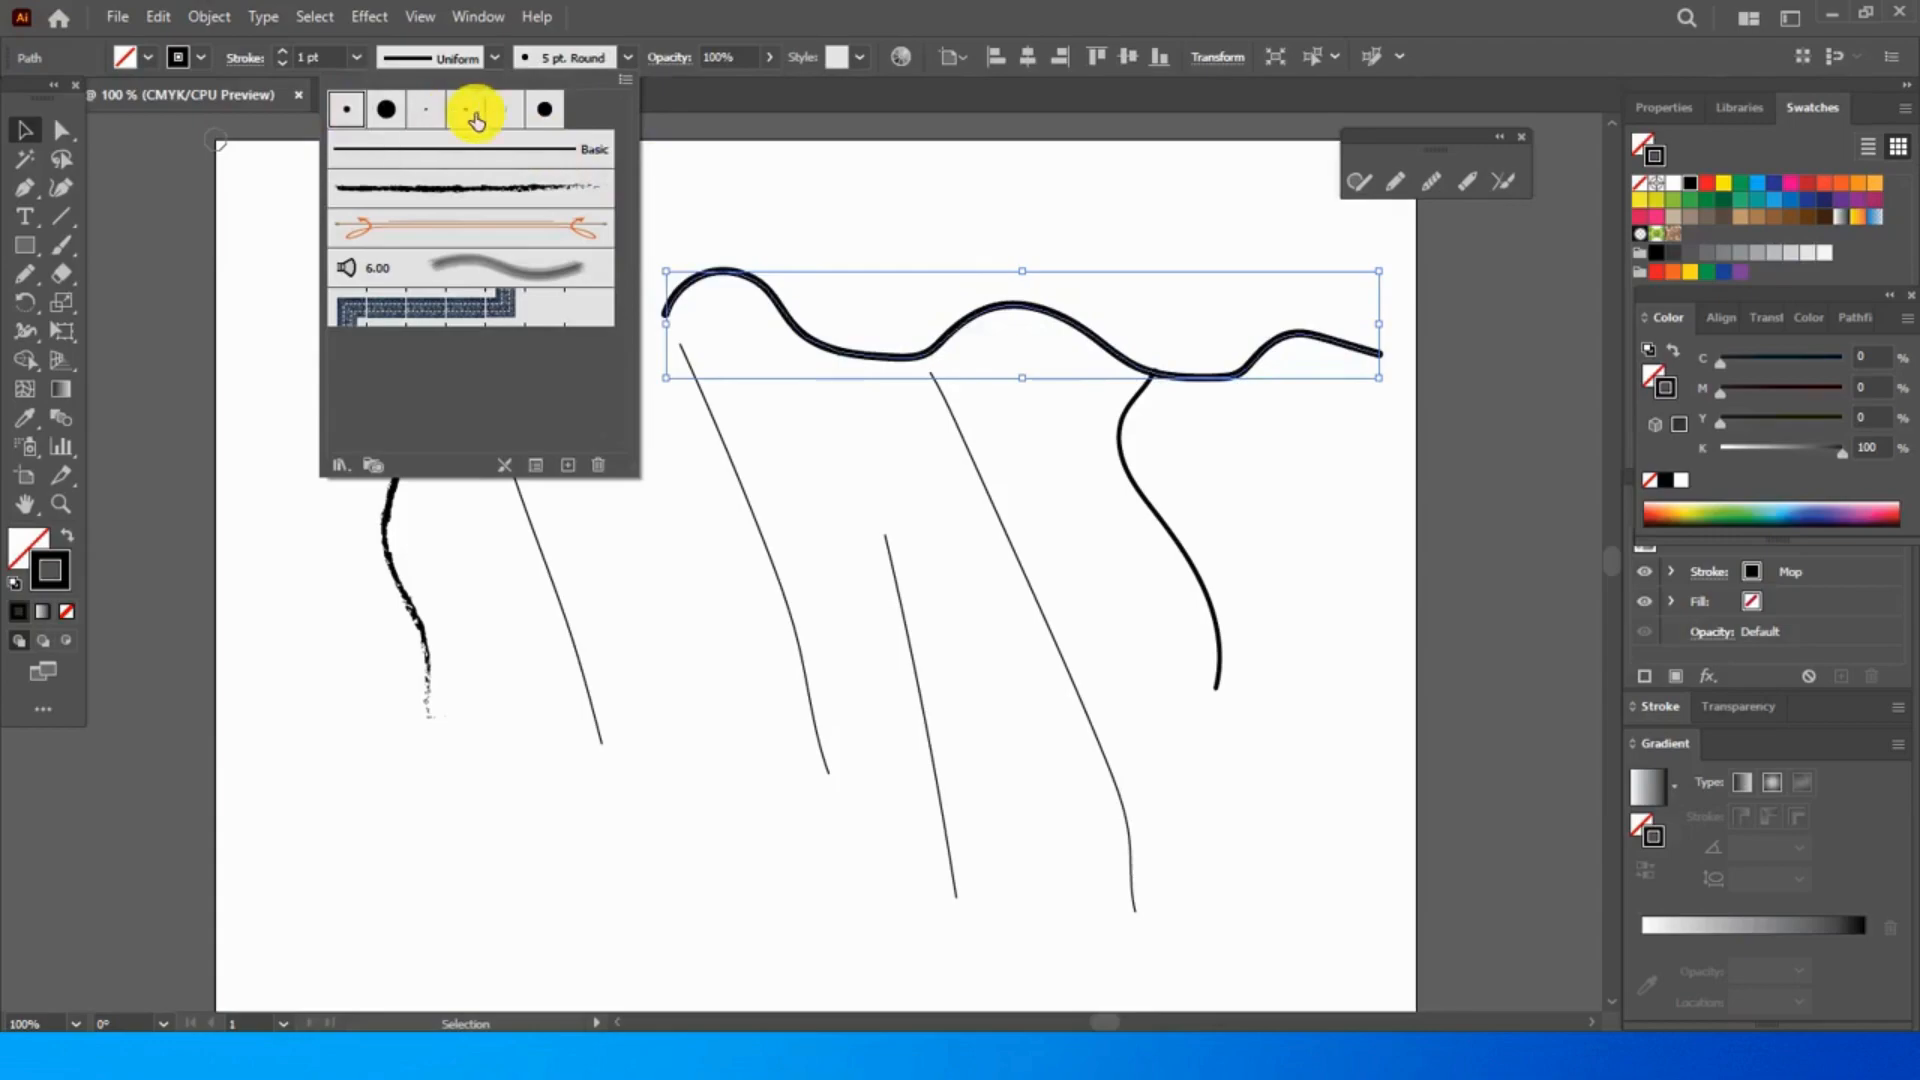
click(543, 110)
click(679, 163)
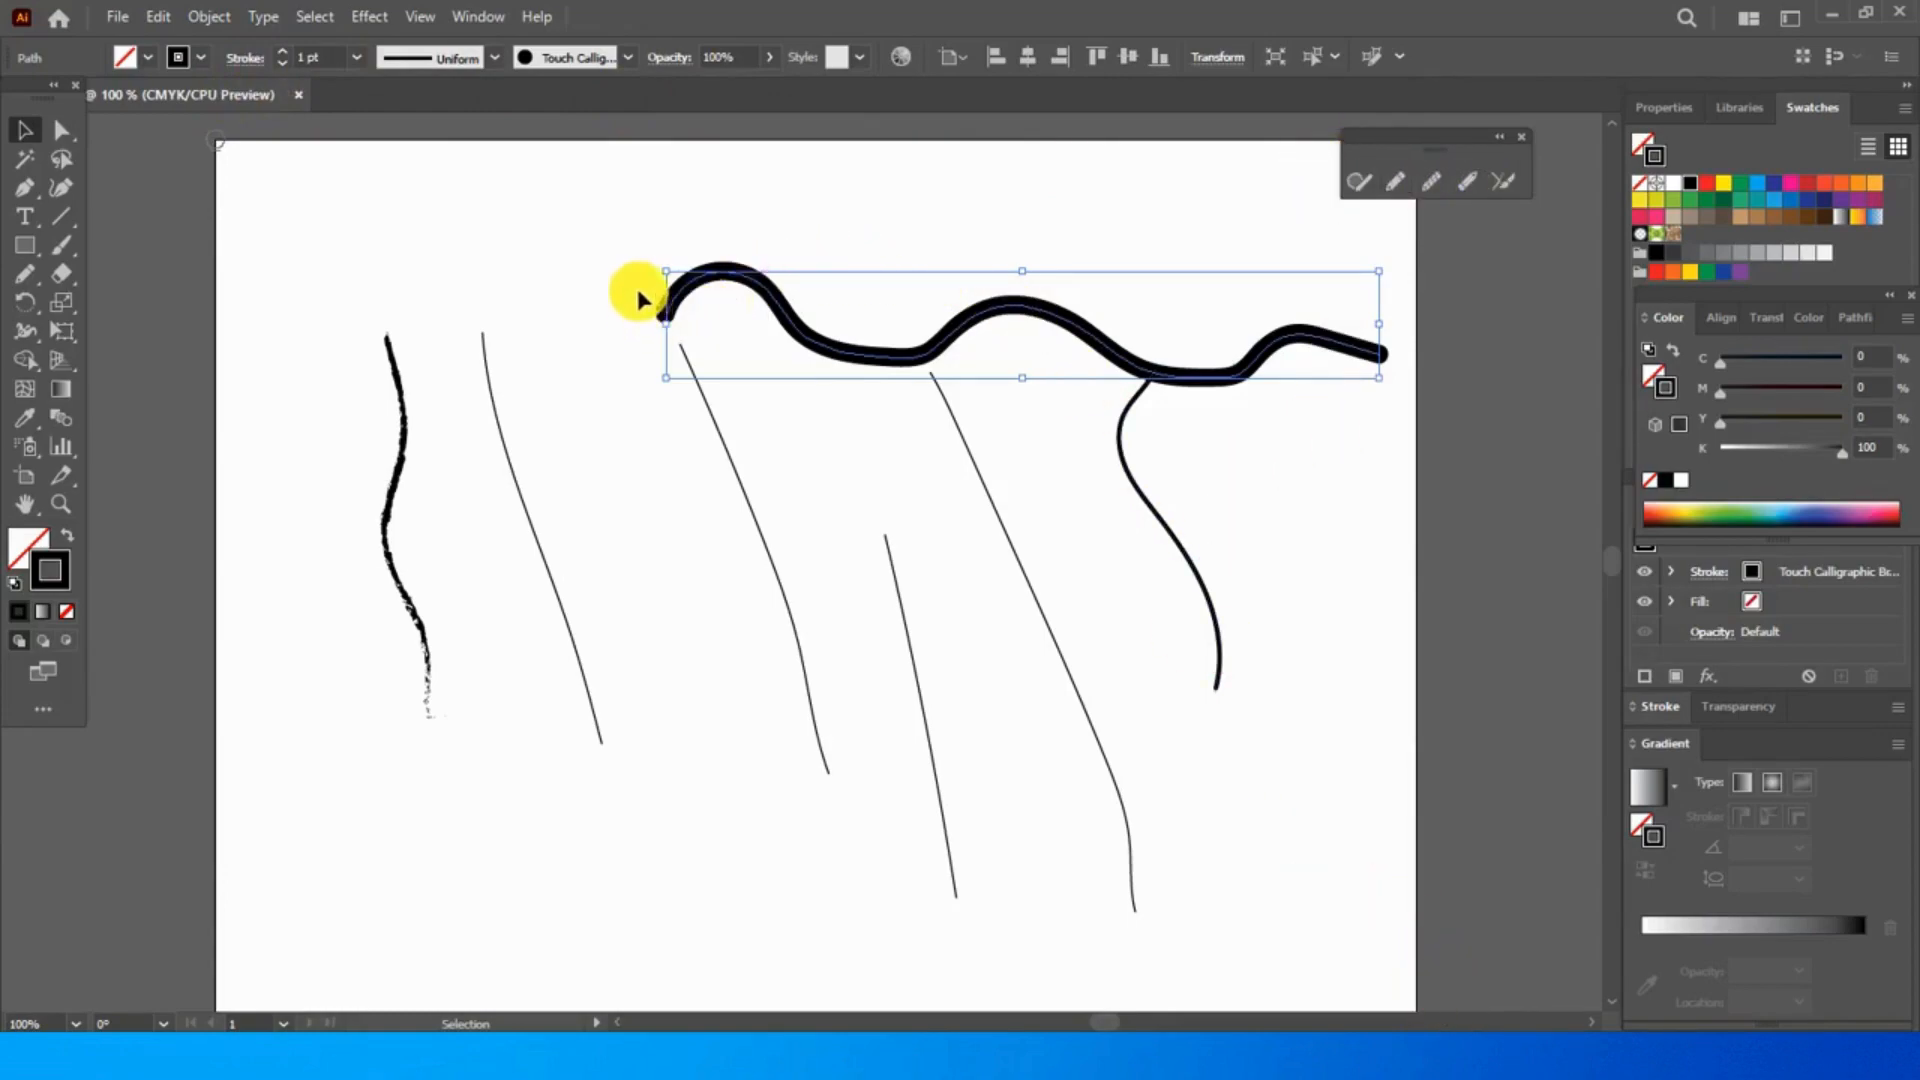
- Preview several colour swatches on the long wavy line's stroke and settle on dark blue (C=100, M=100, Y=0, K=0)
click(1708, 185)
click(1726, 185)
click(1740, 185)
click(1756, 185)
click(1773, 185)
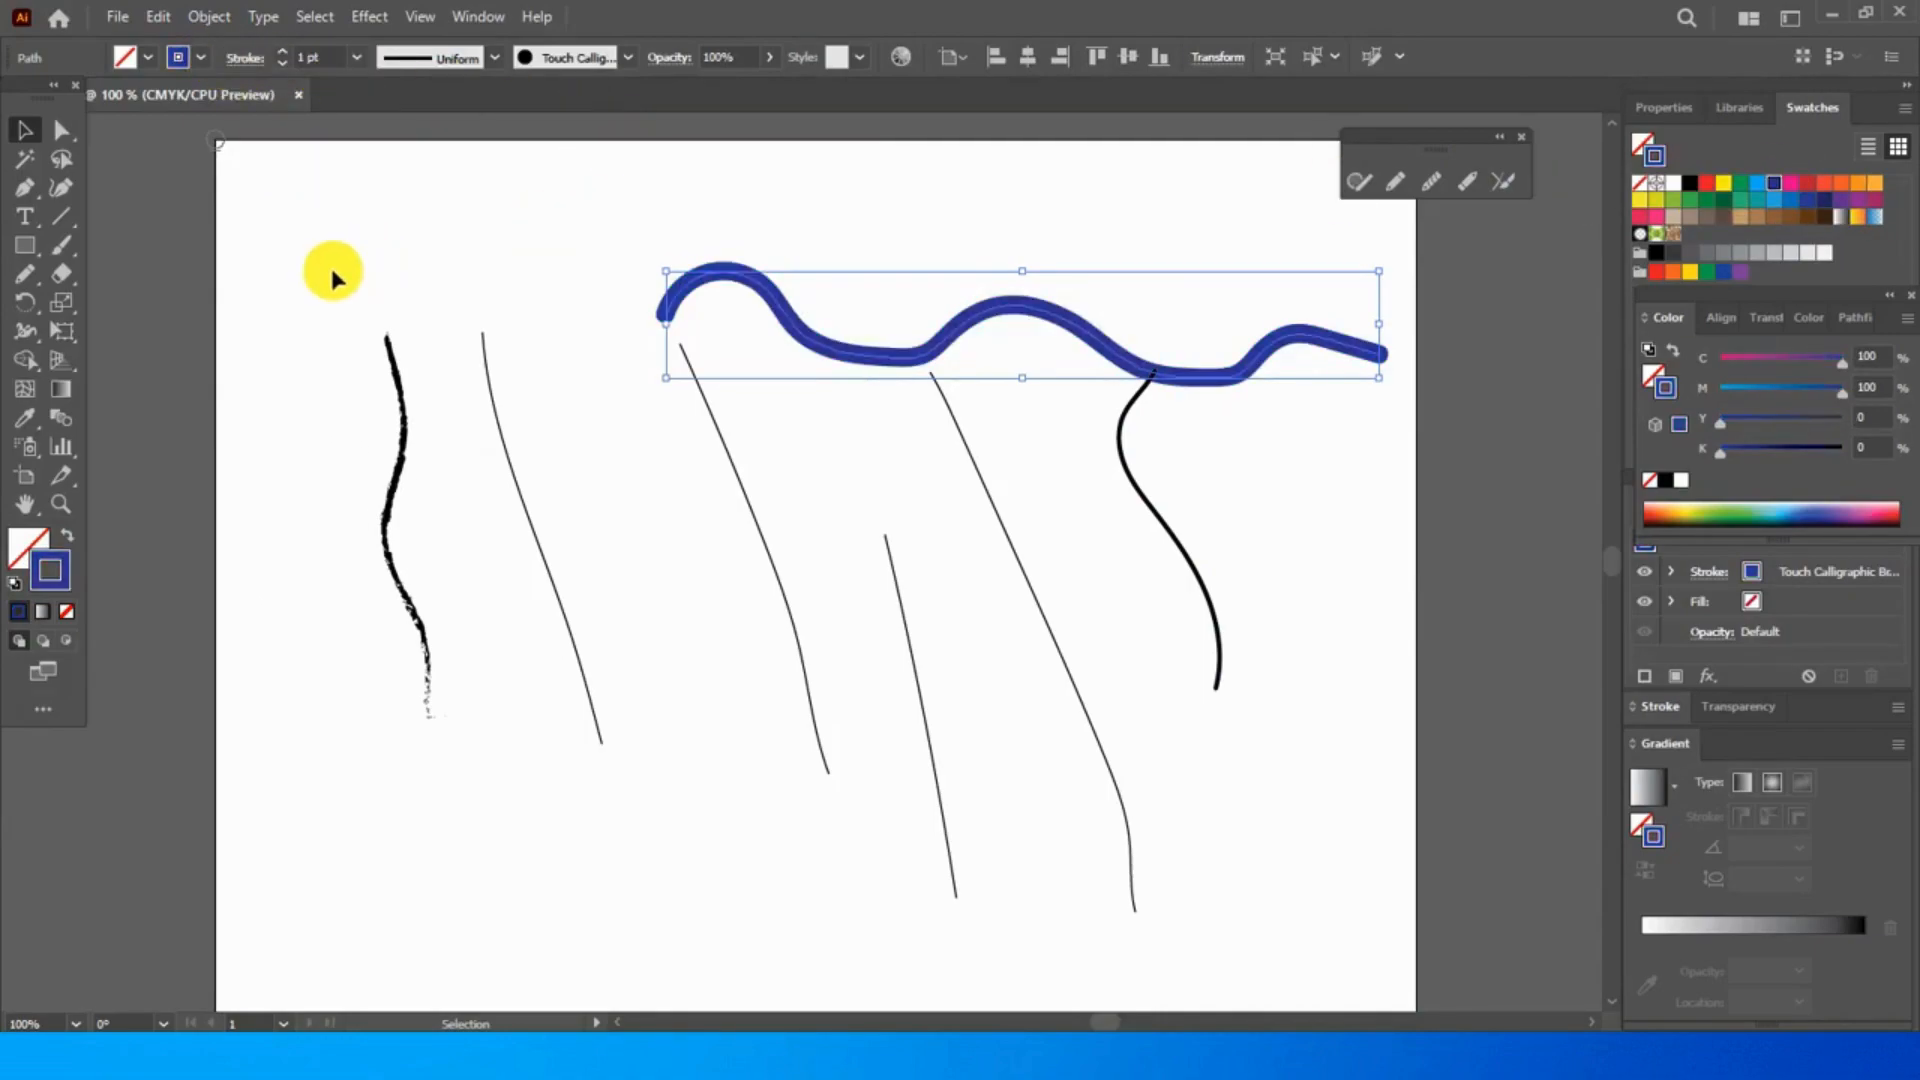
- Select all the freehand strokes and delete them from the artboard
drag(299, 184, 1342, 902)
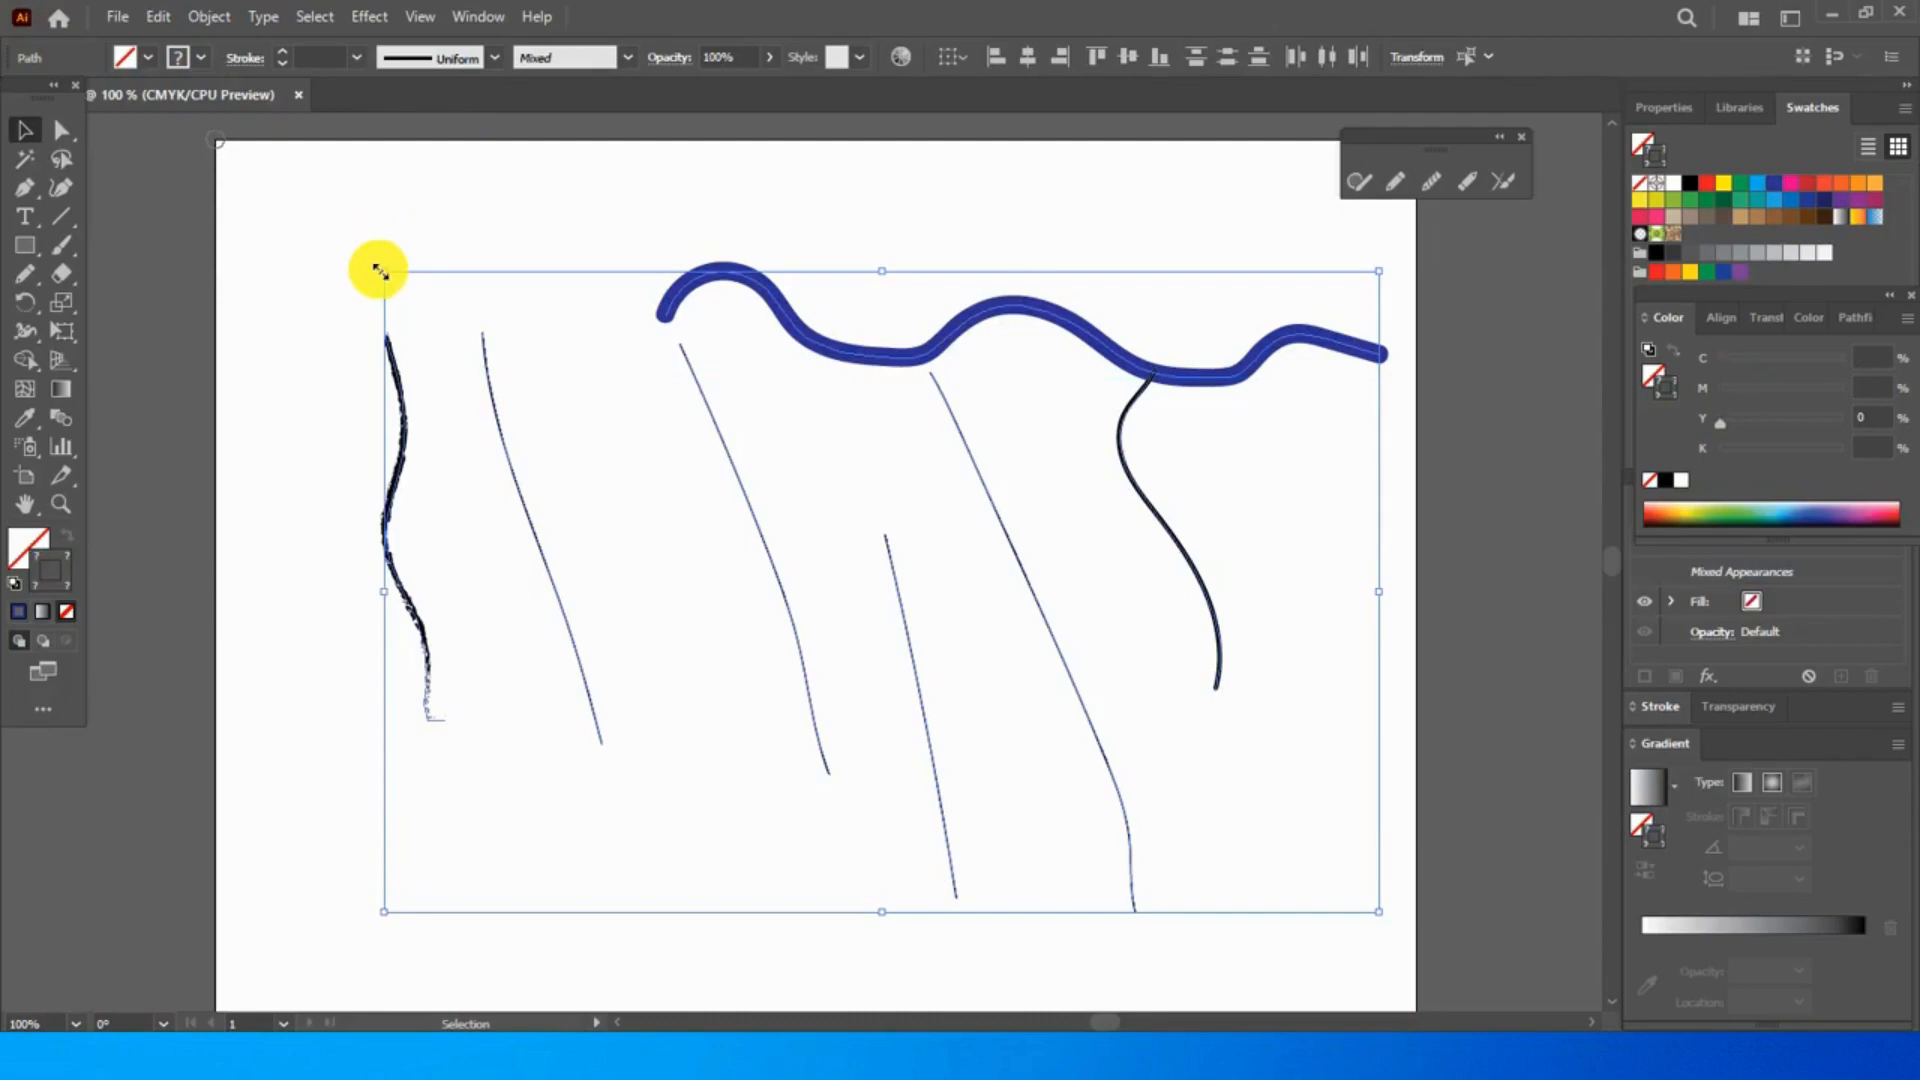
key(Delete)
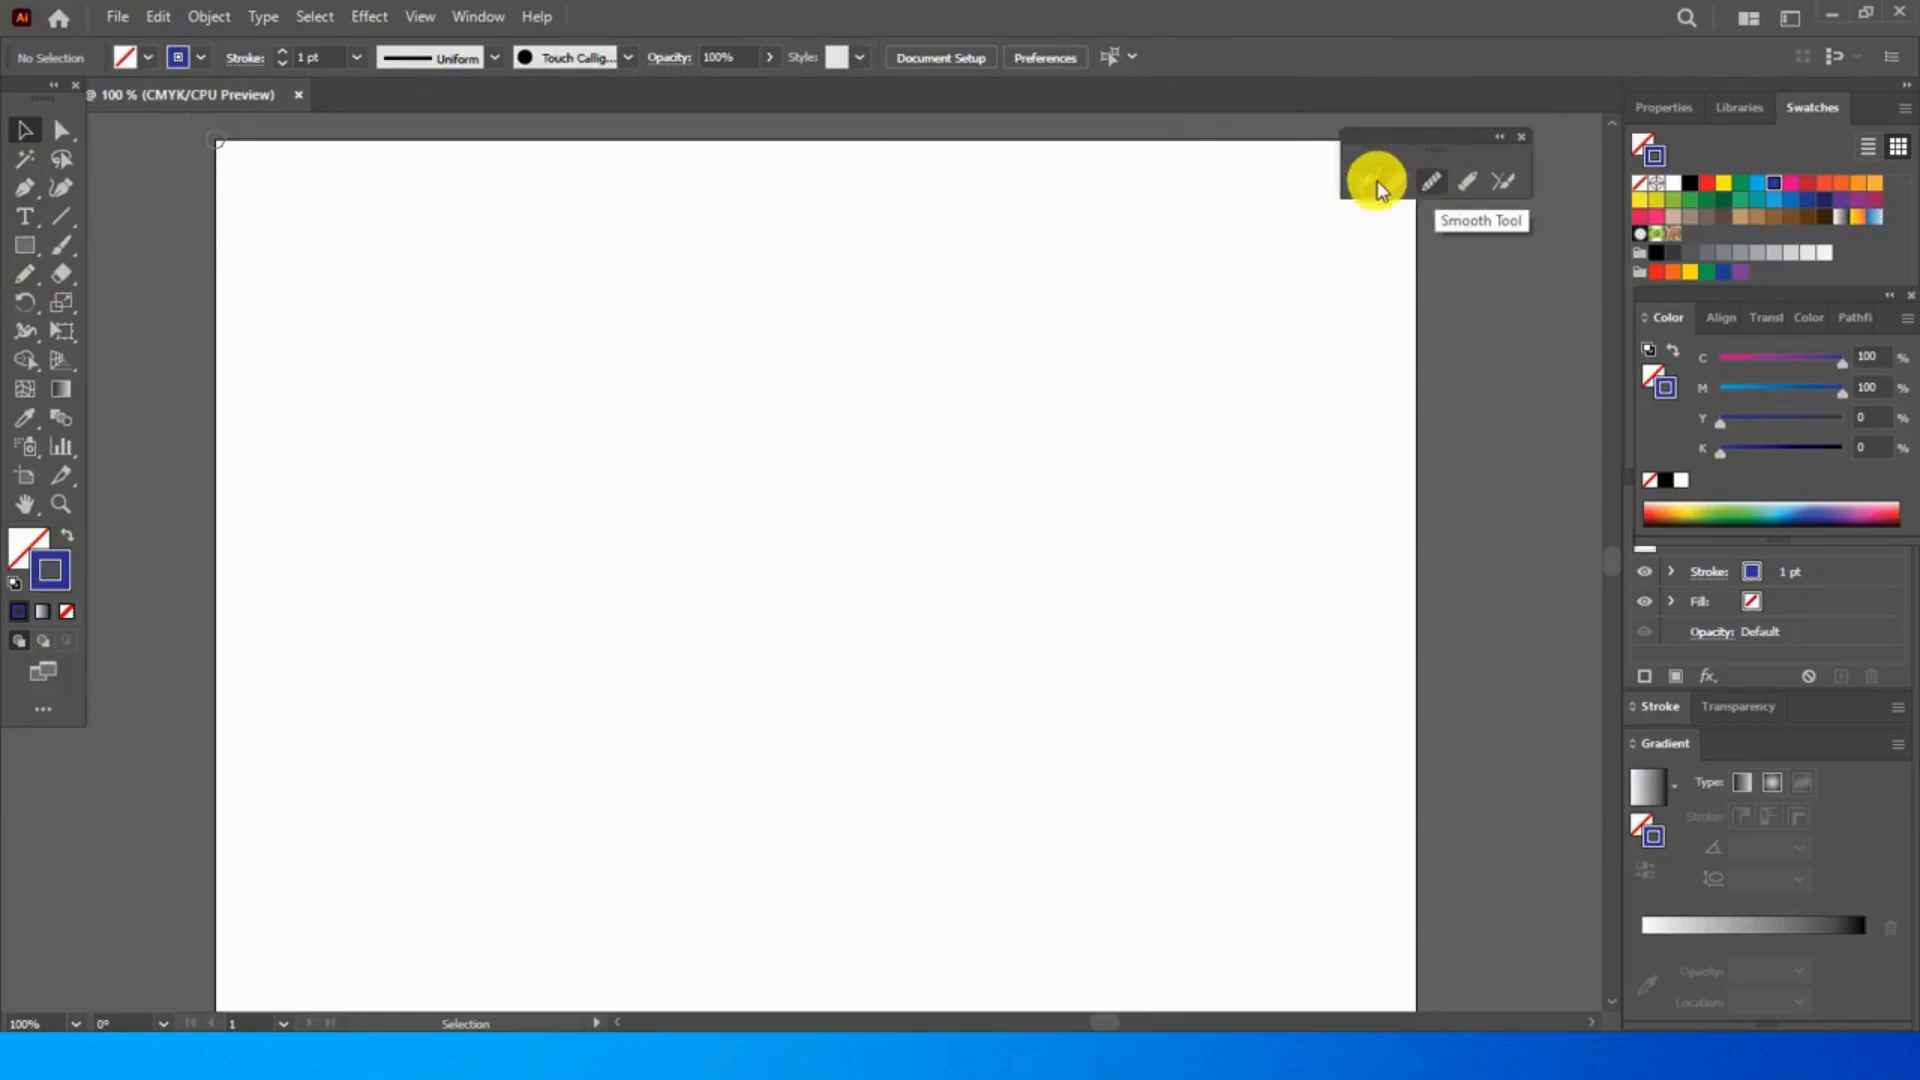
- Draw an open zigzag path of ten anchor points across the middle of the artboard with the Pen tool
click(27, 195)
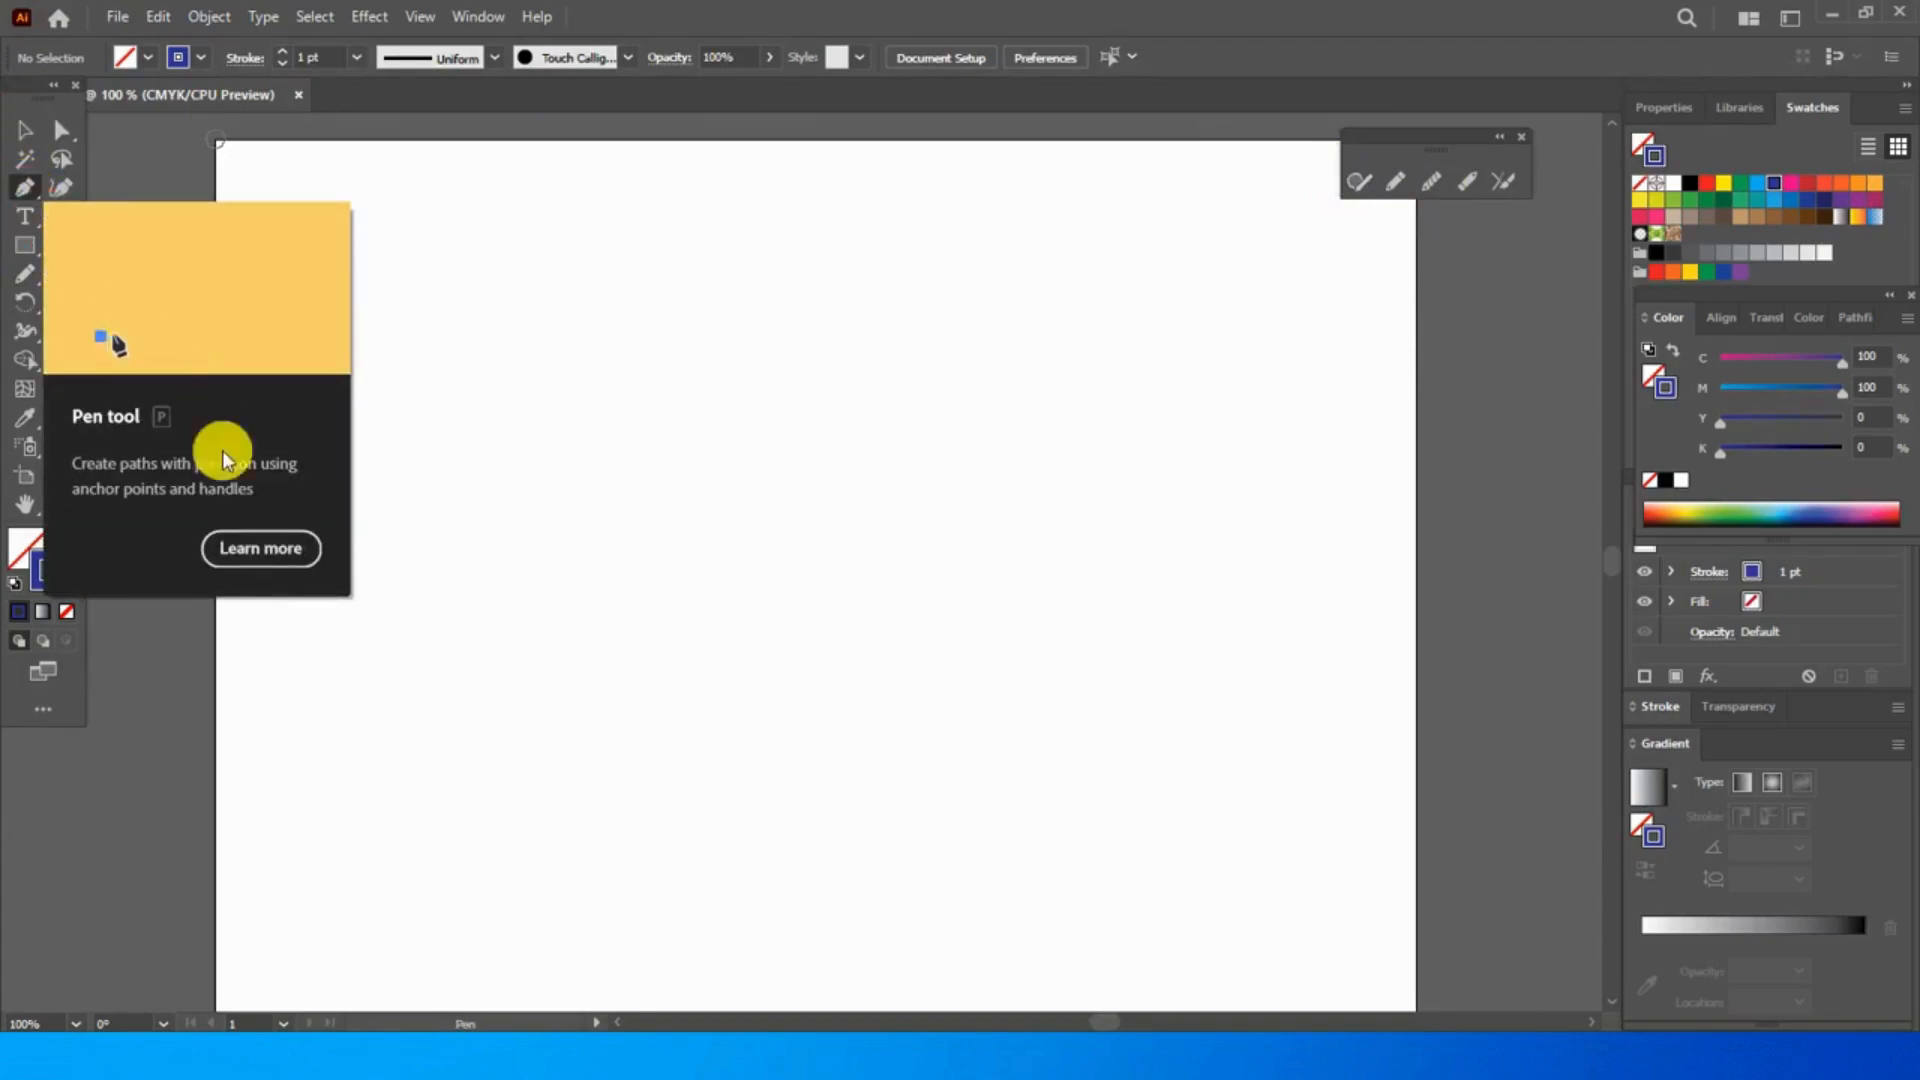
click(309, 596)
click(462, 456)
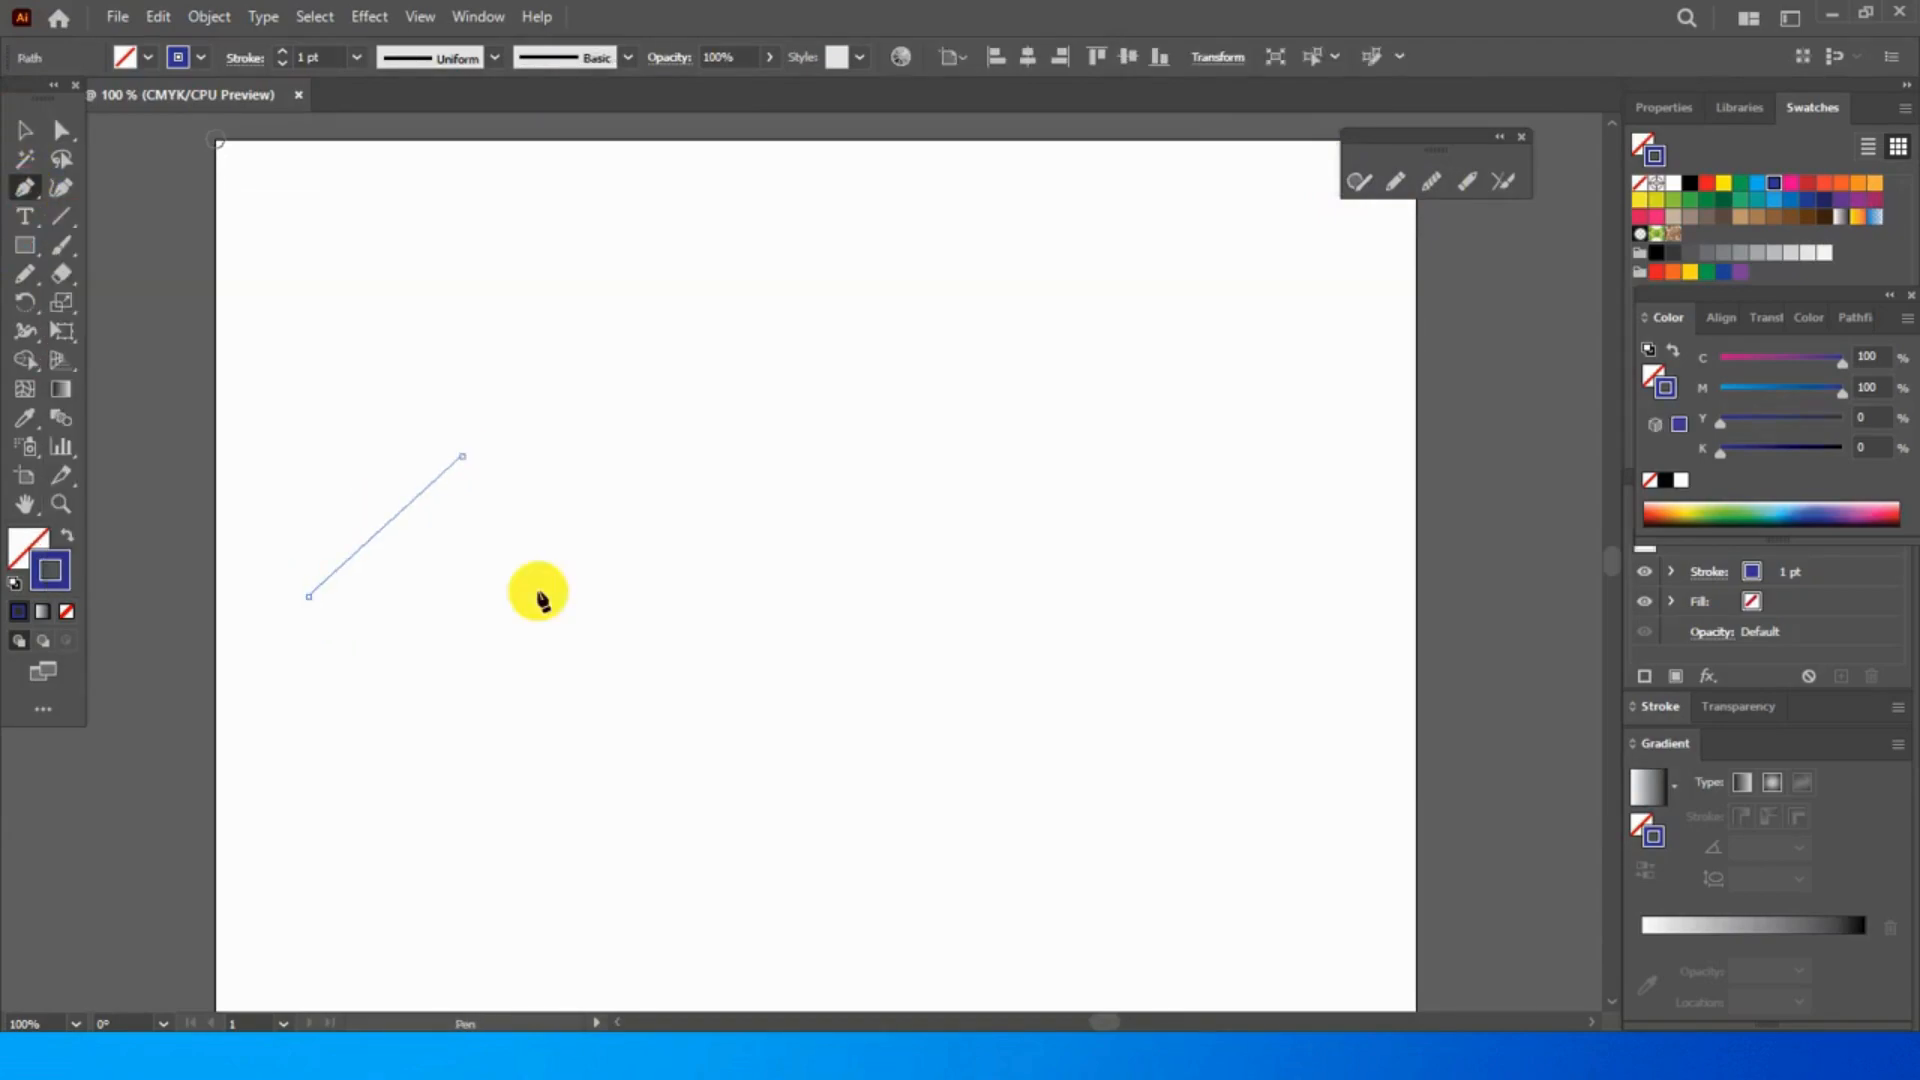
click(568, 617)
click(727, 477)
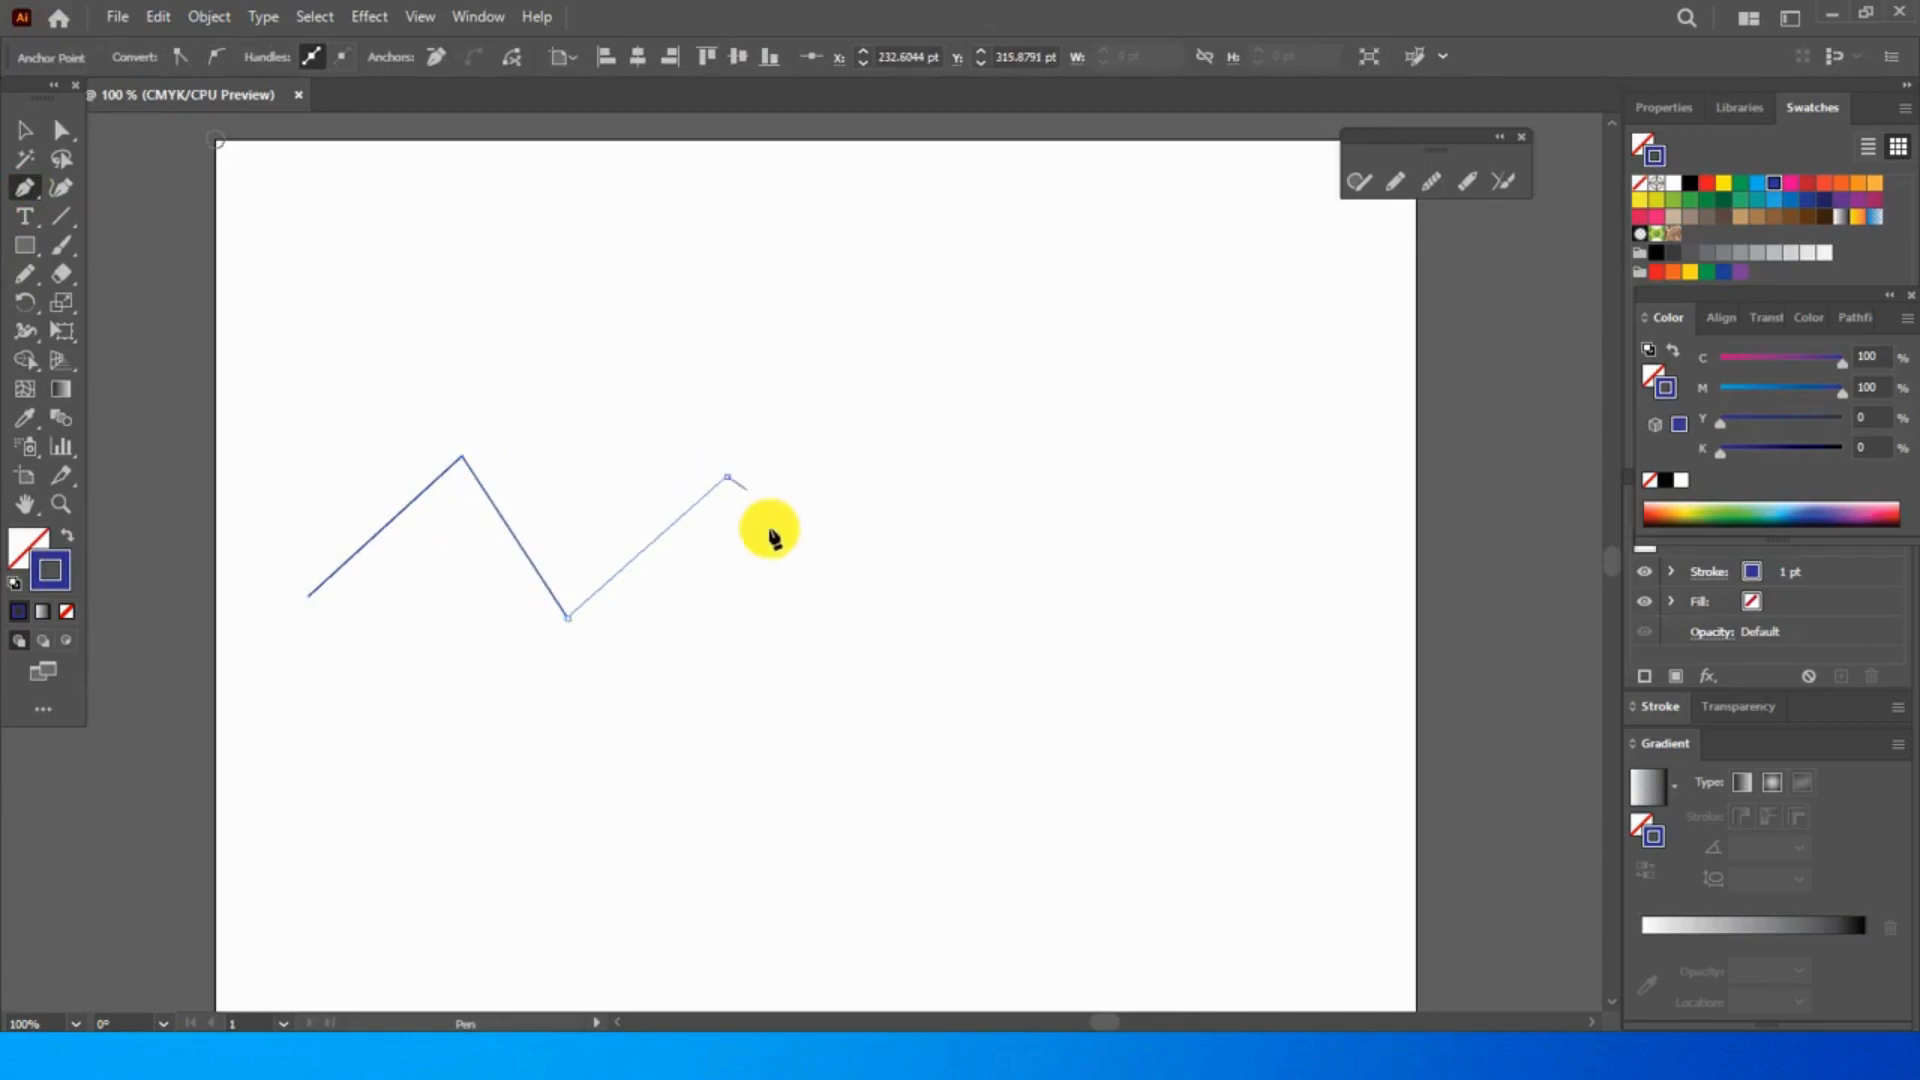
click(817, 630)
click(941, 480)
click(1040, 653)
click(1165, 491)
click(1226, 659)
click(1337, 514)
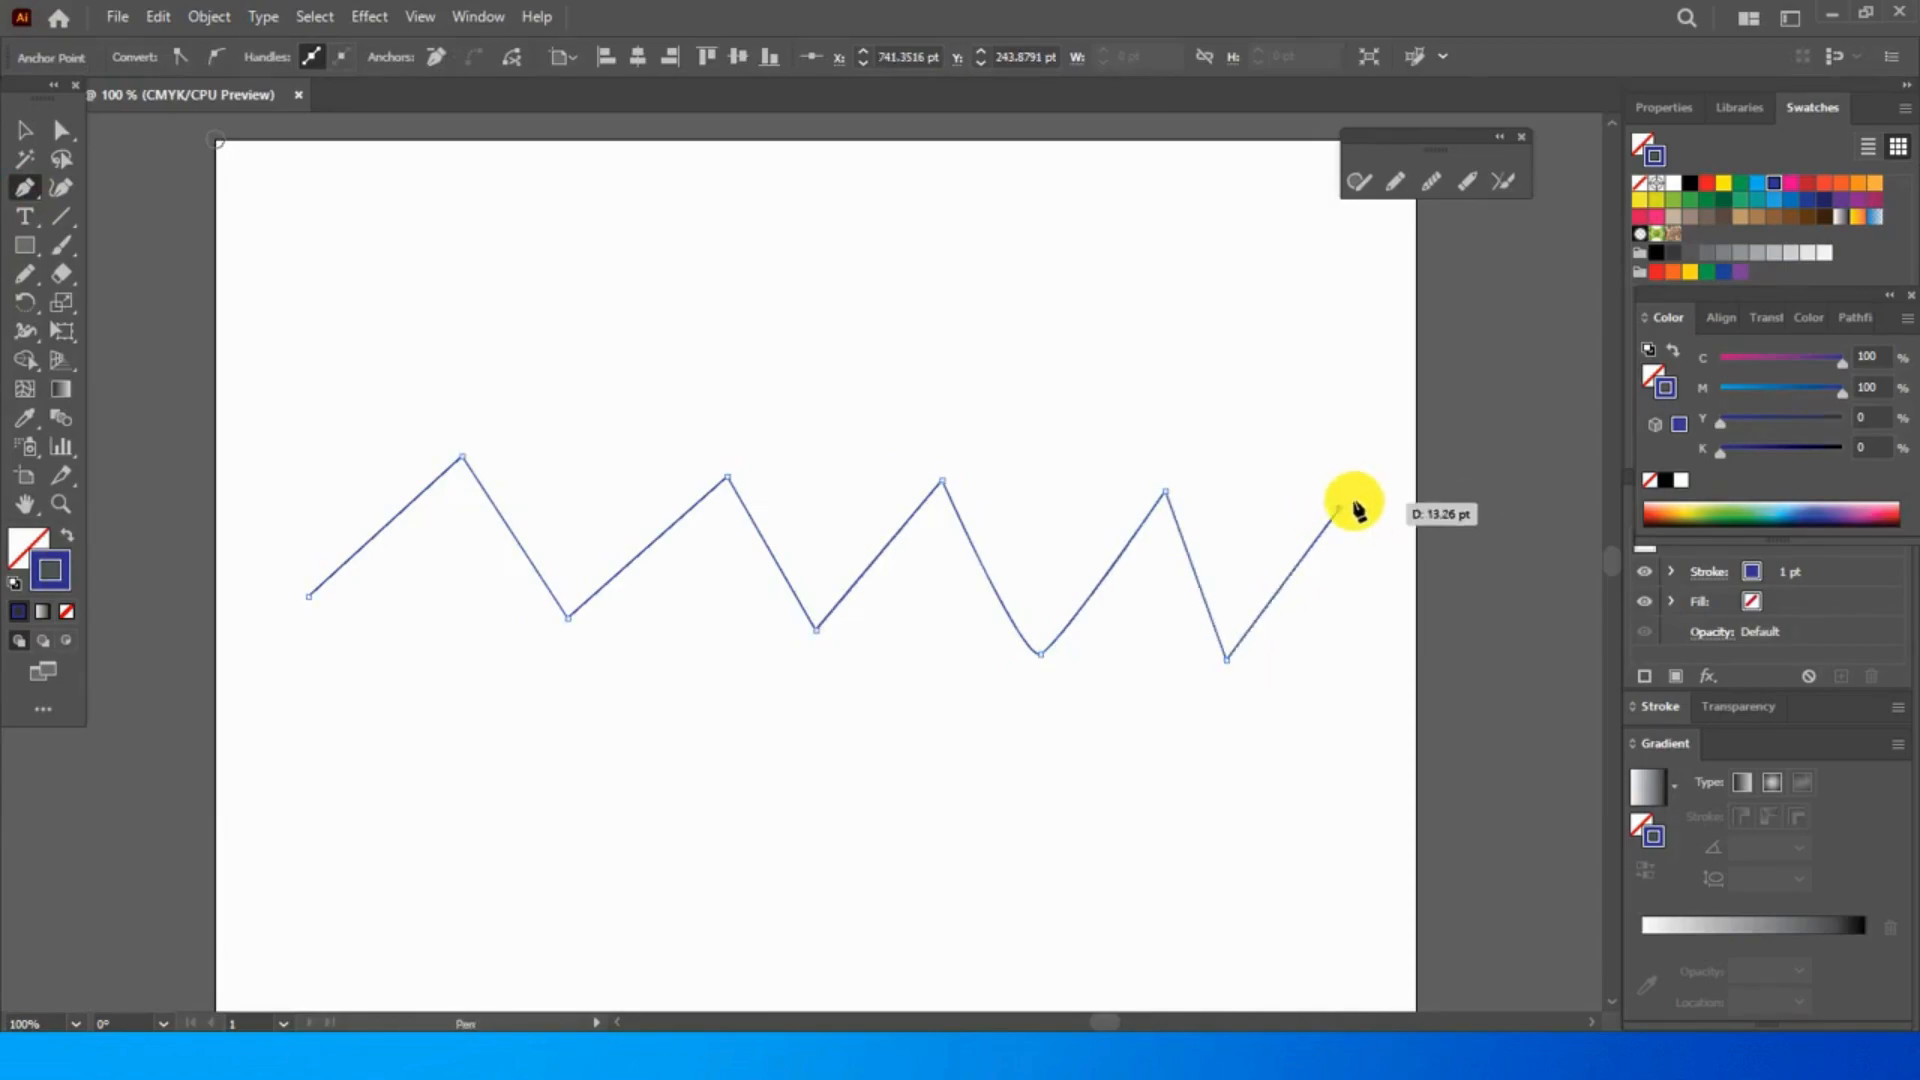
- End the zigzag path, try a 3 pt stroke weight on it and settle on 4 pt
key(Escape)
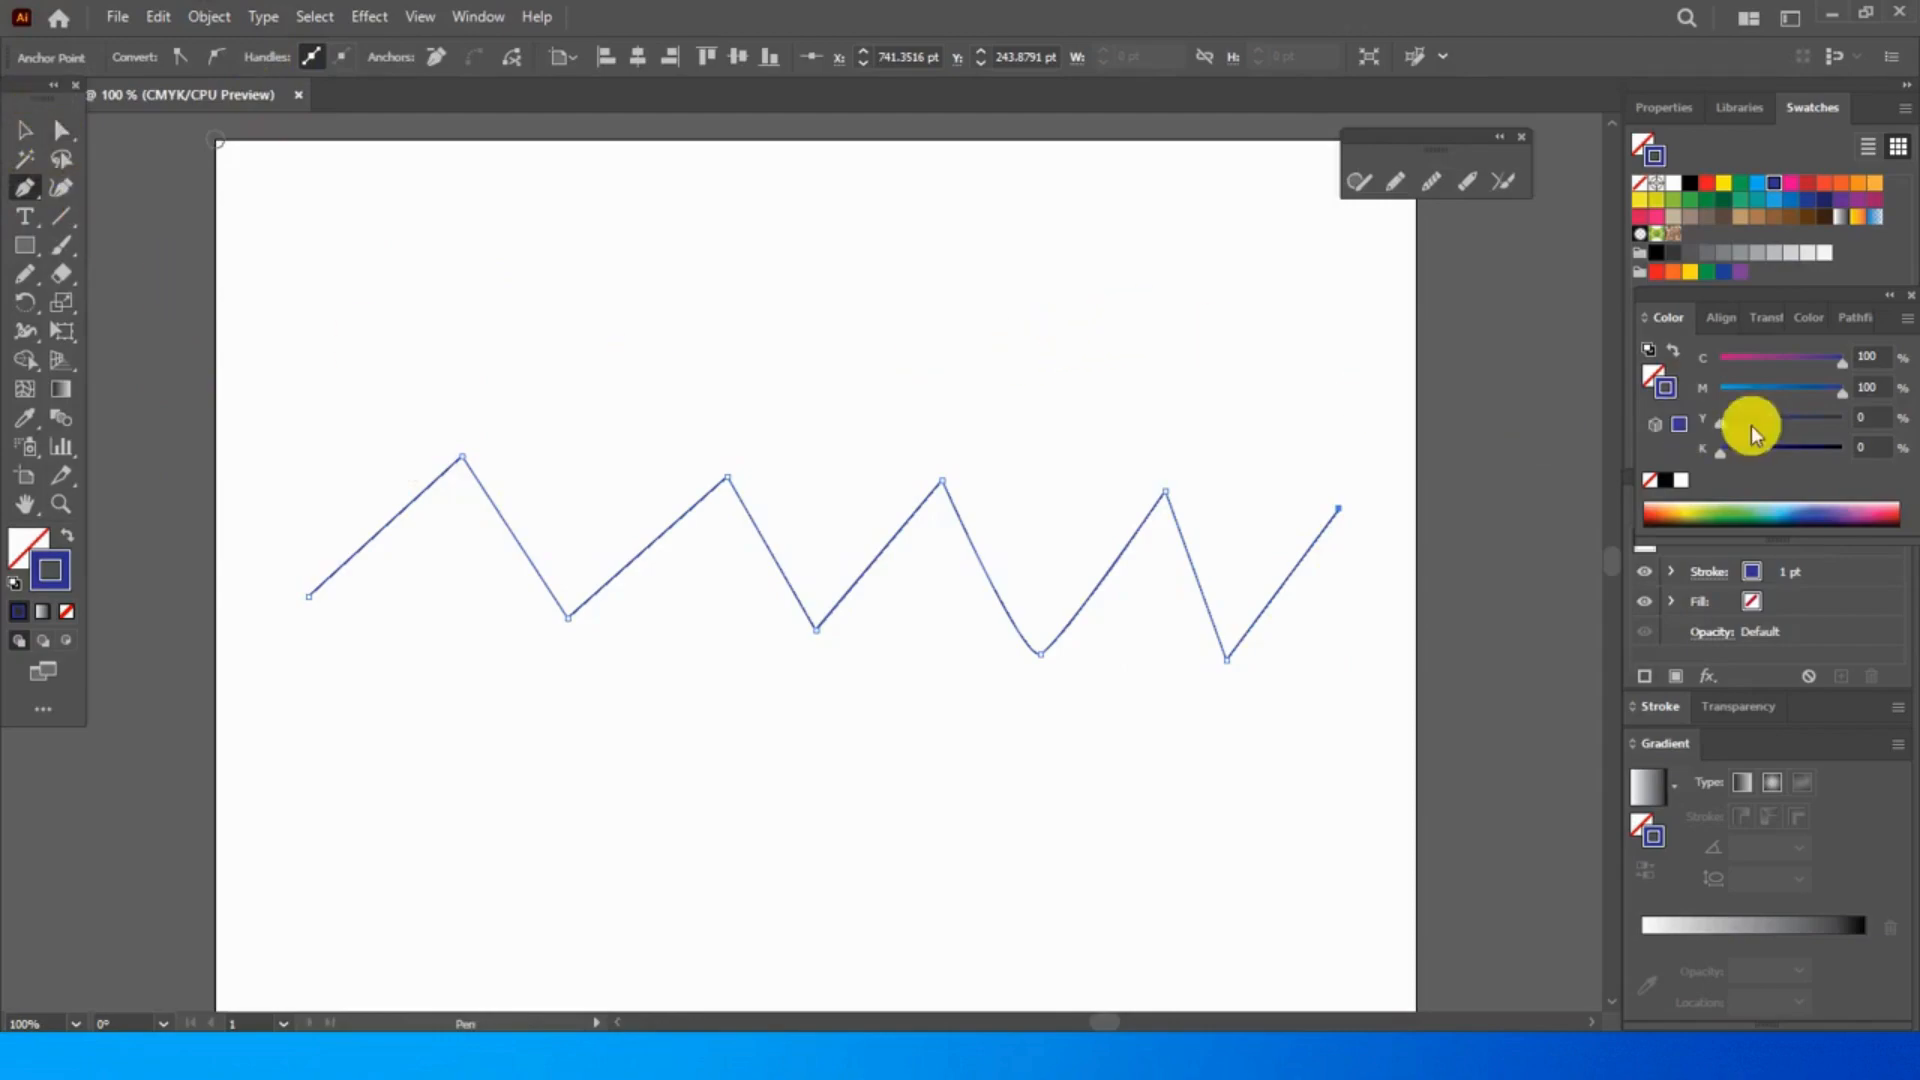
click(1795, 576)
click(1865, 572)
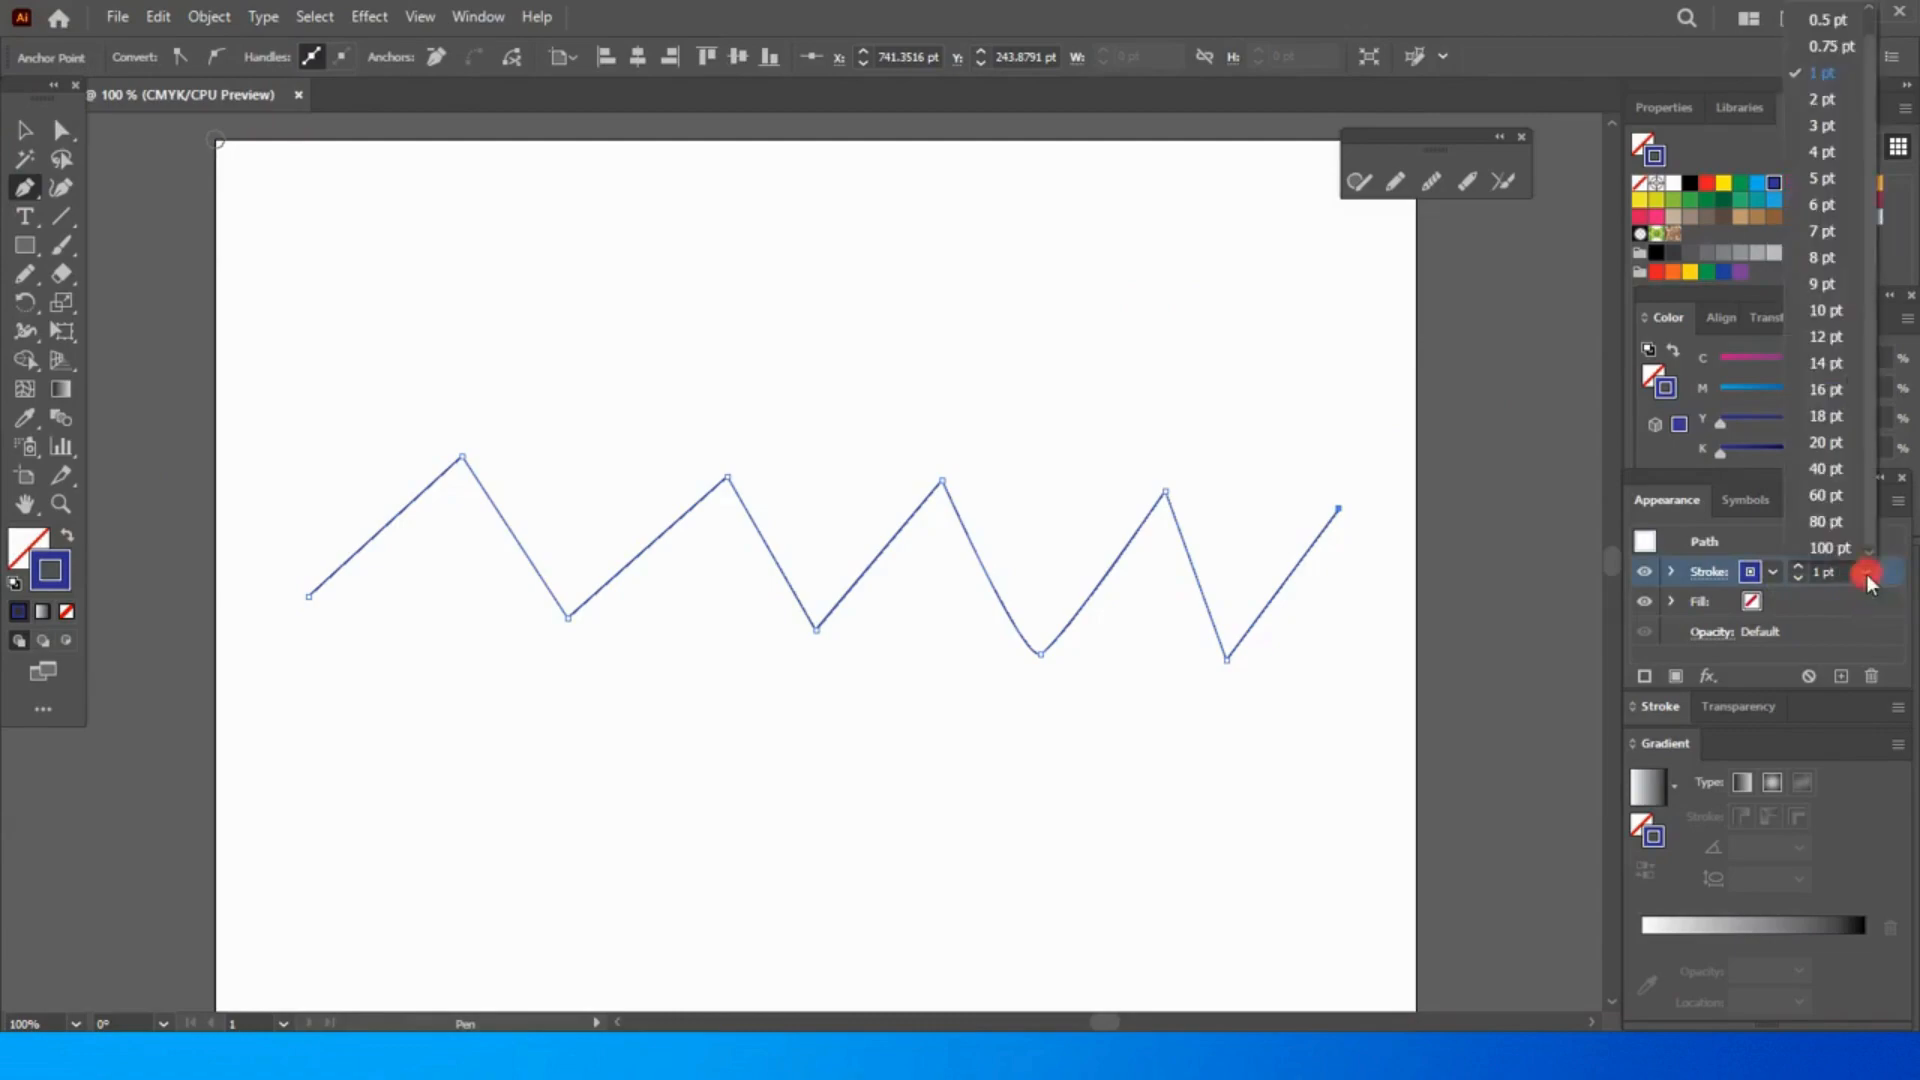
click(1816, 127)
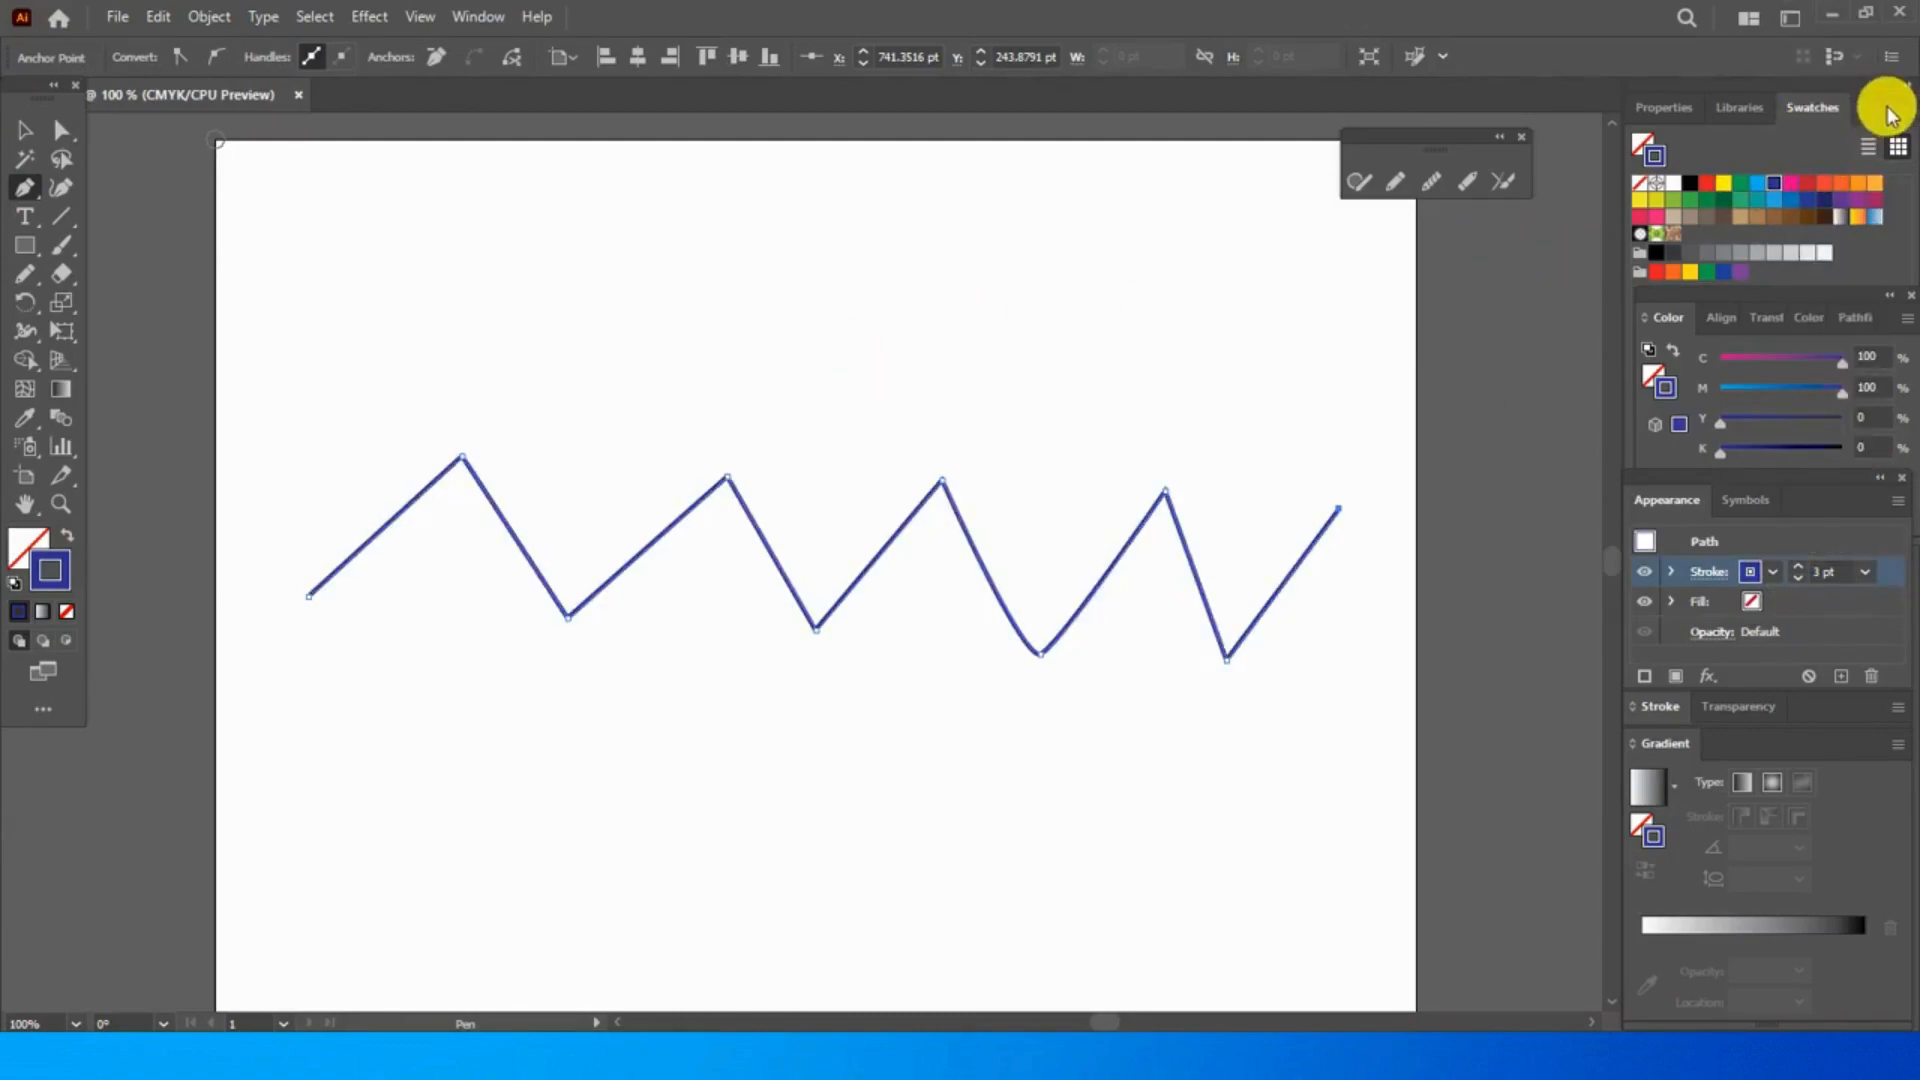
click(1865, 575)
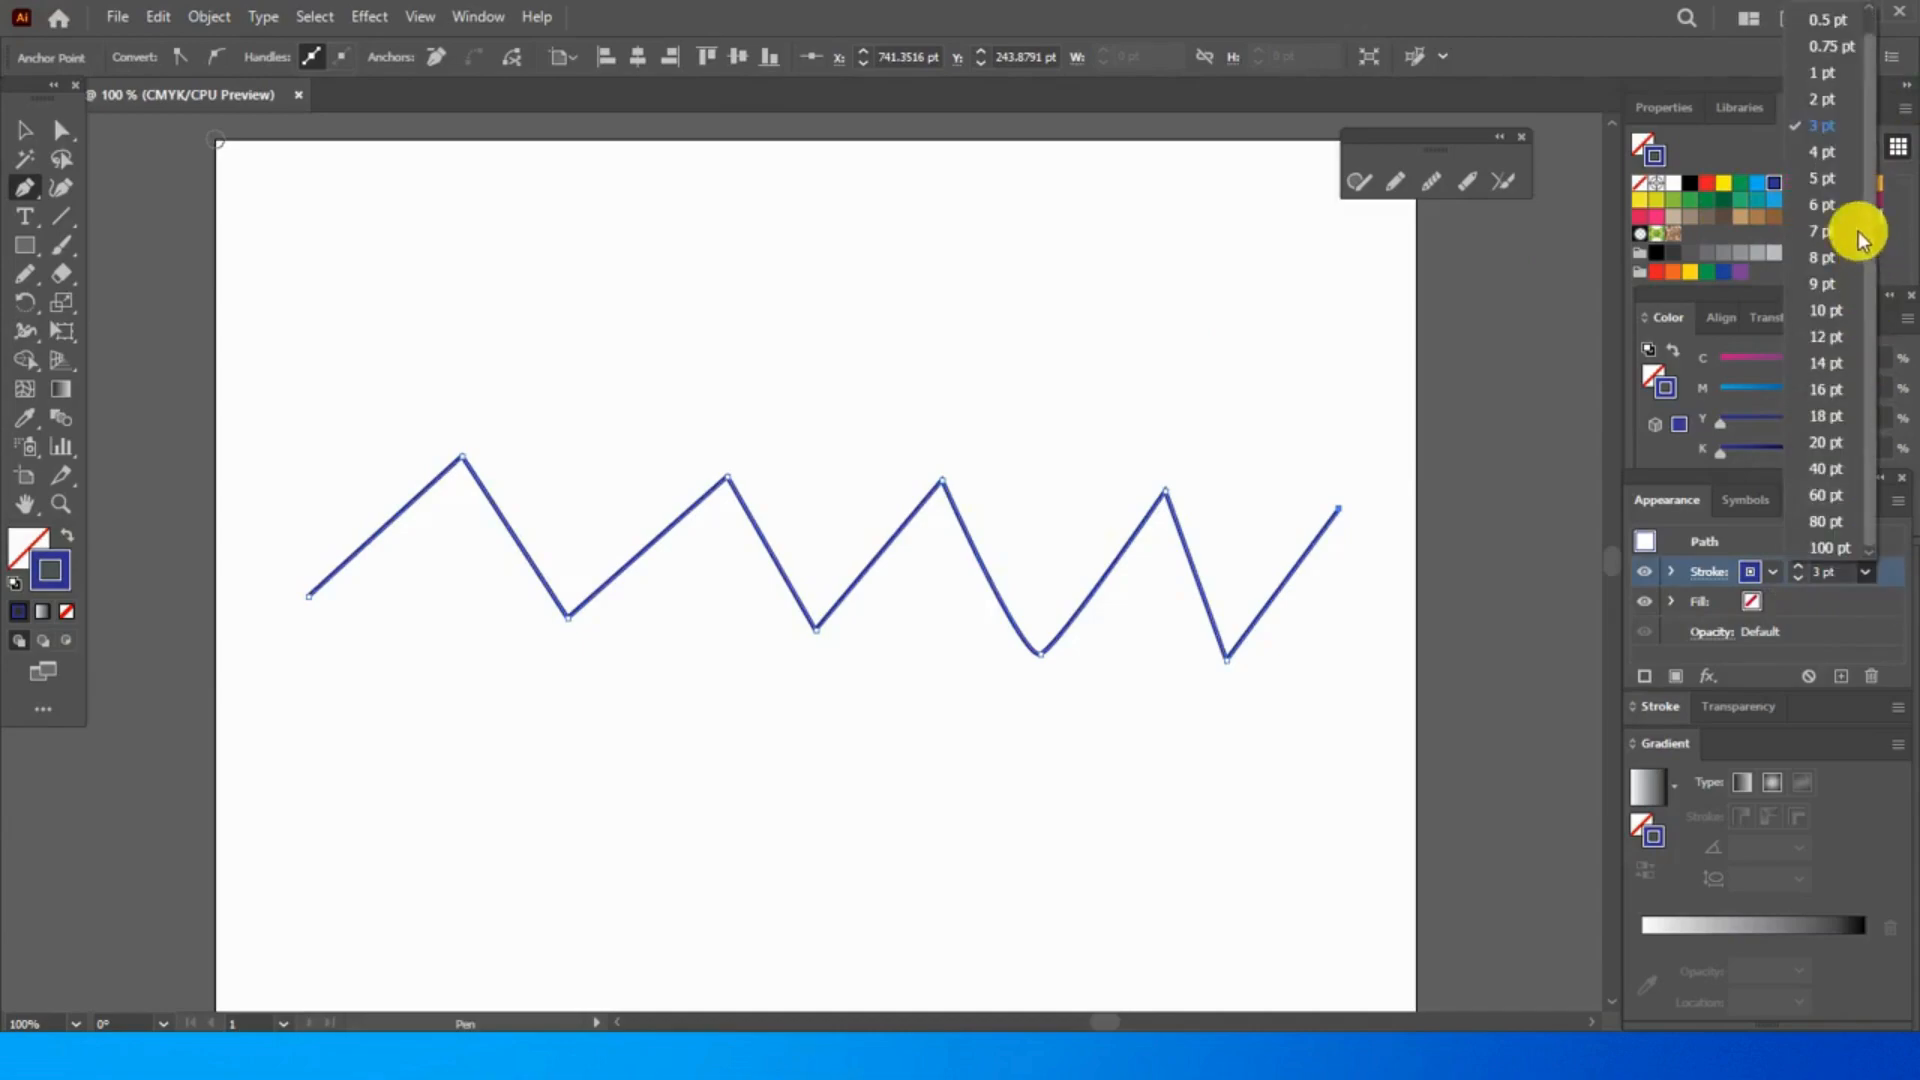
click(1822, 154)
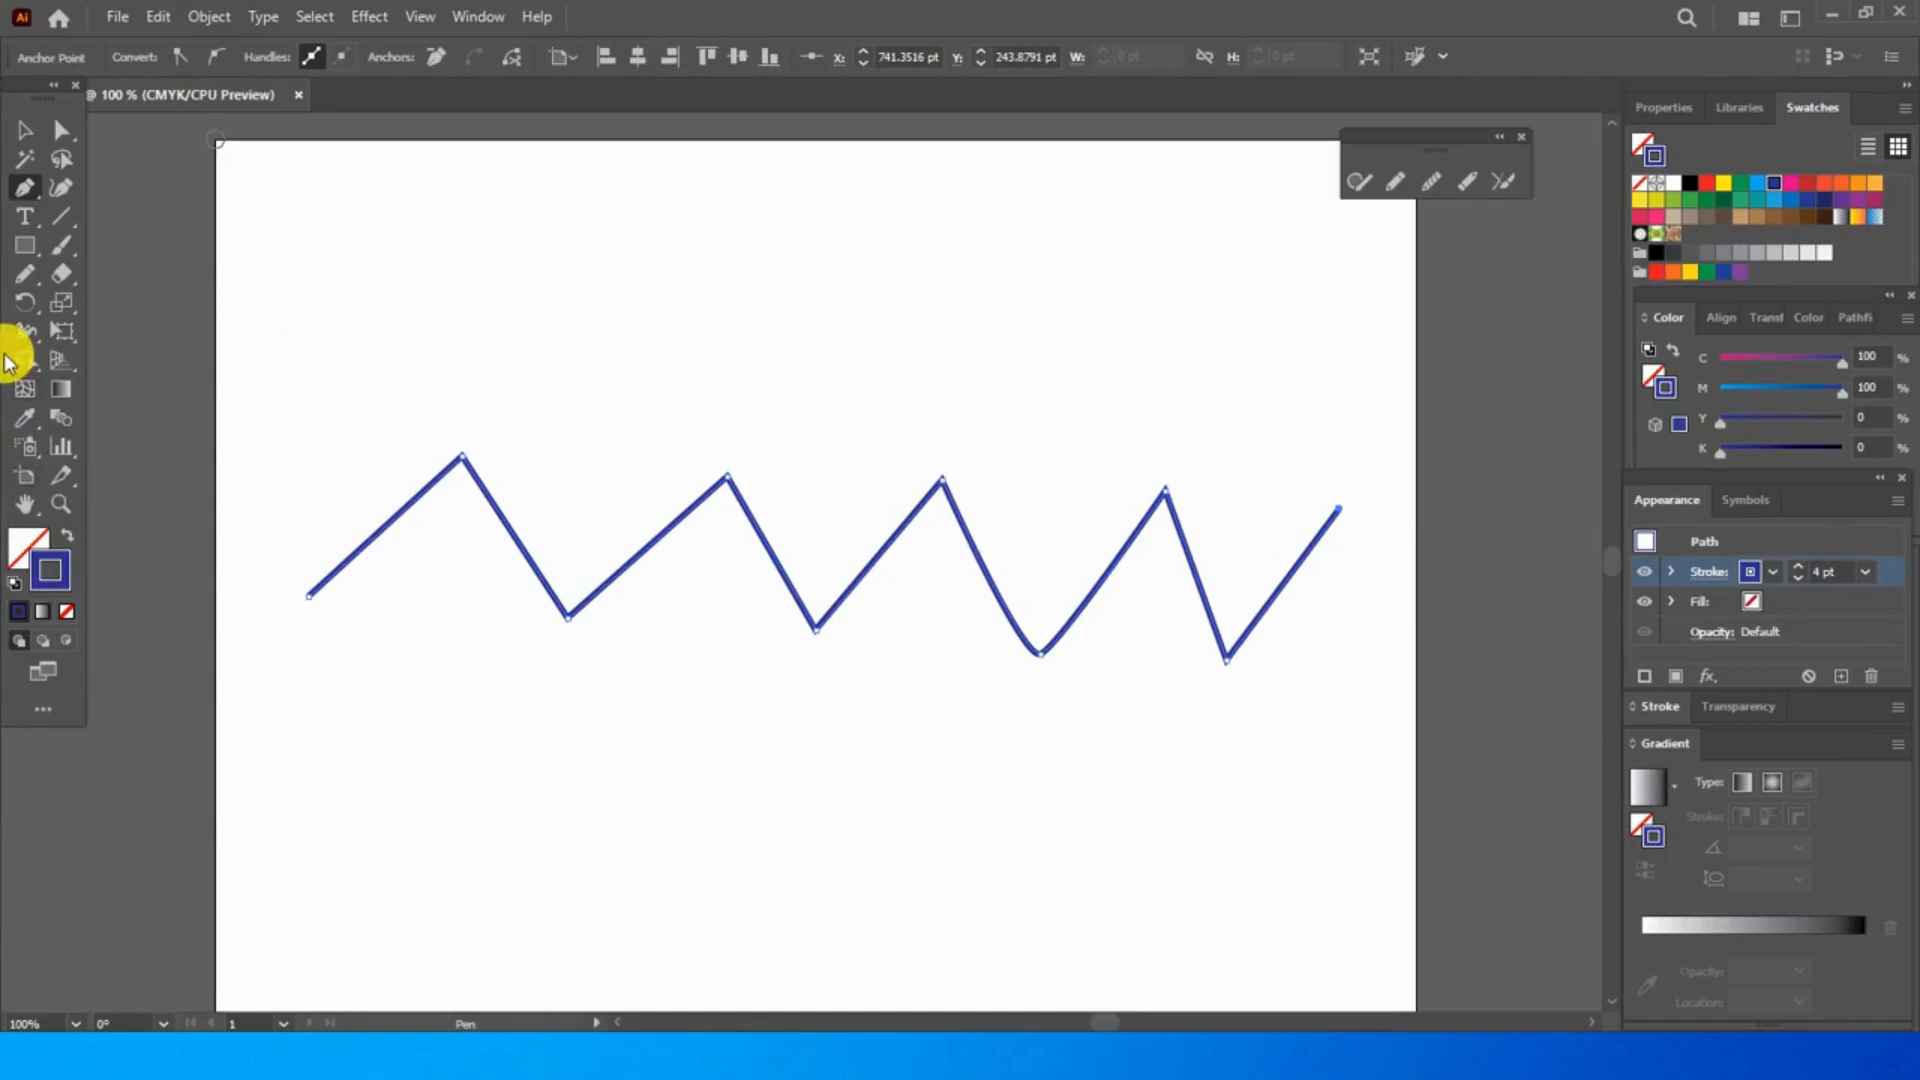
- Round off the first two peaks of the zigzag path with the Smooth tool
click(58, 504)
drag(321, 446, 960, 536)
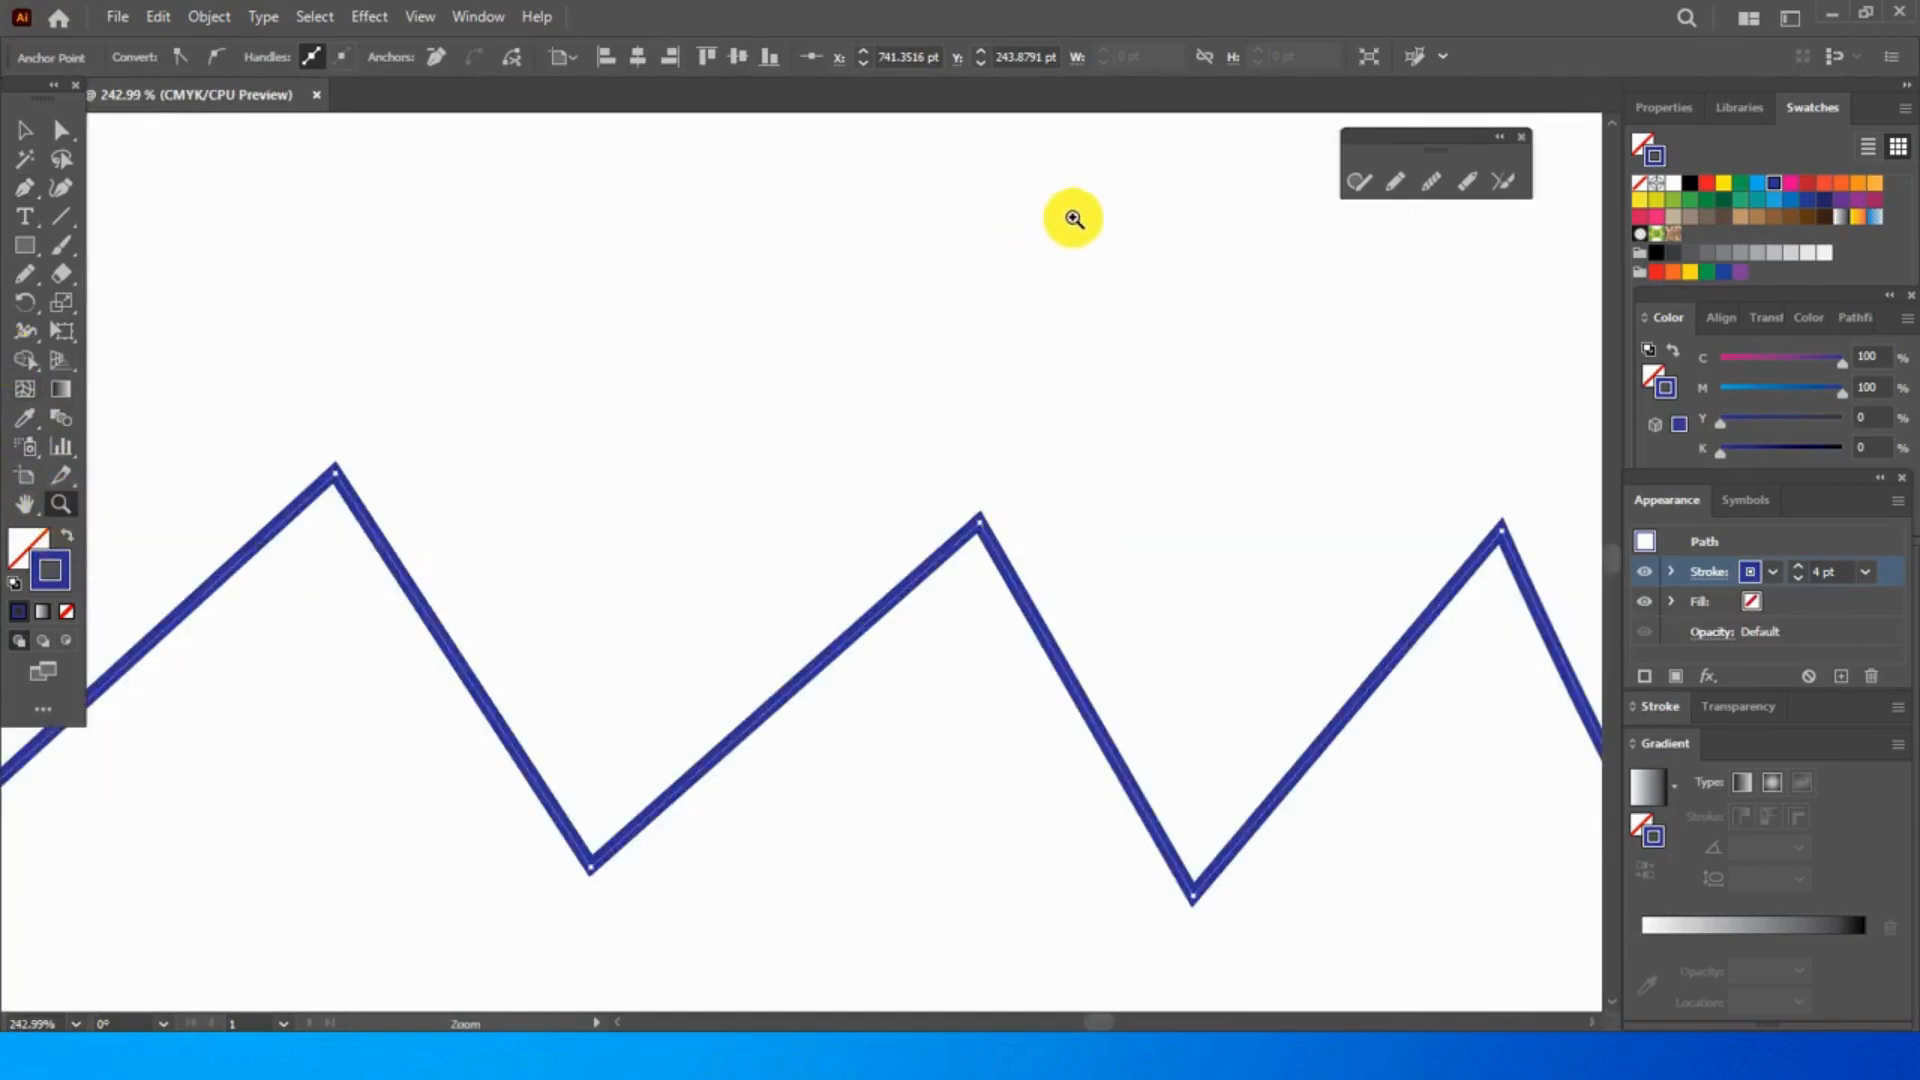
click(1436, 183)
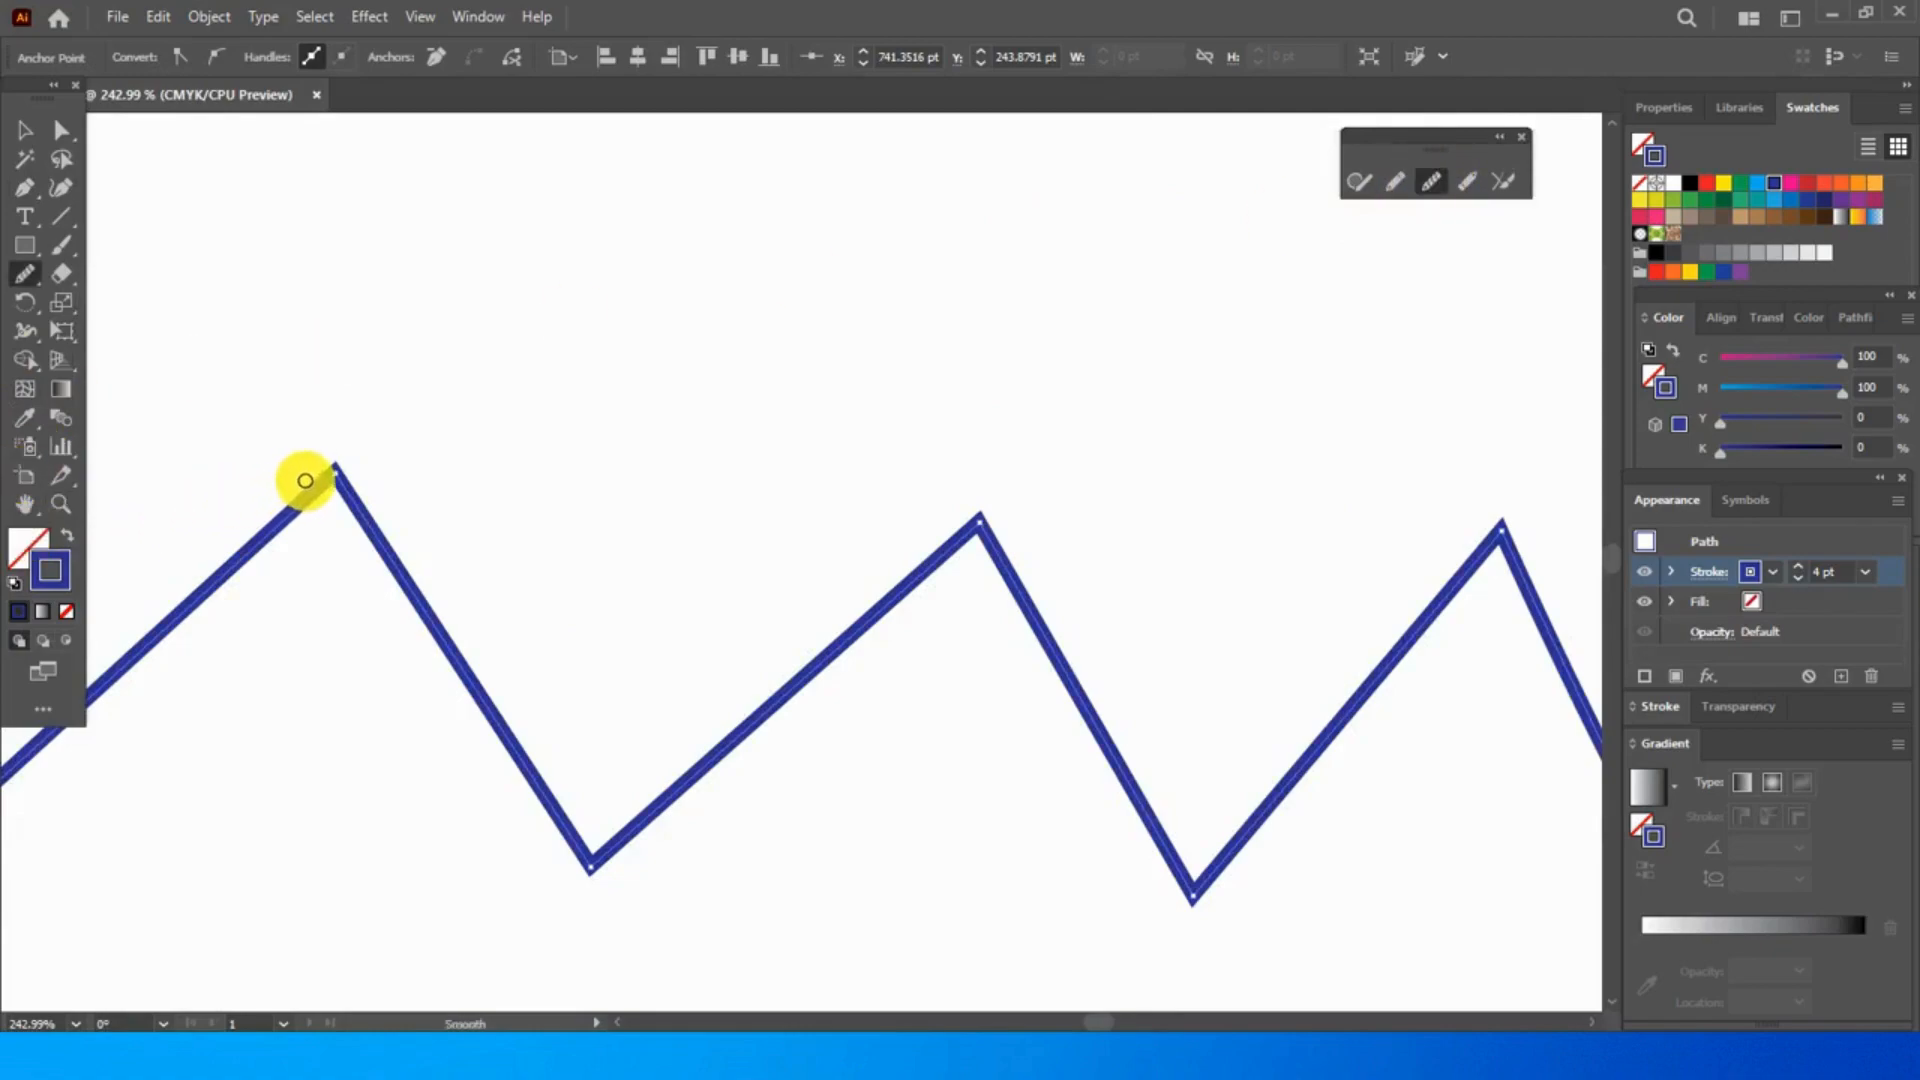
drag(315, 475, 364, 476)
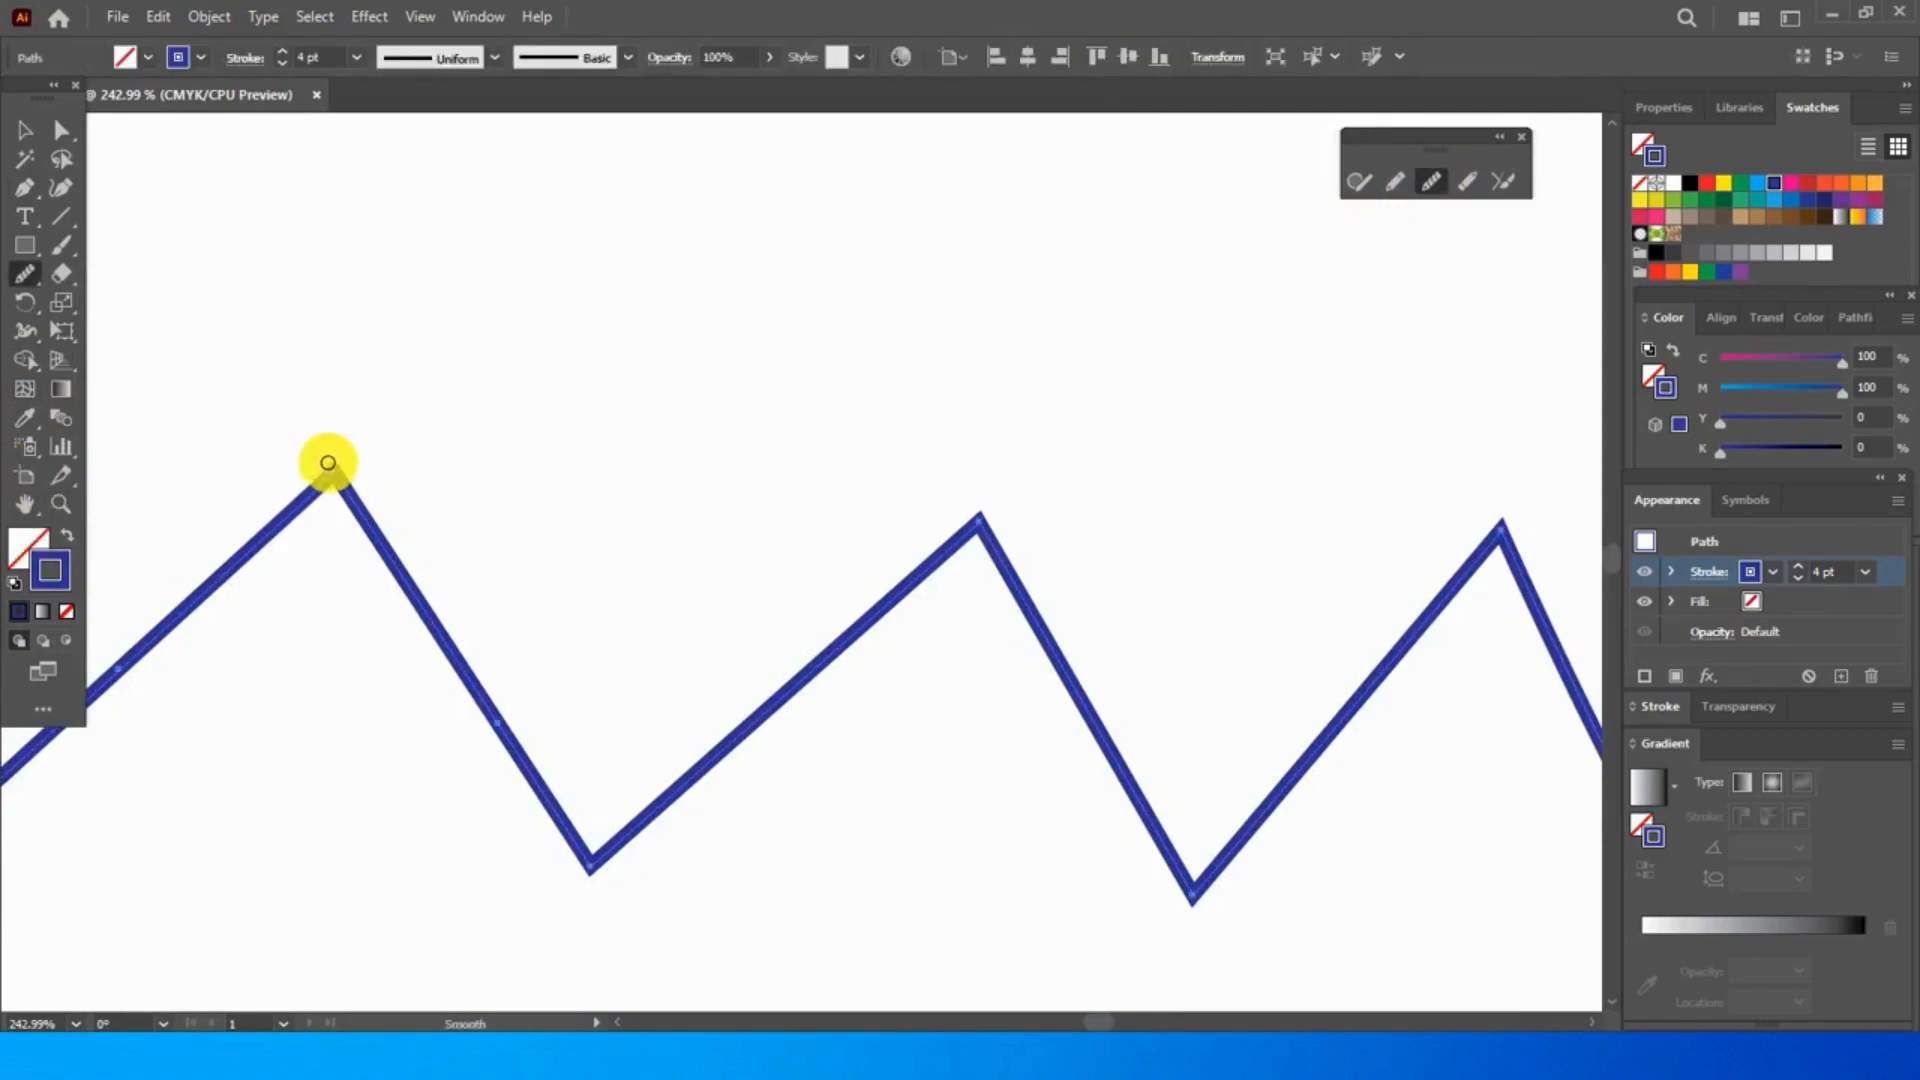
click(951, 515)
mouse_move(968, 498)
mouse_down()
mouse_move(1046, 630)
mouse_move(1082, 623)
mouse_move(1074, 718)
mouse_move(1109, 706)
mouse_move(1133, 723)
mouse_move(1166, 825)
mouse_up()
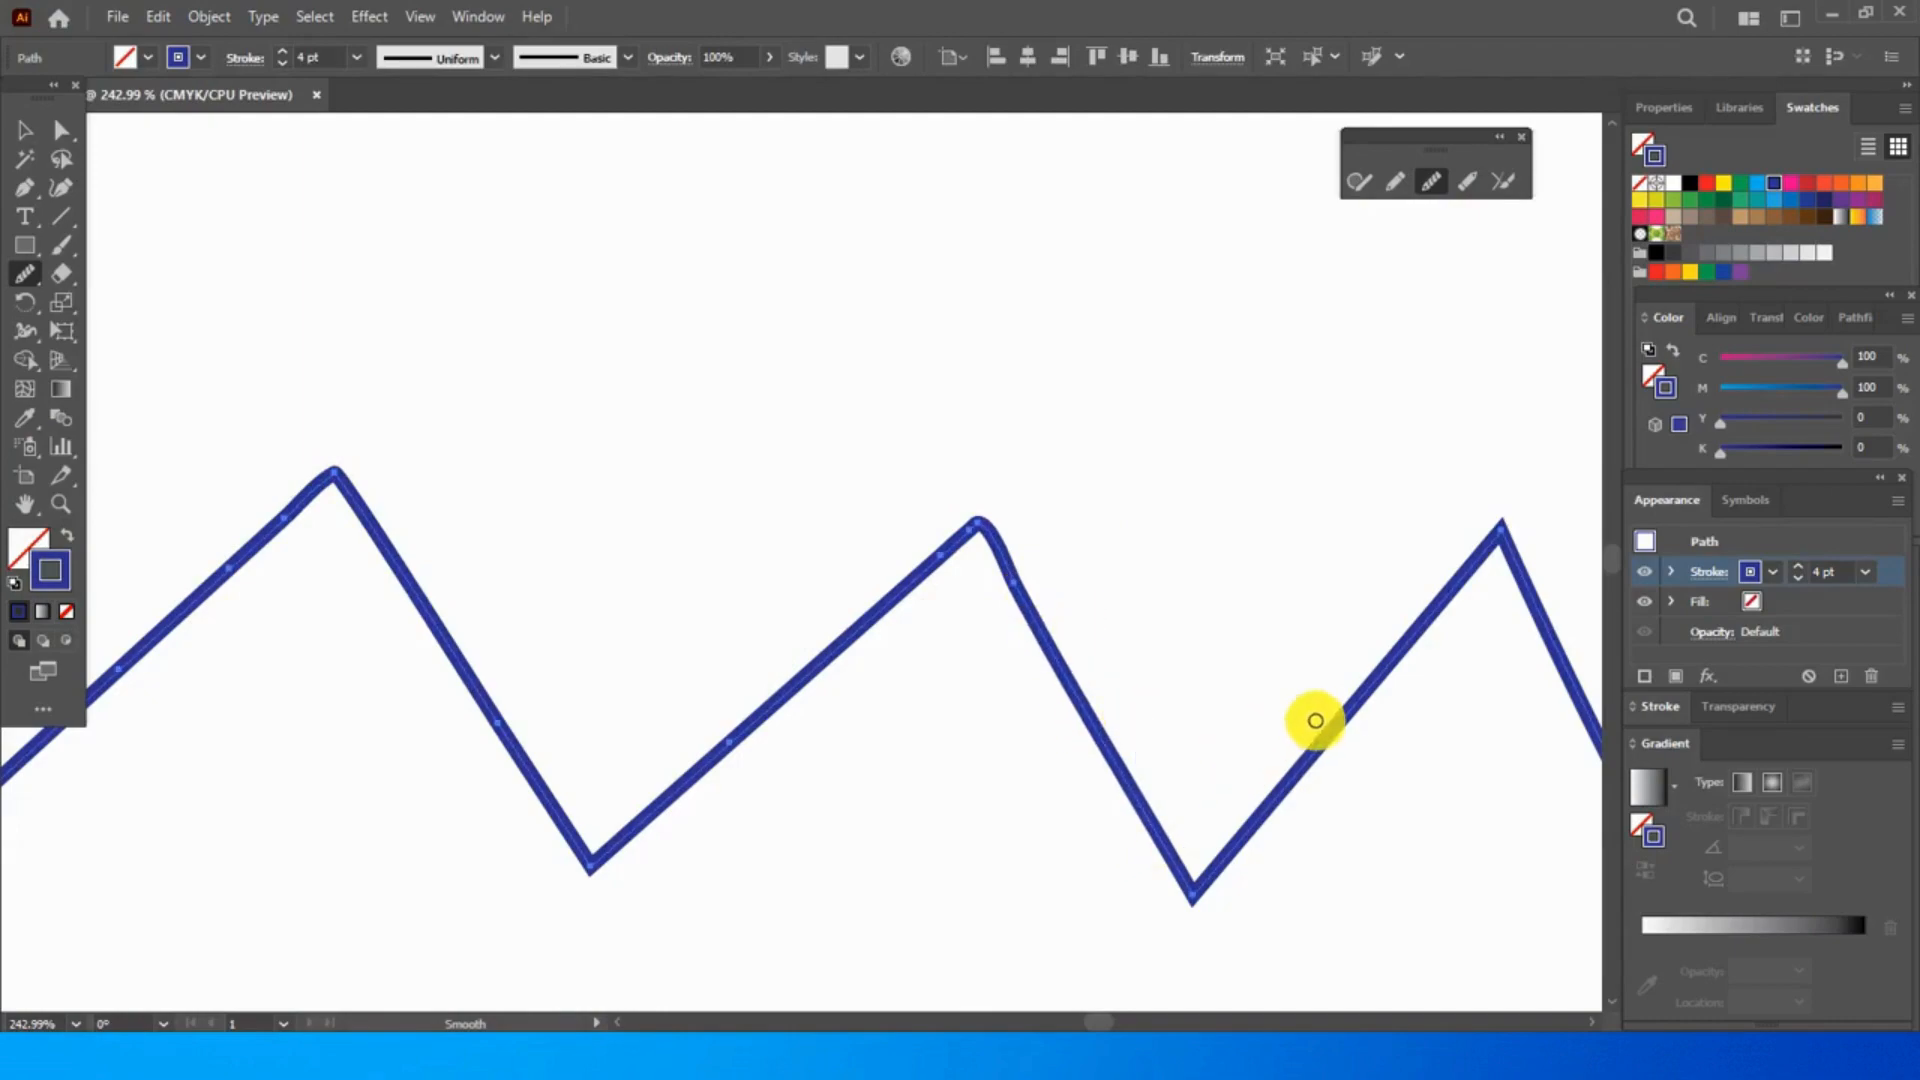
- Smooth the zigzag's second valley, third peak and first valley by retracing each corner
drag(1357, 794, 1424, 578)
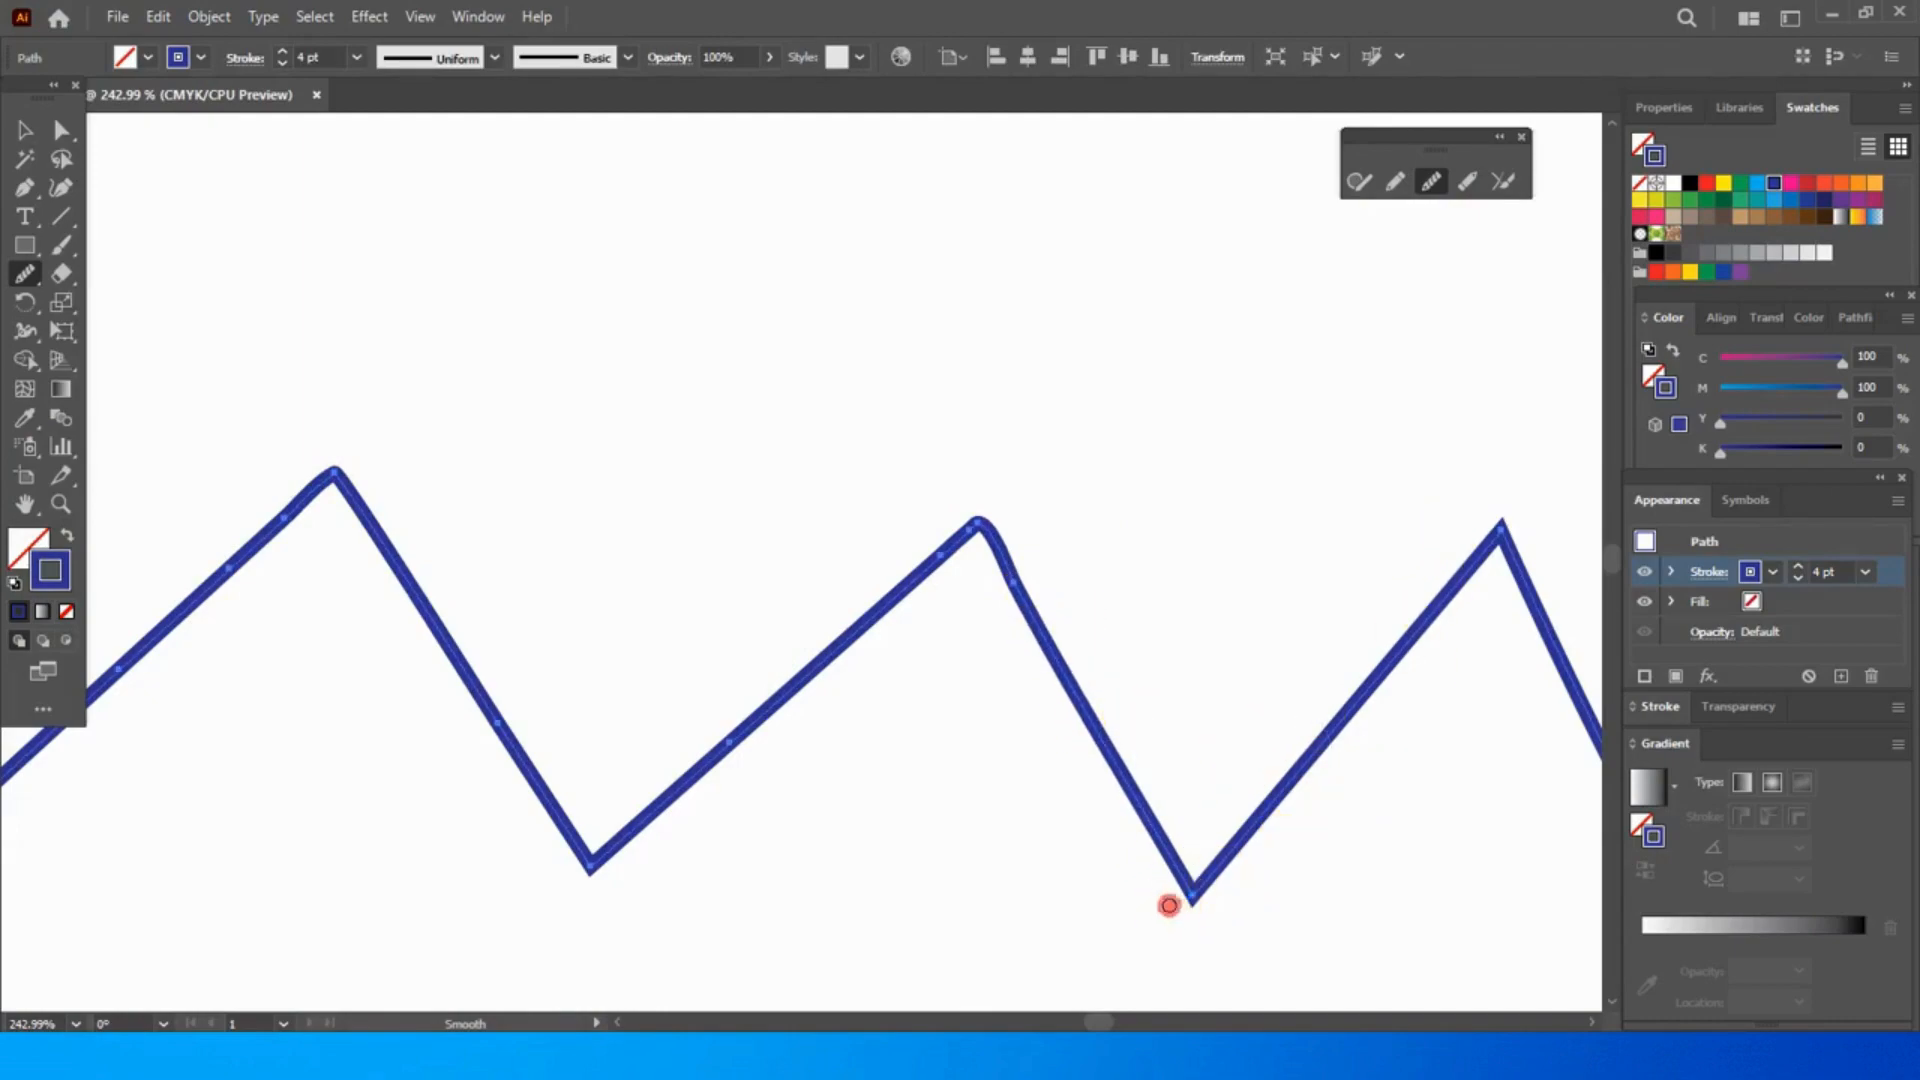
drag(1186, 884, 1238, 904)
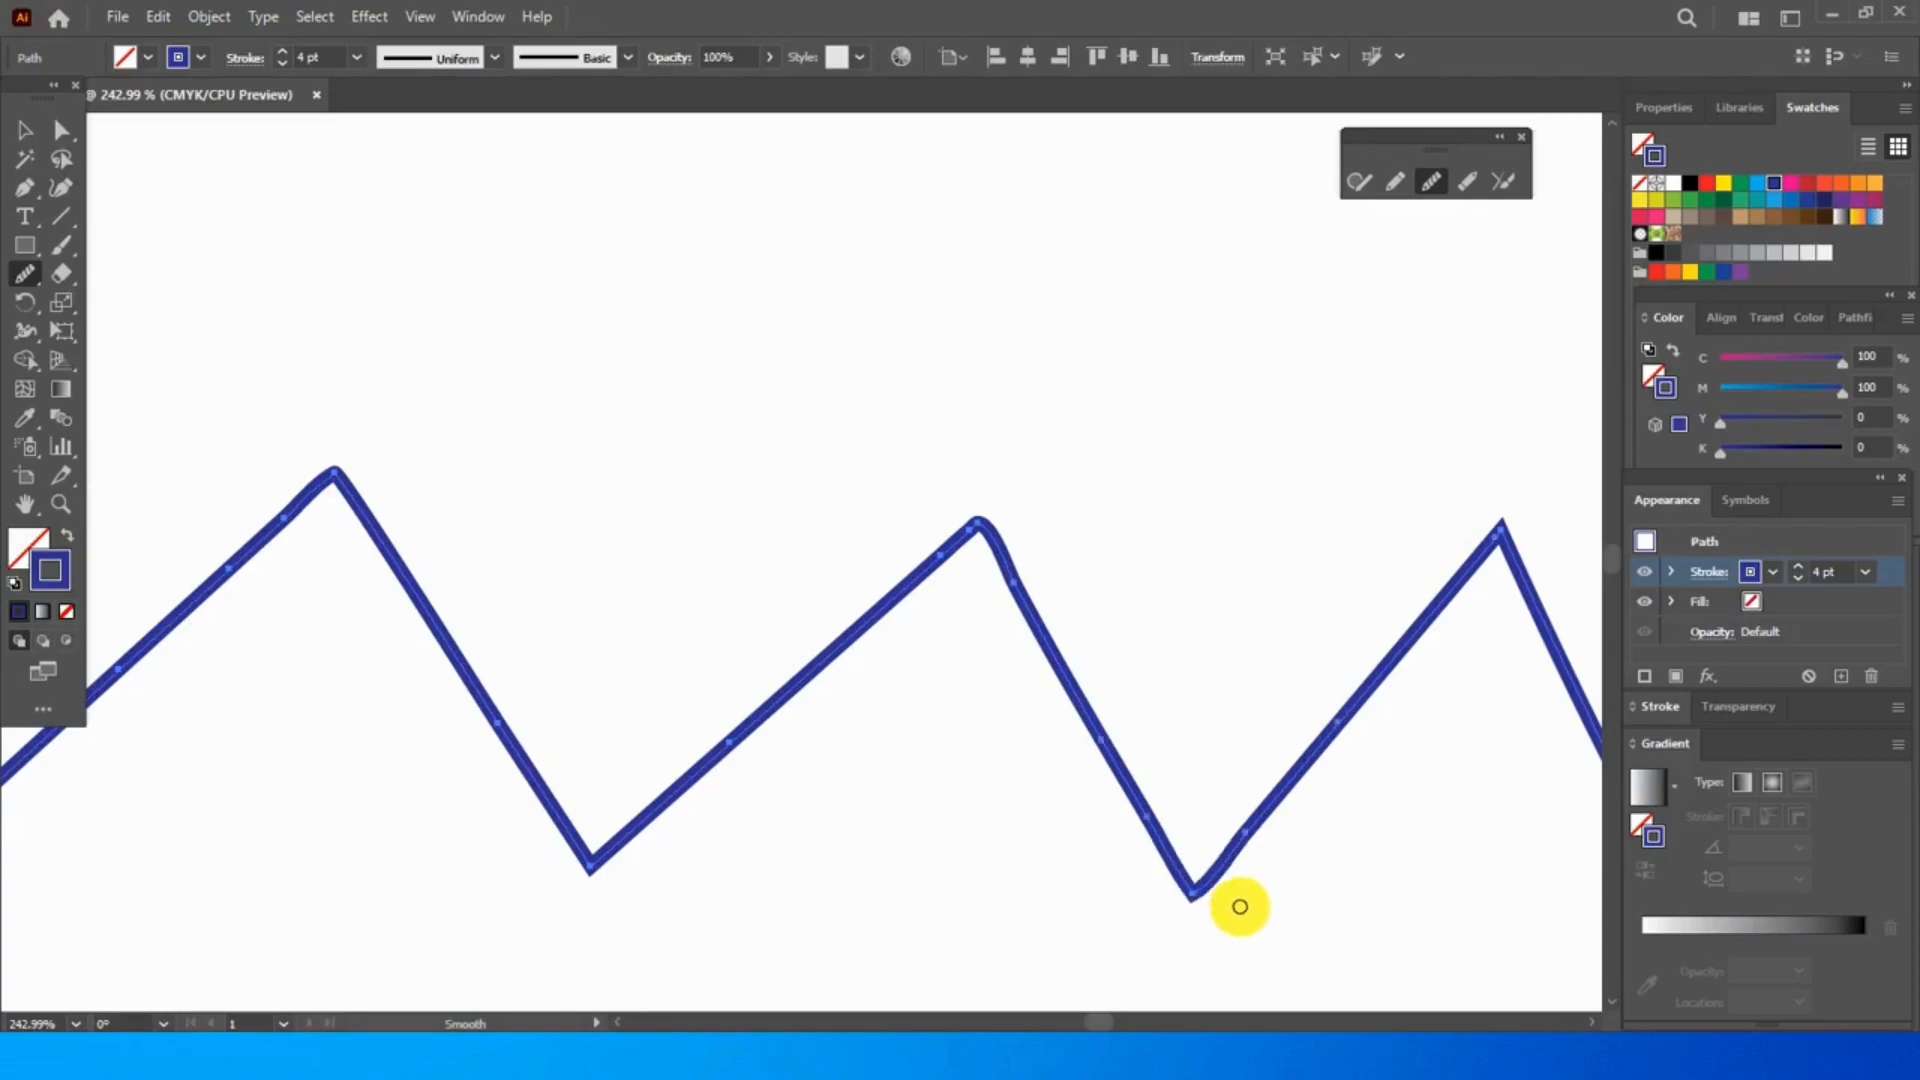
mouse_move(1480, 545)
mouse_down()
mouse_move(1487, 518)
mouse_move(1513, 552)
mouse_up()
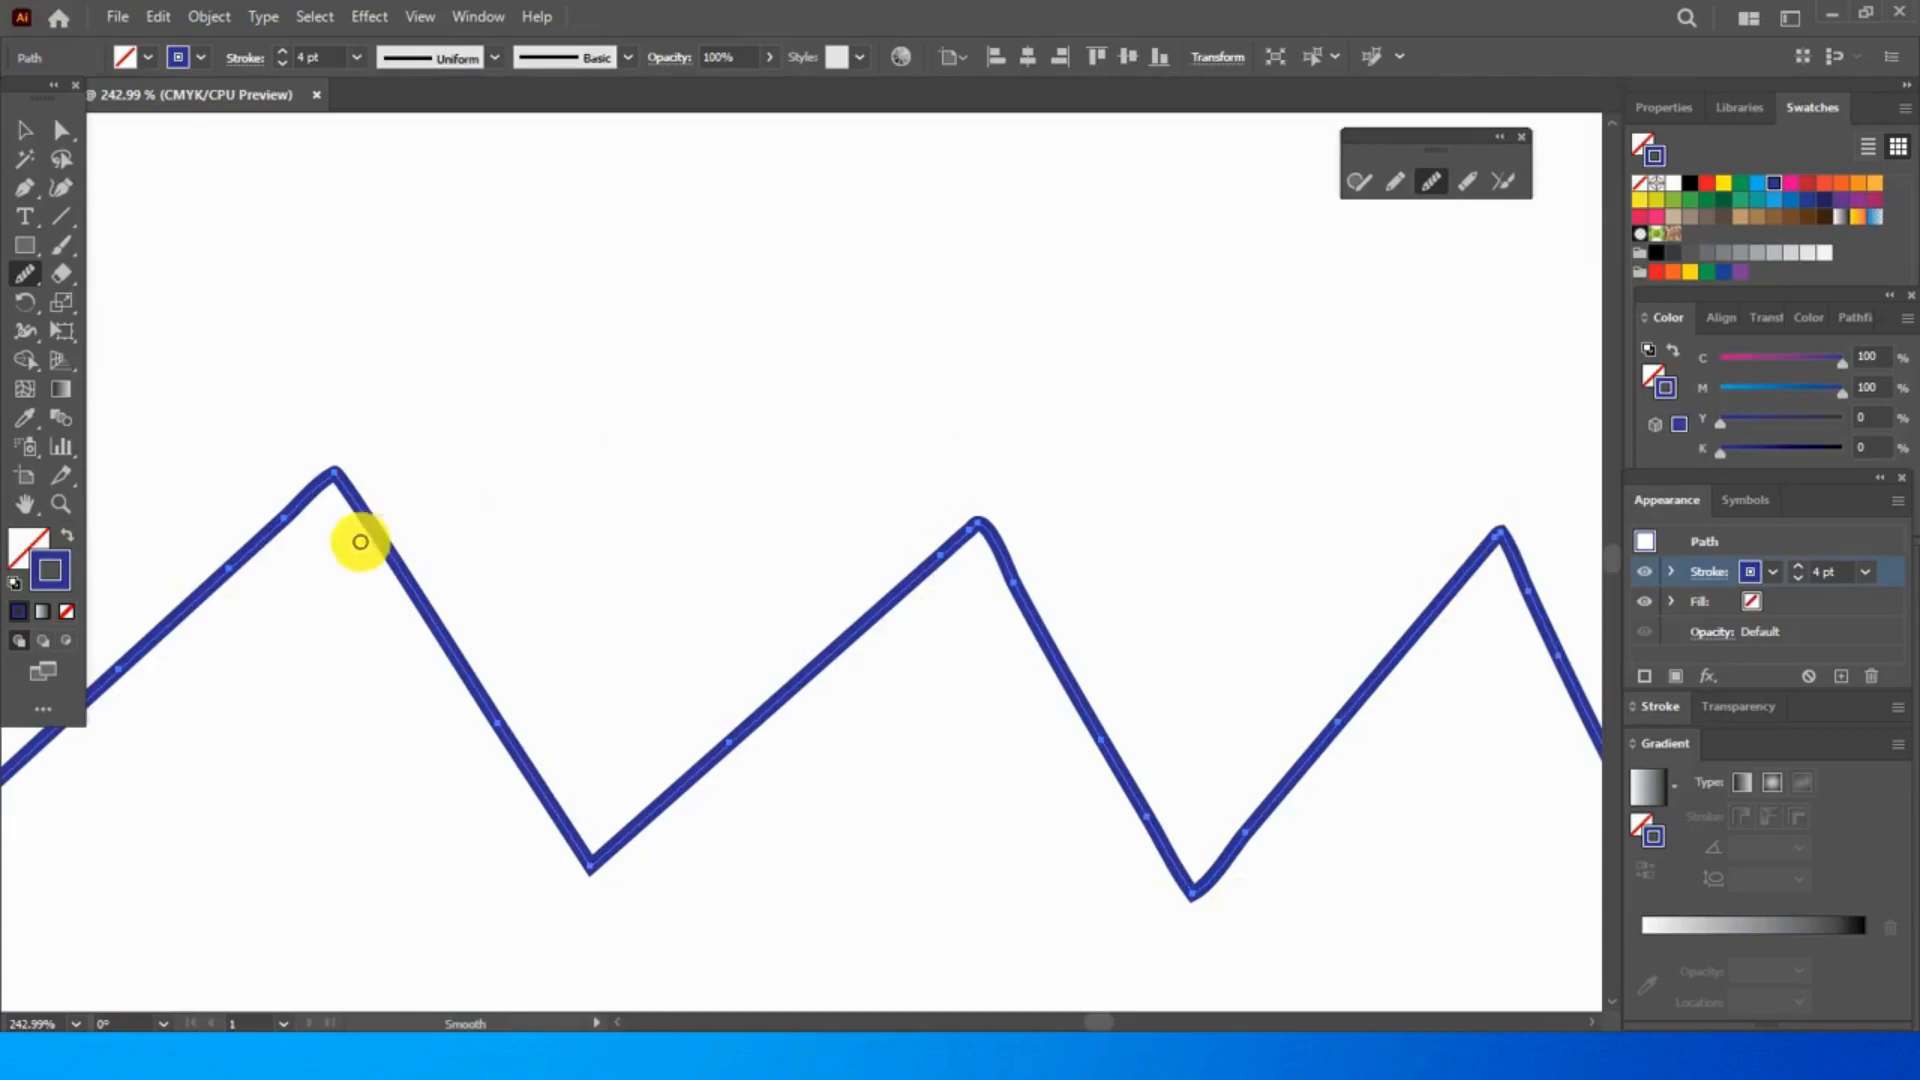
mouse_move(591, 902)
mouse_down()
mouse_move(587, 852)
mouse_move(620, 836)
mouse_up()
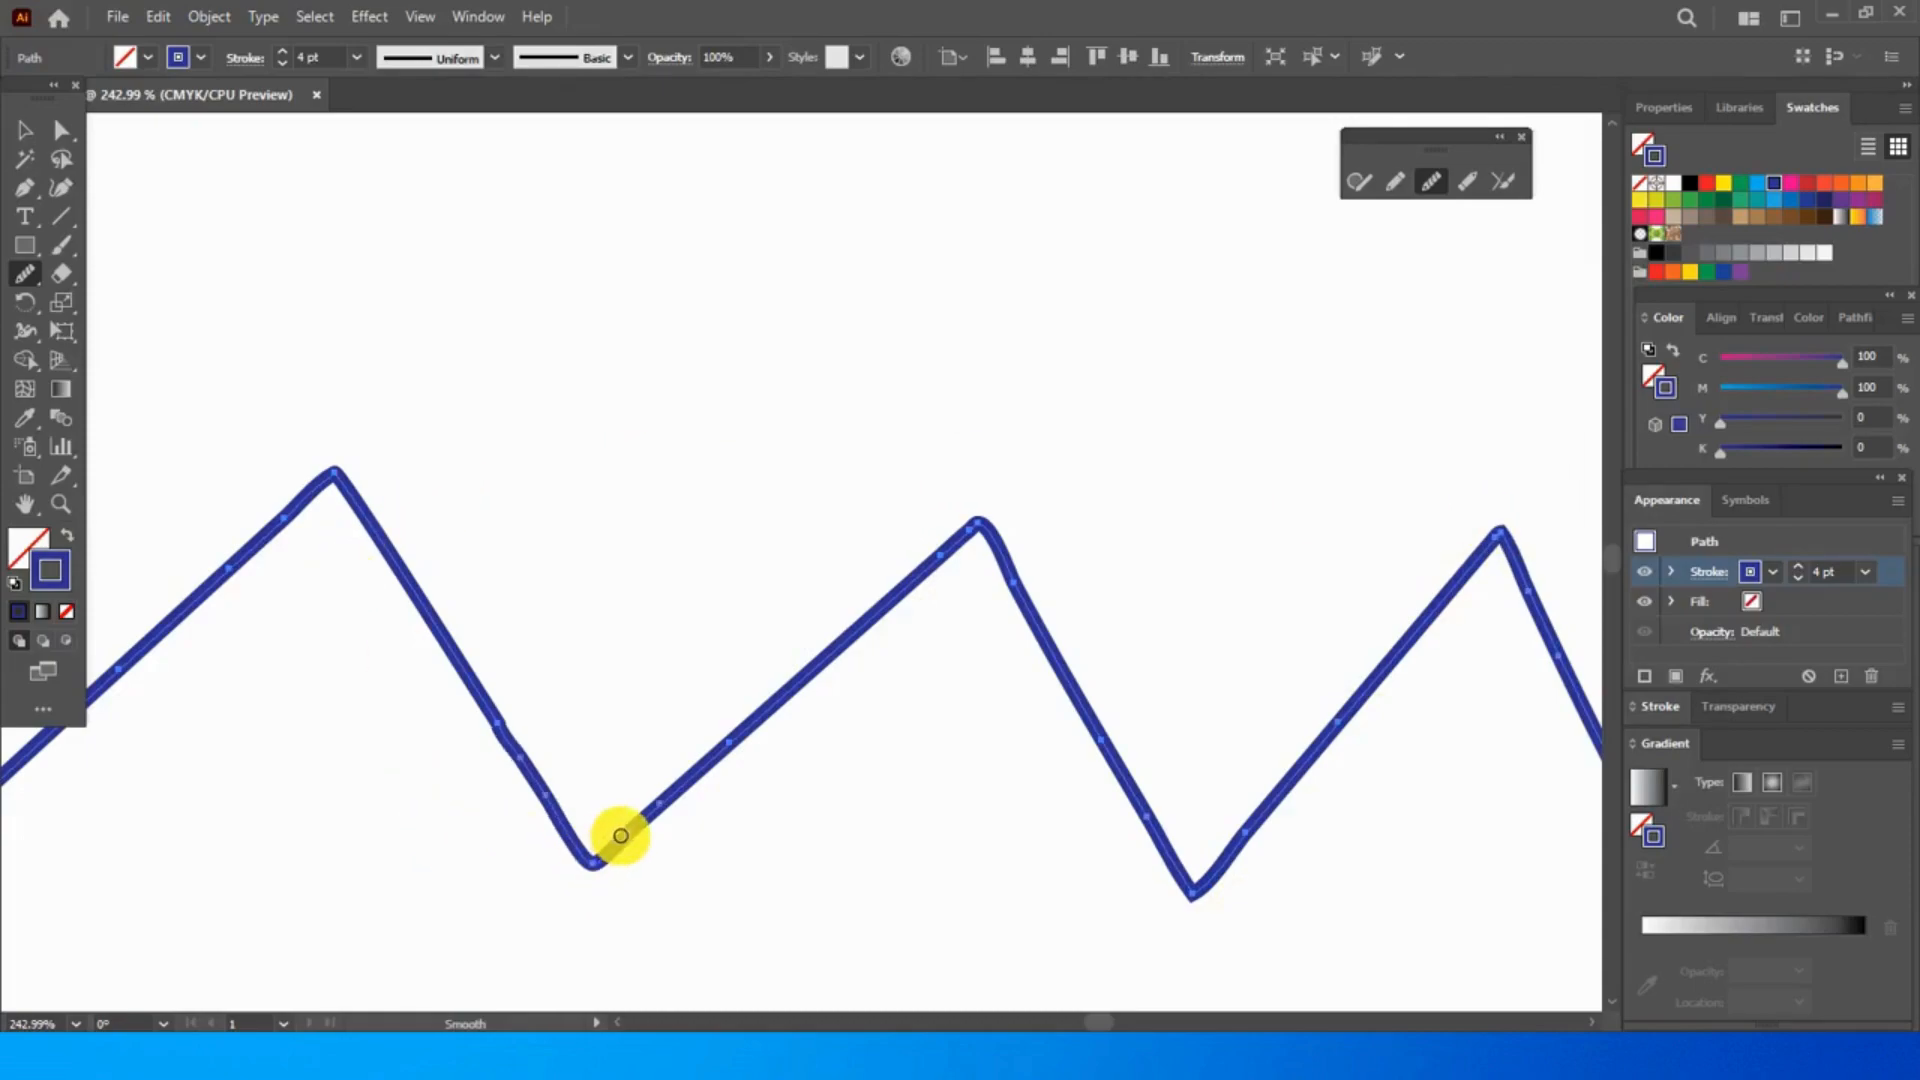
mouse_move(792, 692)
mouse_down()
mouse_move(729, 748)
mouse_move(738, 731)
mouse_up()
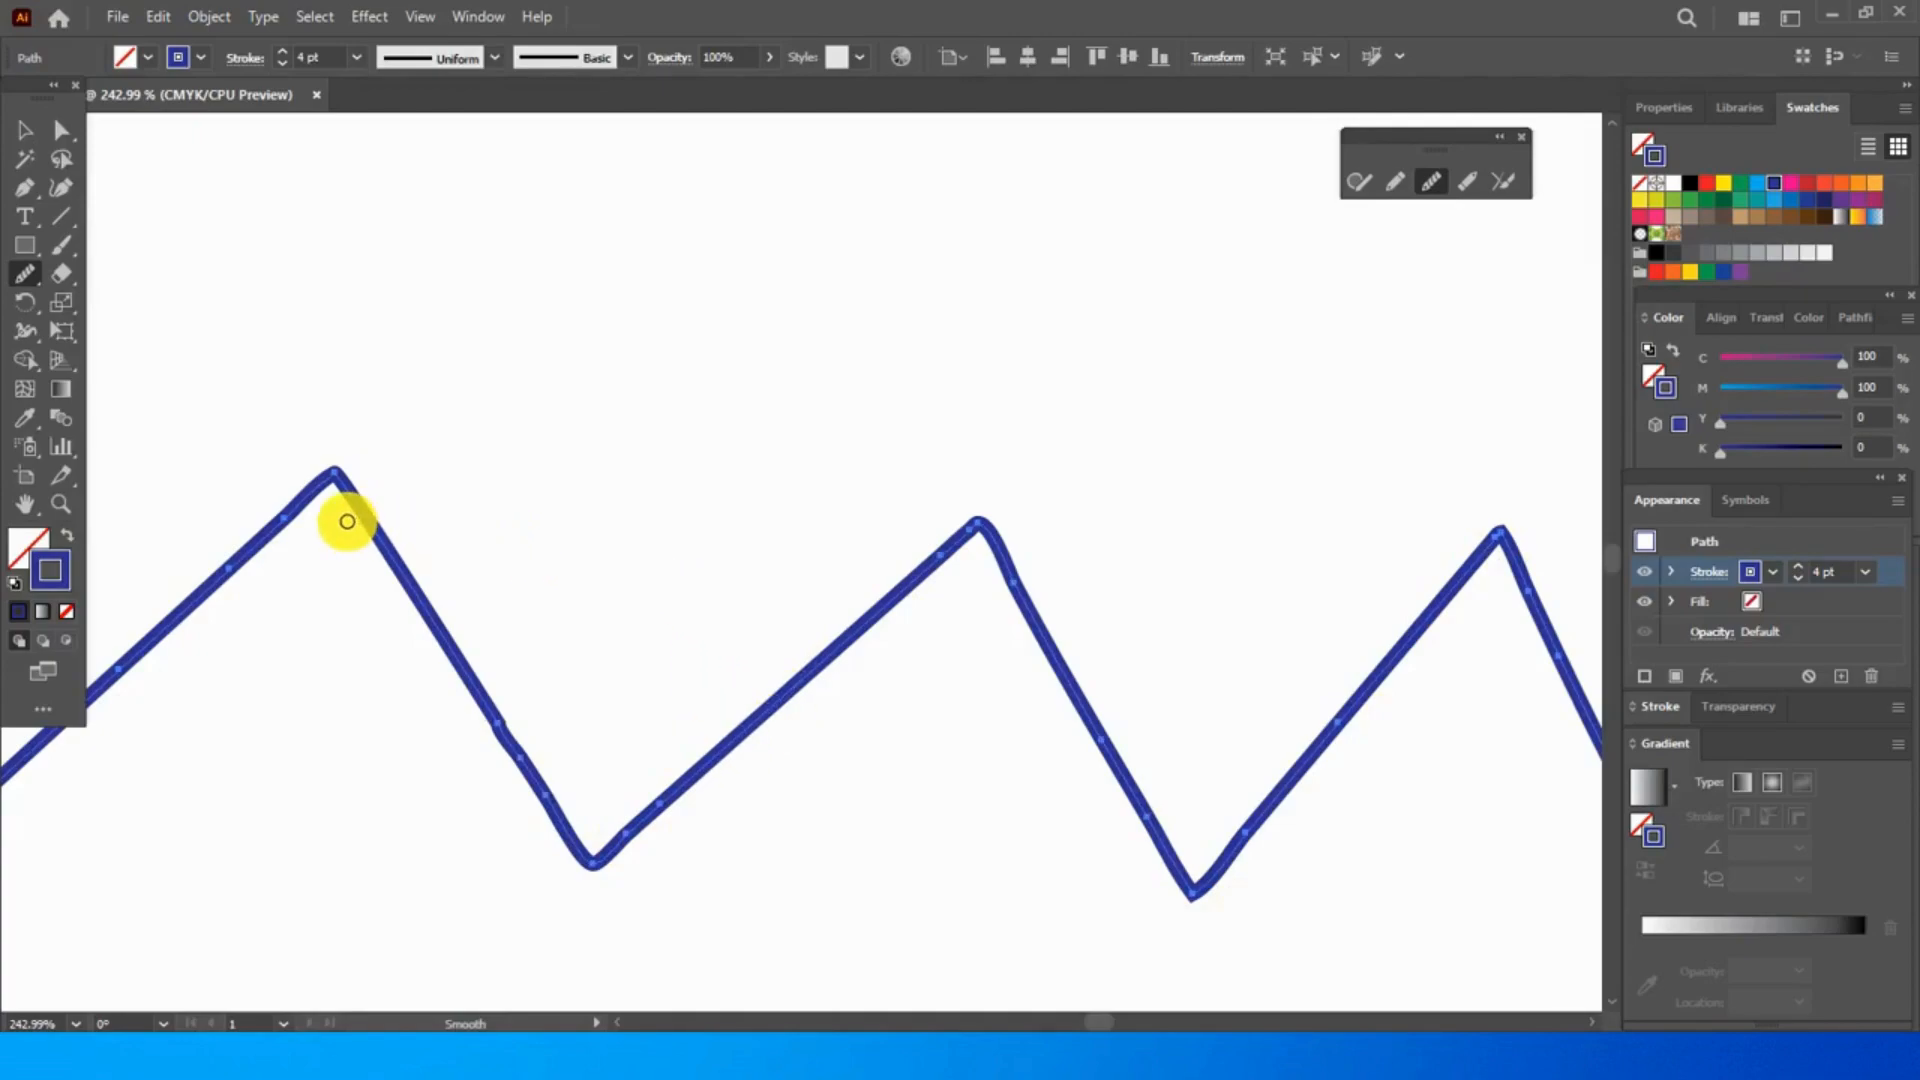
- Draw a long slanted and a short nearly horizontal line segment above the zigzag, and try the Smooth tool on the short one
click(58, 218)
drag(321, 244, 777, 330)
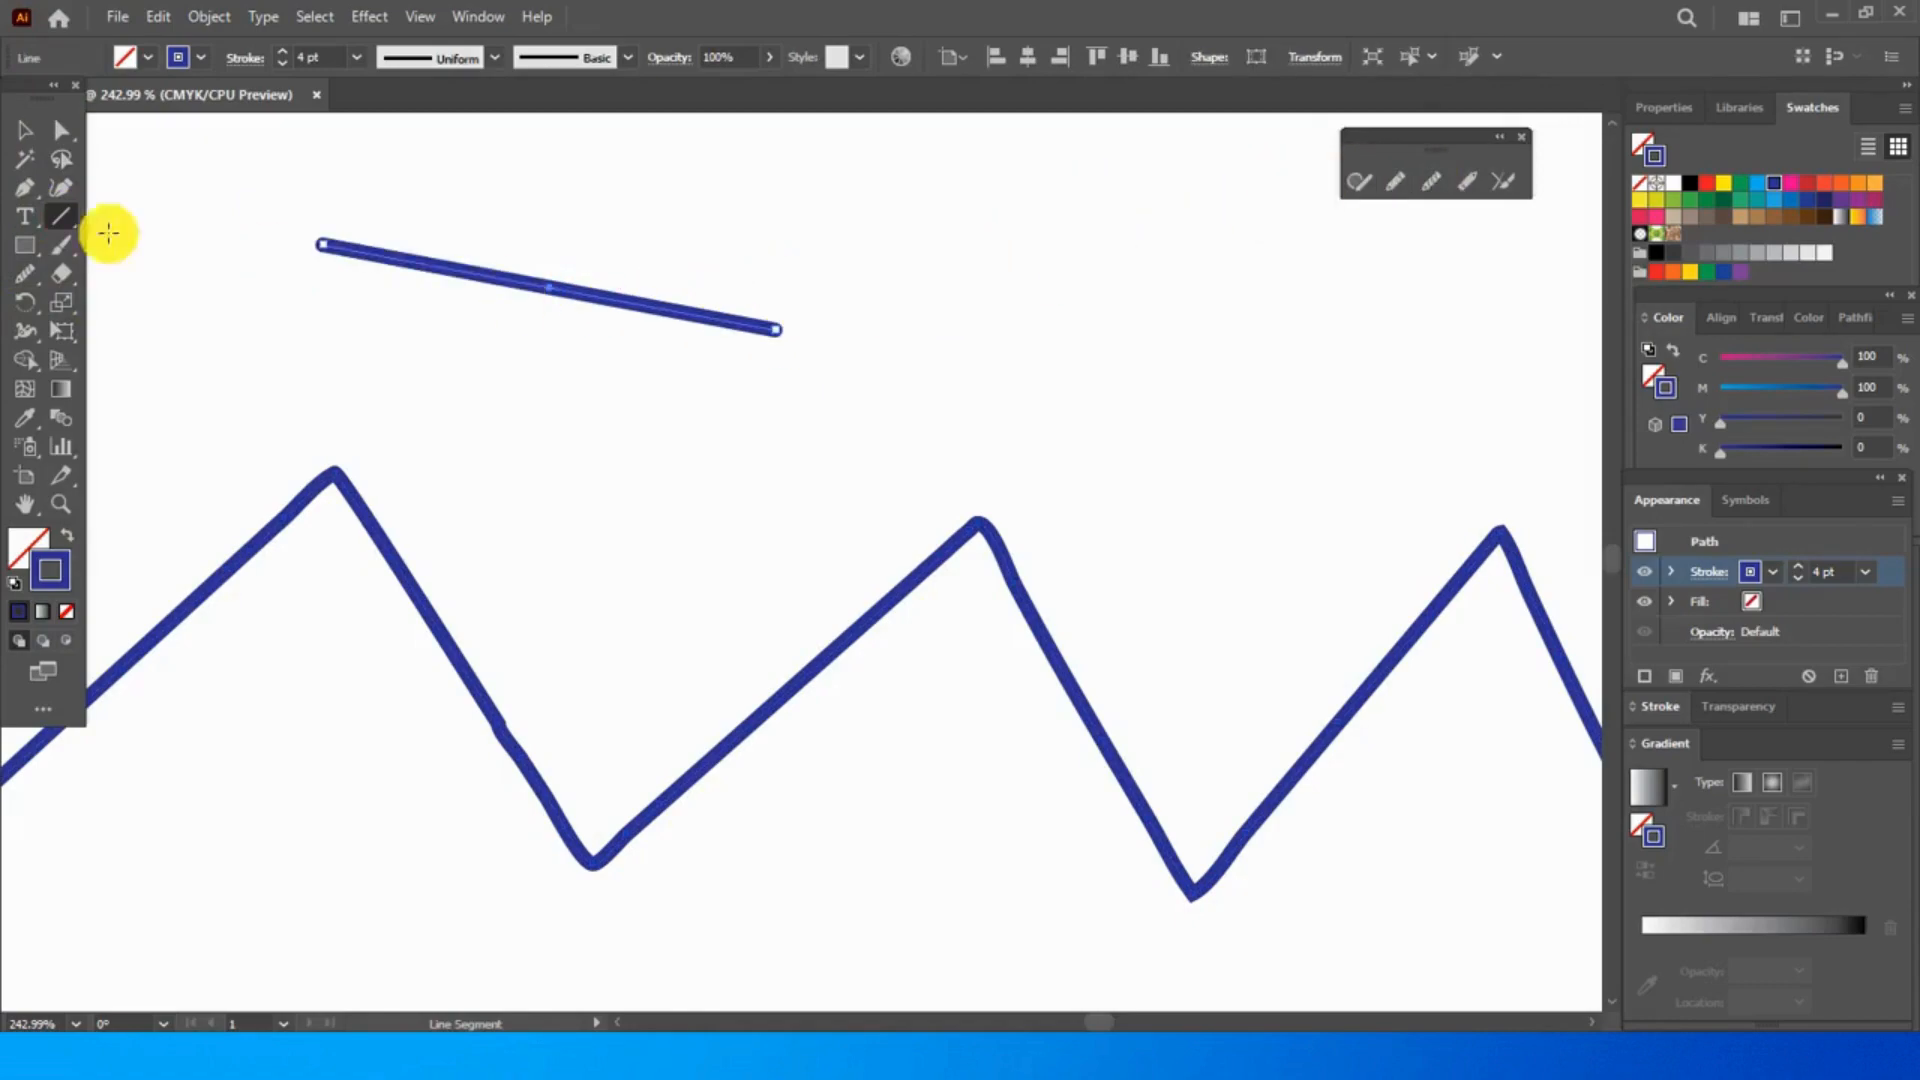
drag(782, 382, 965, 386)
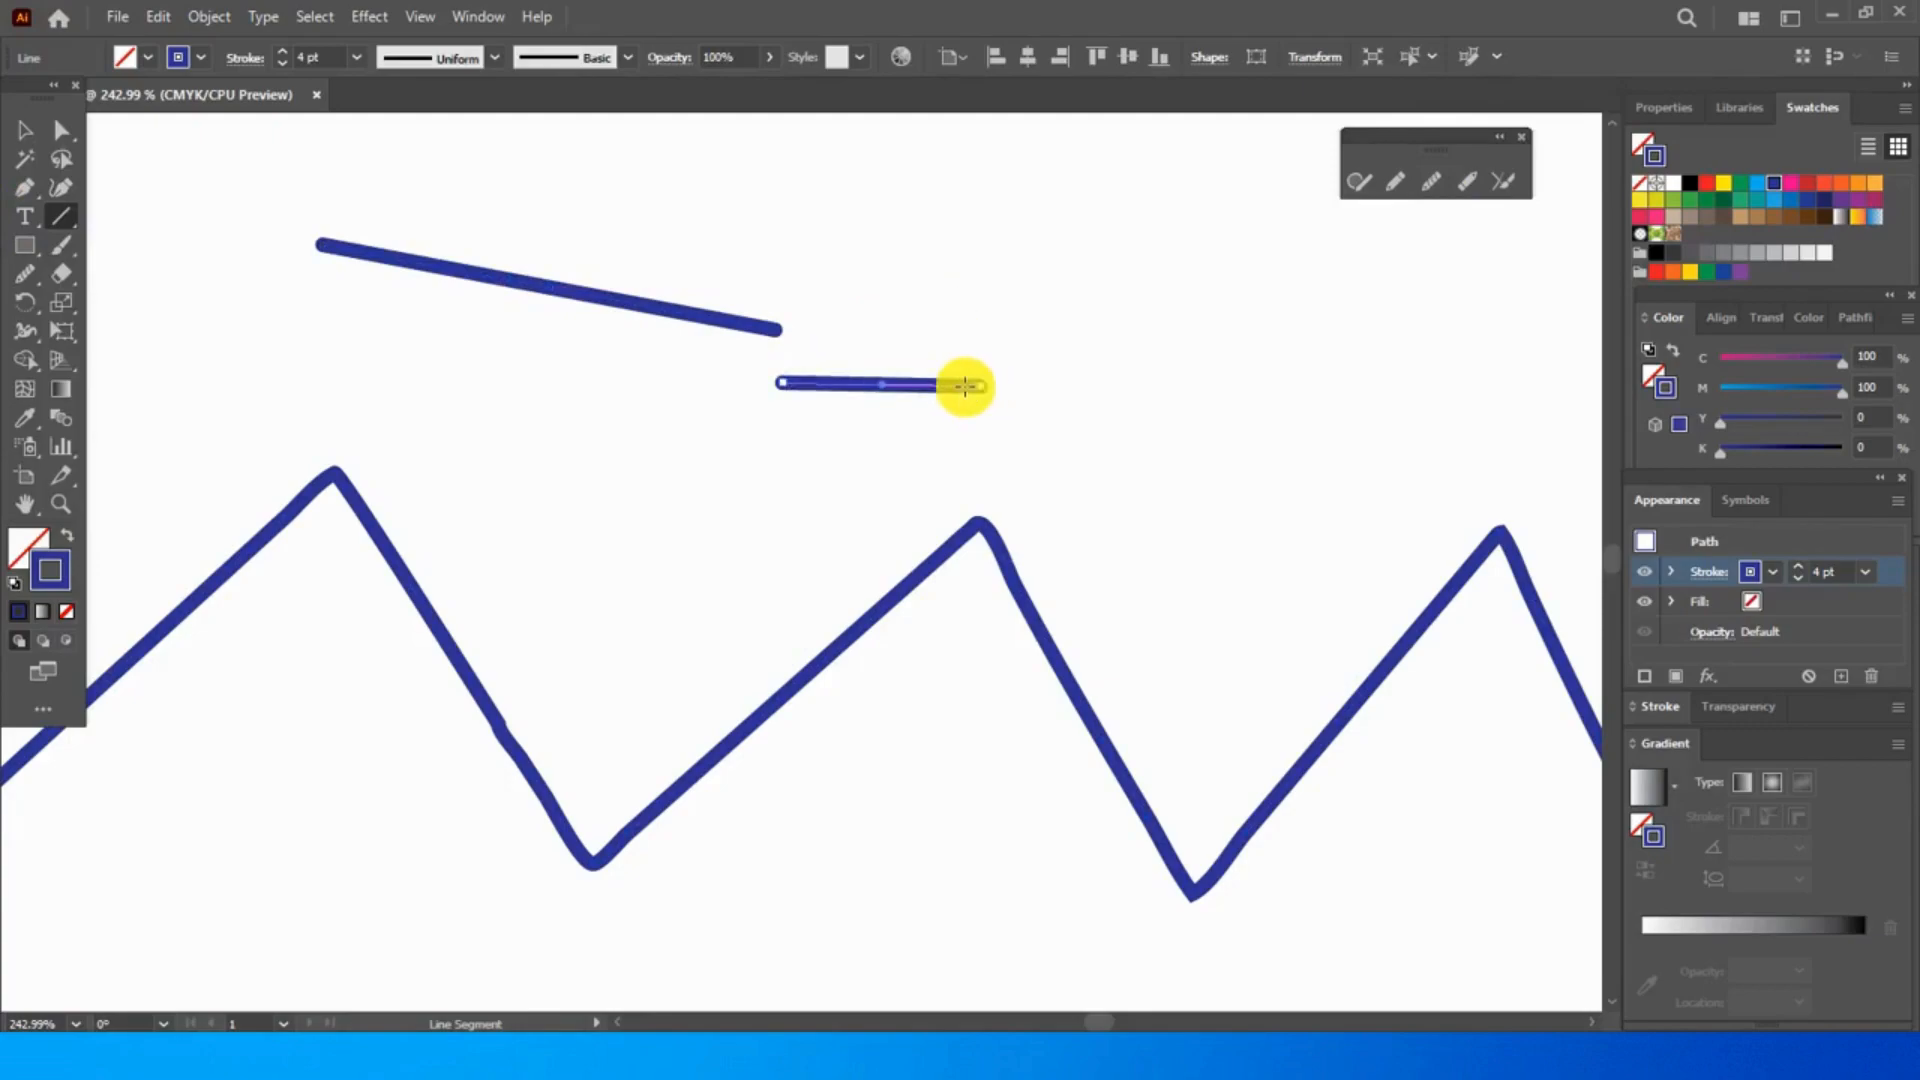
click(977, 264)
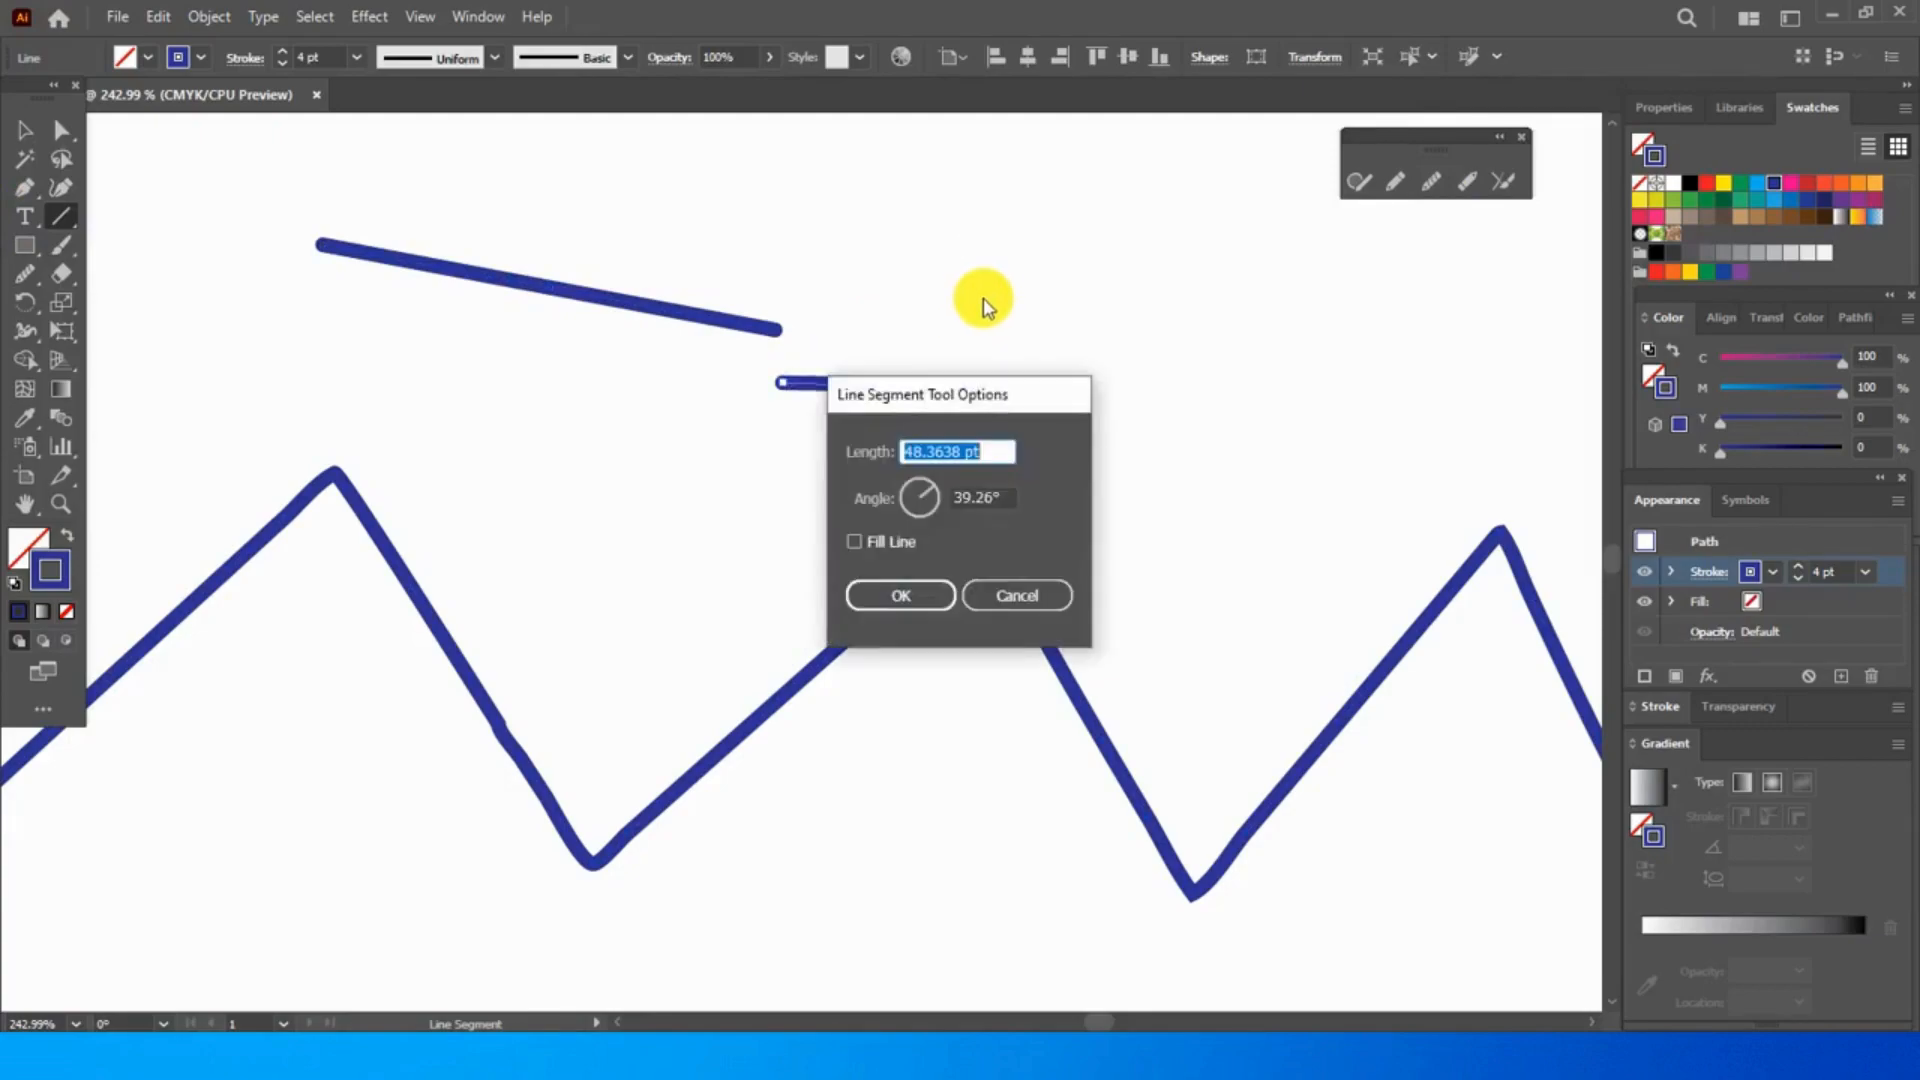
click(1010, 596)
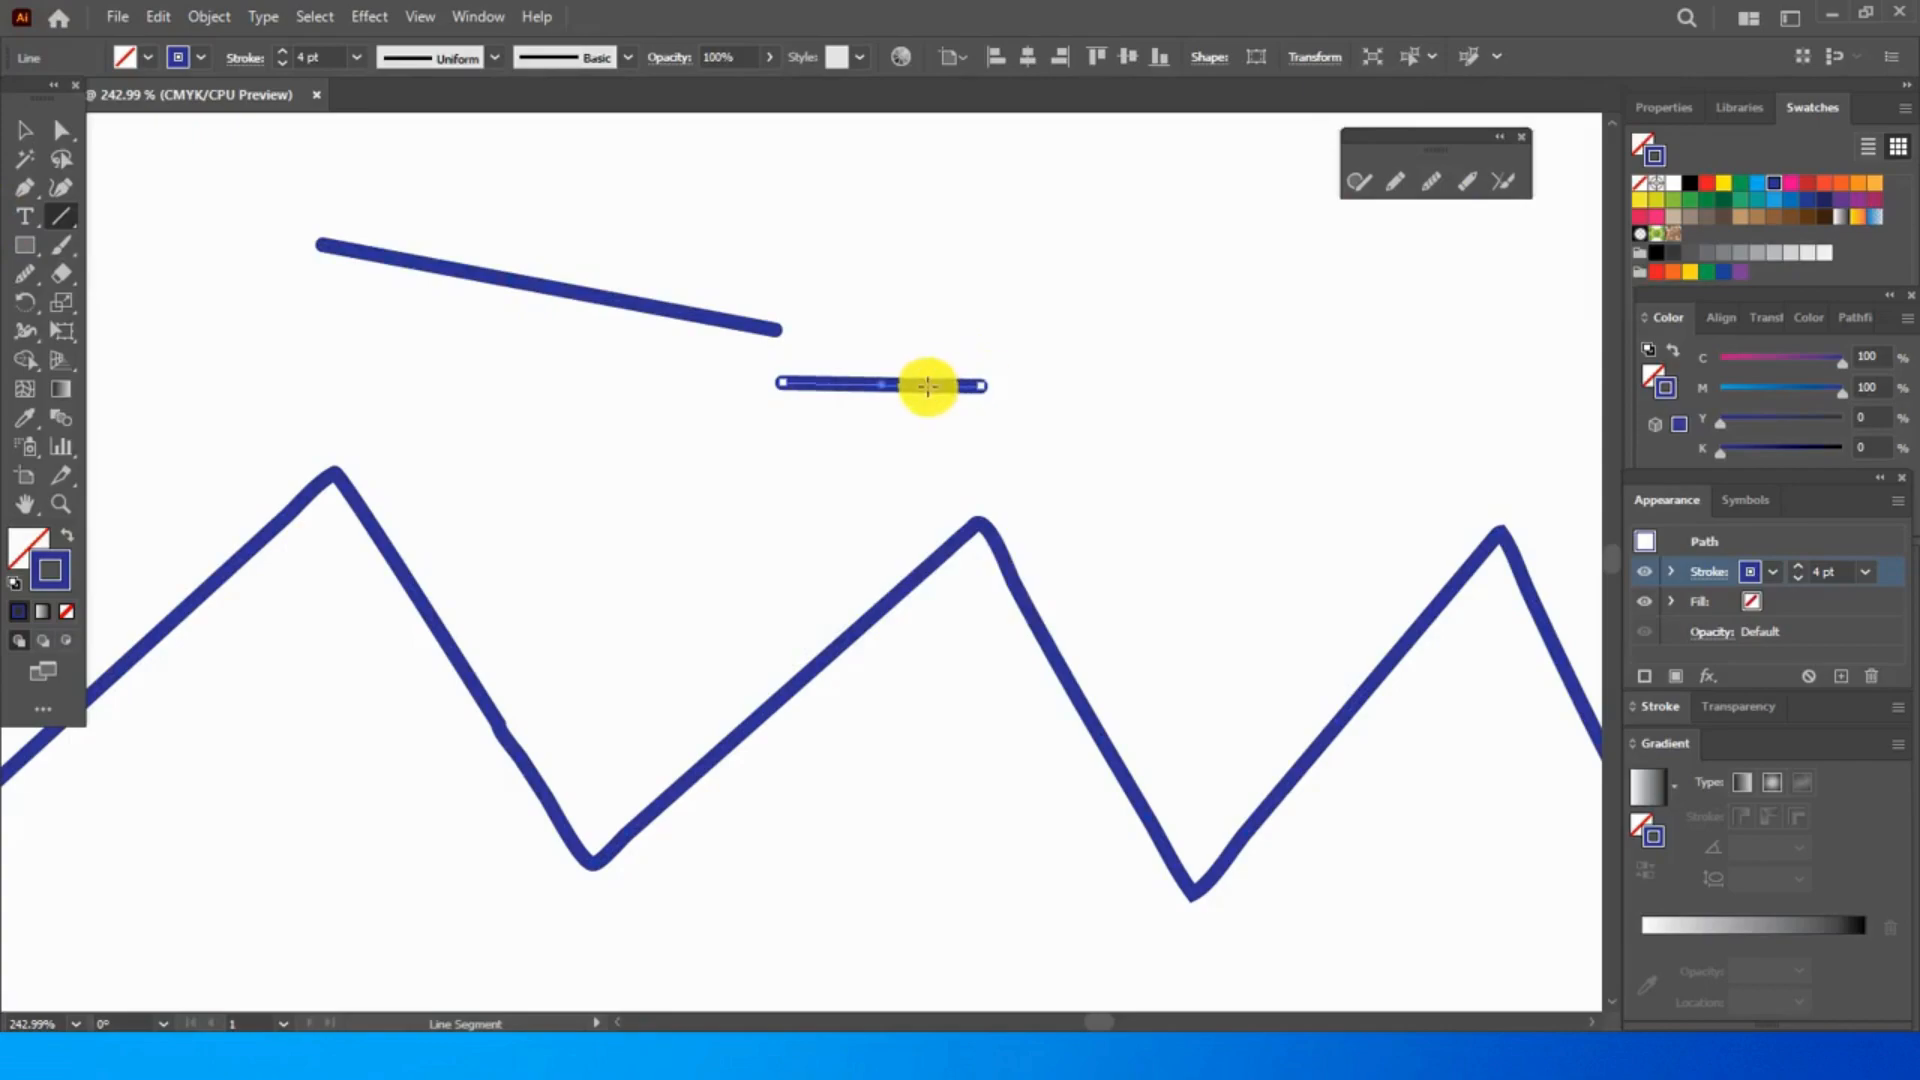
click(1429, 188)
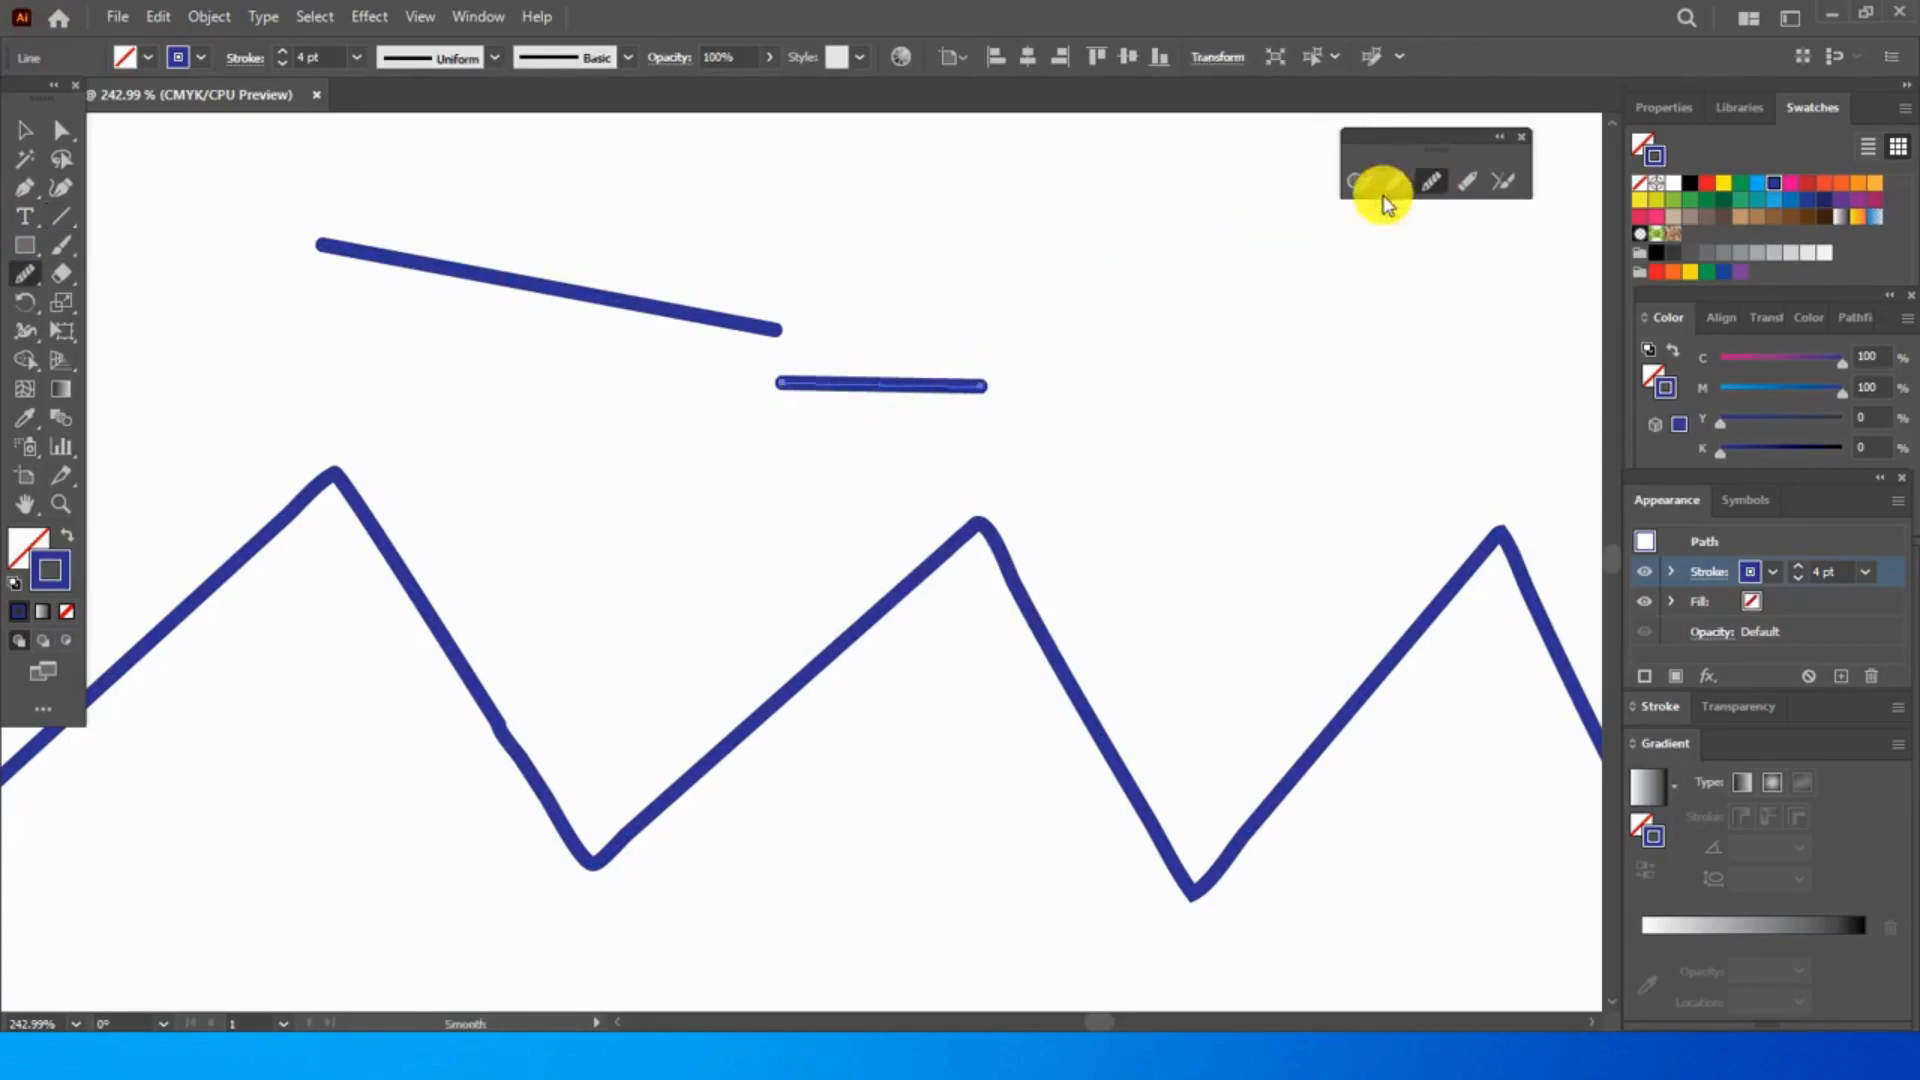
mouse_move(862, 381)
mouse_down()
mouse_move(959, 400)
mouse_move(994, 381)
mouse_up()
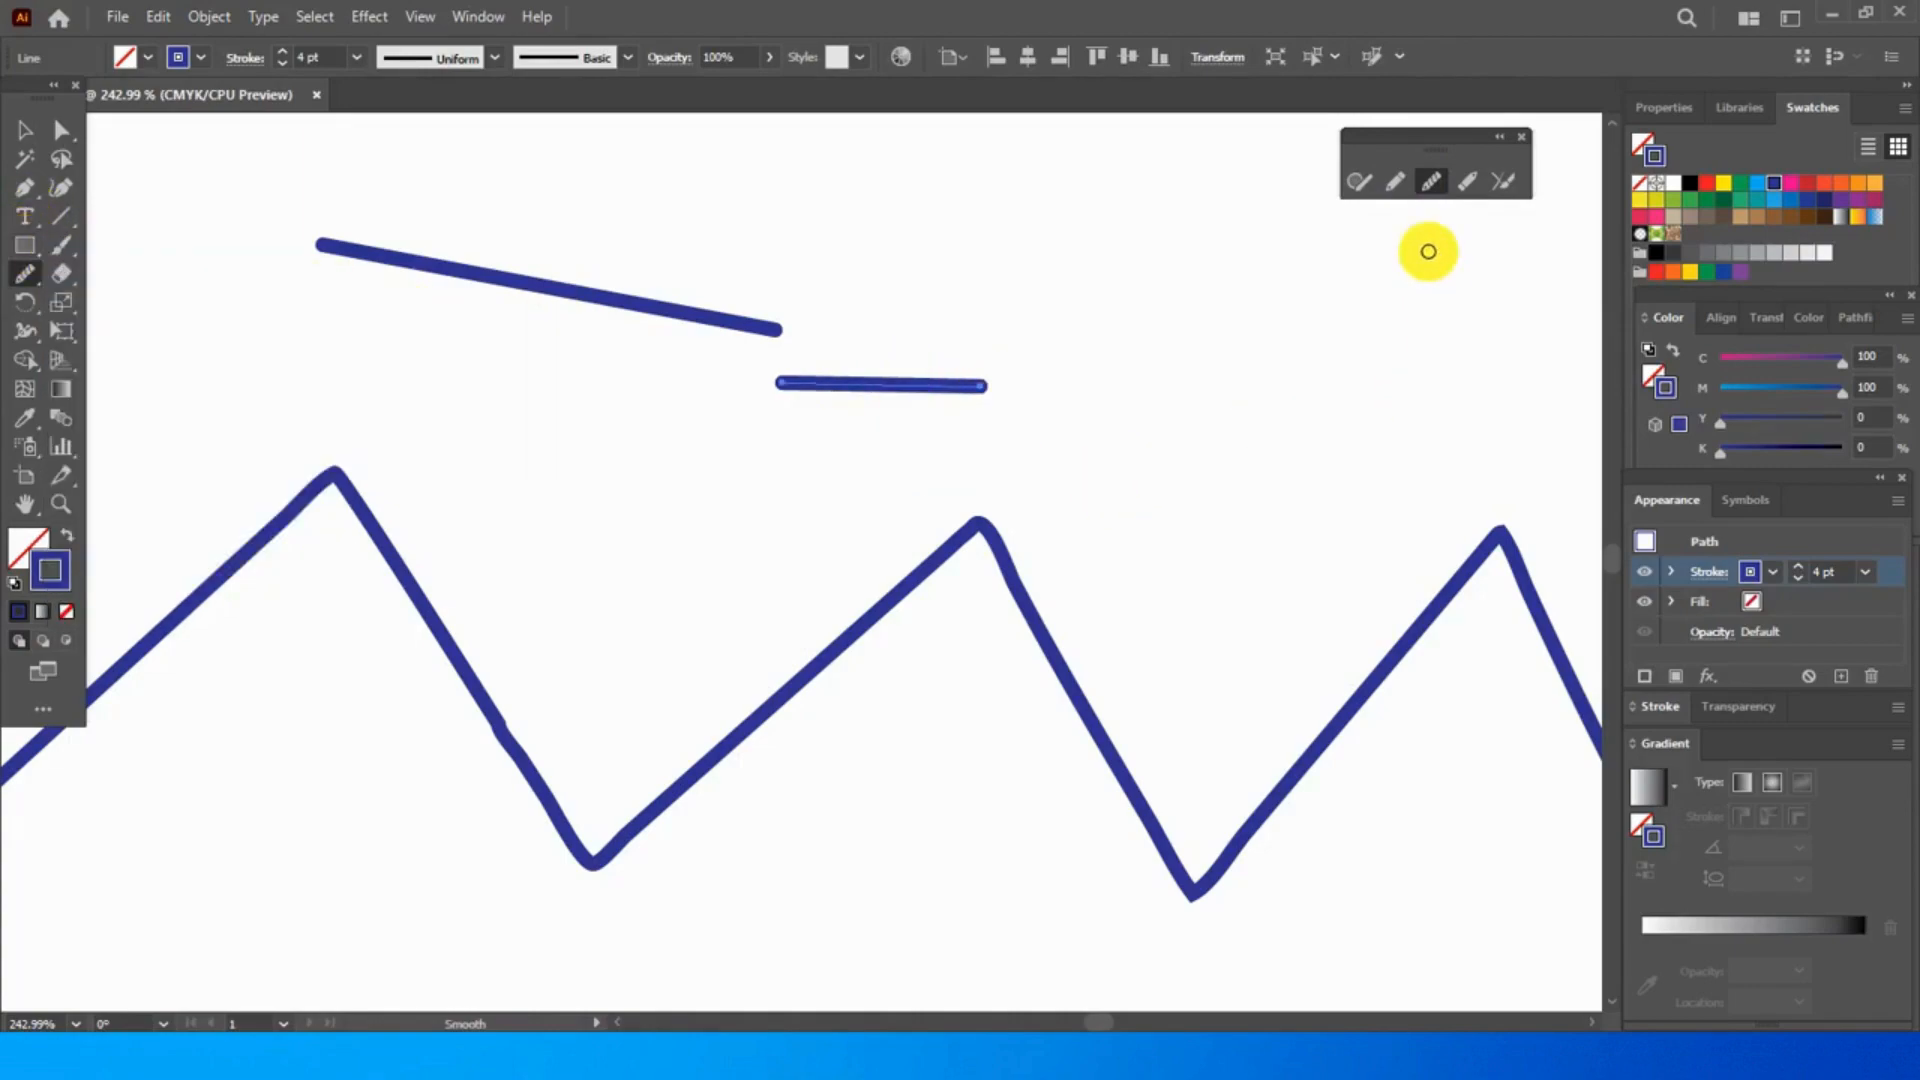
- Draw a small triangle above the valley between the zigzag's second and third peaks with the Shaper tool
click(1362, 186)
mouse_move(1187, 383)
mouse_down()
mouse_move(1139, 549)
mouse_move(1295, 534)
mouse_up()
drag(1237, 449, 1185, 385)
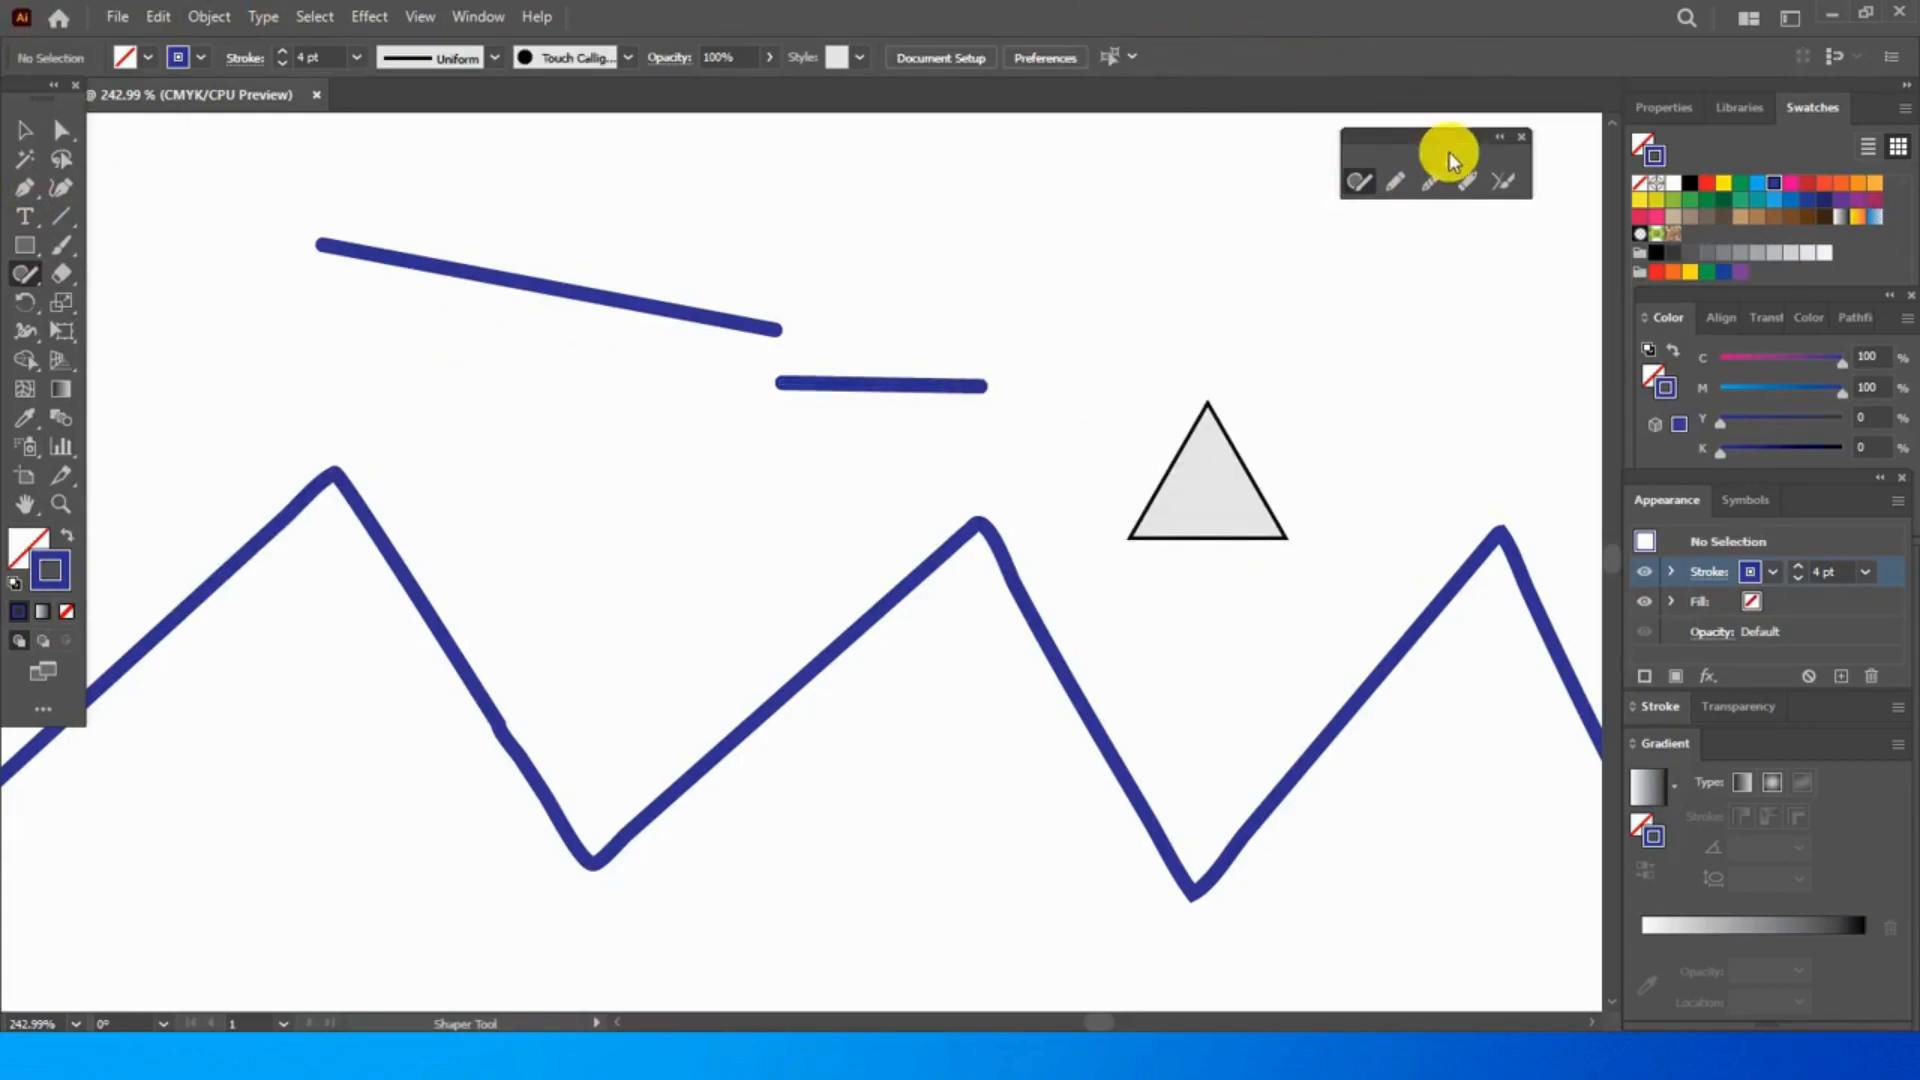
- Try to round the triangle's two lower corners with the Smooth tool
click(1433, 182)
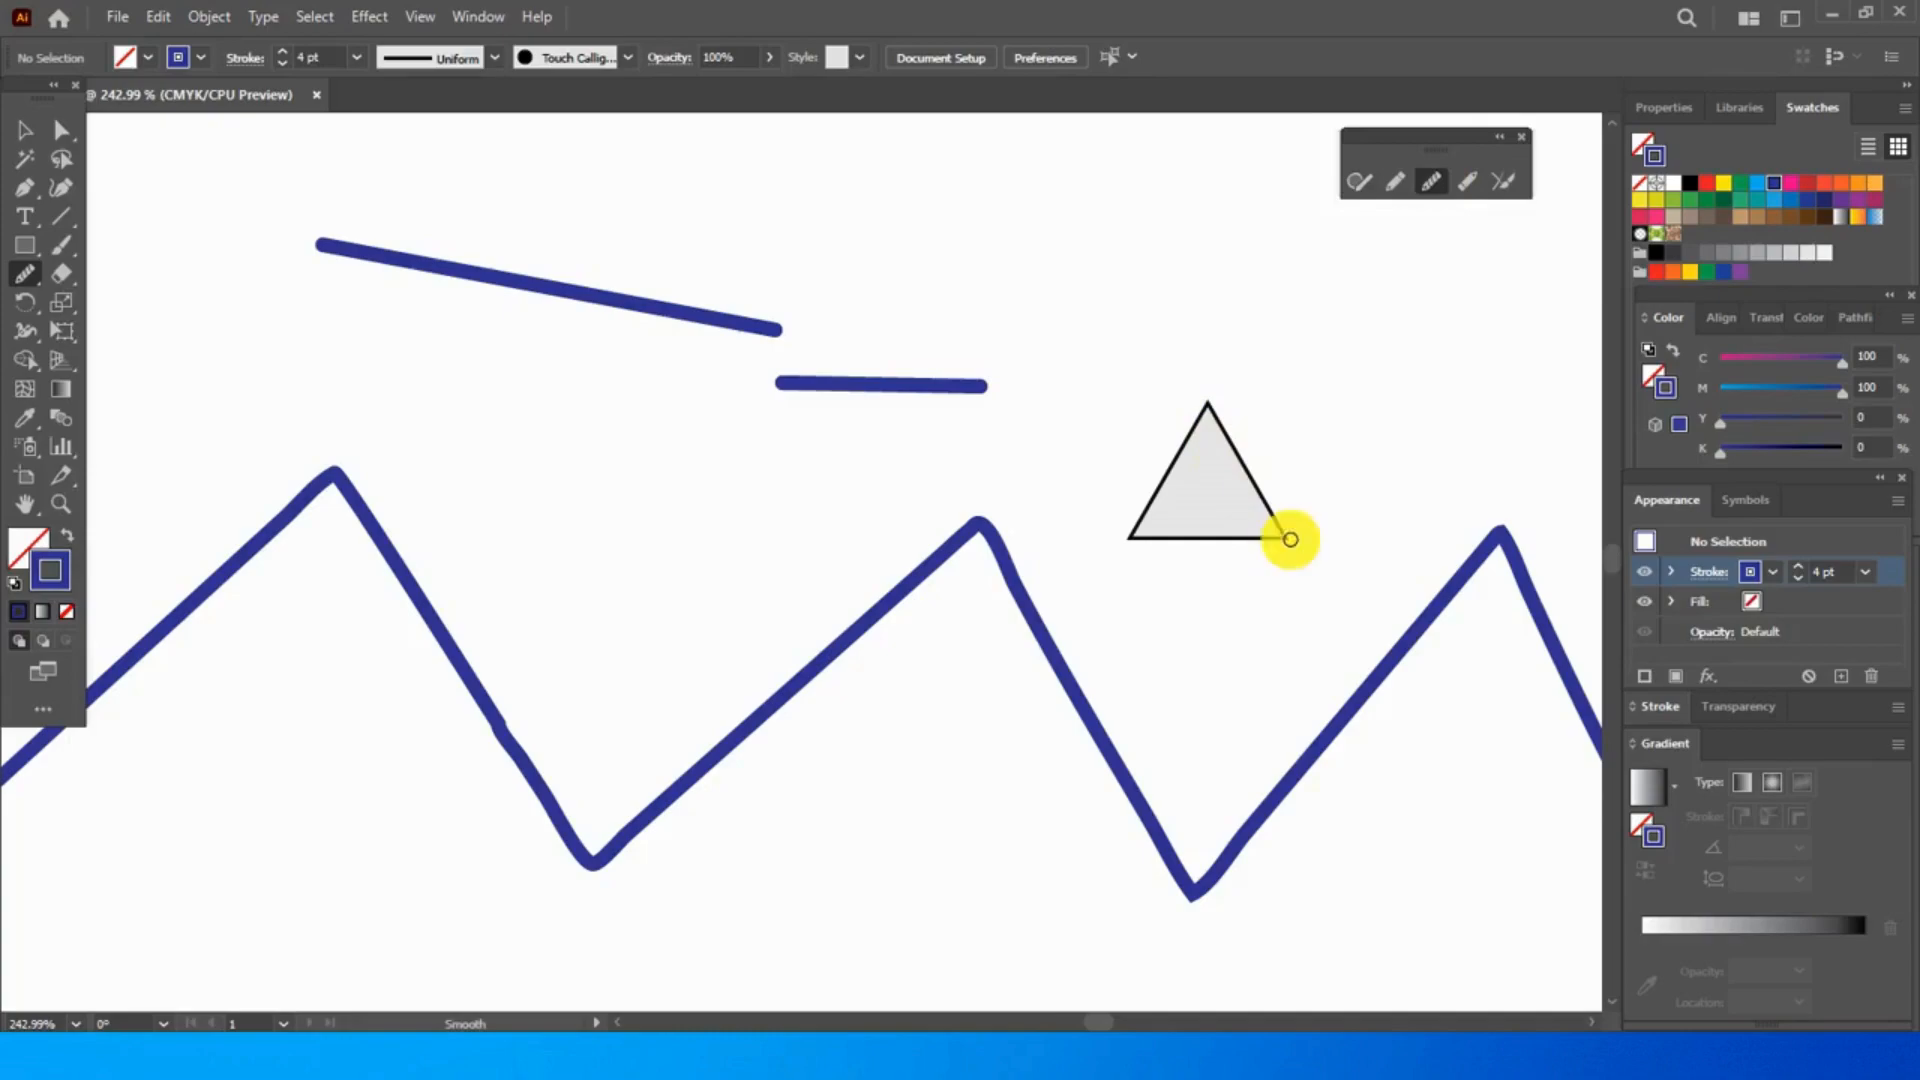
drag(1303, 528, 1224, 559)
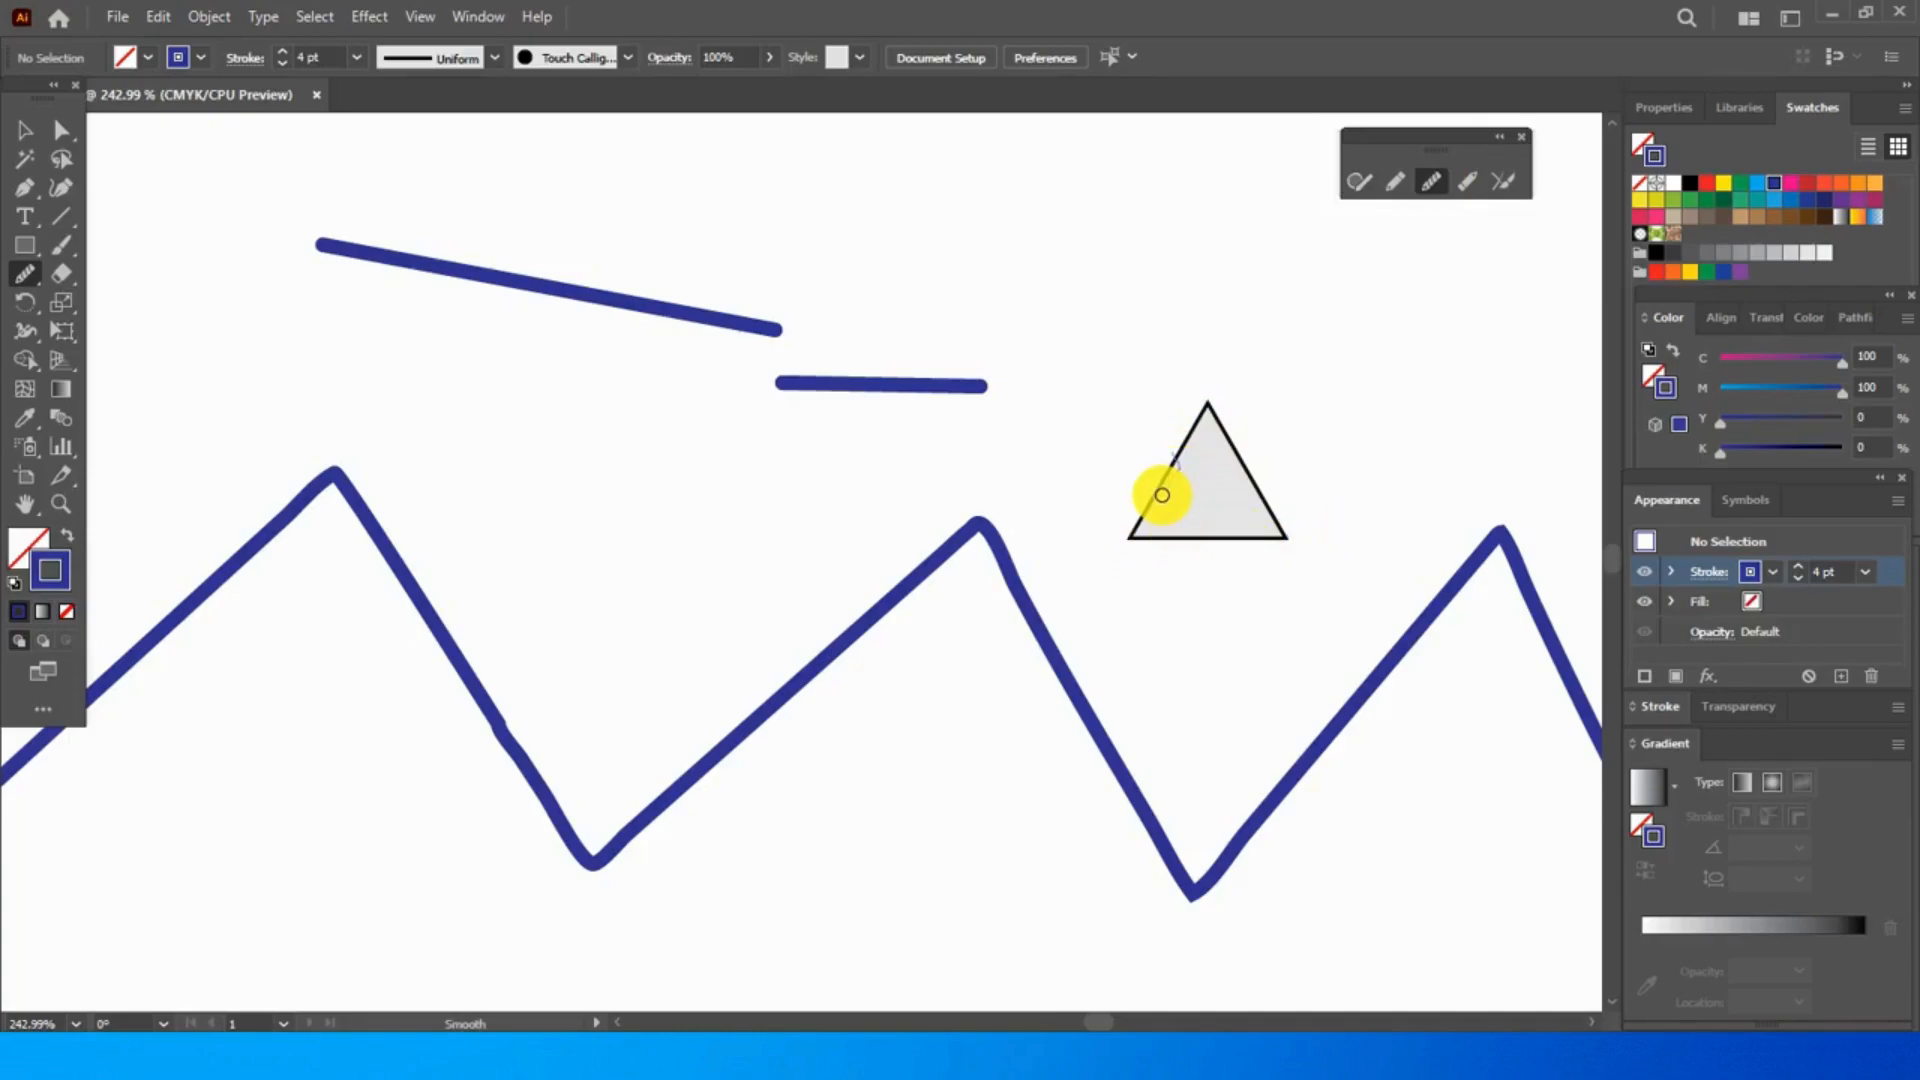
drag(1142, 545, 1114, 552)
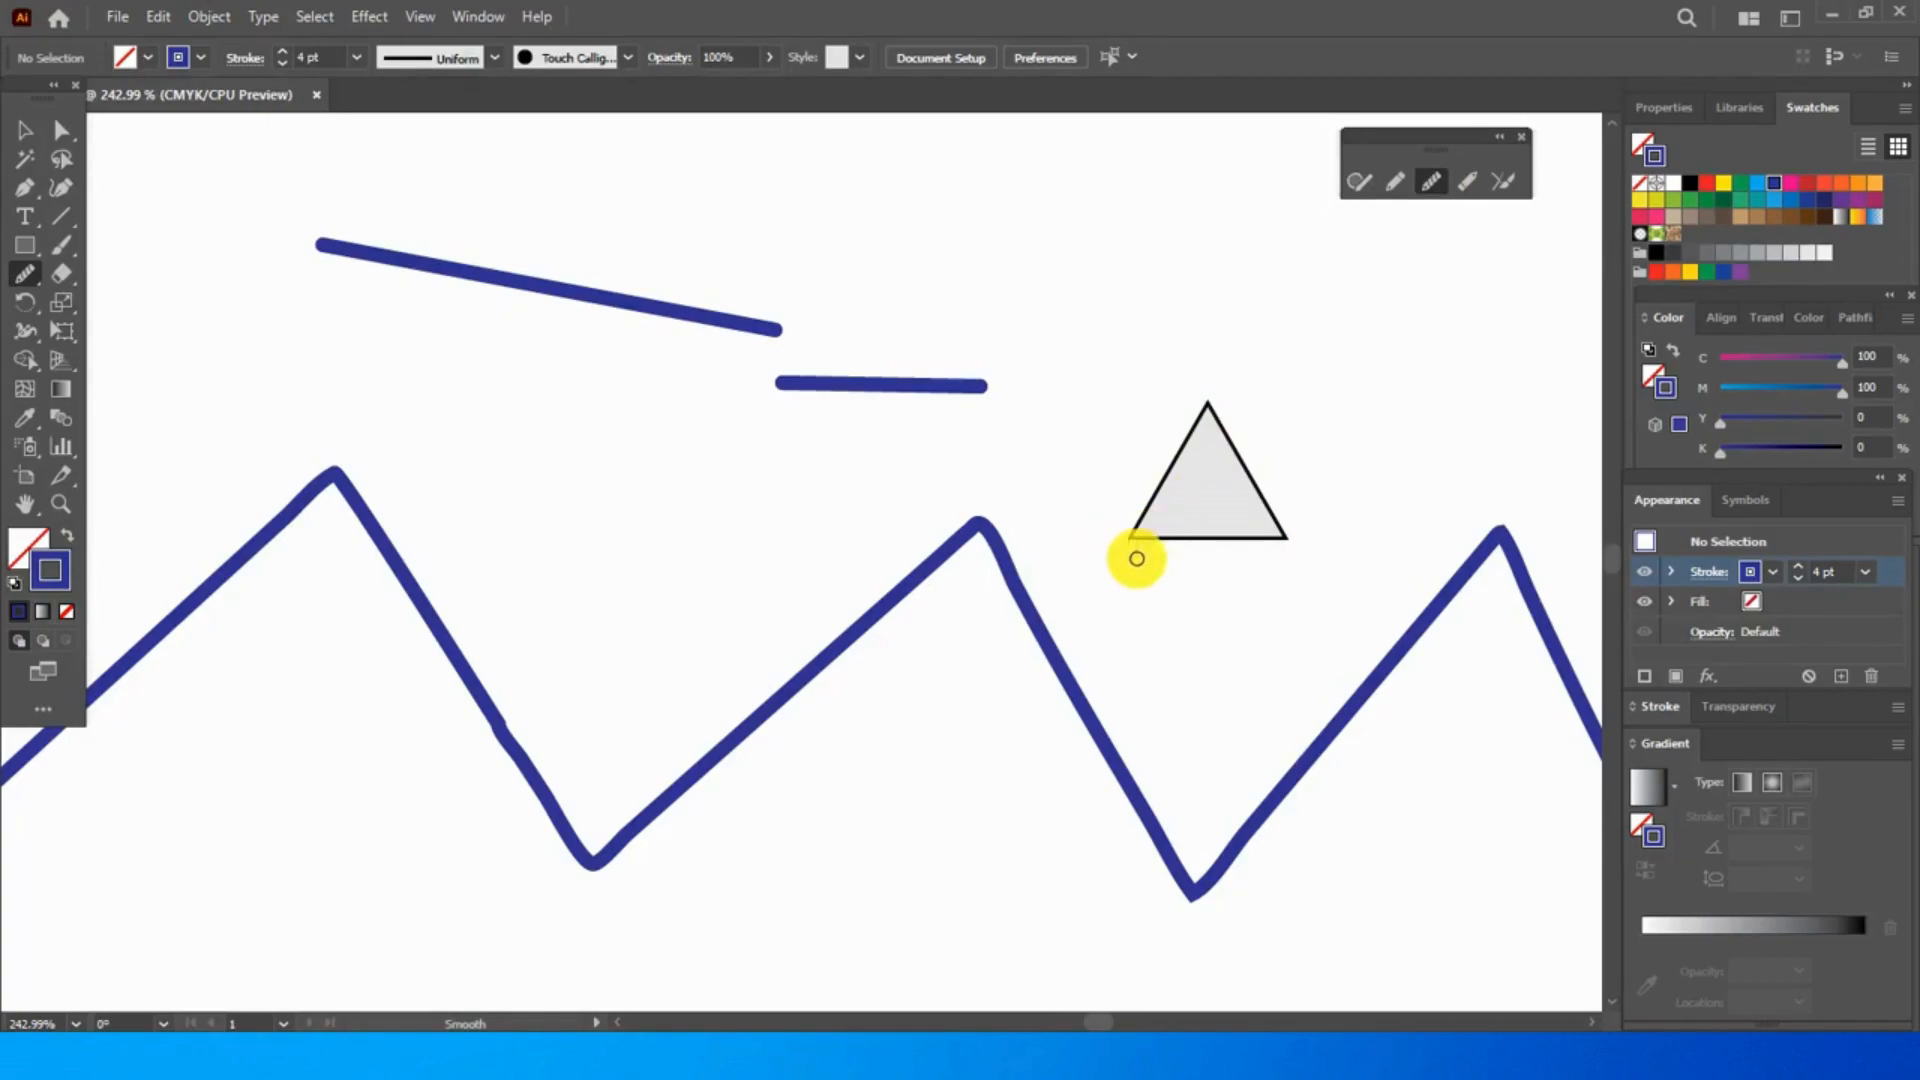
- Try to round the triangle's top corner at close range with the Smooth tool
click(58, 505)
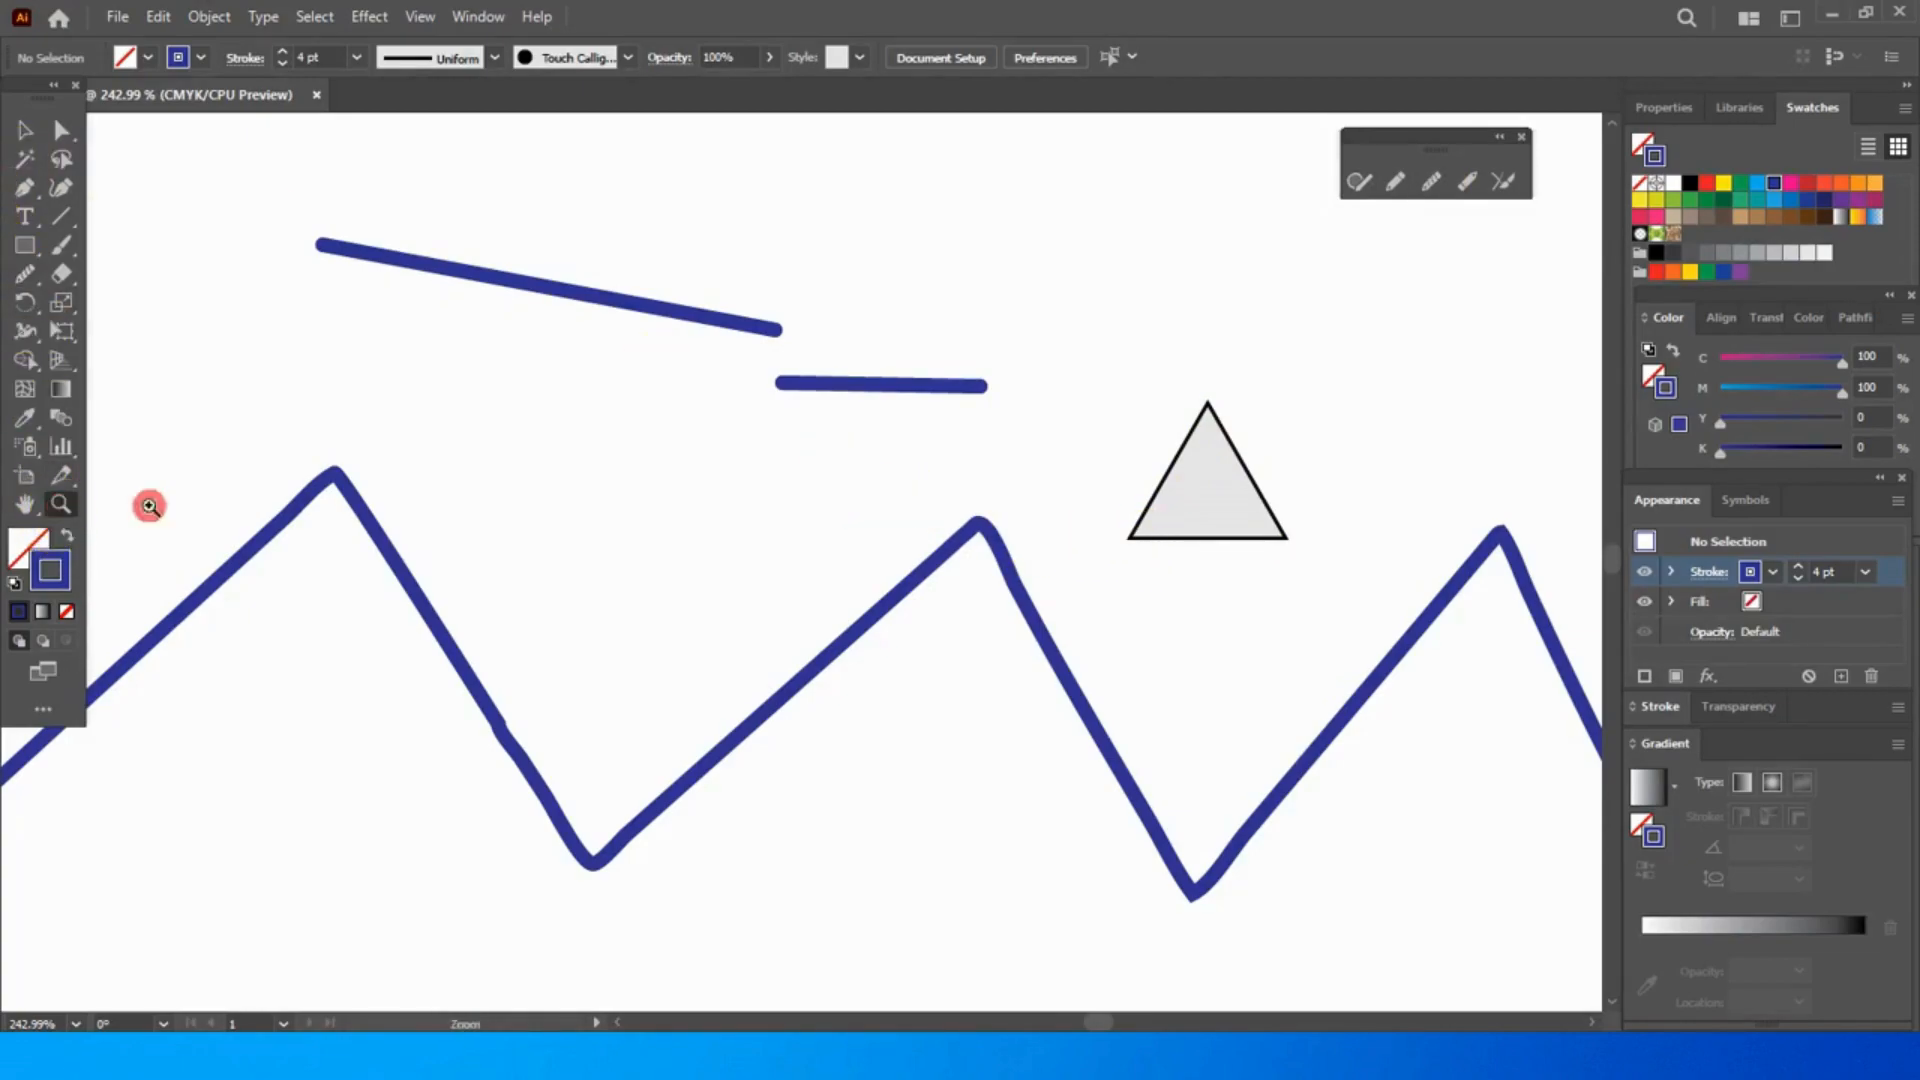
drag(1080, 388, 1299, 577)
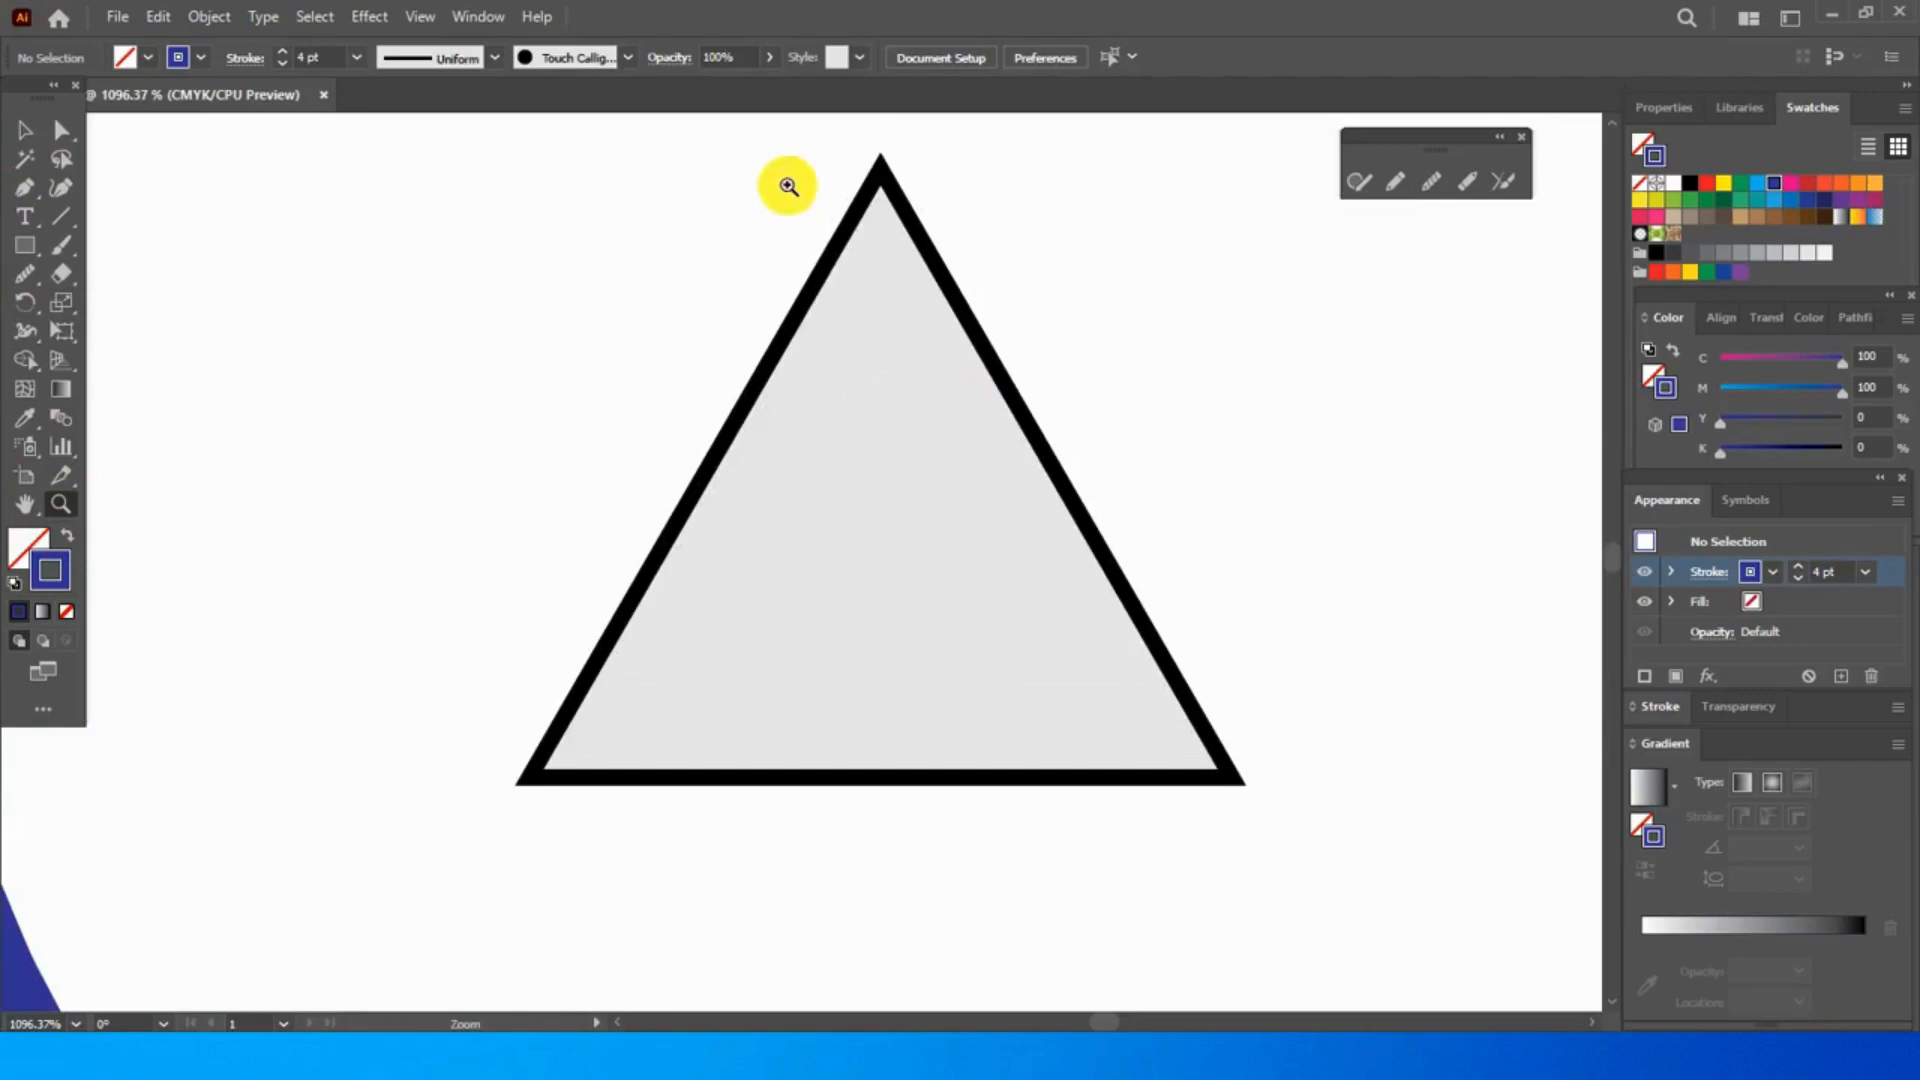
drag(866, 141, 911, 199)
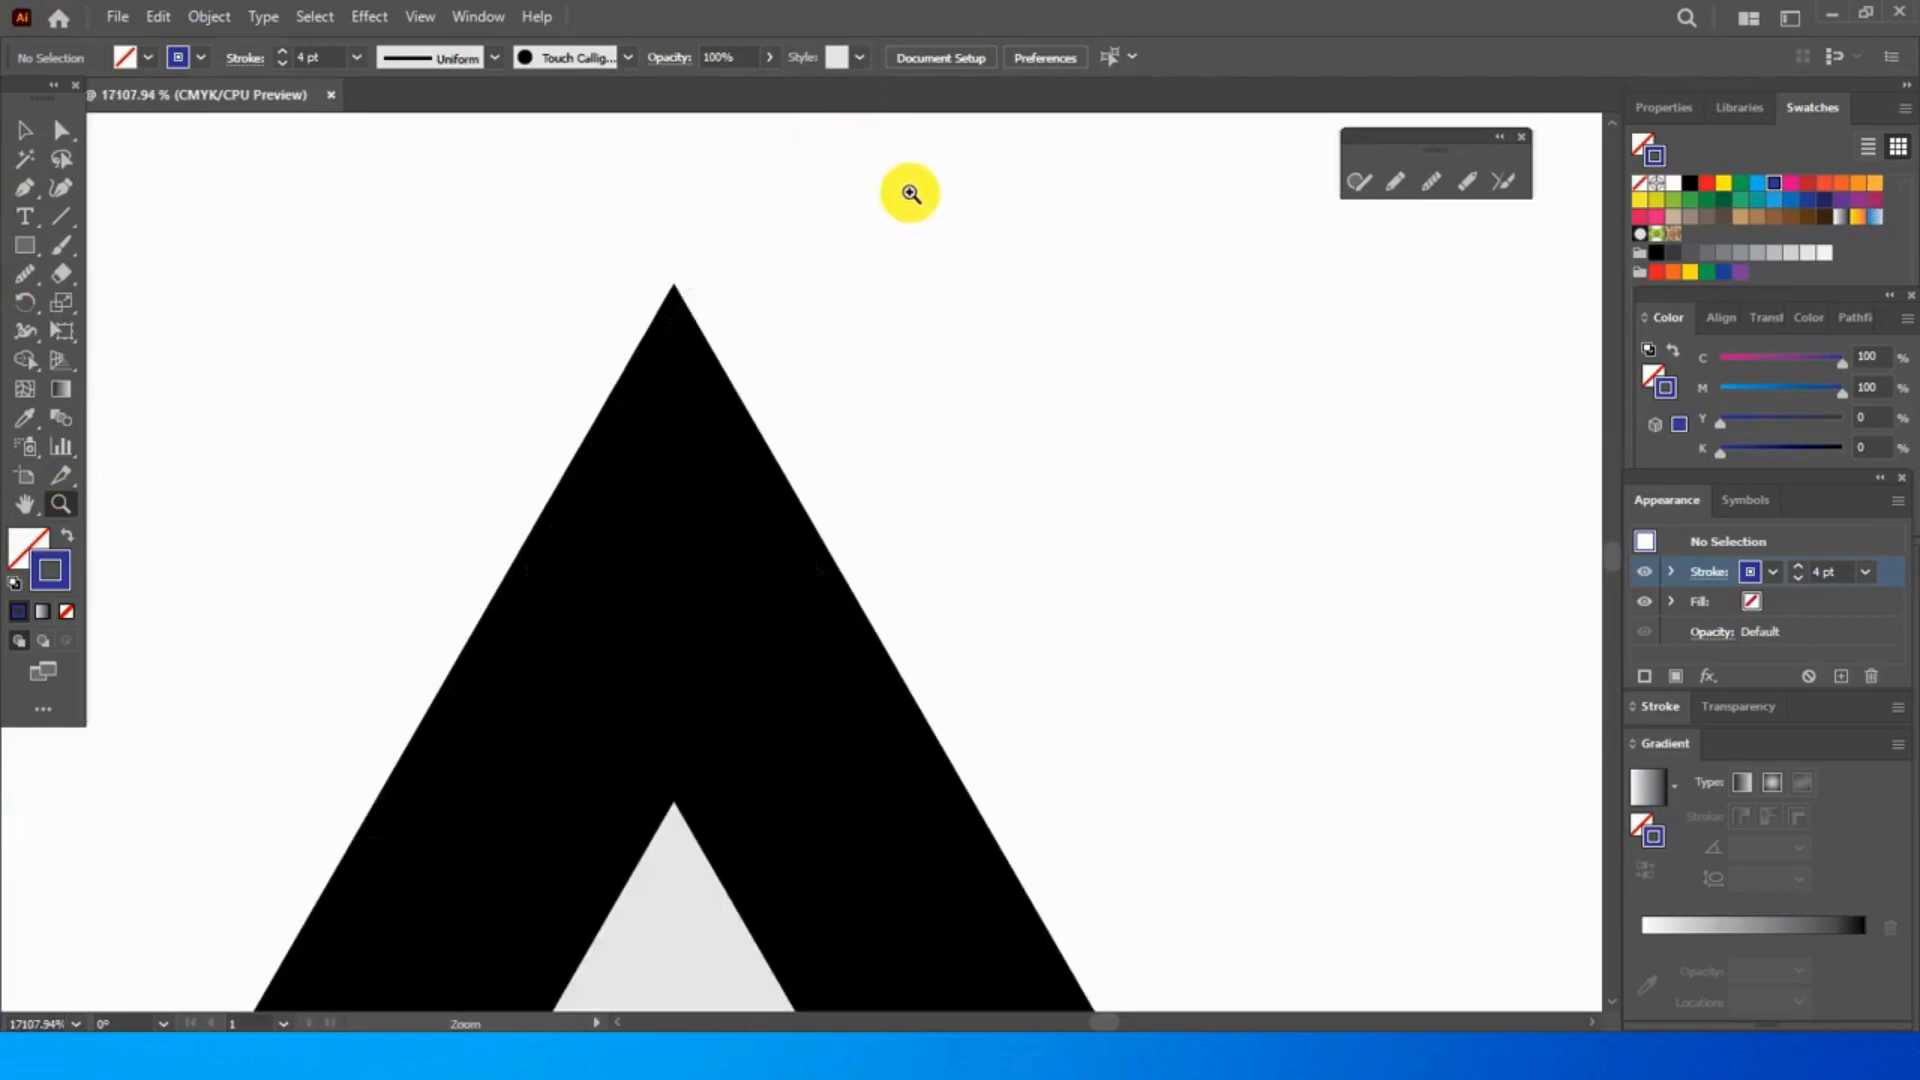
click(1431, 185)
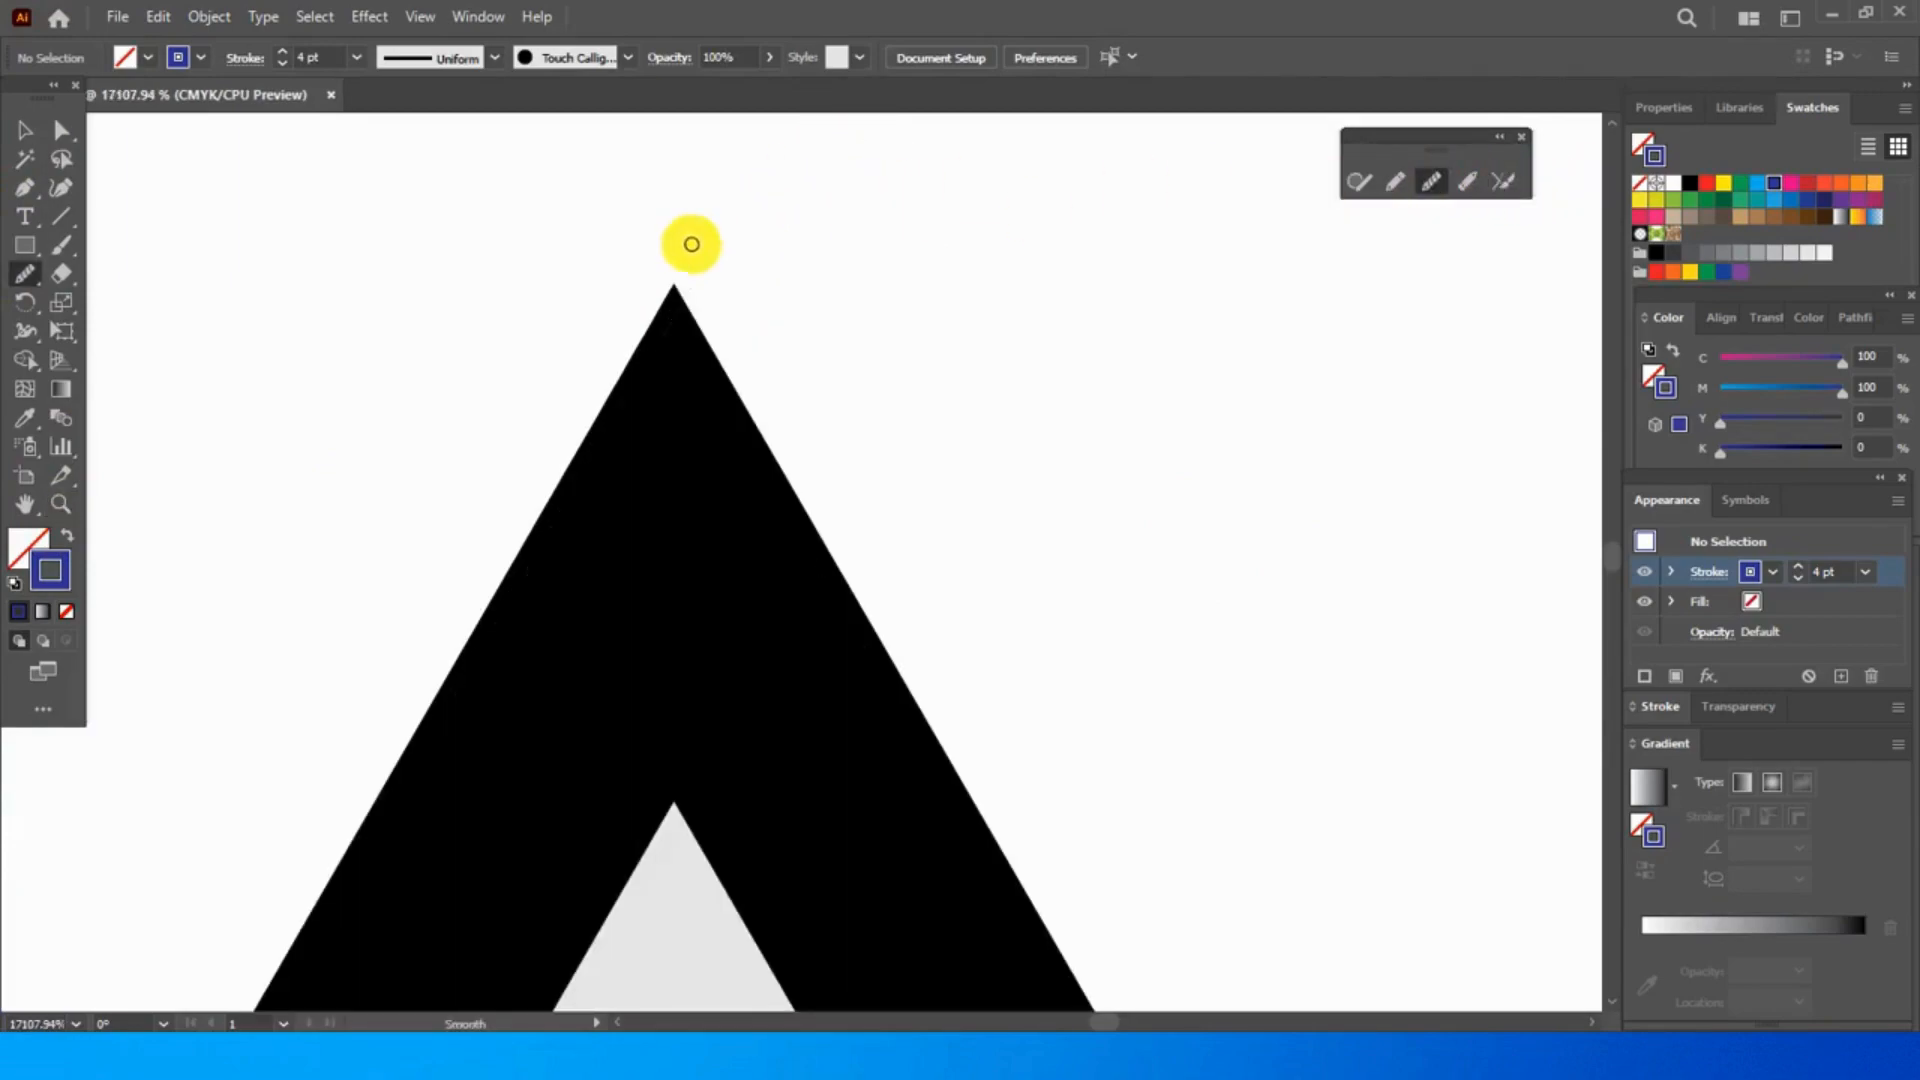
drag(675, 285, 676, 339)
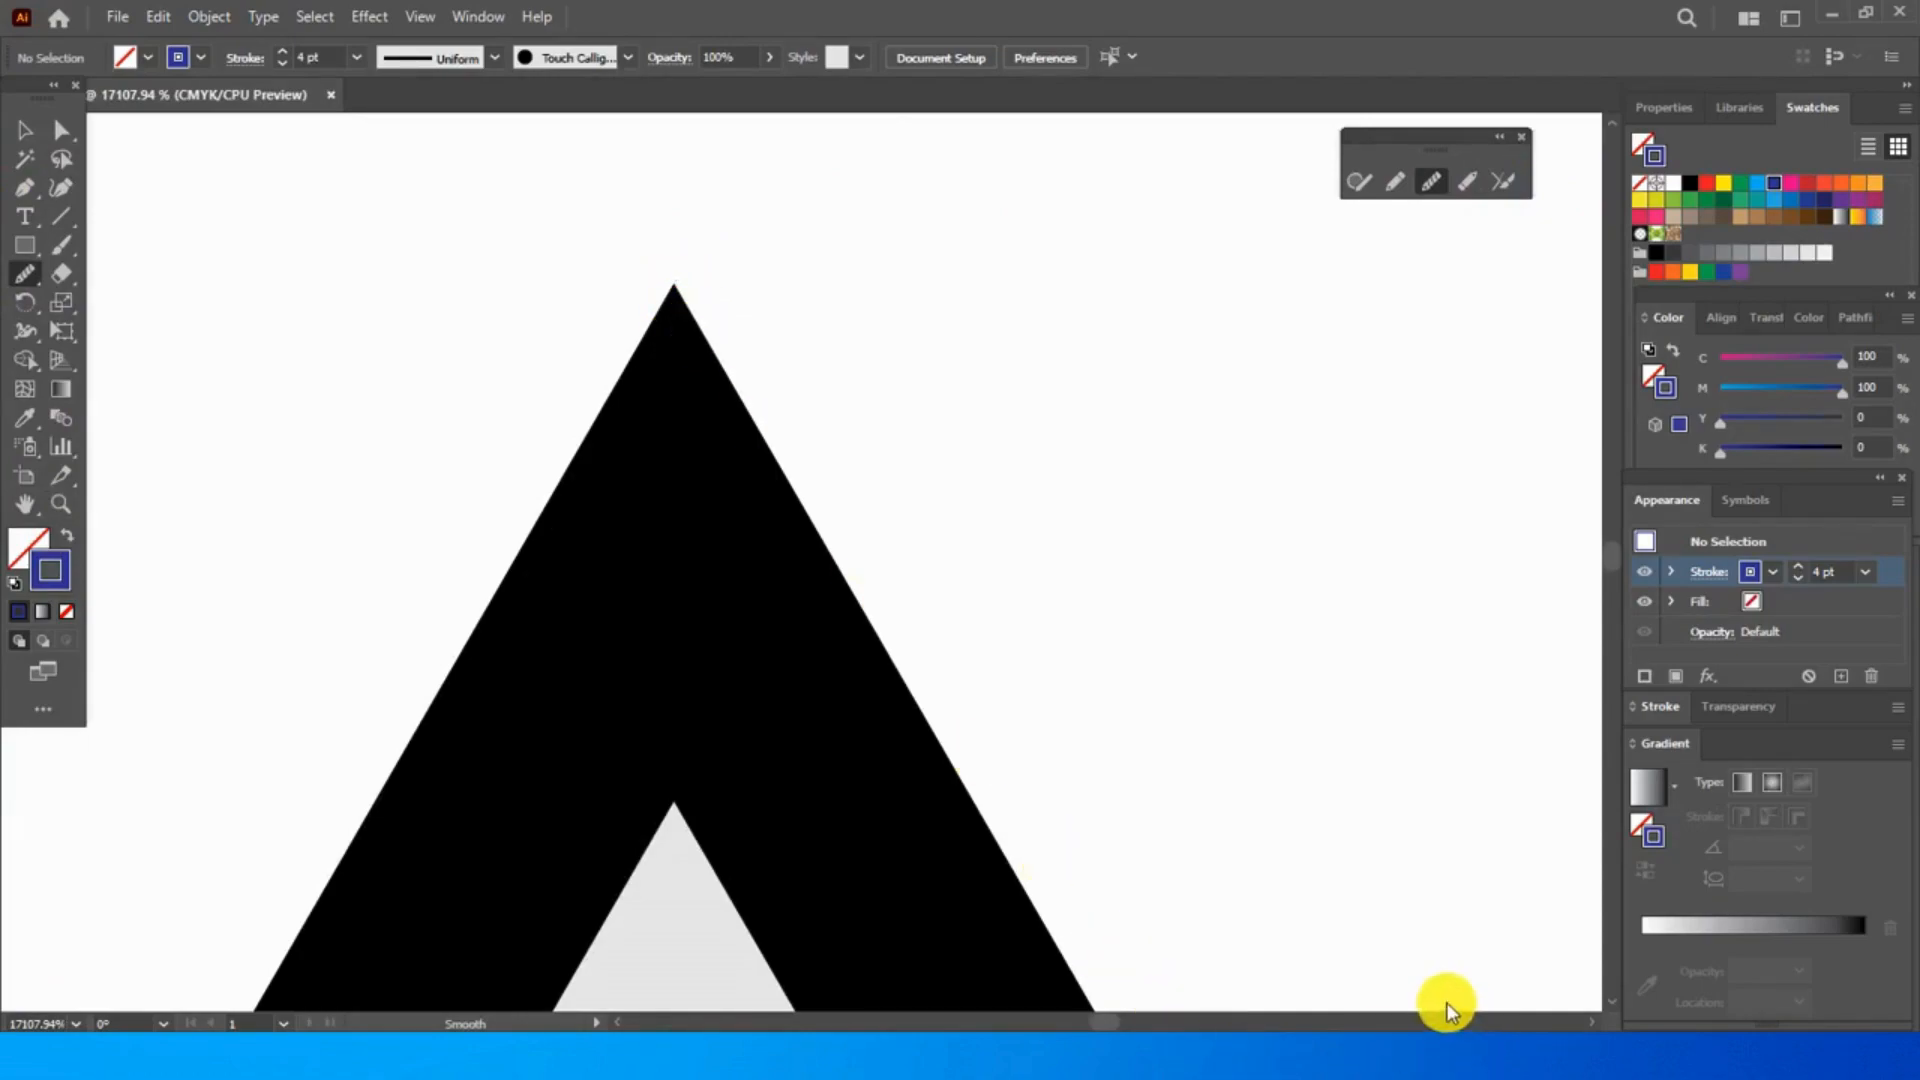
click(1356, 949)
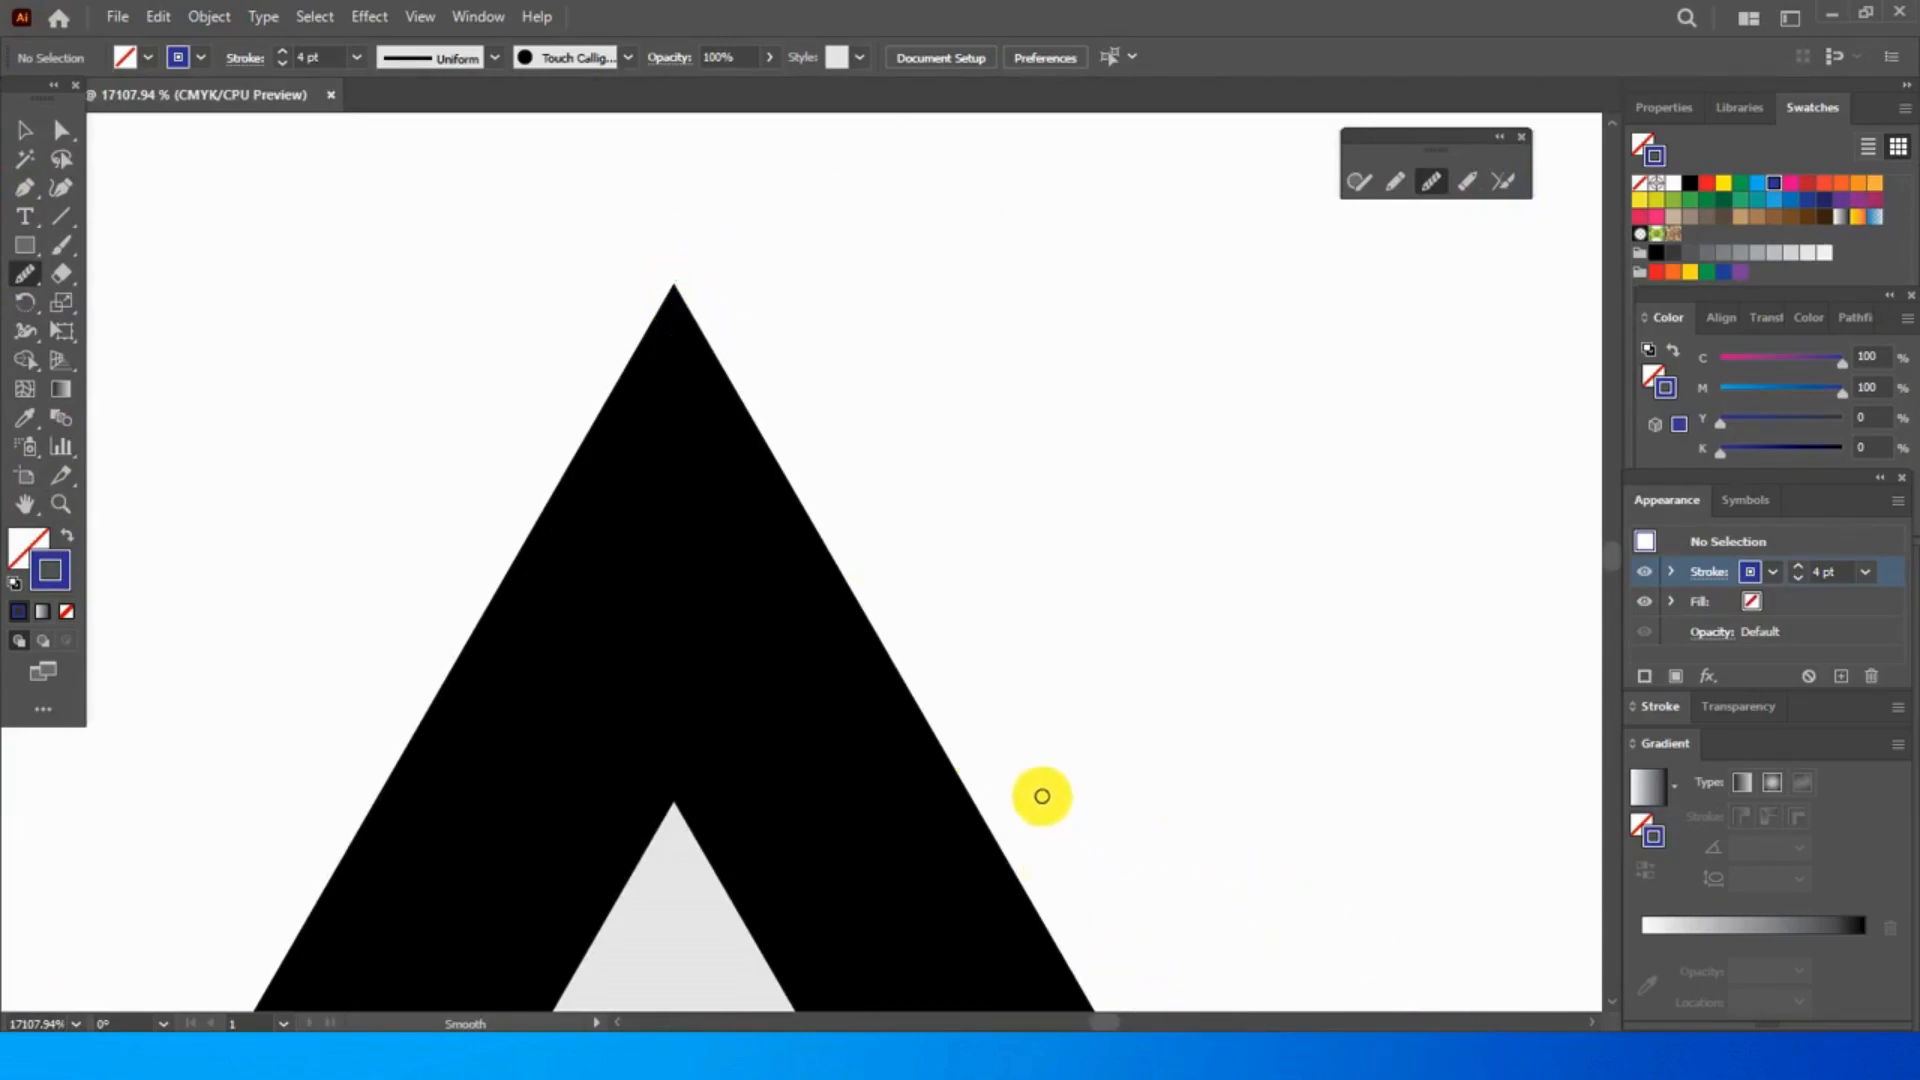
scroll(1030, 778, down, 2)
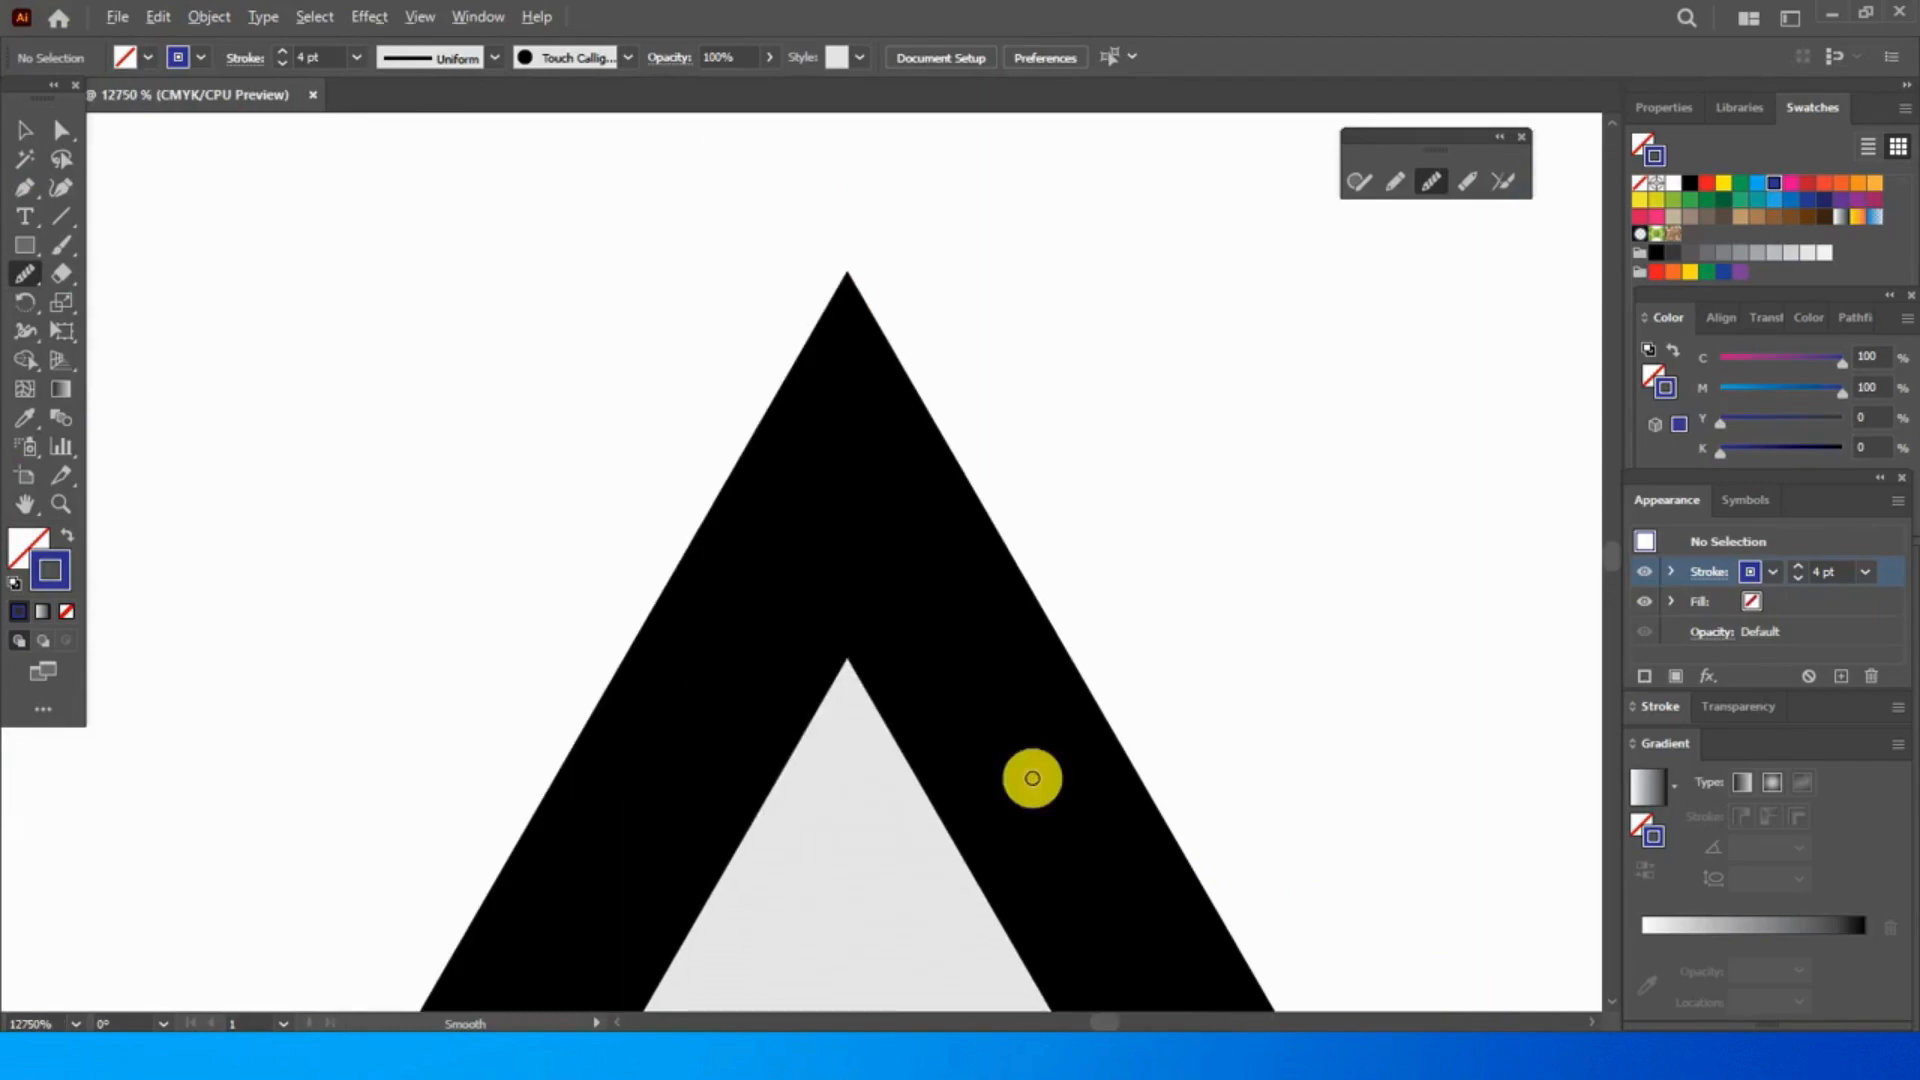
scroll(1032, 778, down, 3)
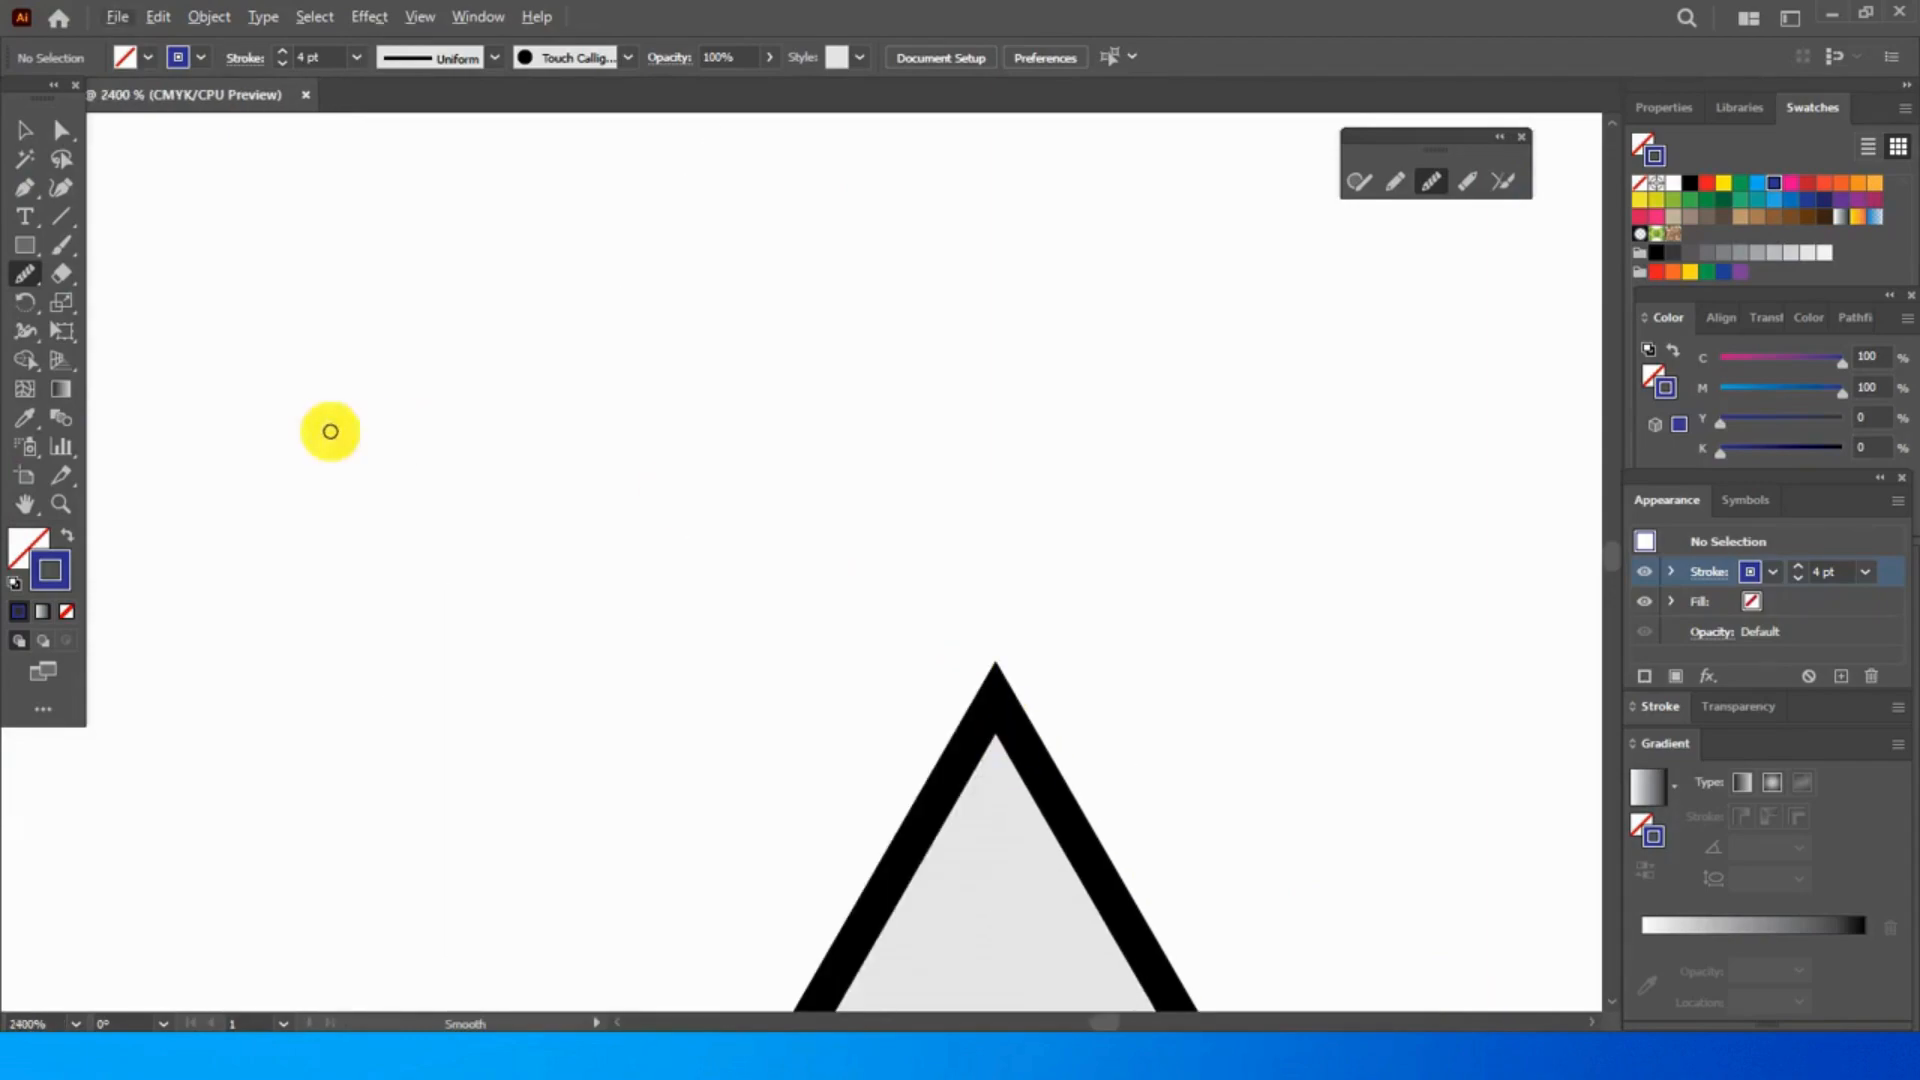
scroll(978, 545, down, 3)
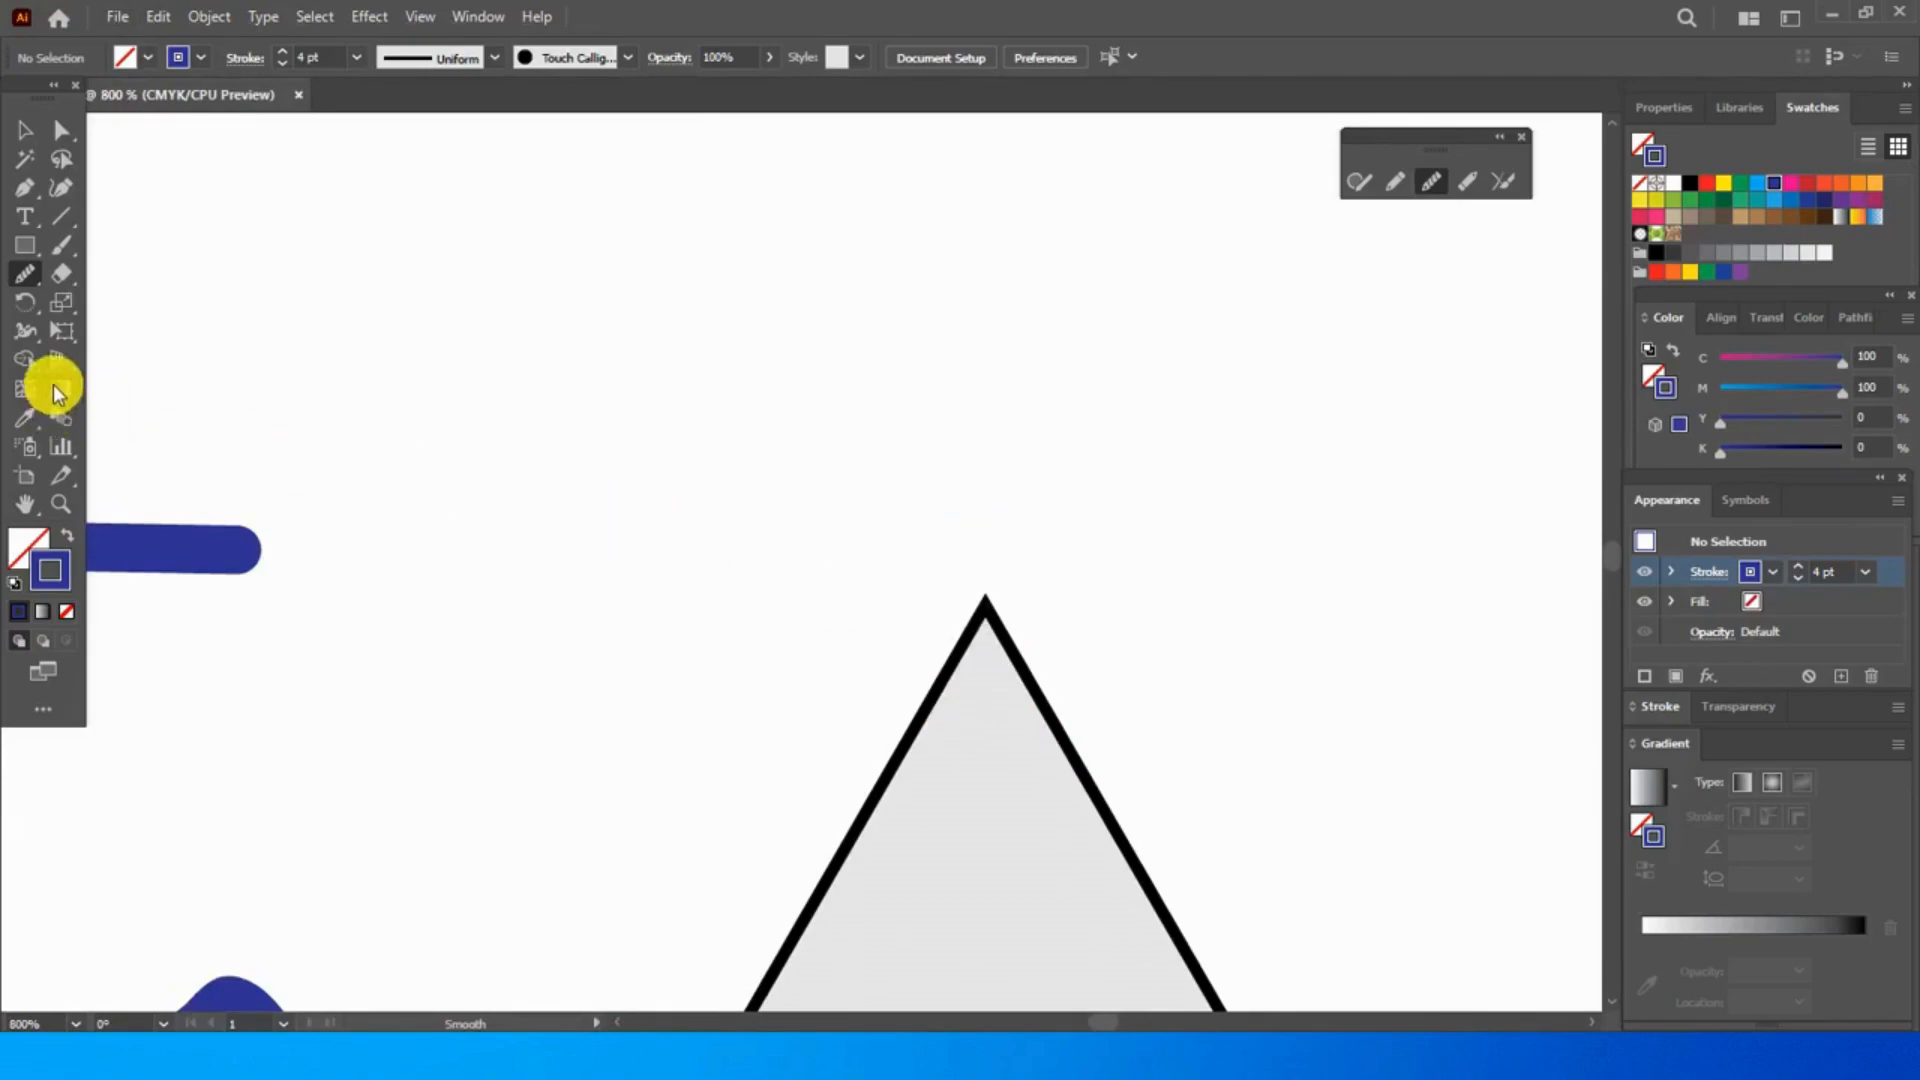
click(26, 504)
drag(630, 531, 987, 261)
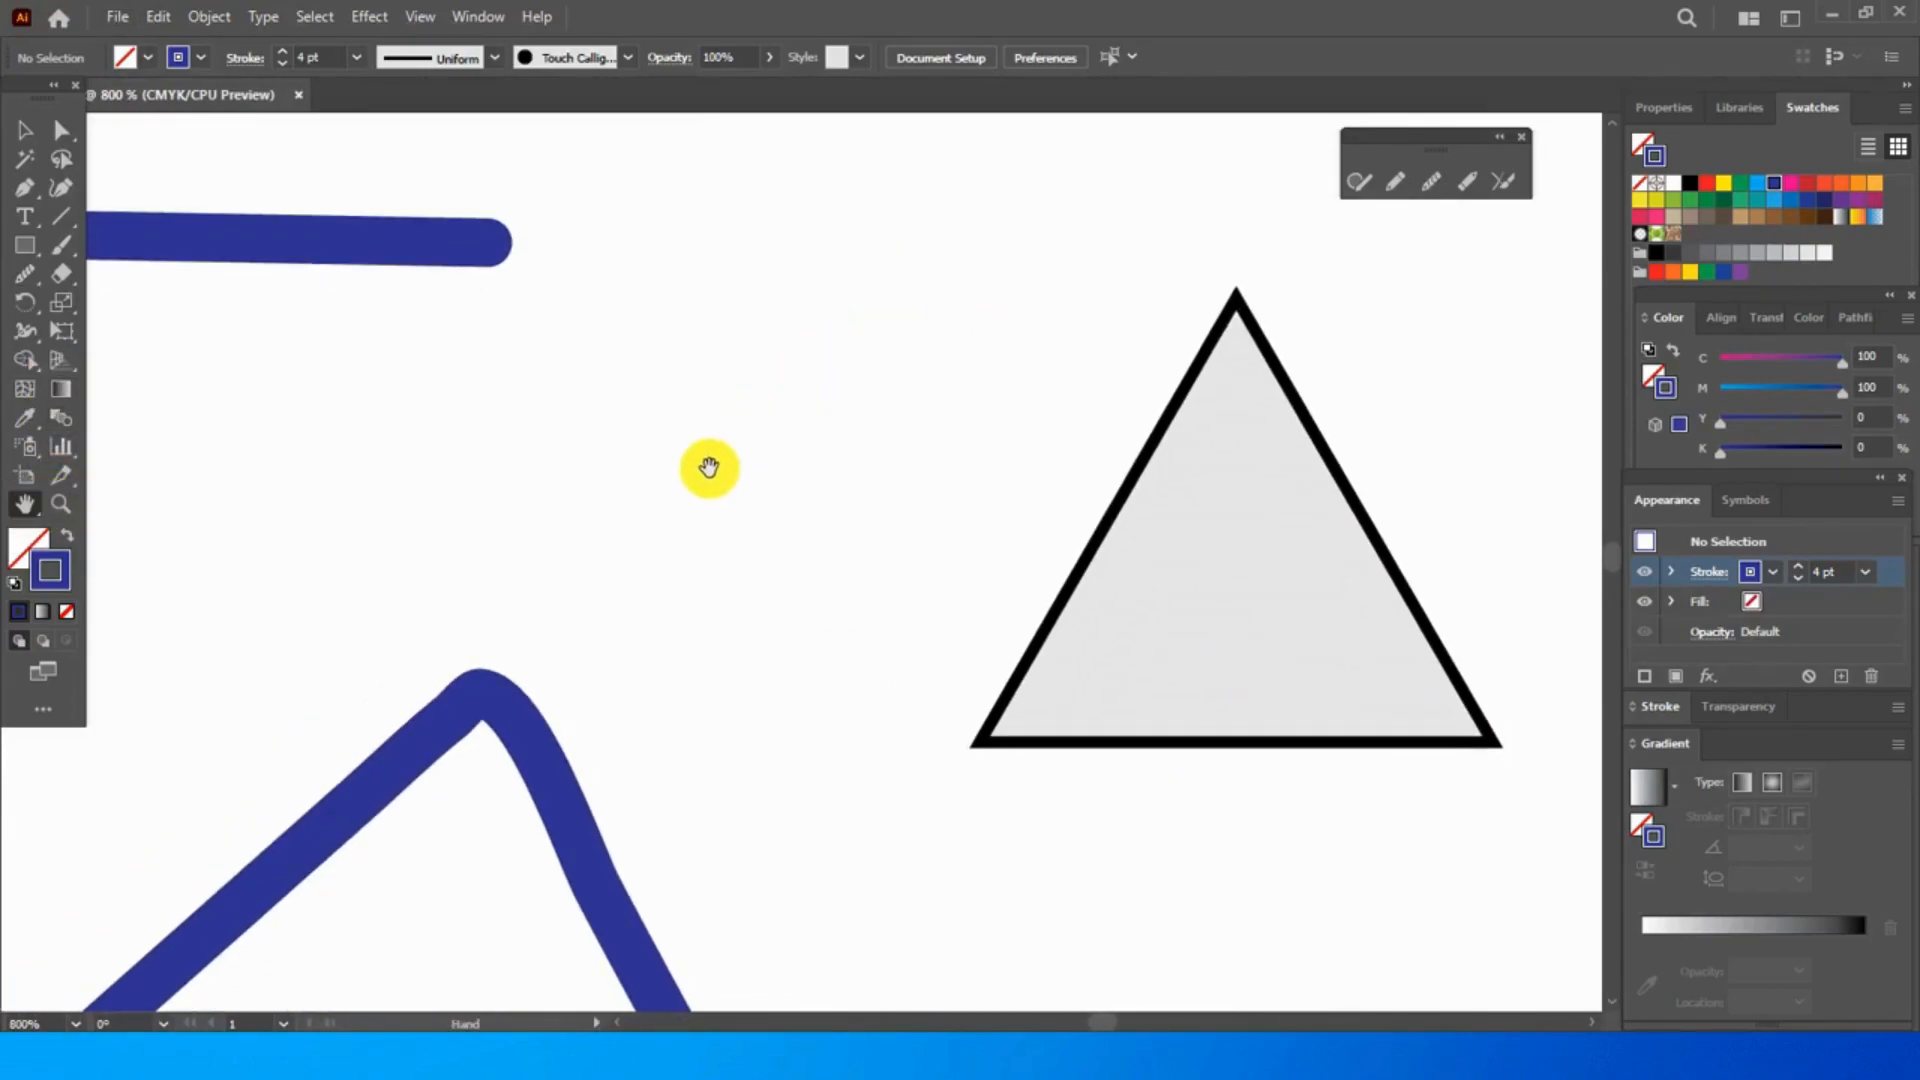
key(ctrl+minus)
key(ctrl+minus)
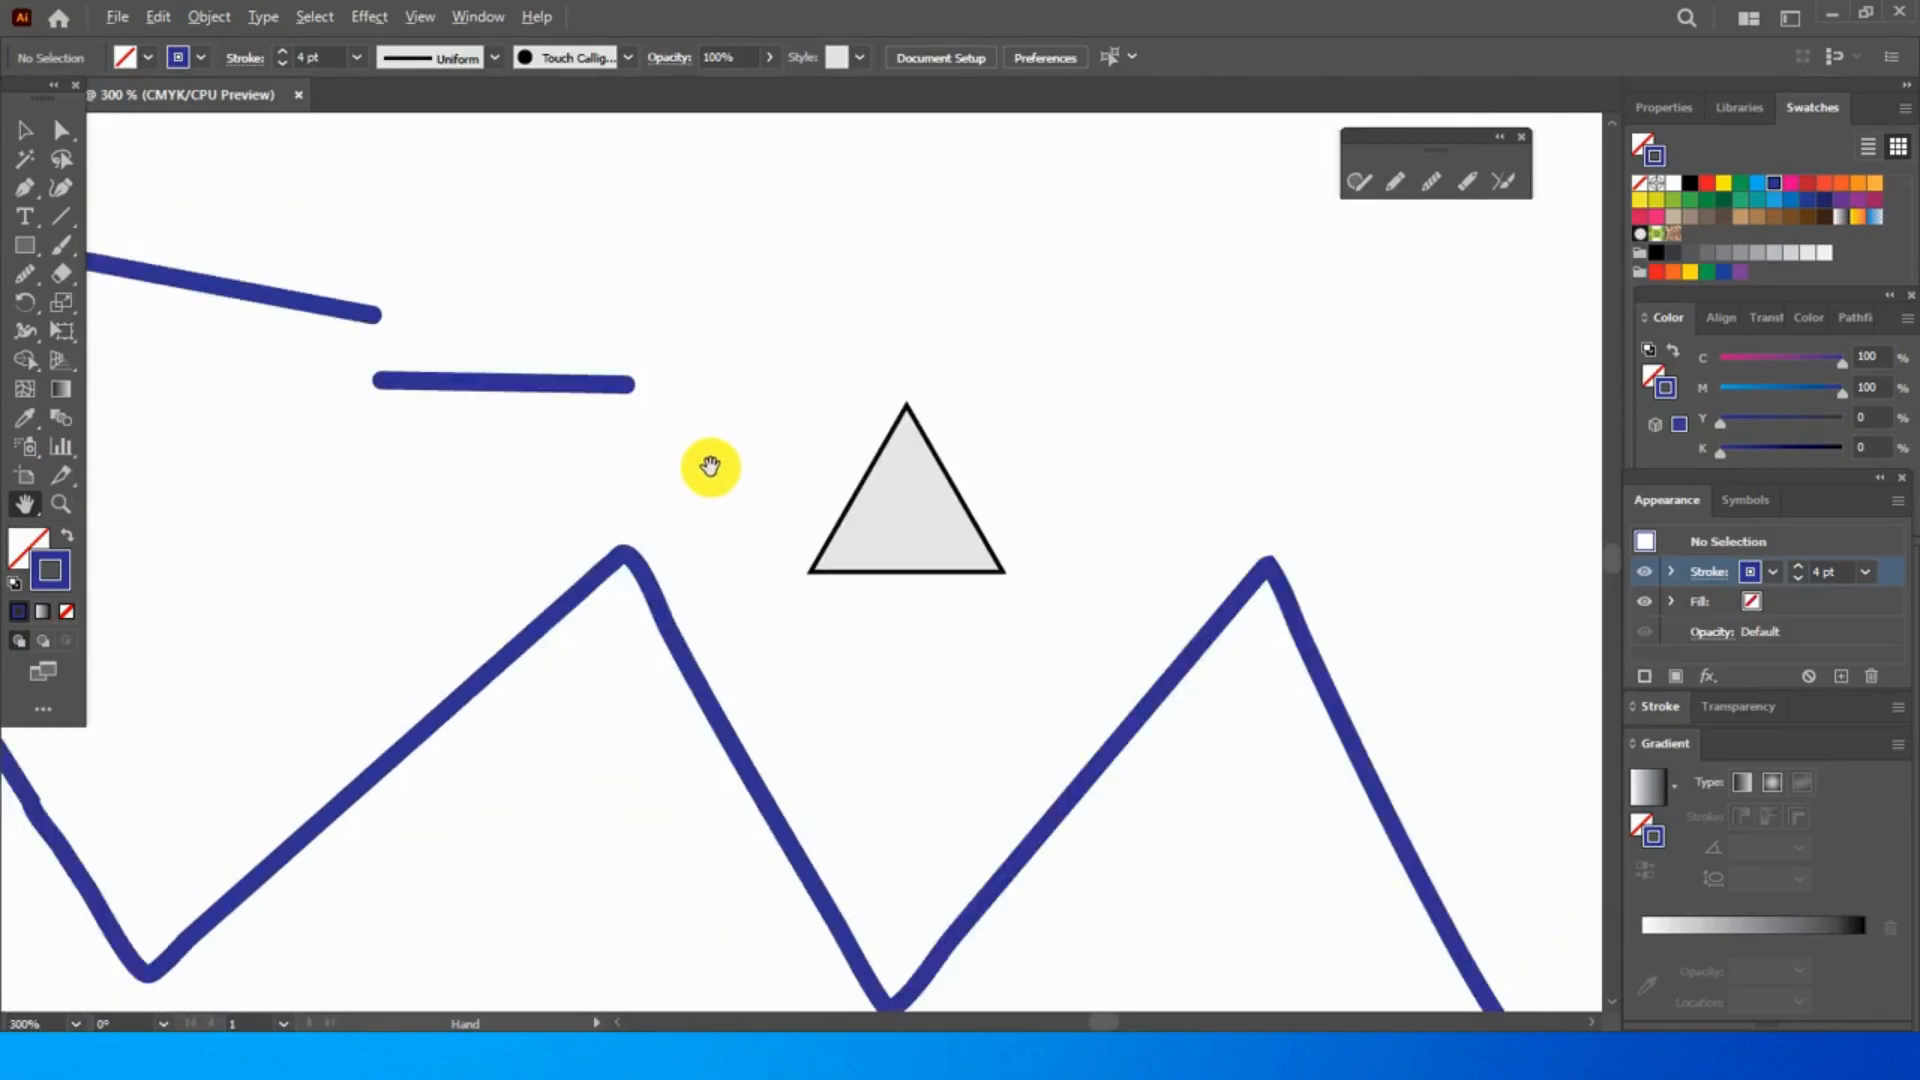
- Delete all the artwork on the artboard: the zigzag, the two line segments and the triangle
scroll(710, 467, down, 5)
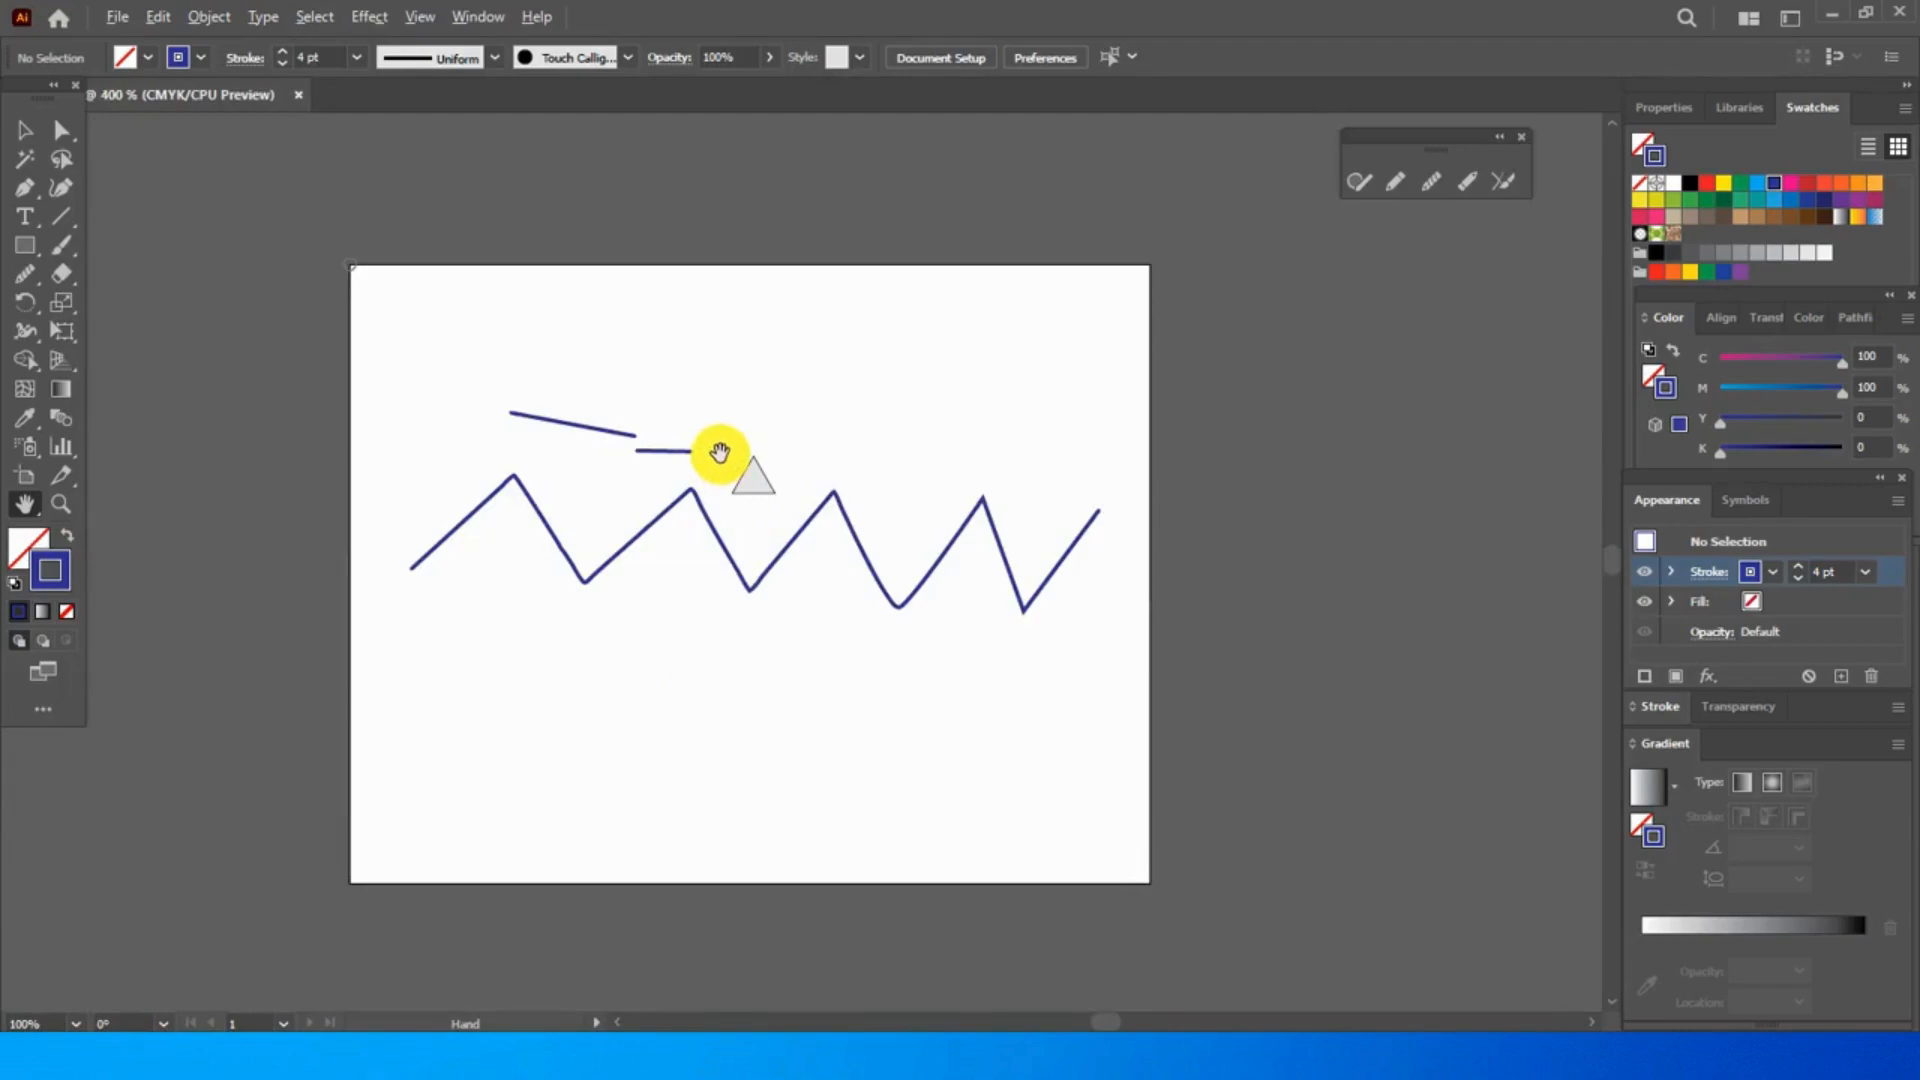
scroll(720, 453, up, 2)
scroll(720, 453, down, 3)
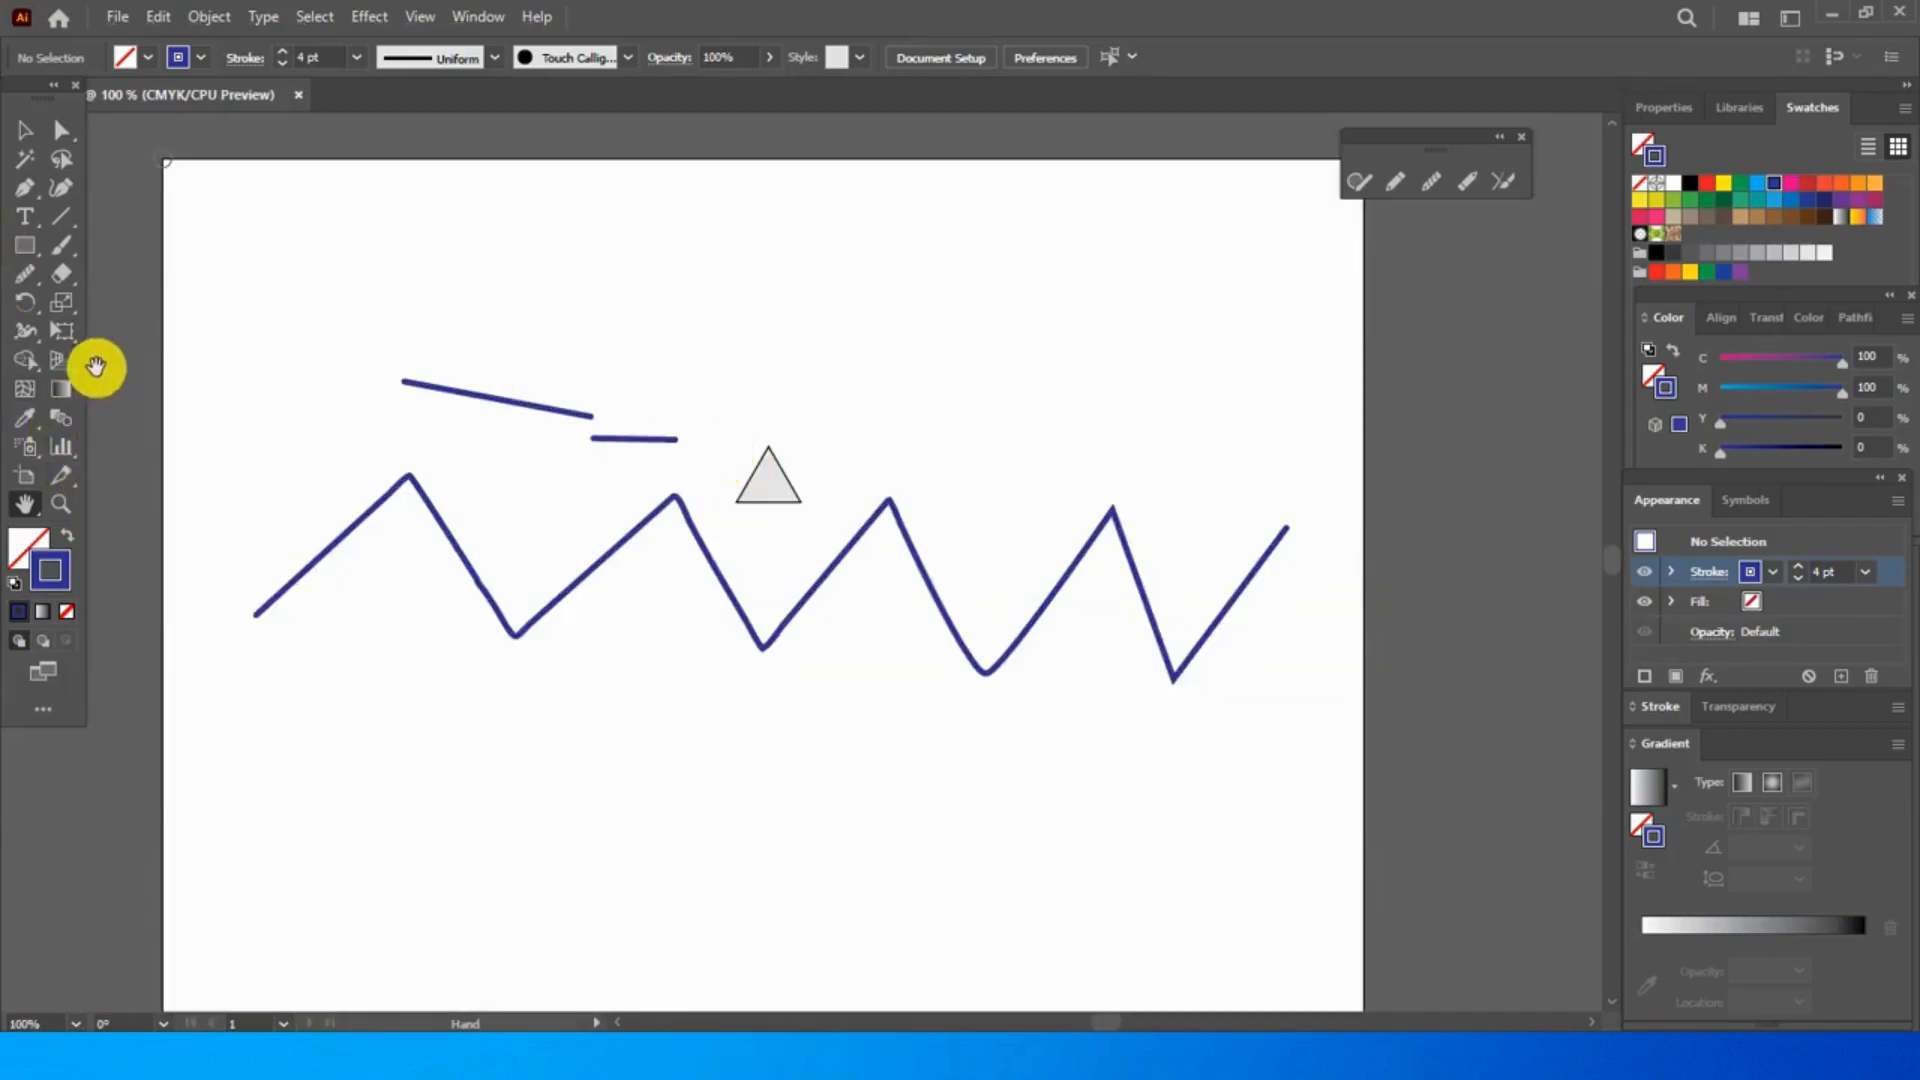
click(25, 131)
mouse_move(227, 337)
mouse_down()
mouse_move(446, 531)
mouse_move(1302, 780)
mouse_up()
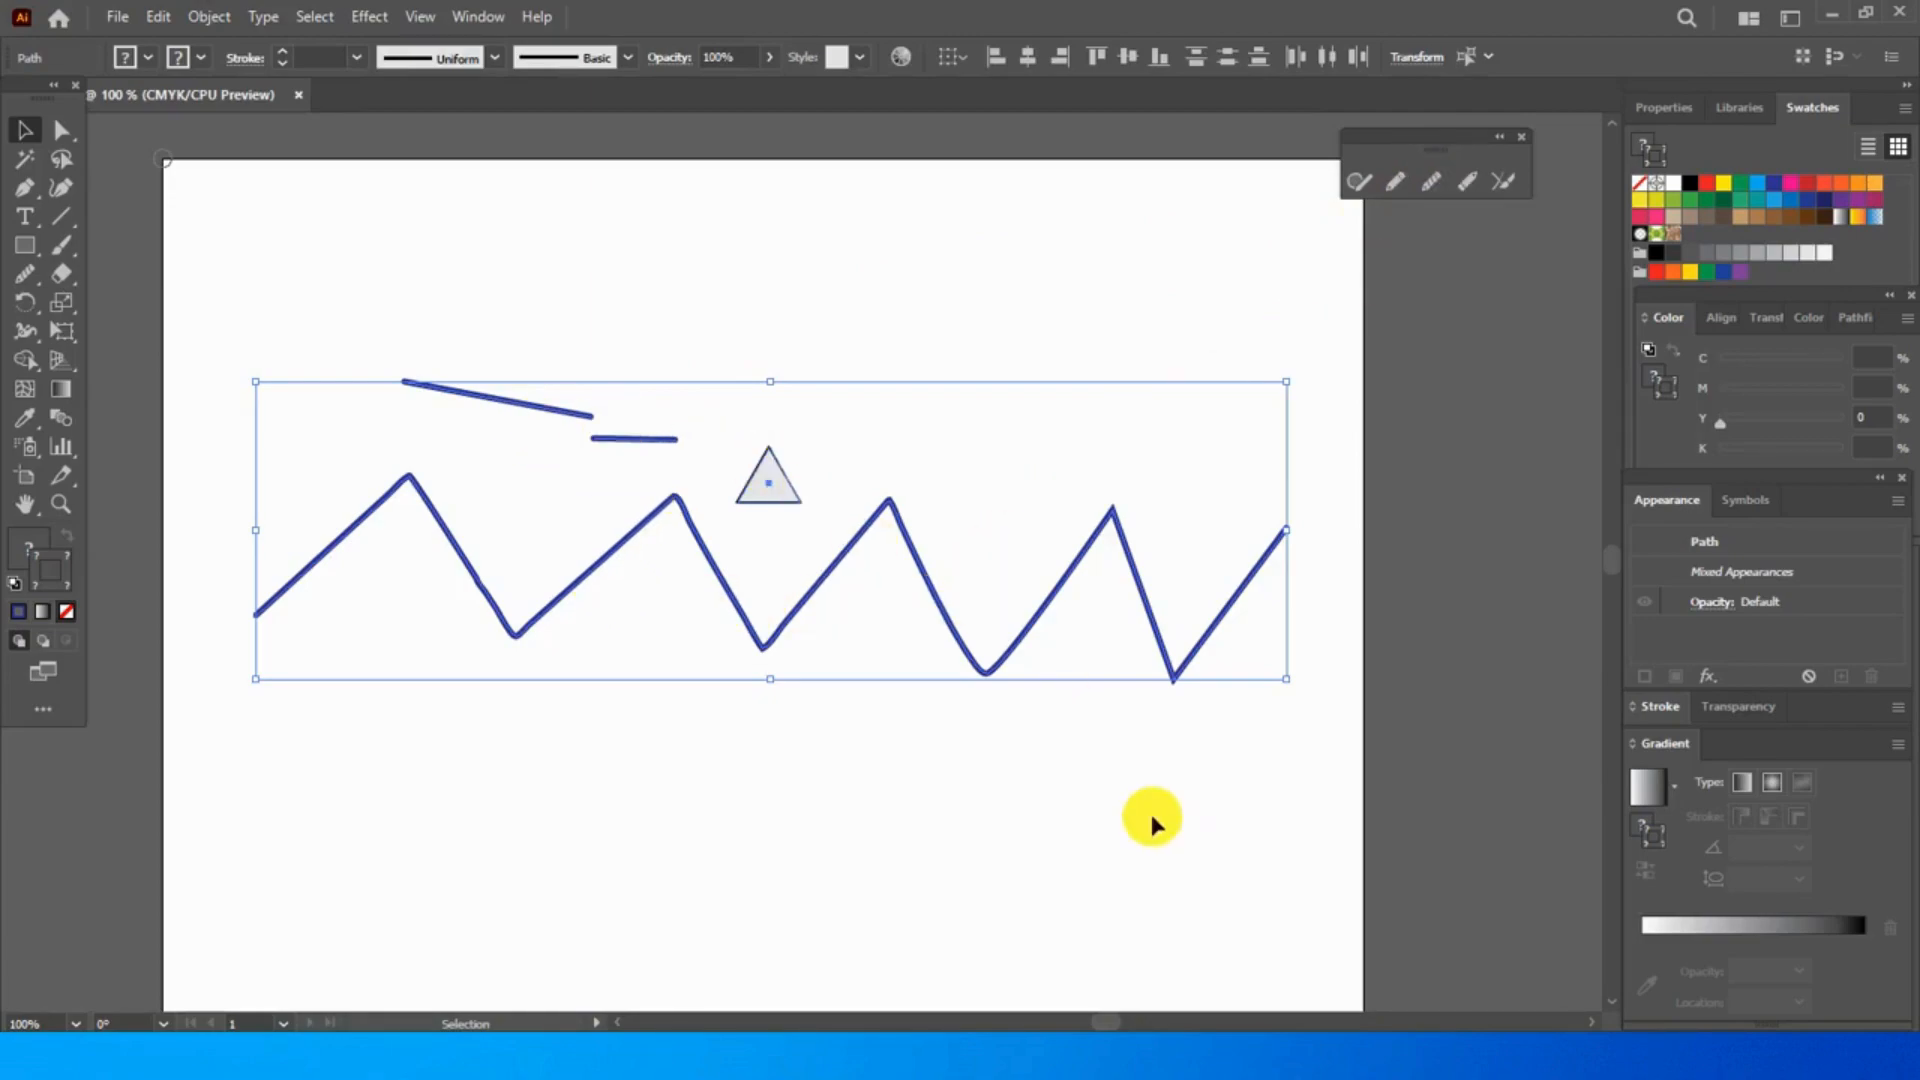
key(Delete)
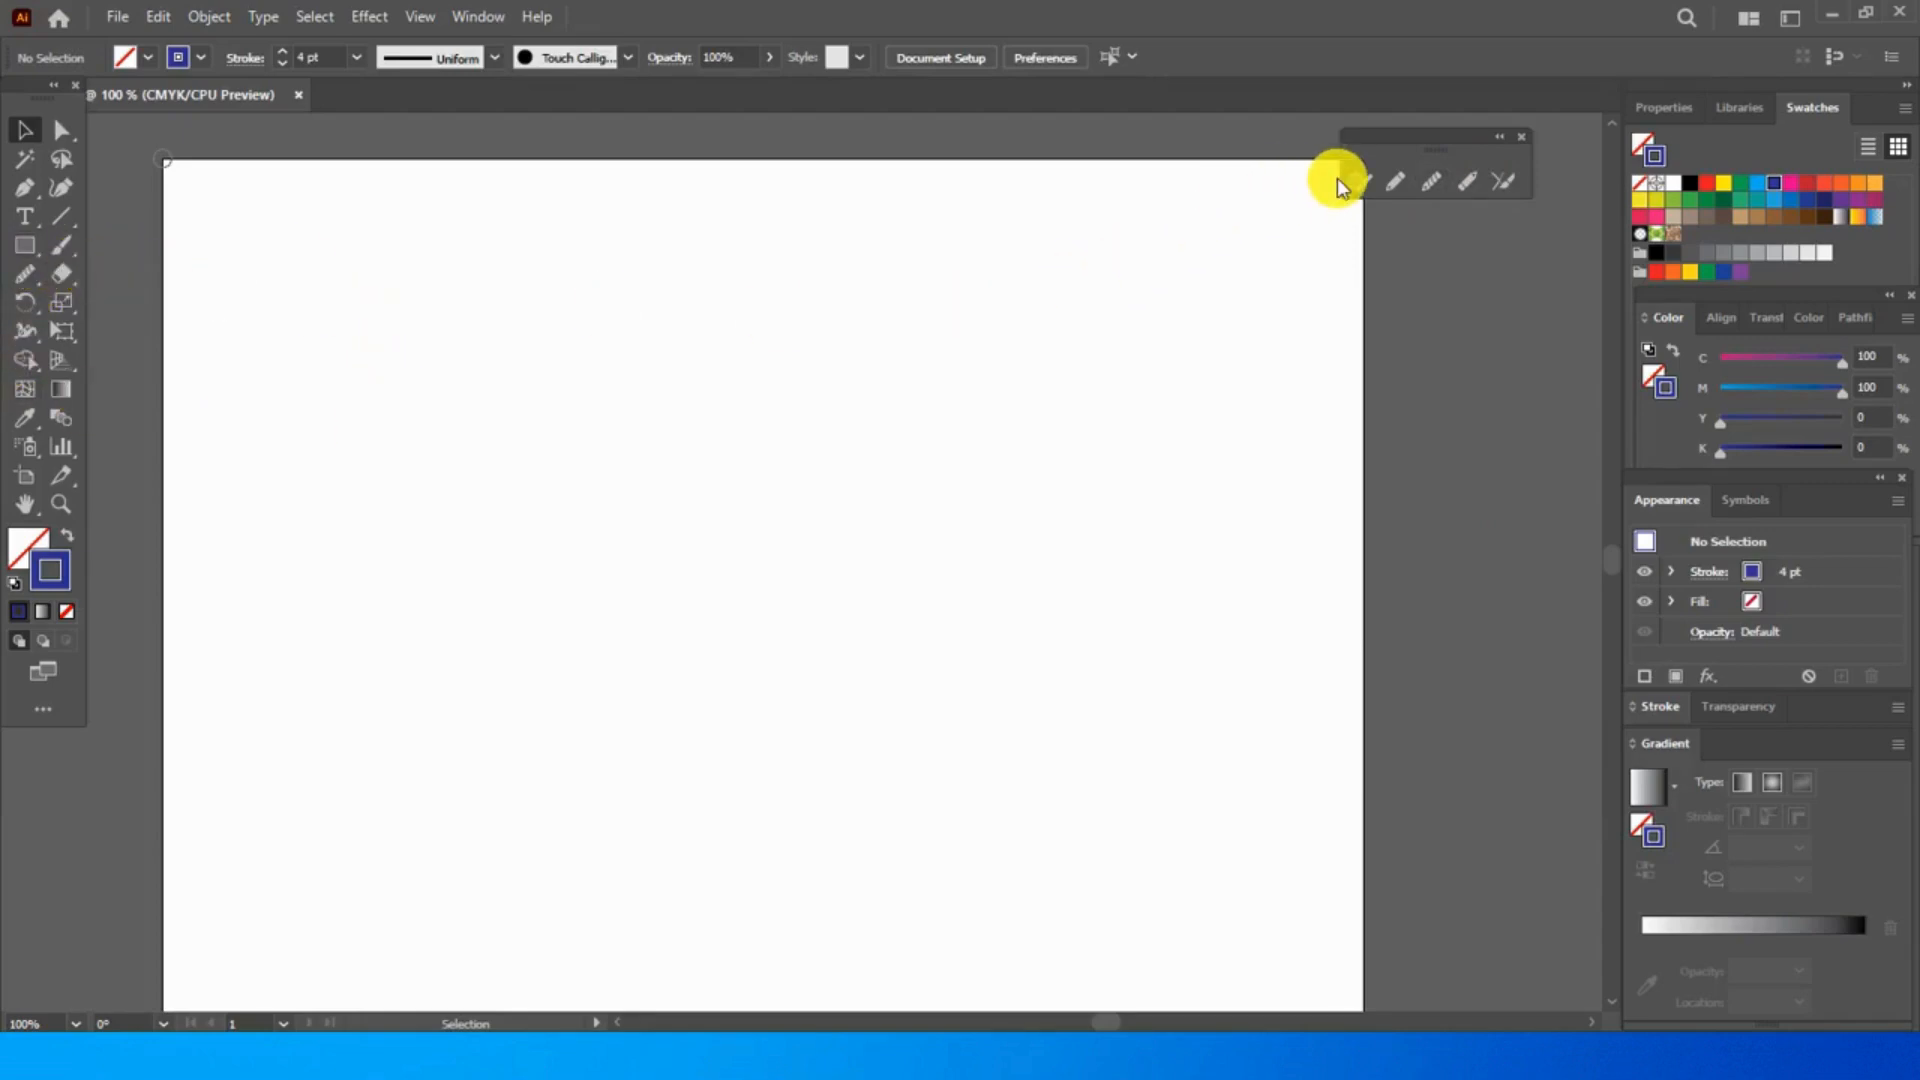
- Draw a large rectangle across the middle of the artboard and set its stroke weight to 6 pt
mouse_move(414, 348)
mouse_down()
mouse_move(612, 545)
mouse_move(992, 780)
mouse_move(1120, 784)
mouse_up()
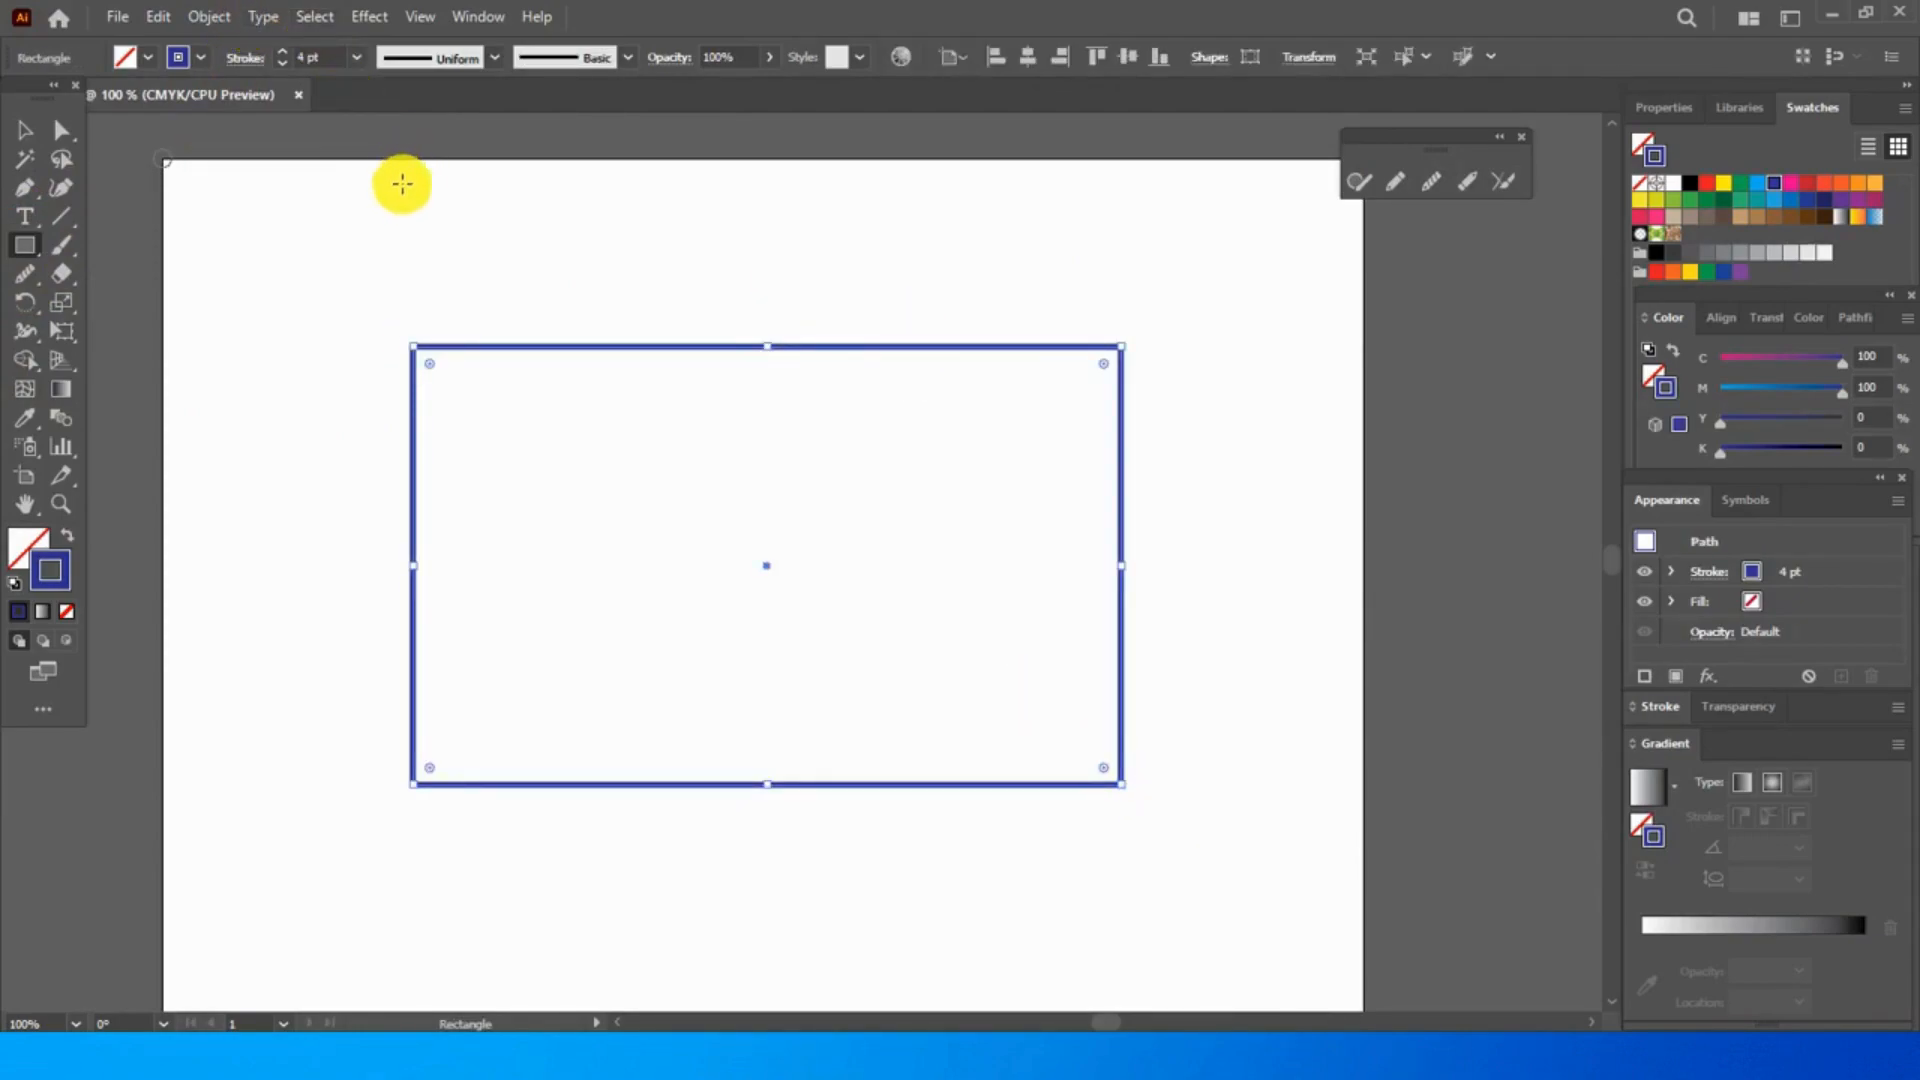
click(356, 57)
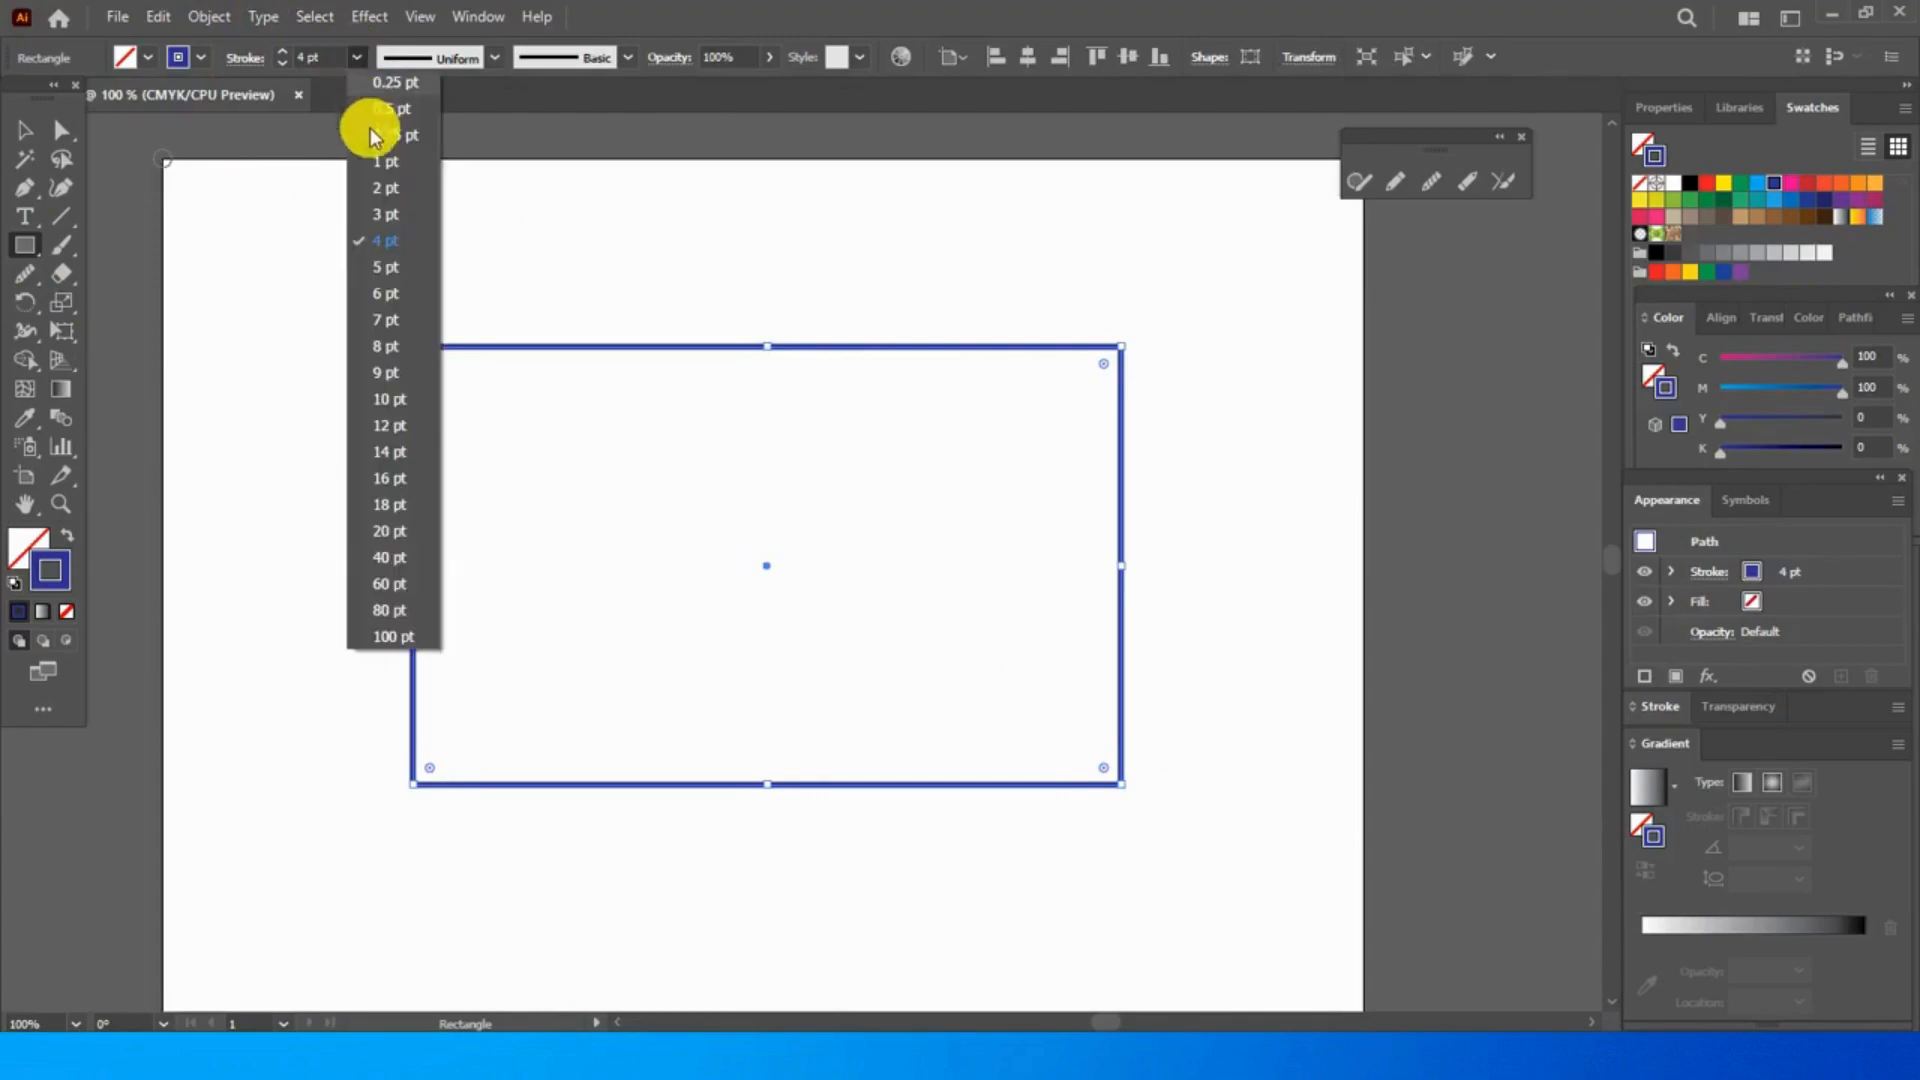
click(378, 267)
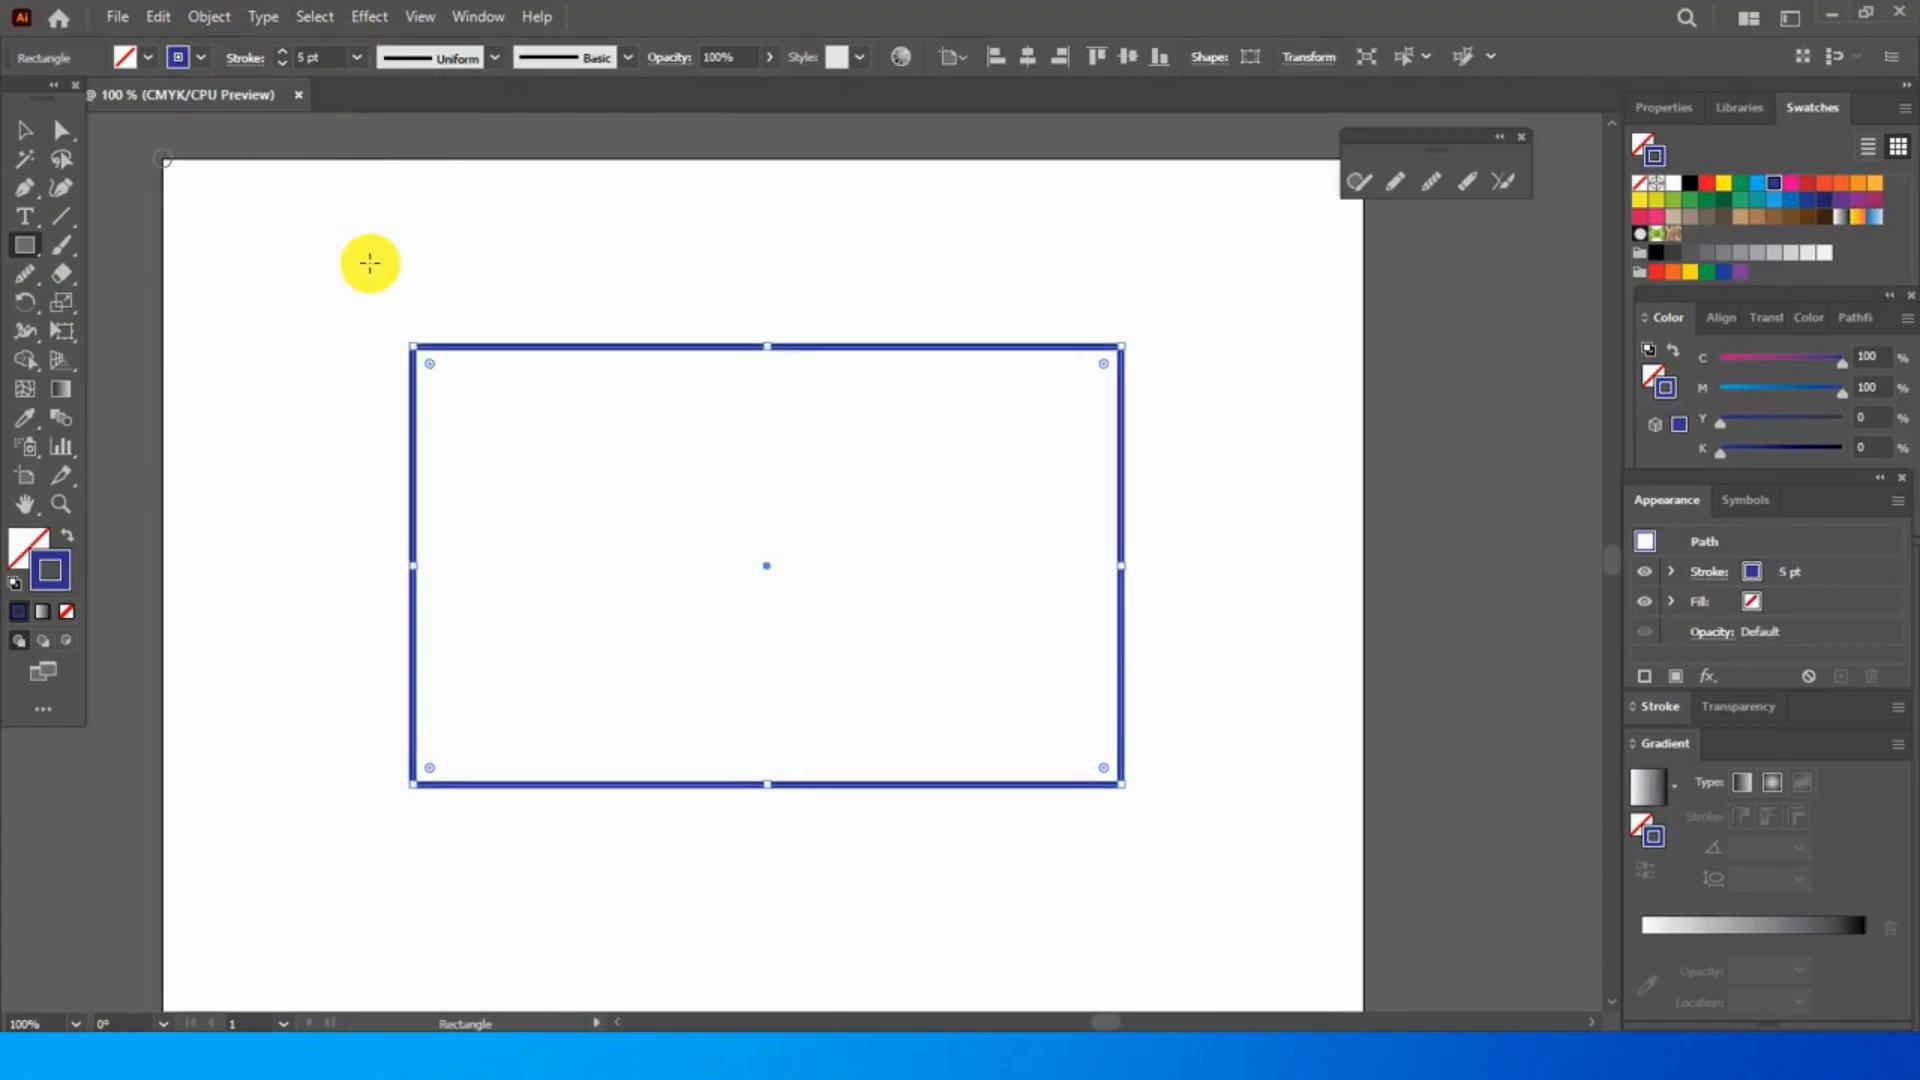
click(356, 57)
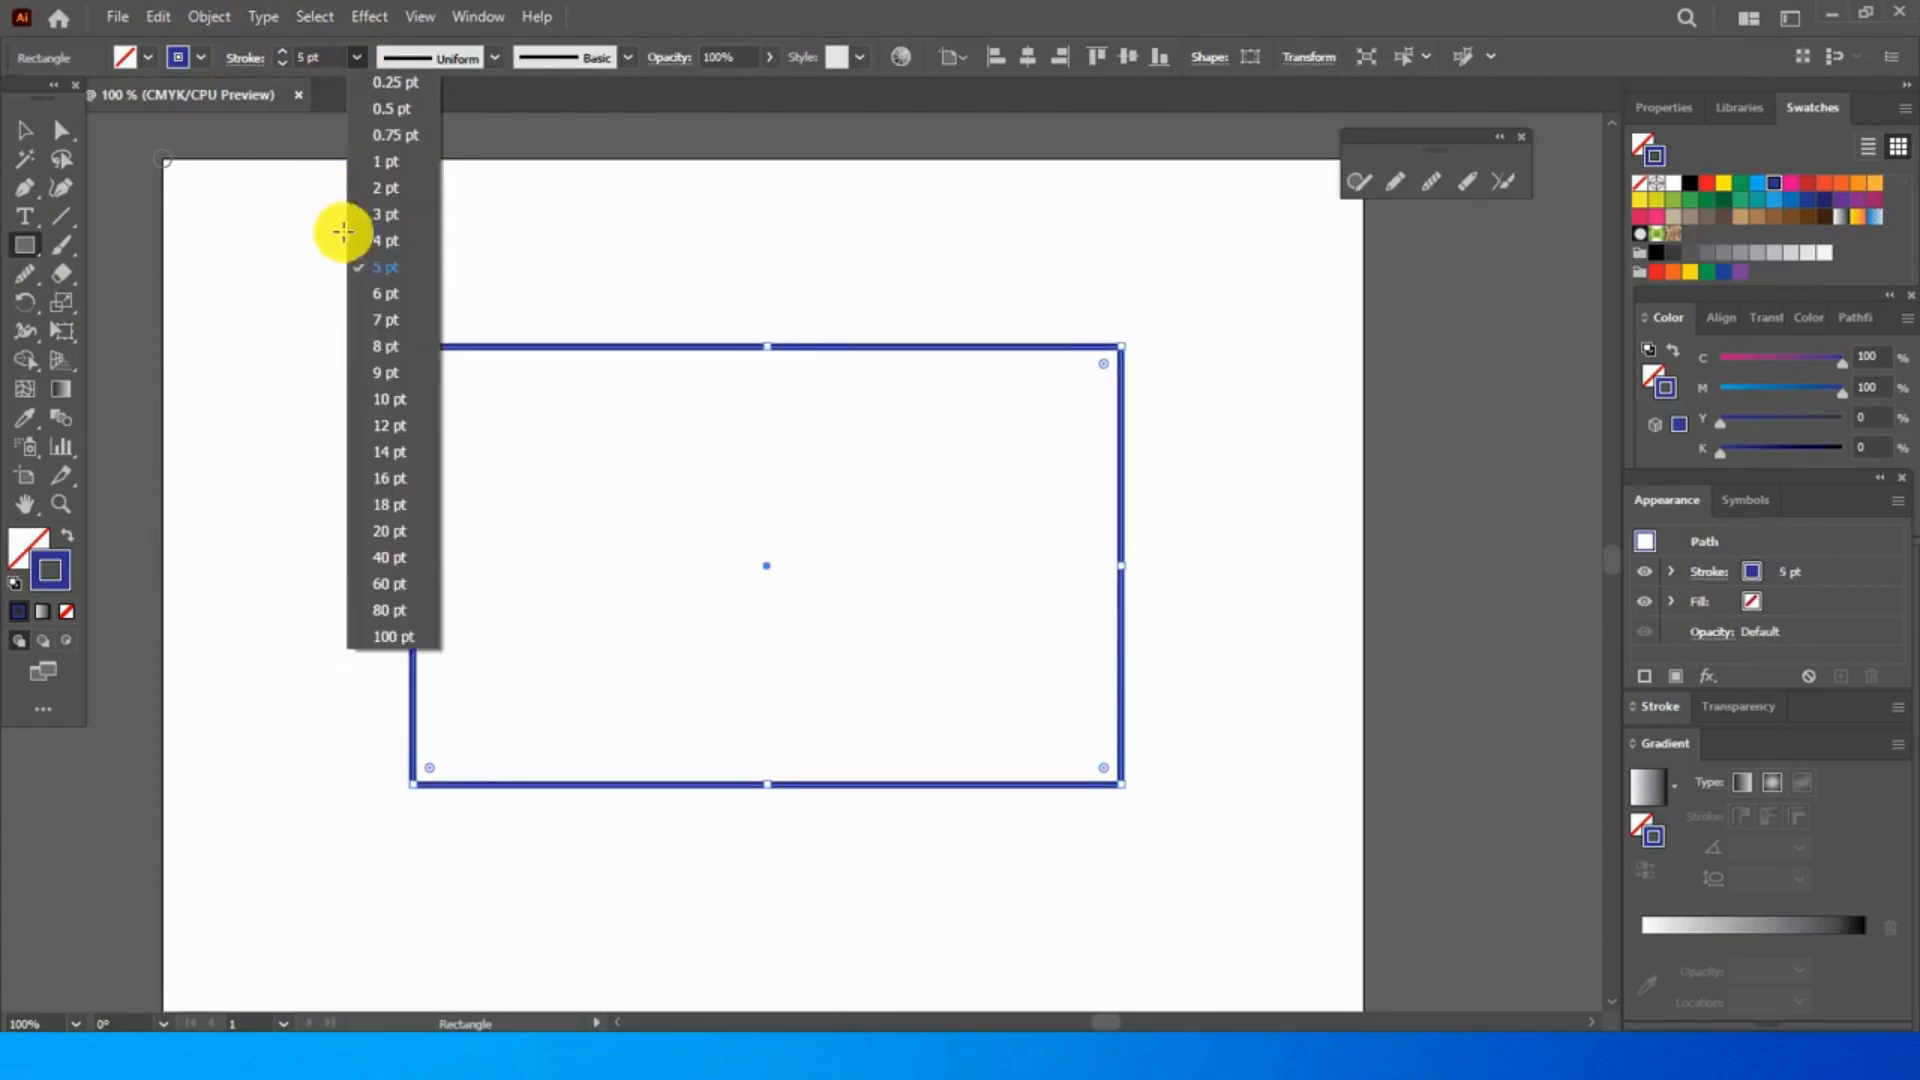
click(362, 290)
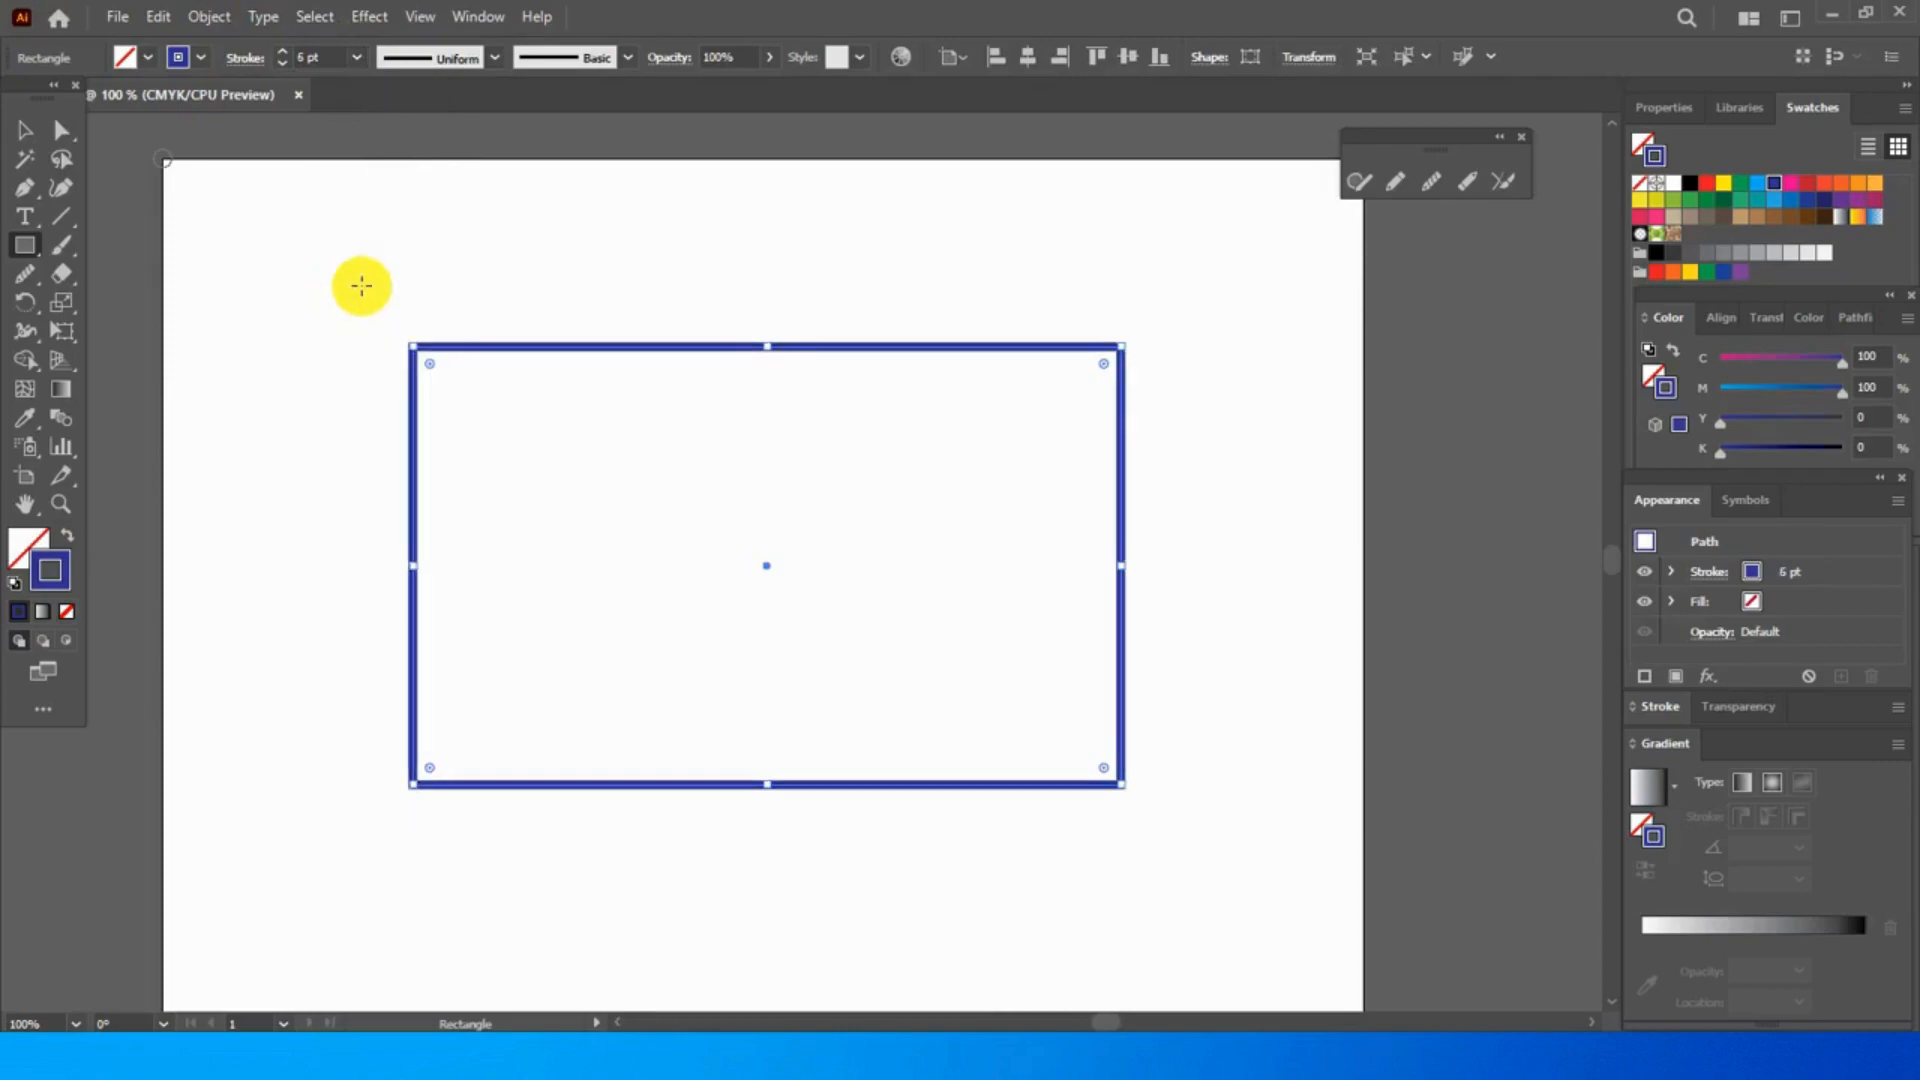
- Cut a gap into each of the rectangle's four sides with the Path Eraser tool
click(1467, 181)
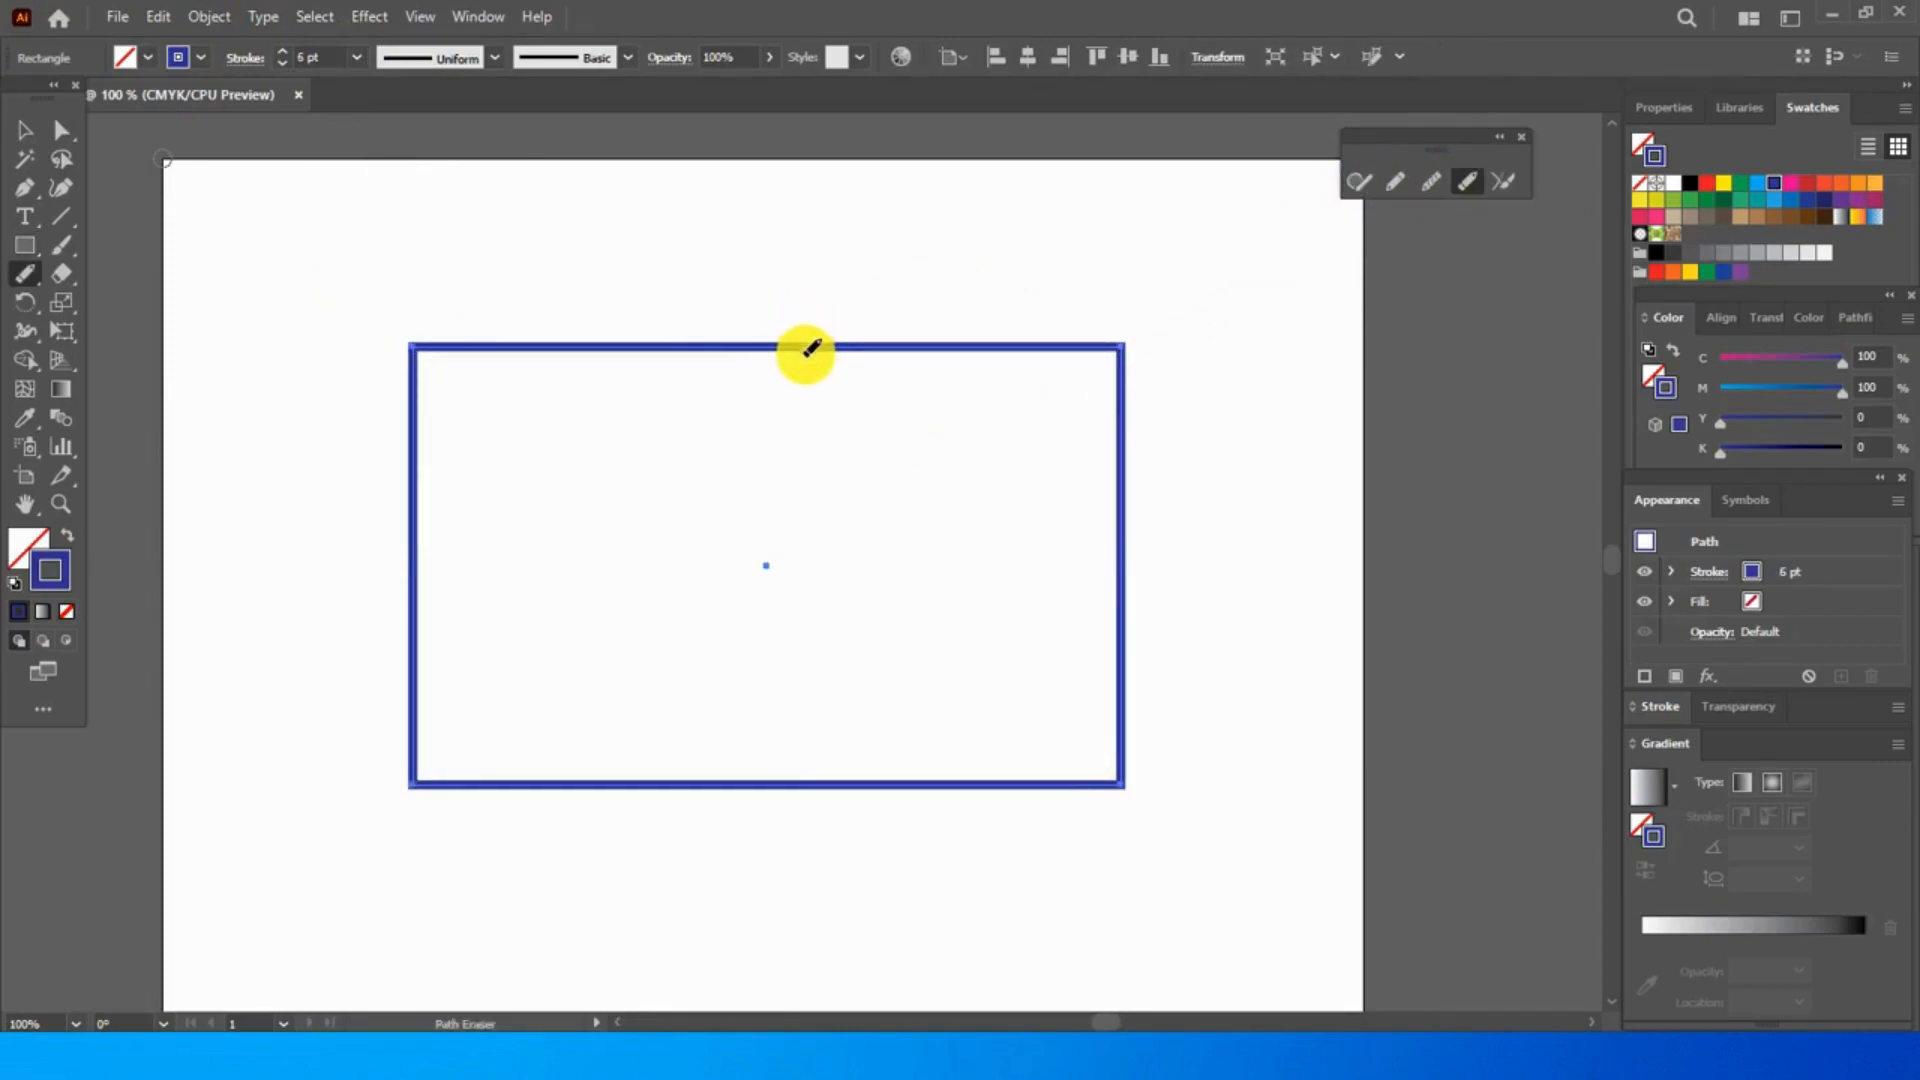
drag(815, 341, 976, 343)
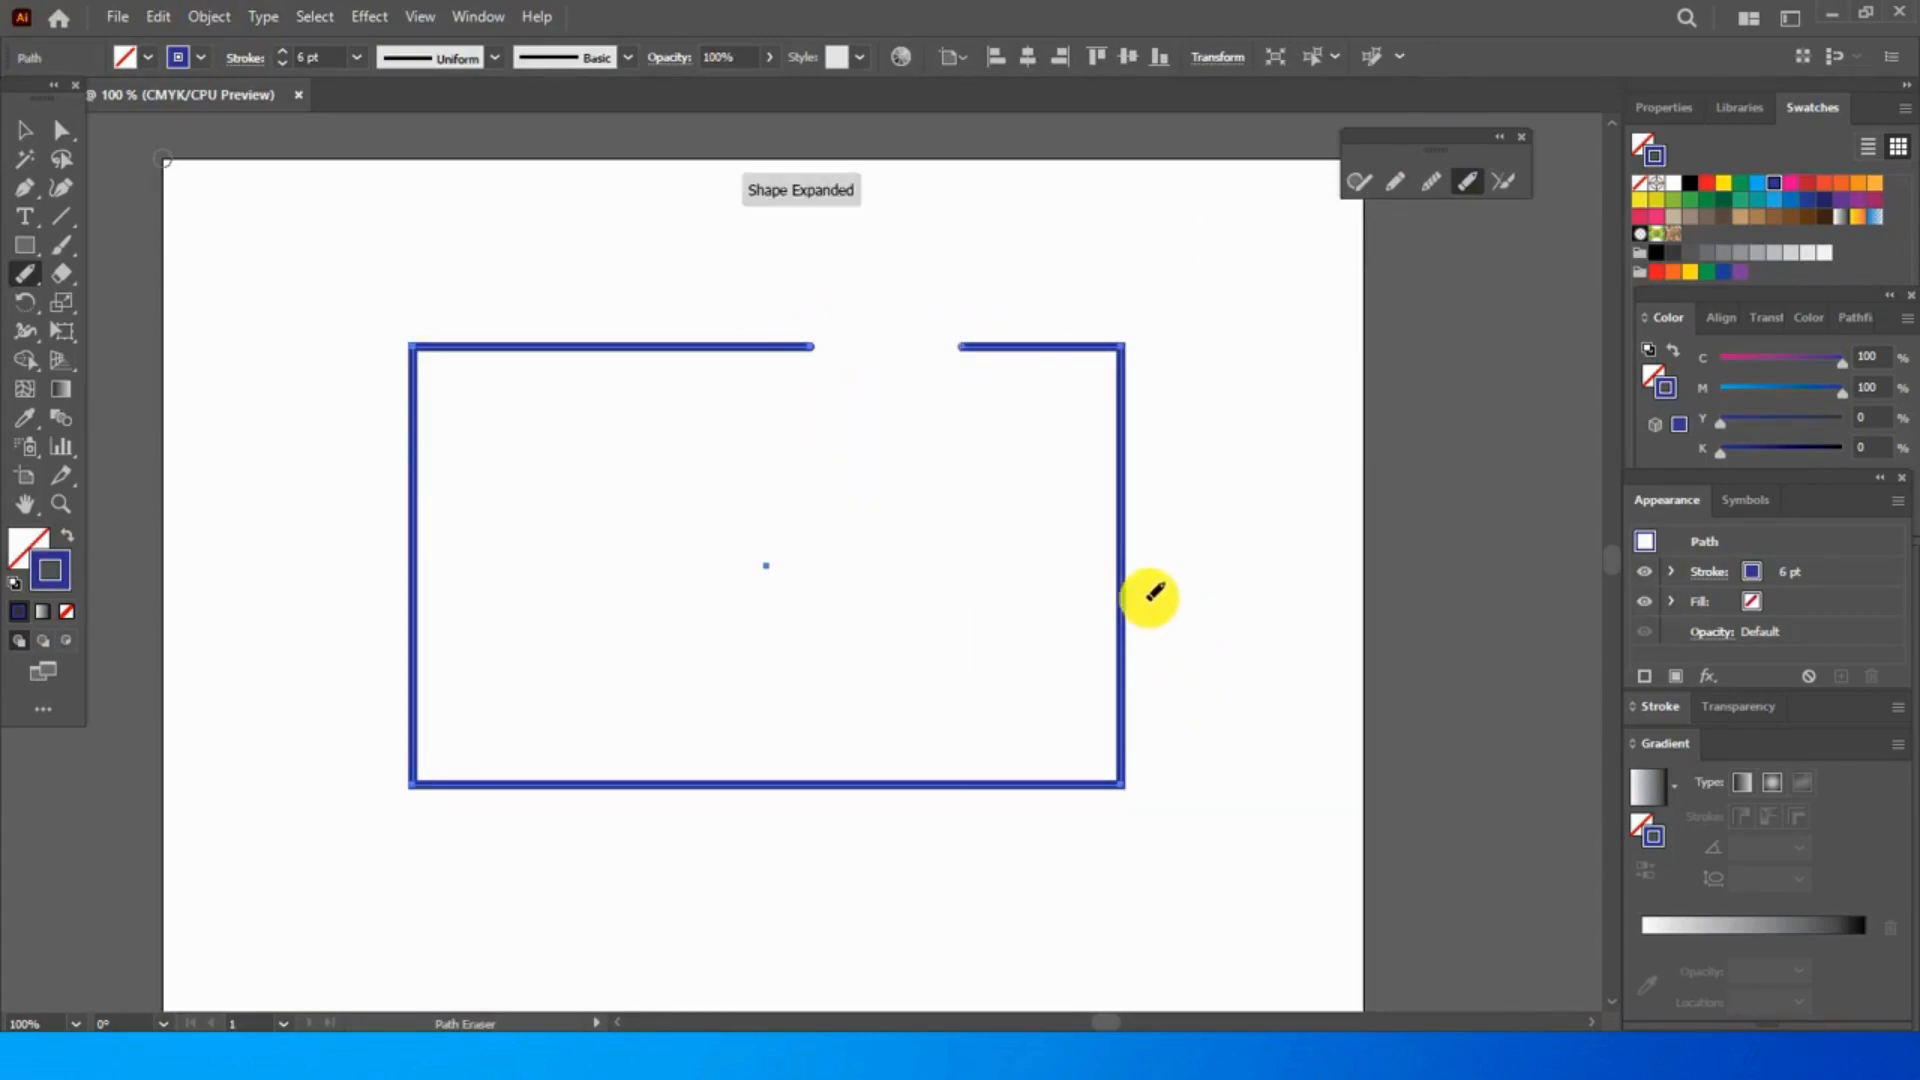
drag(1121, 648, 1123, 531)
drag(781, 783, 865, 780)
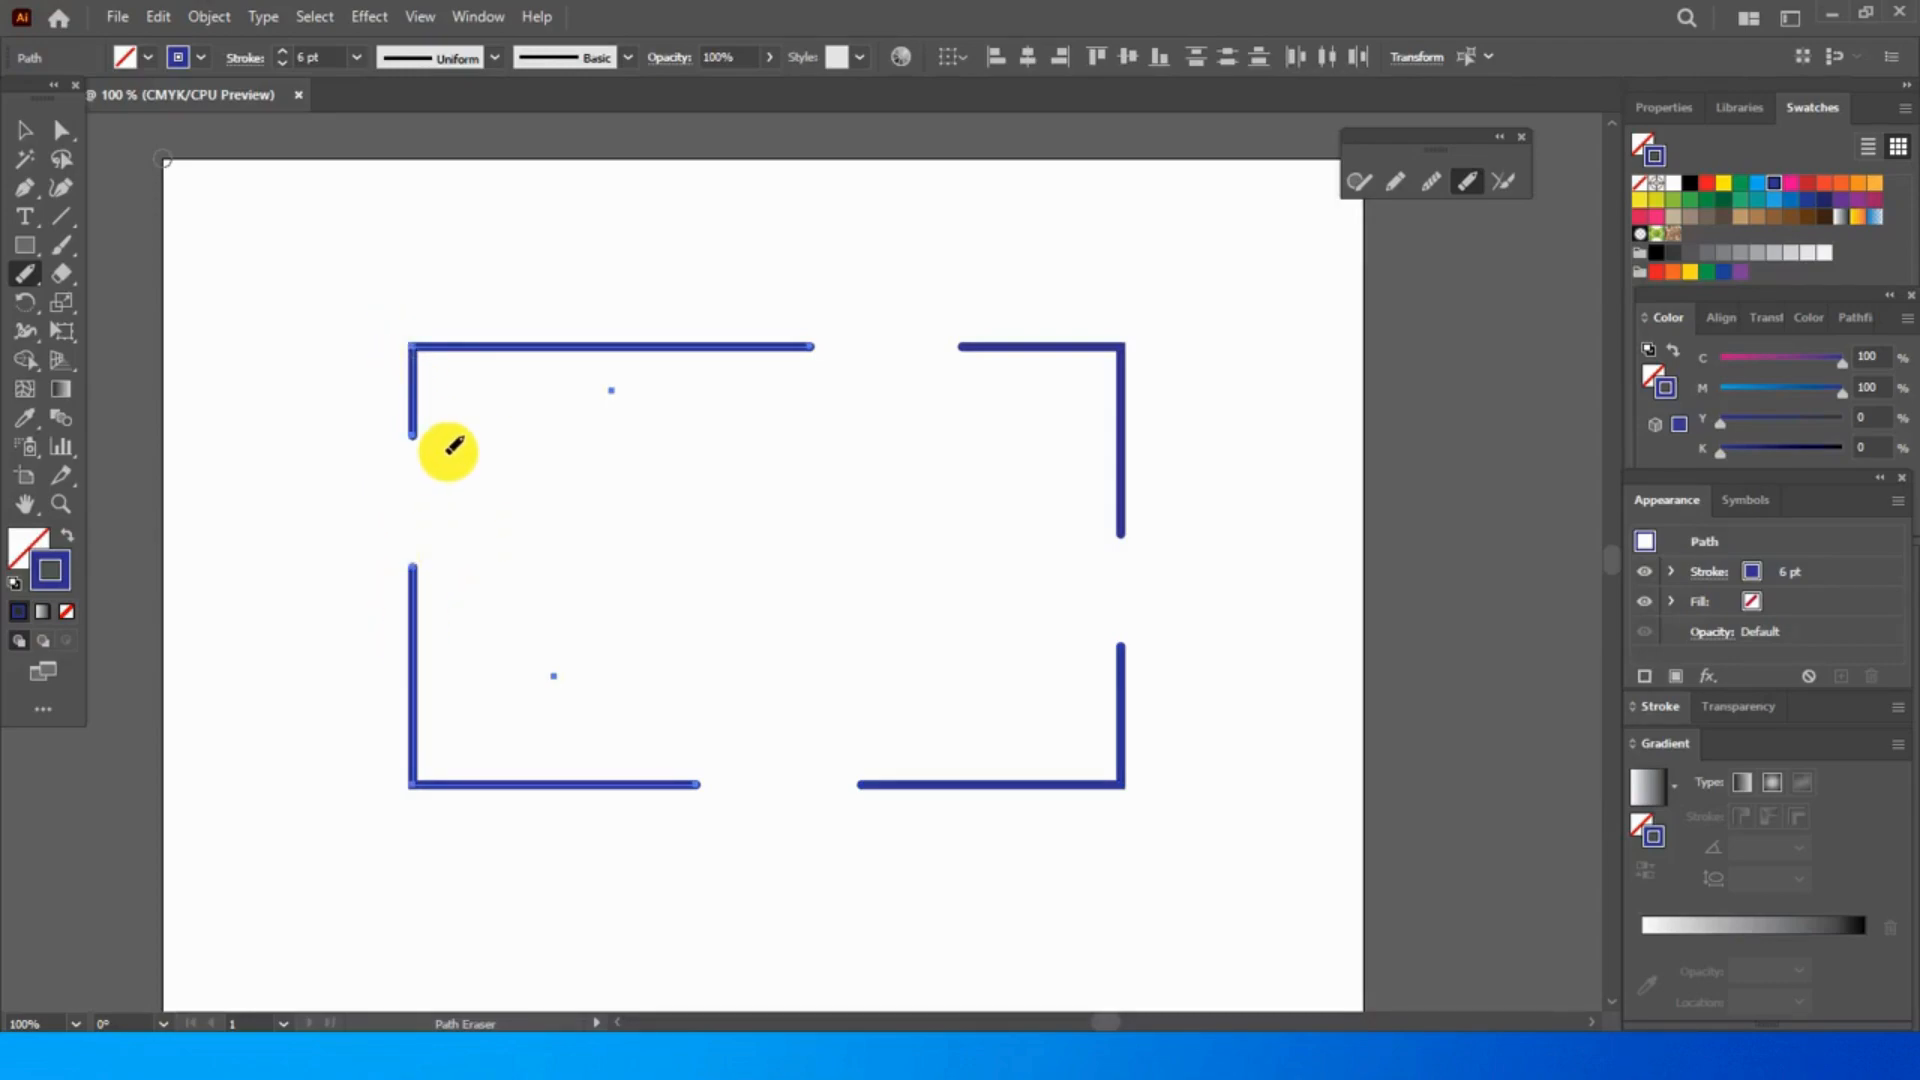
- Fill the rectangle's gaps using the Shaper tool: a circle above, hexagons on the right and left sides, and a square below
click(1359, 181)
mouse_move(818, 308)
mouse_down()
mouse_move(842, 271)
mouse_move(923, 289)
mouse_move(932, 375)
mouse_move(876, 385)
mouse_move(833, 344)
mouse_move(810, 266)
mouse_move(945, 318)
mouse_up()
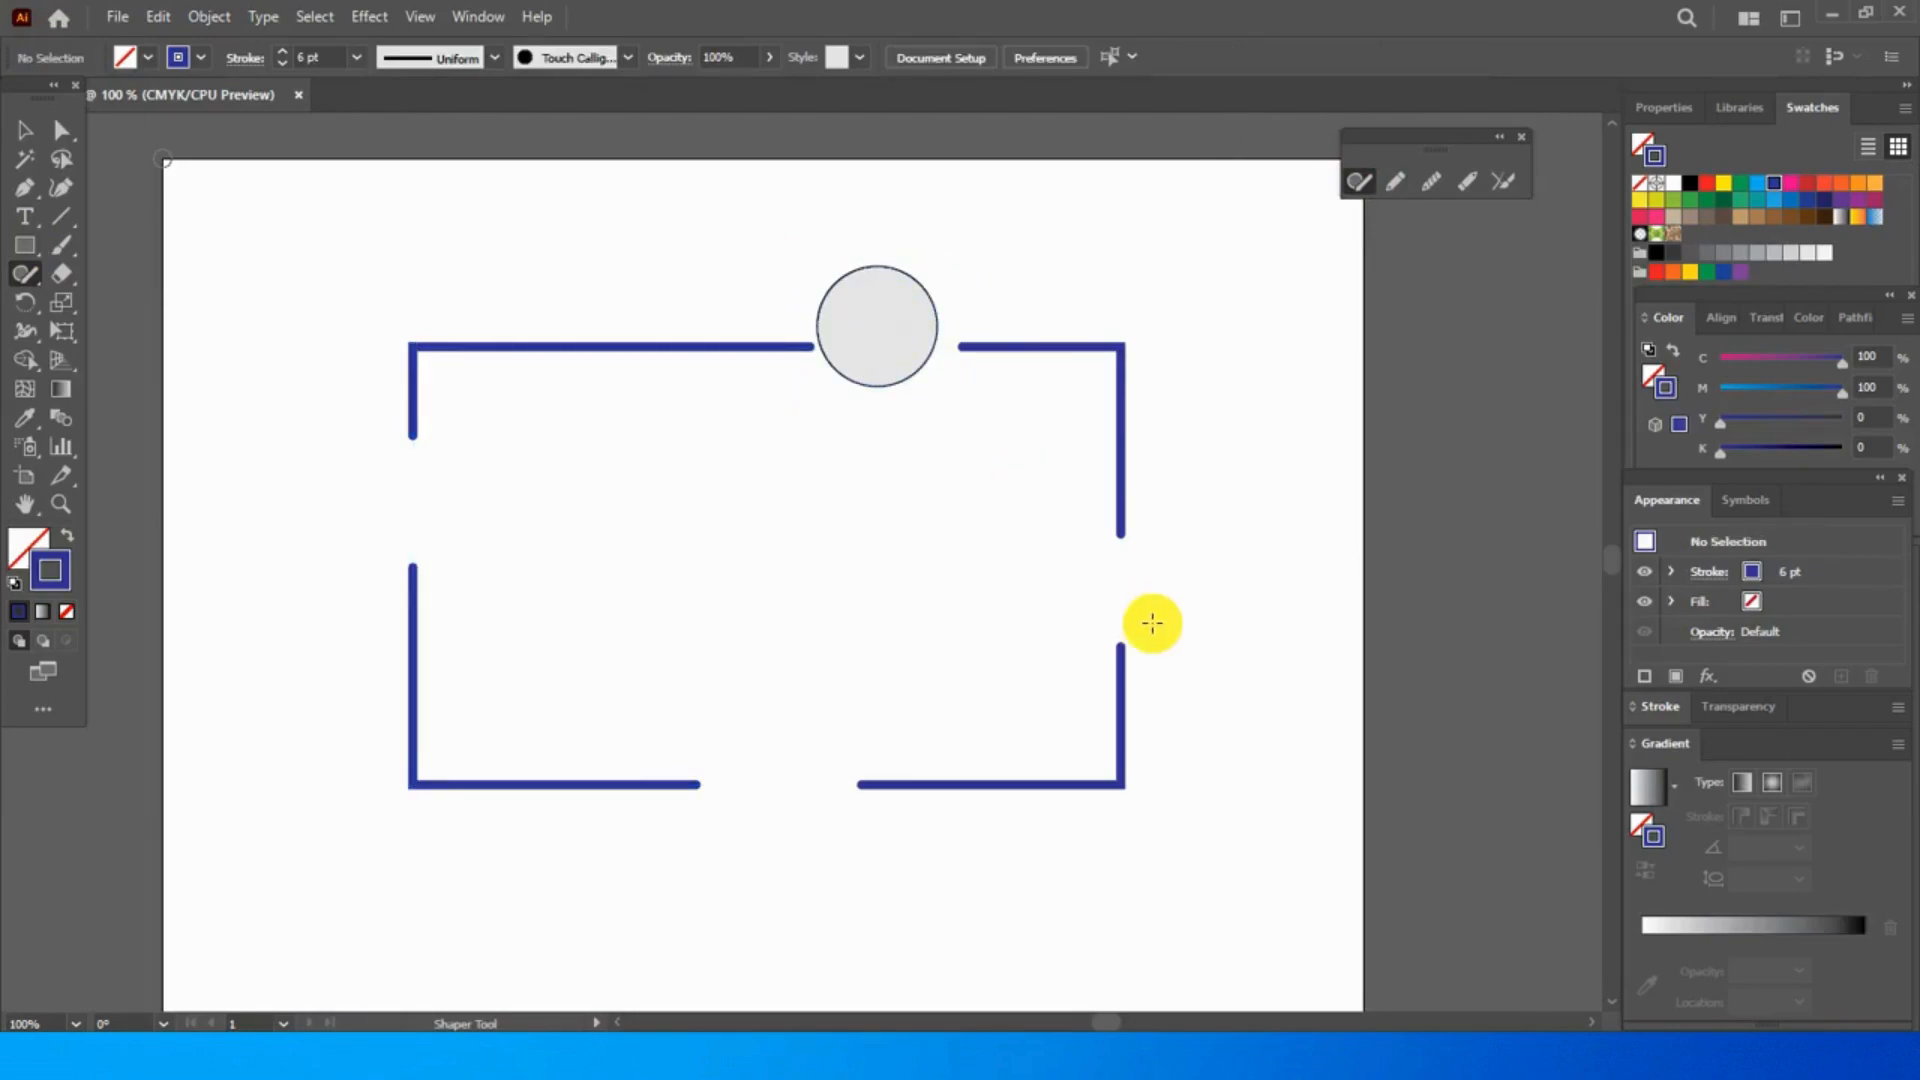
mouse_move(1072, 537)
mouse_down()
mouse_move(1238, 554)
mouse_move(1220, 636)
mouse_move(1031, 624)
mouse_move(1054, 527)
mouse_up()
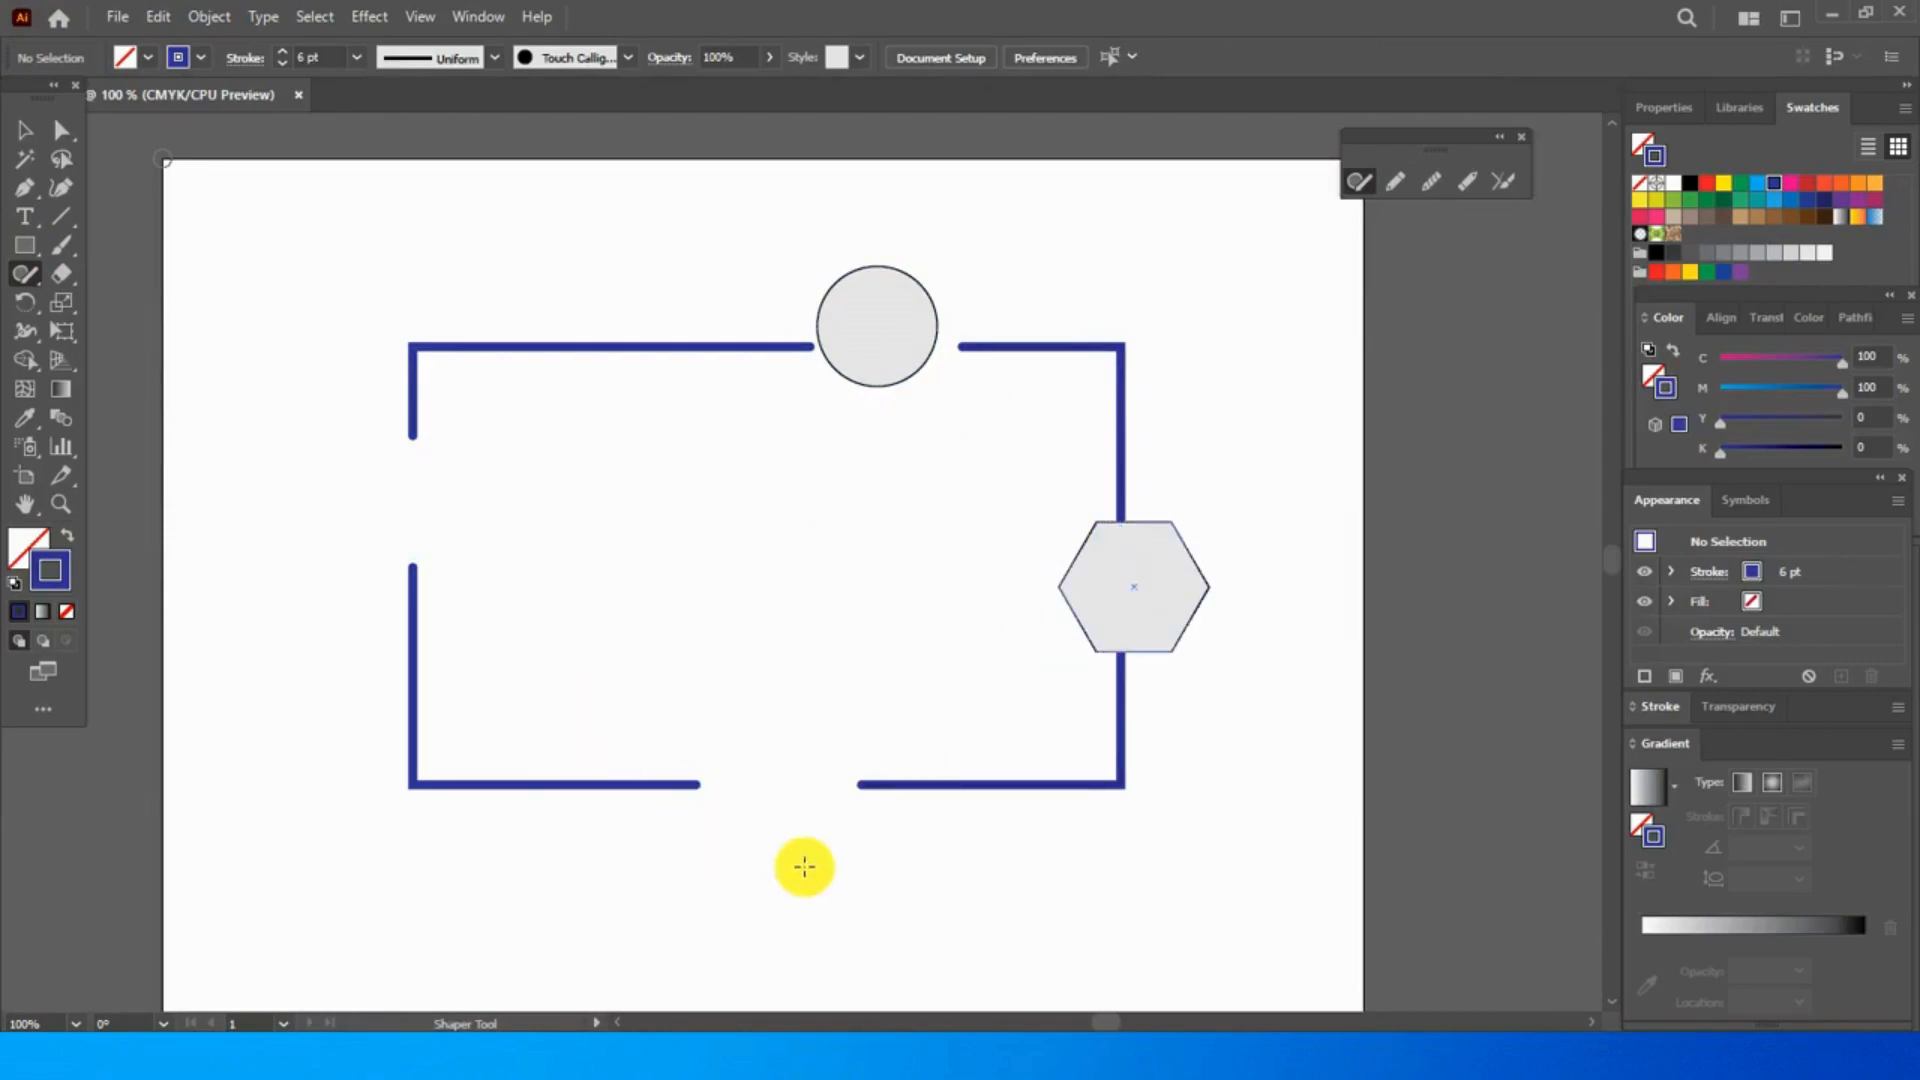
mouse_move(719, 860)
mouse_down()
mouse_move(733, 750)
mouse_move(841, 747)
mouse_move(839, 860)
mouse_move(727, 858)
mouse_up()
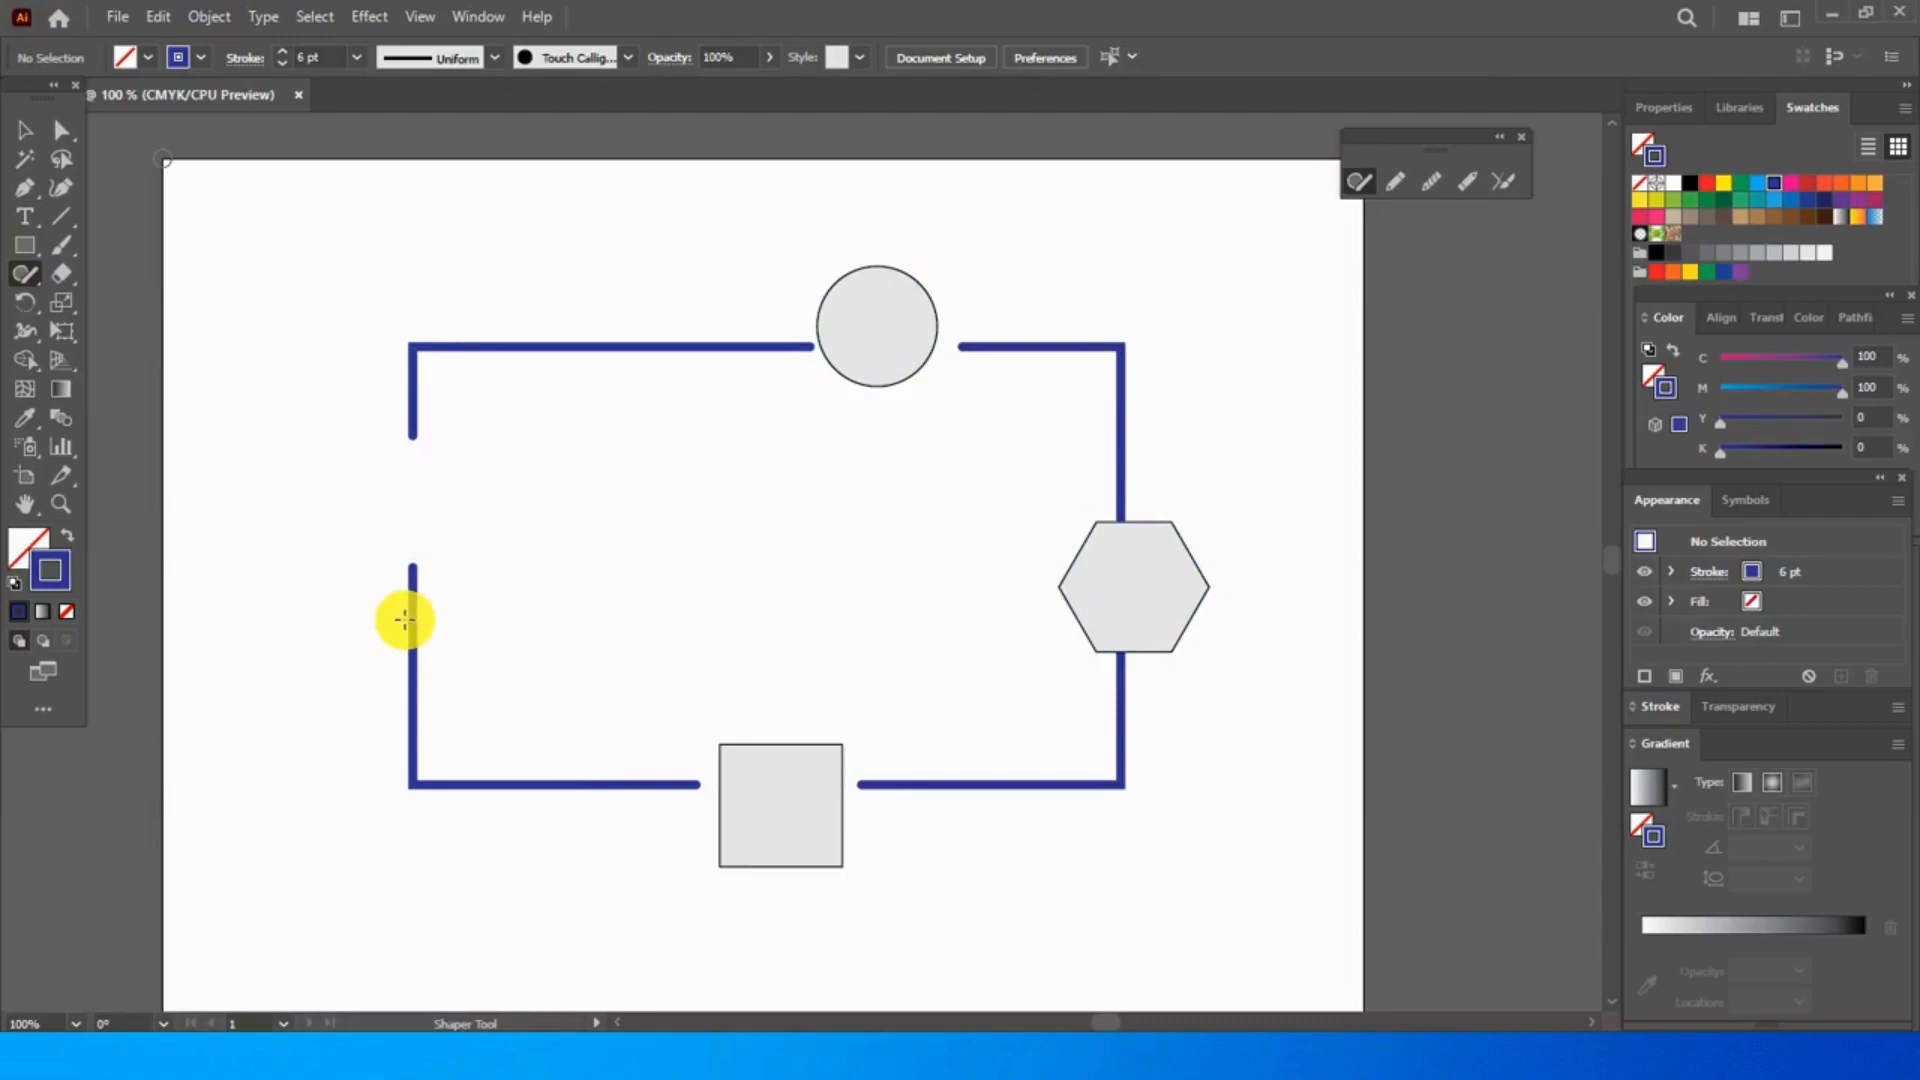
mouse_move(364, 446)
mouse_down()
mouse_move(467, 446)
mouse_move(454, 544)
mouse_move(348, 547)
mouse_move(377, 429)
mouse_move(399, 425)
mouse_up()
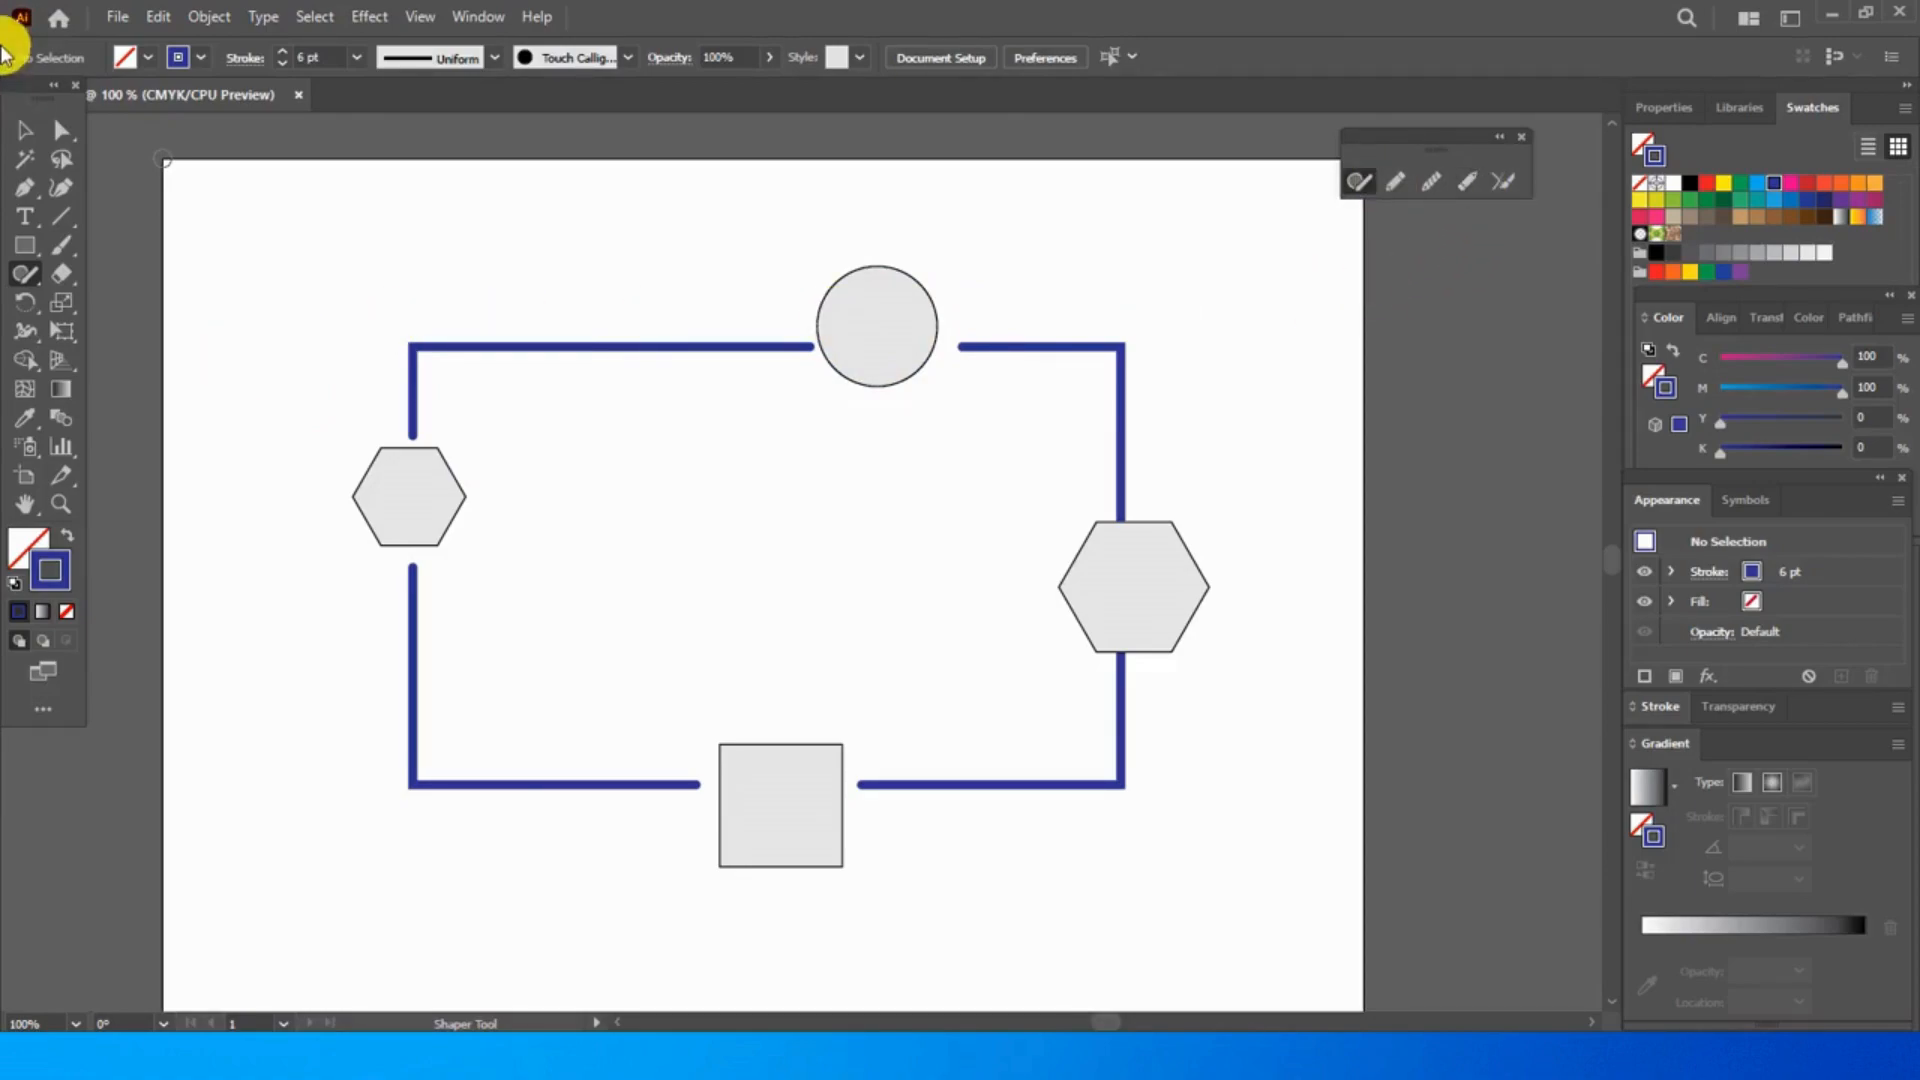
- Delete the broken rectangle and all the shapes placed in its gaps
click(24, 131)
drag(467, 276, 1240, 915)
key(Delete)
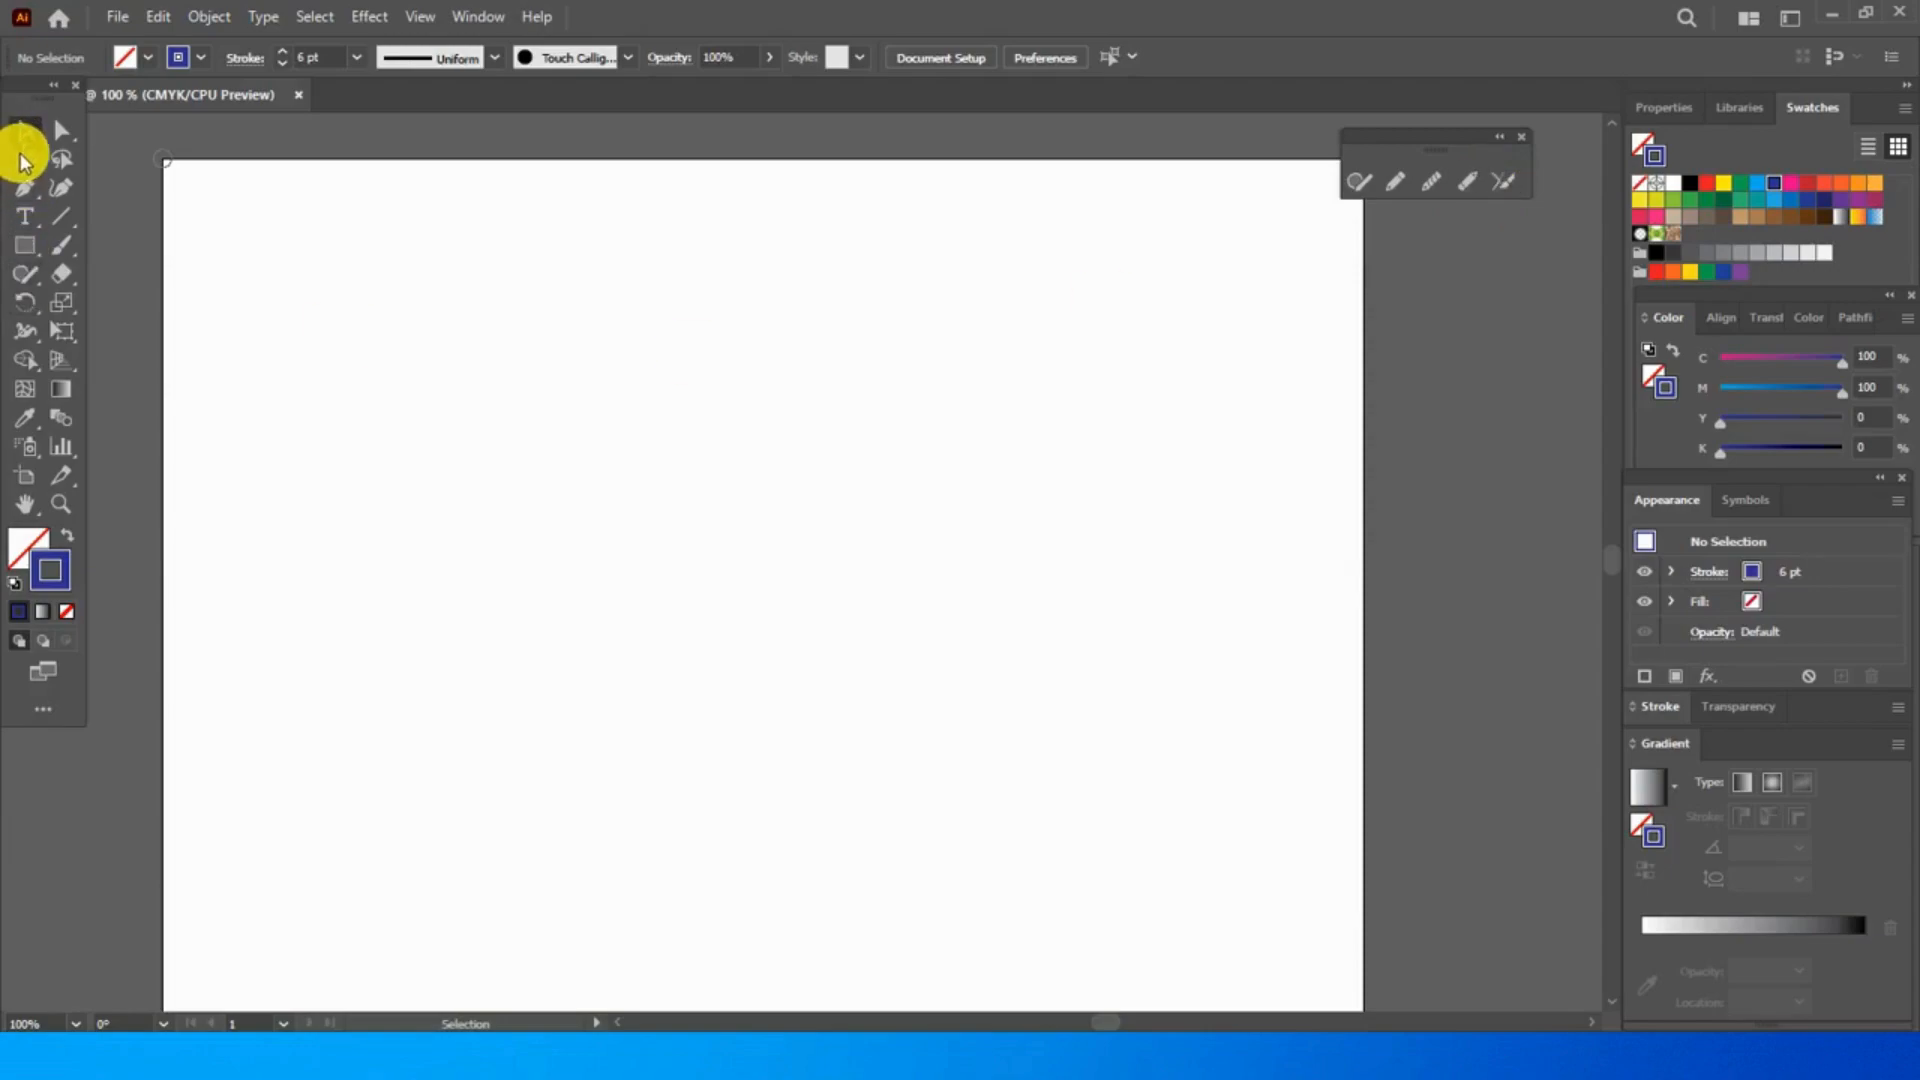
- Draw two steep and two nearly horizontal lines with the Shaper tool, crossing at four corners to enclose a tilted quadrilateral
click(61, 214)
click(1359, 180)
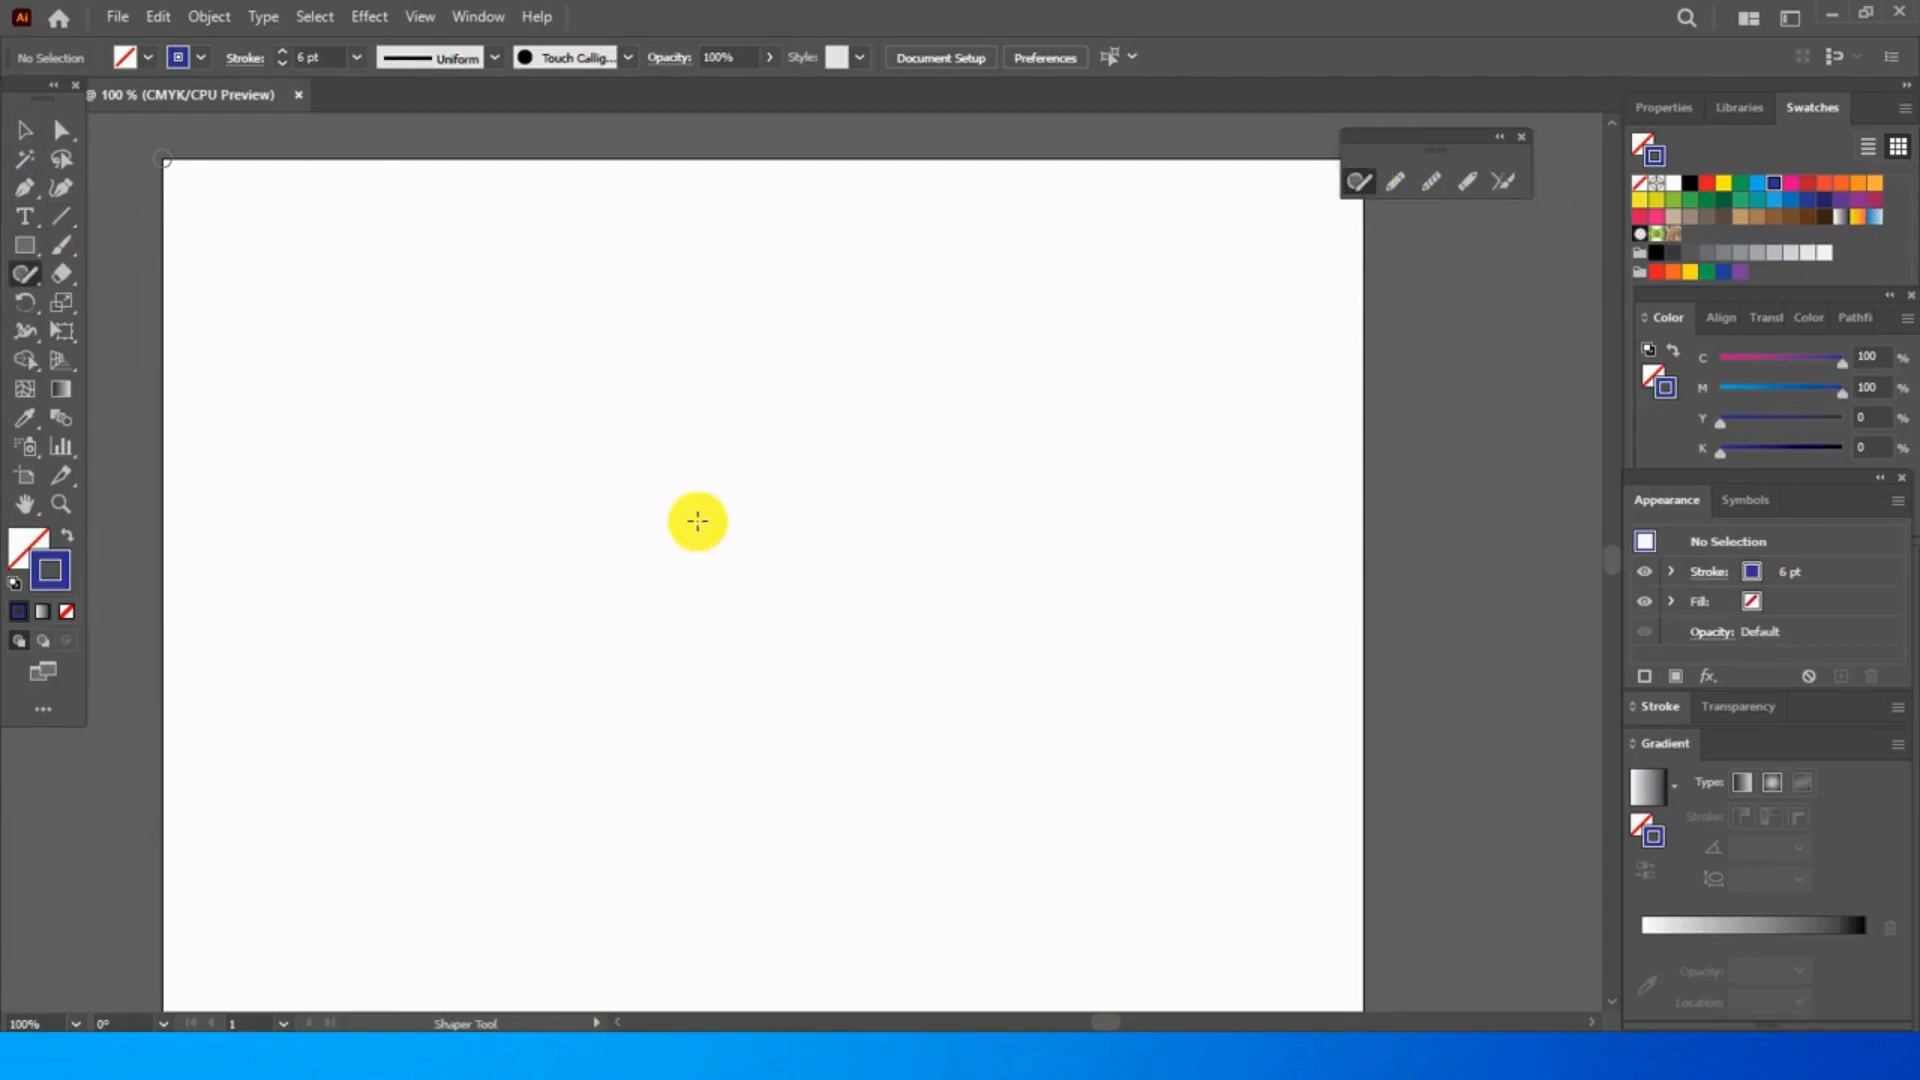
drag(583, 386, 501, 681)
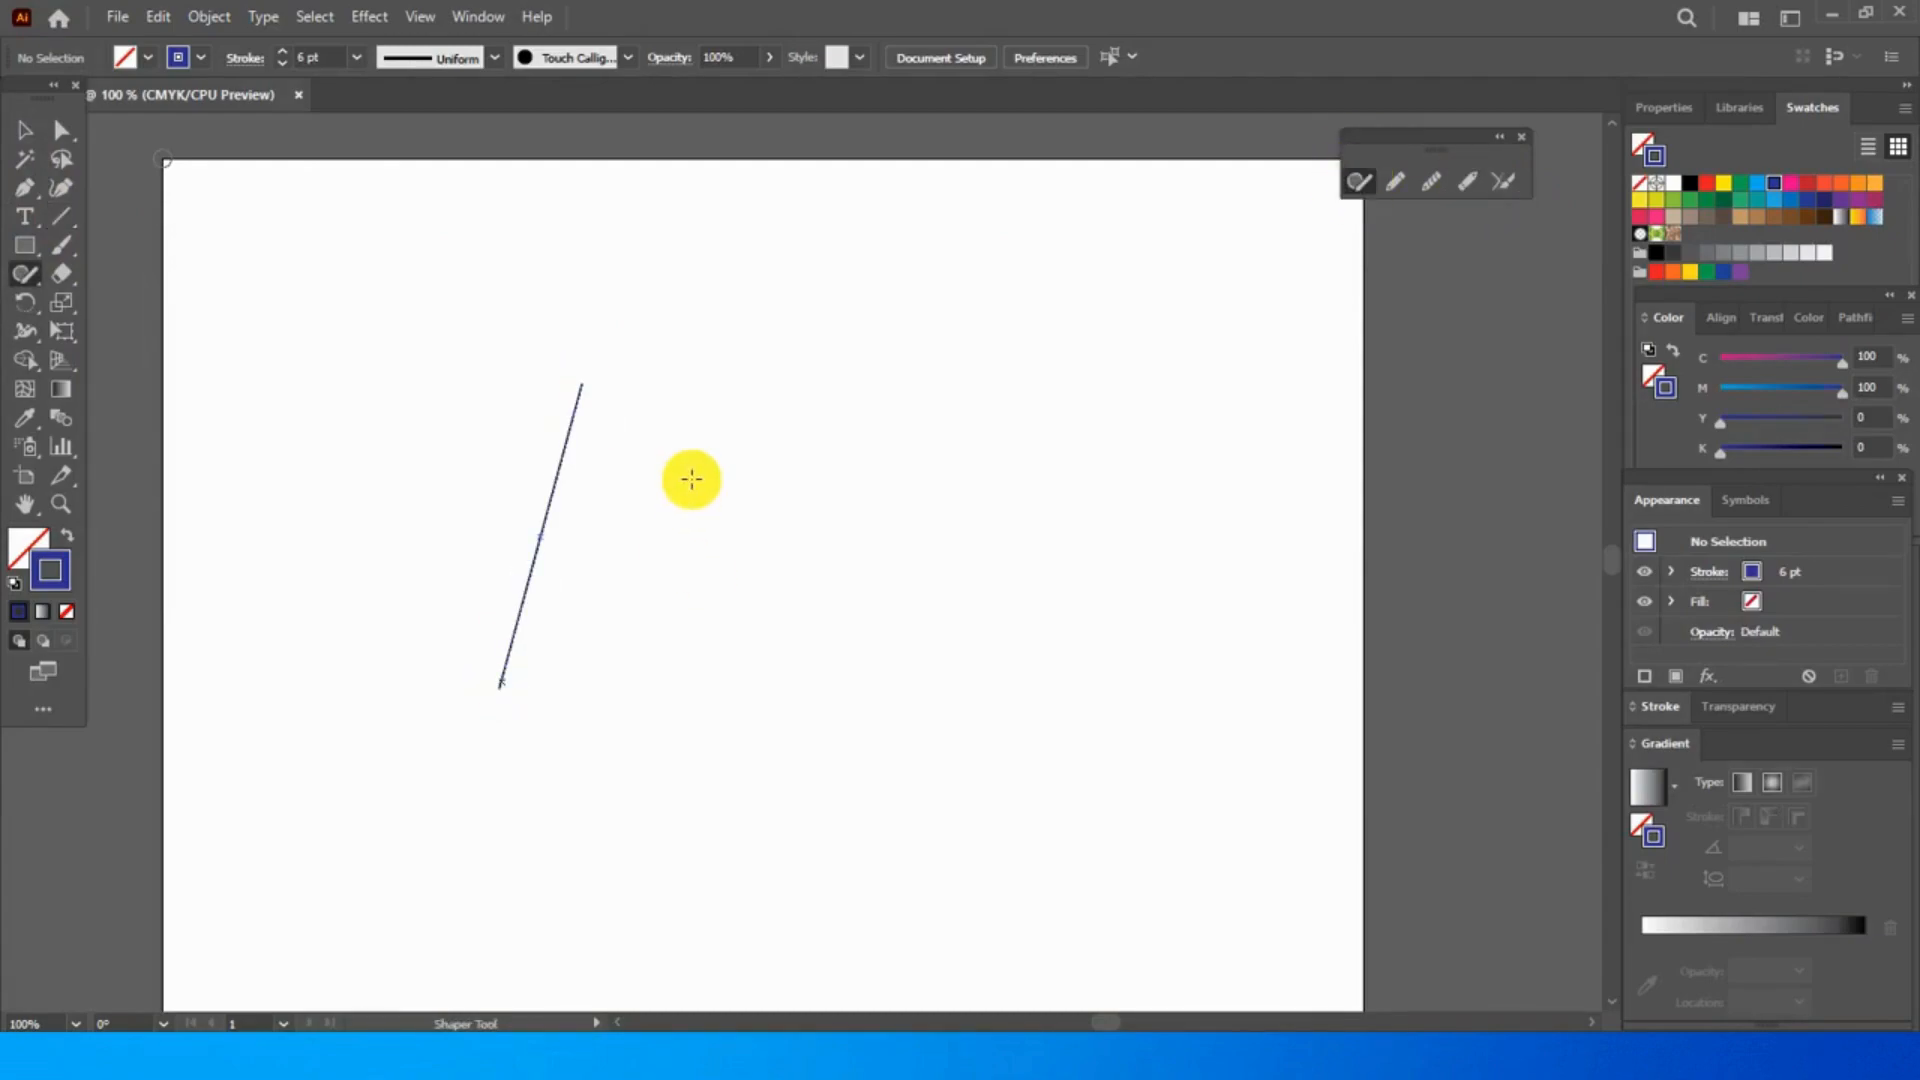
drag(779, 381, 710, 830)
drag(788, 390, 740, 690)
mouse_move(518, 422)
mouse_down()
mouse_move(677, 456)
mouse_move(906, 467)
mouse_up()
drag(447, 654, 831, 665)
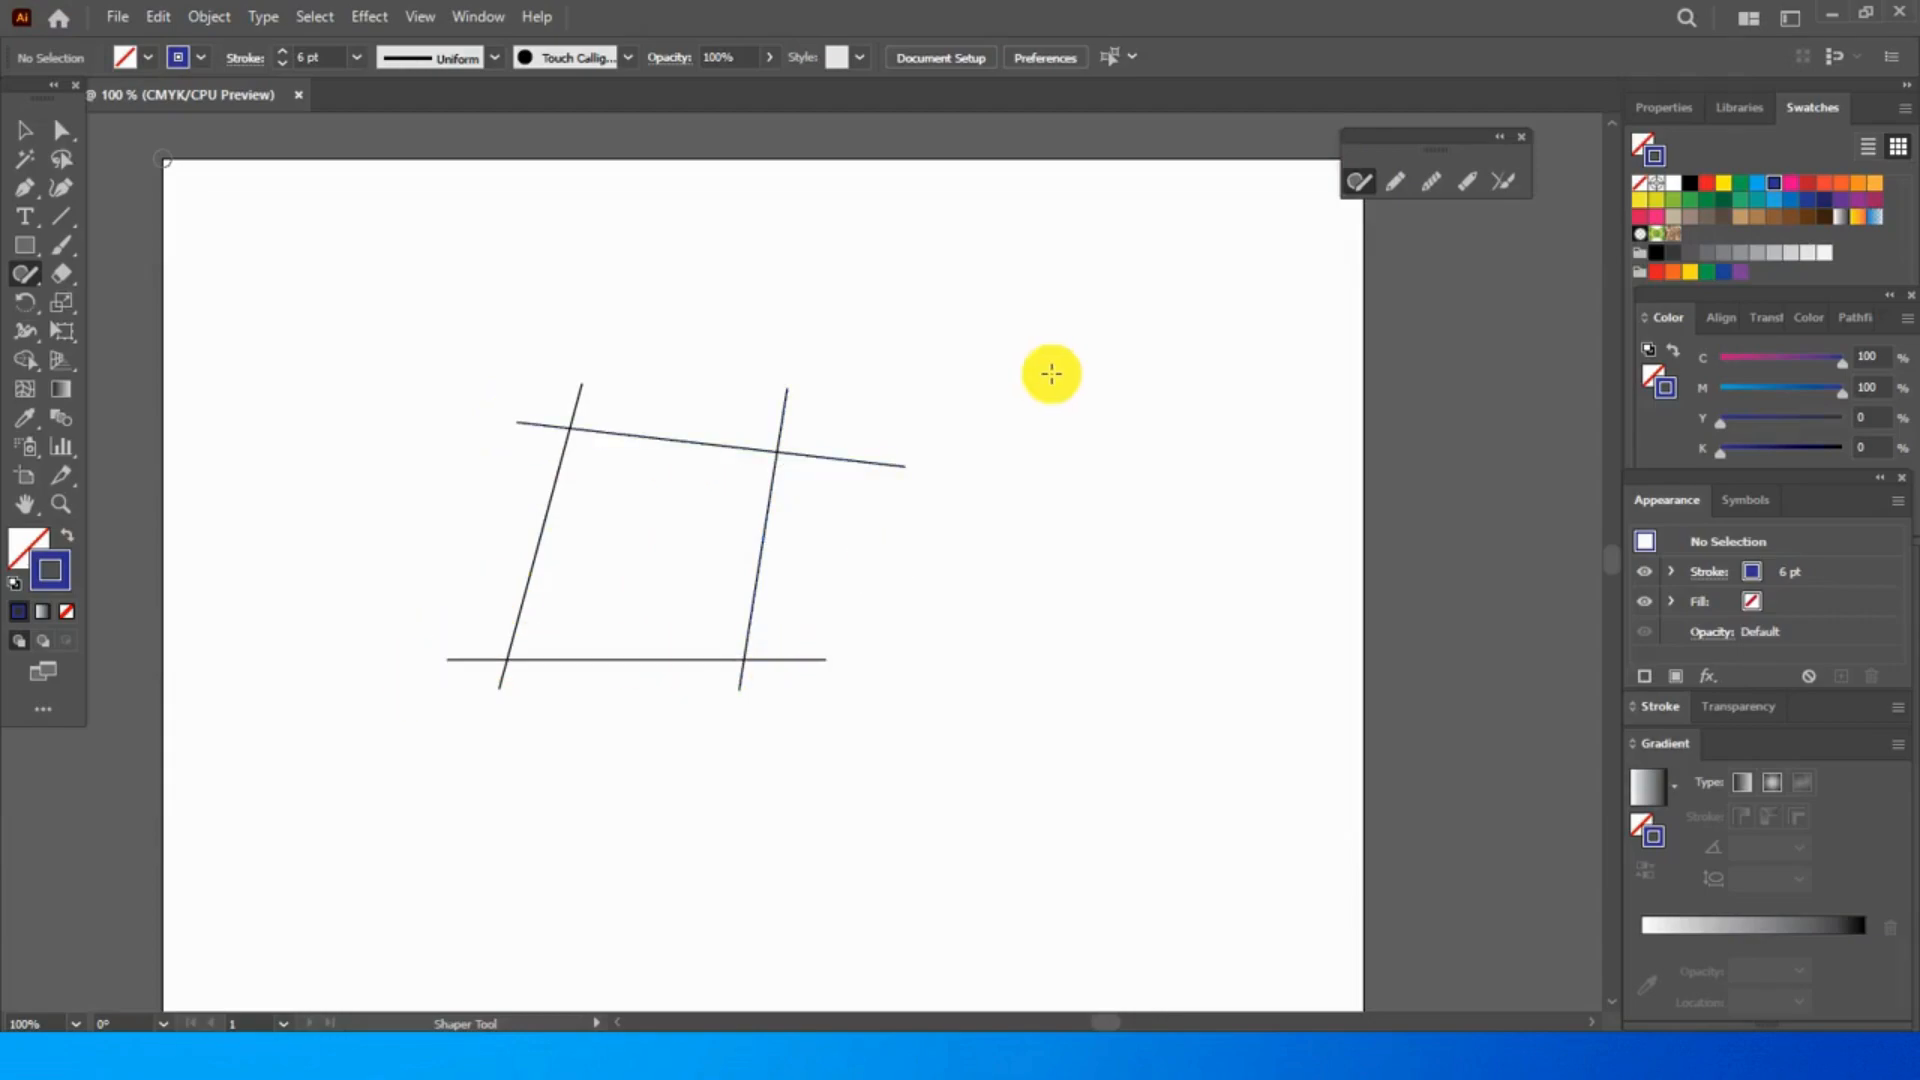
- Trim the overhanging line ends at the quadrilateral's four corners with the Join tool
click(1505, 179)
drag(755, 423, 793, 497)
drag(610, 399, 505, 455)
drag(478, 611, 605, 740)
mouse_move(741, 686)
mouse_down()
mouse_move(724, 668)
mouse_move(848, 626)
mouse_up()
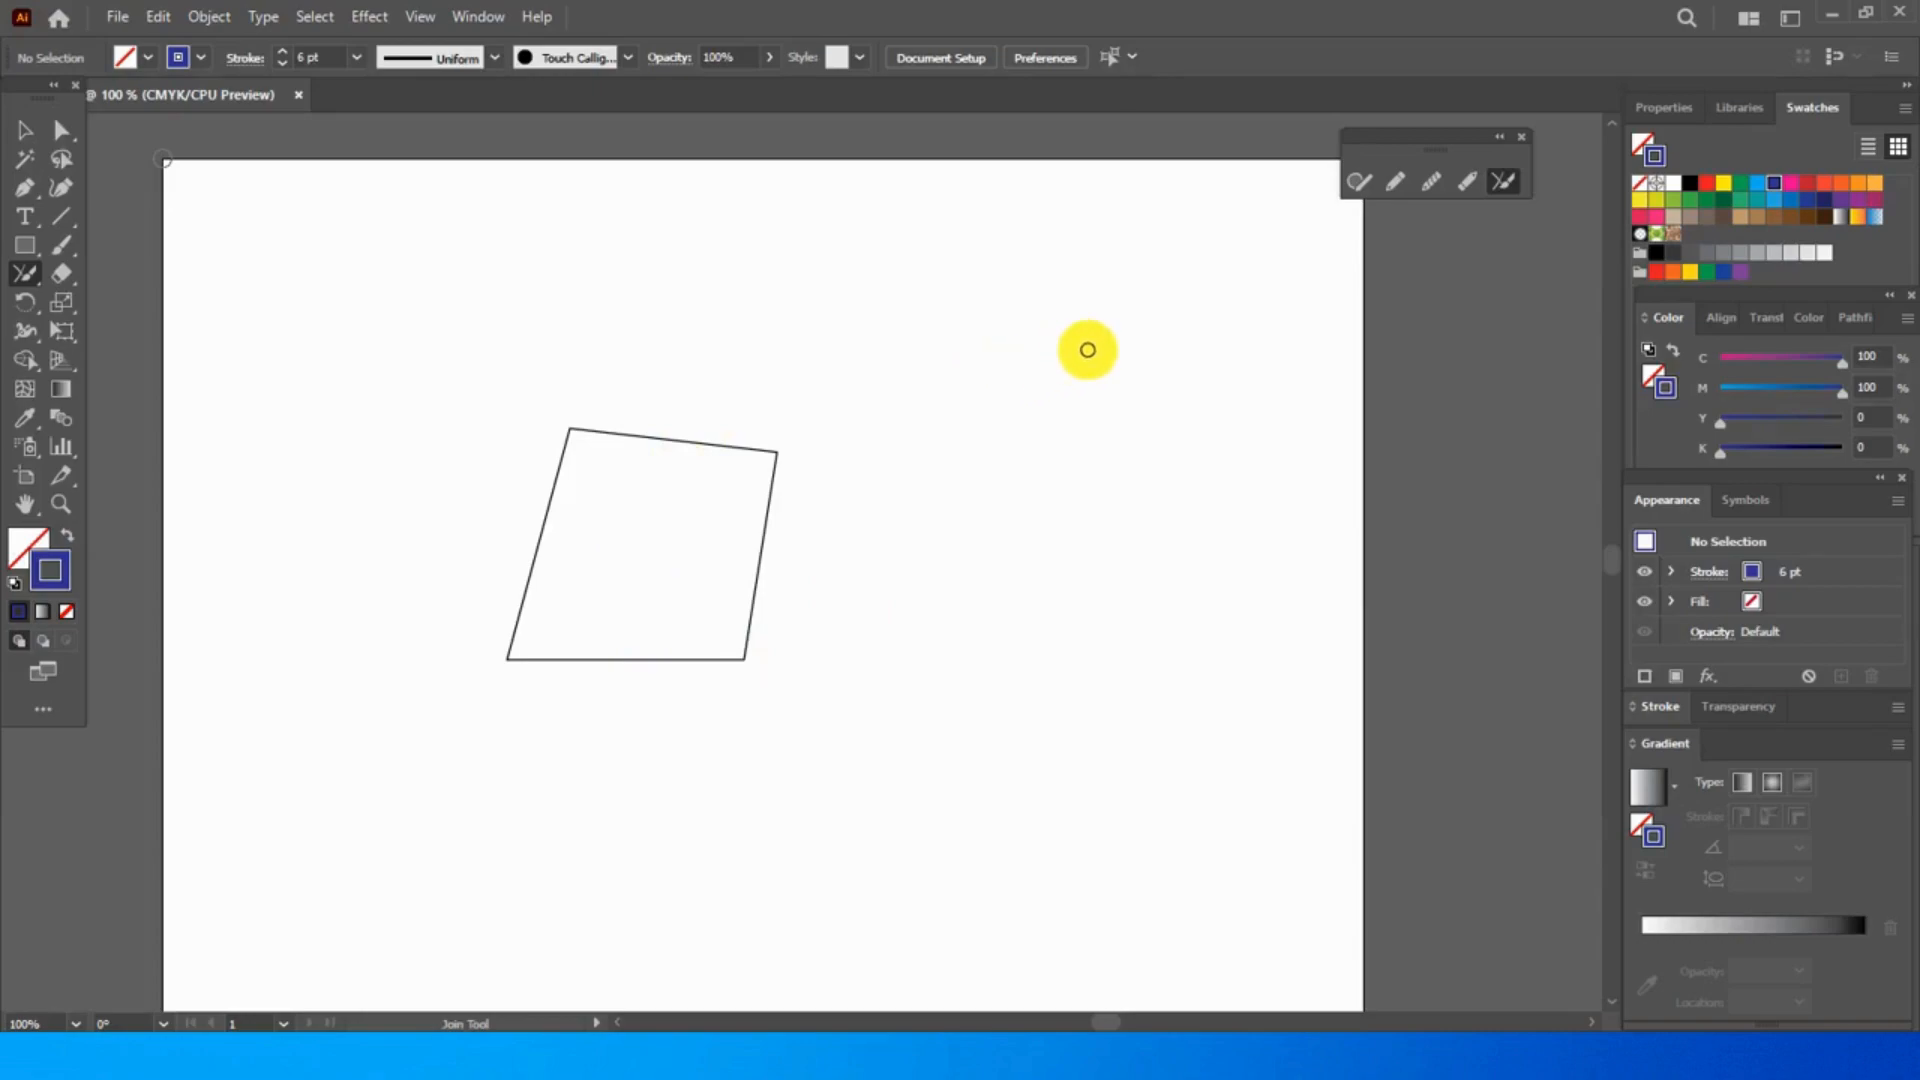
click(1374, 186)
drag(1079, 330, 964, 682)
mouse_move(1089, 699)
mouse_down()
mouse_move(1238, 477)
mouse_move(1254, 349)
mouse_move(1184, 366)
mouse_up()
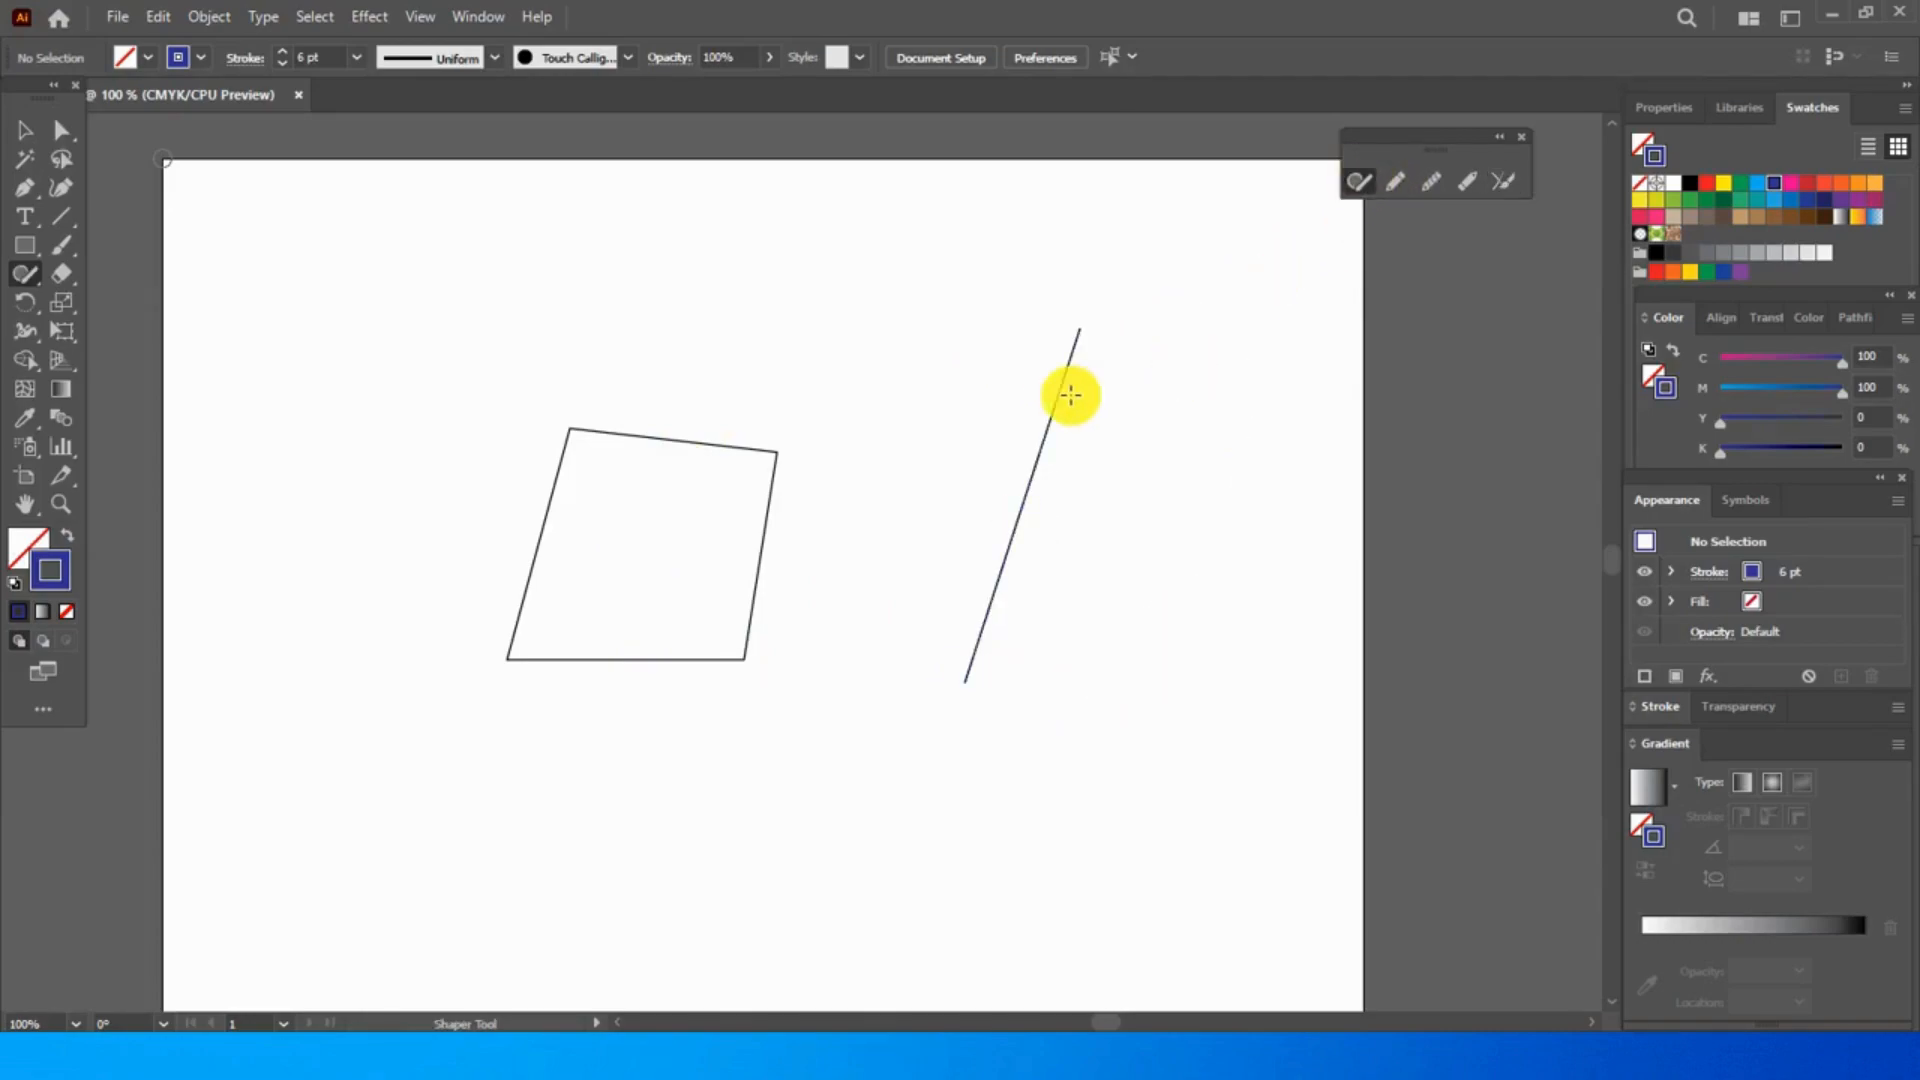
drag(1014, 343, 1166, 463)
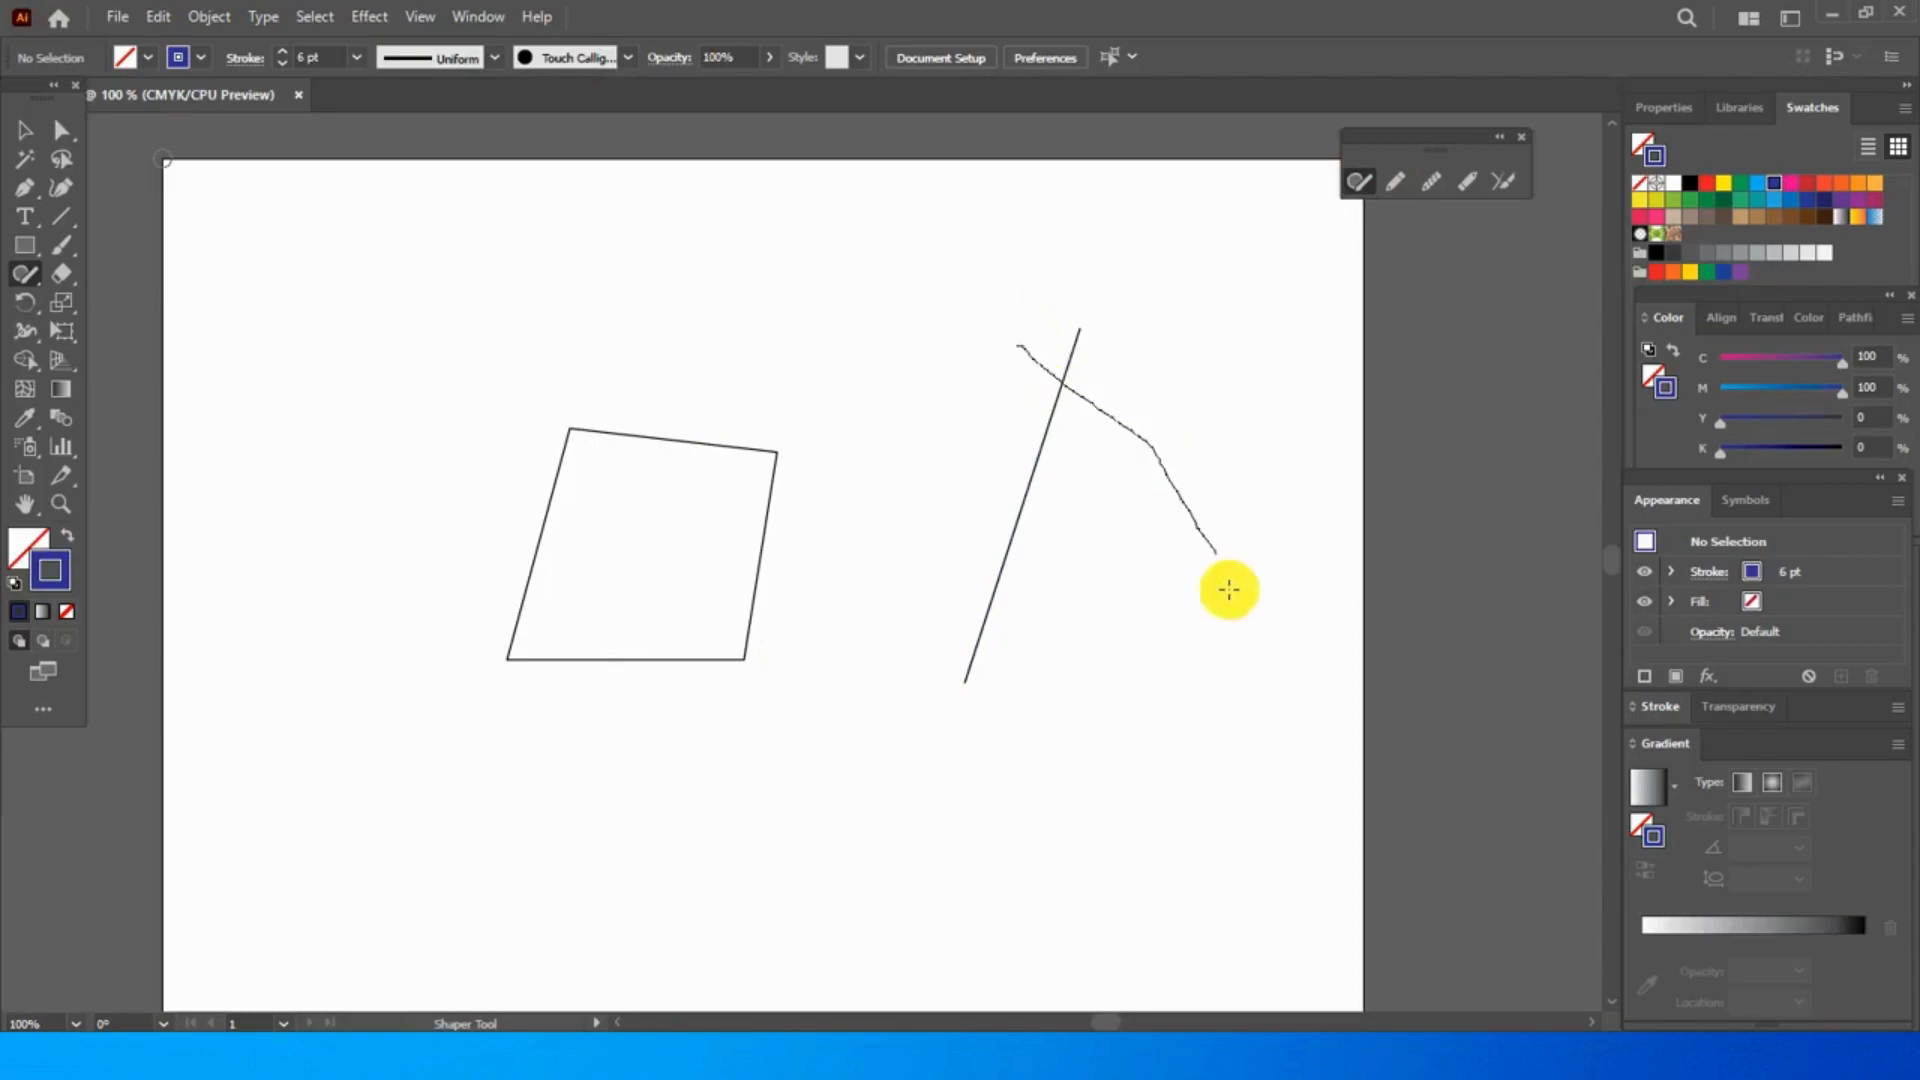
mouse_move(1053, 391)
mouse_down()
mouse_move(1199, 576)
mouse_move(1256, 699)
mouse_up()
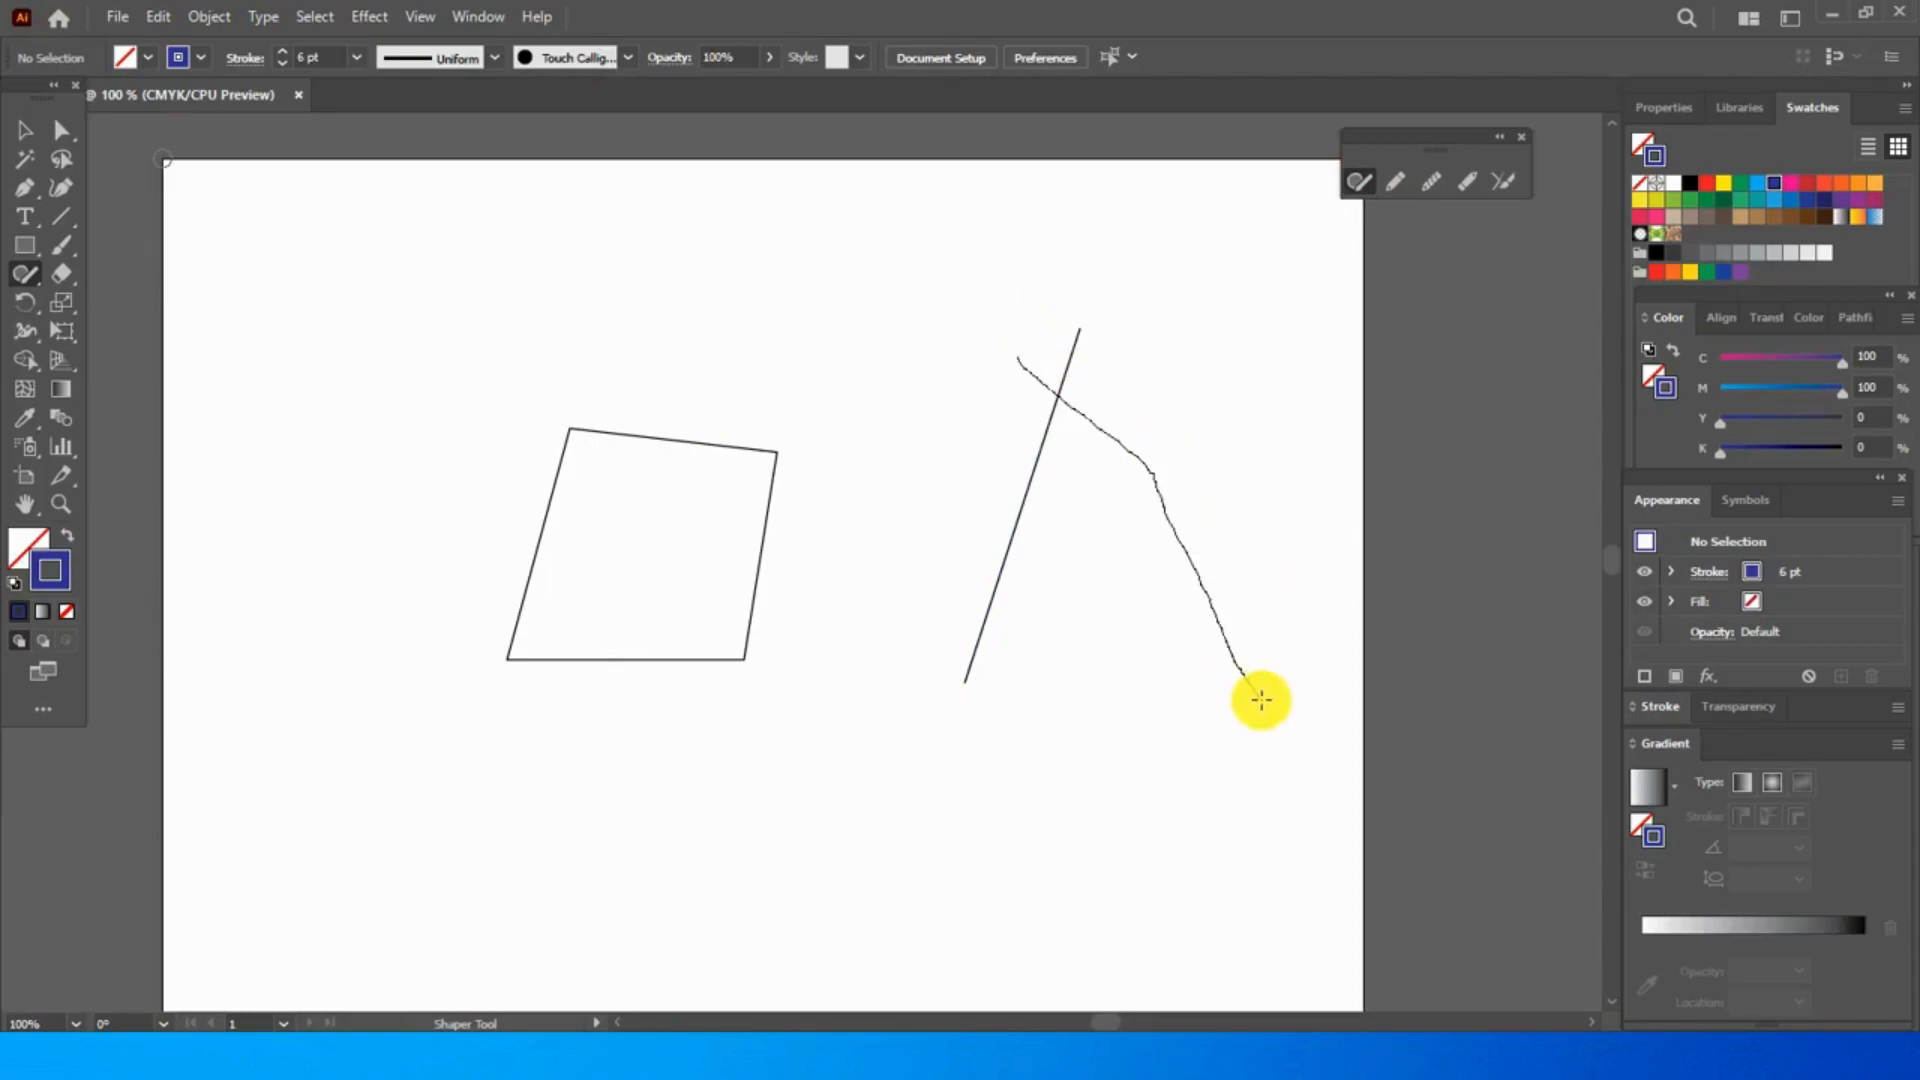
- Draw two lines crossing near their upper ends beside the quadrilateral with the Shaper tool, and trim them into a peak with the Join tool
drag(1016, 345, 812, 694)
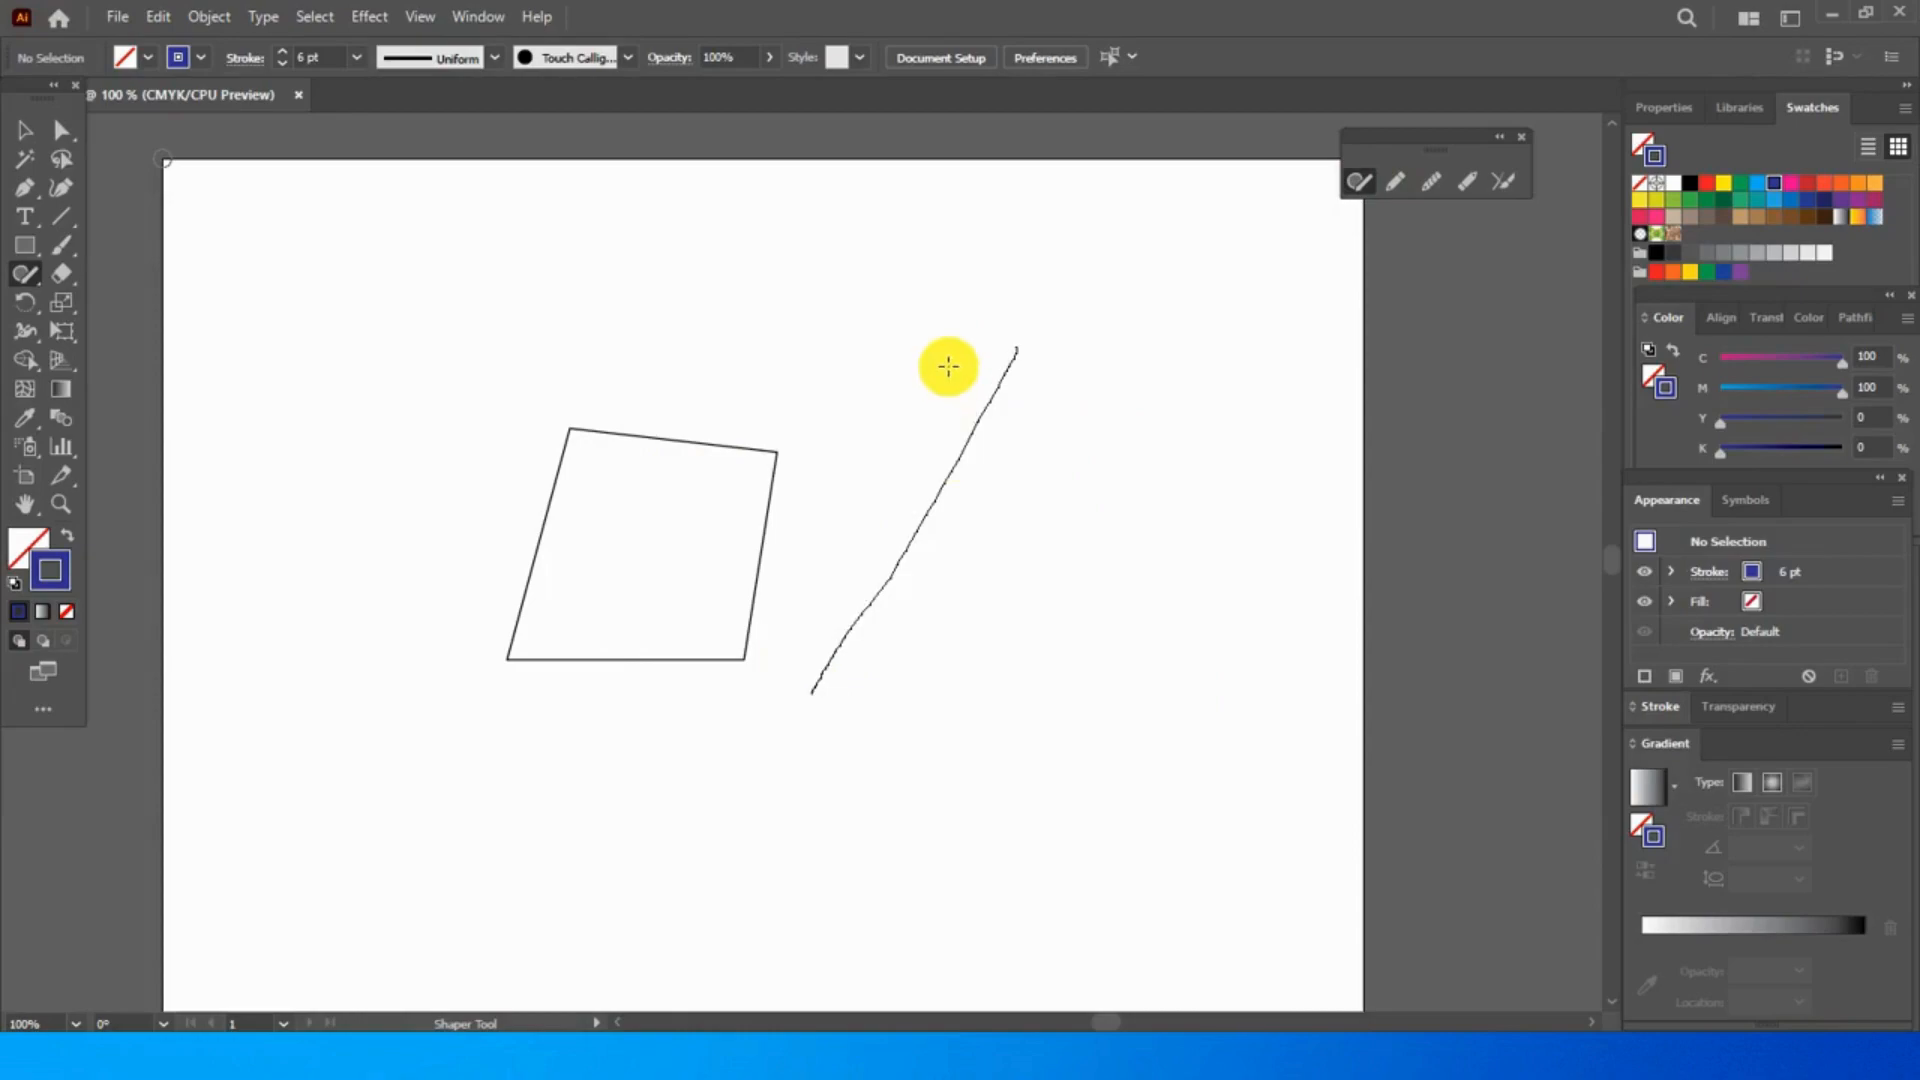
drag(949, 356, 1182, 615)
click(1498, 176)
drag(972, 364, 944, 400)
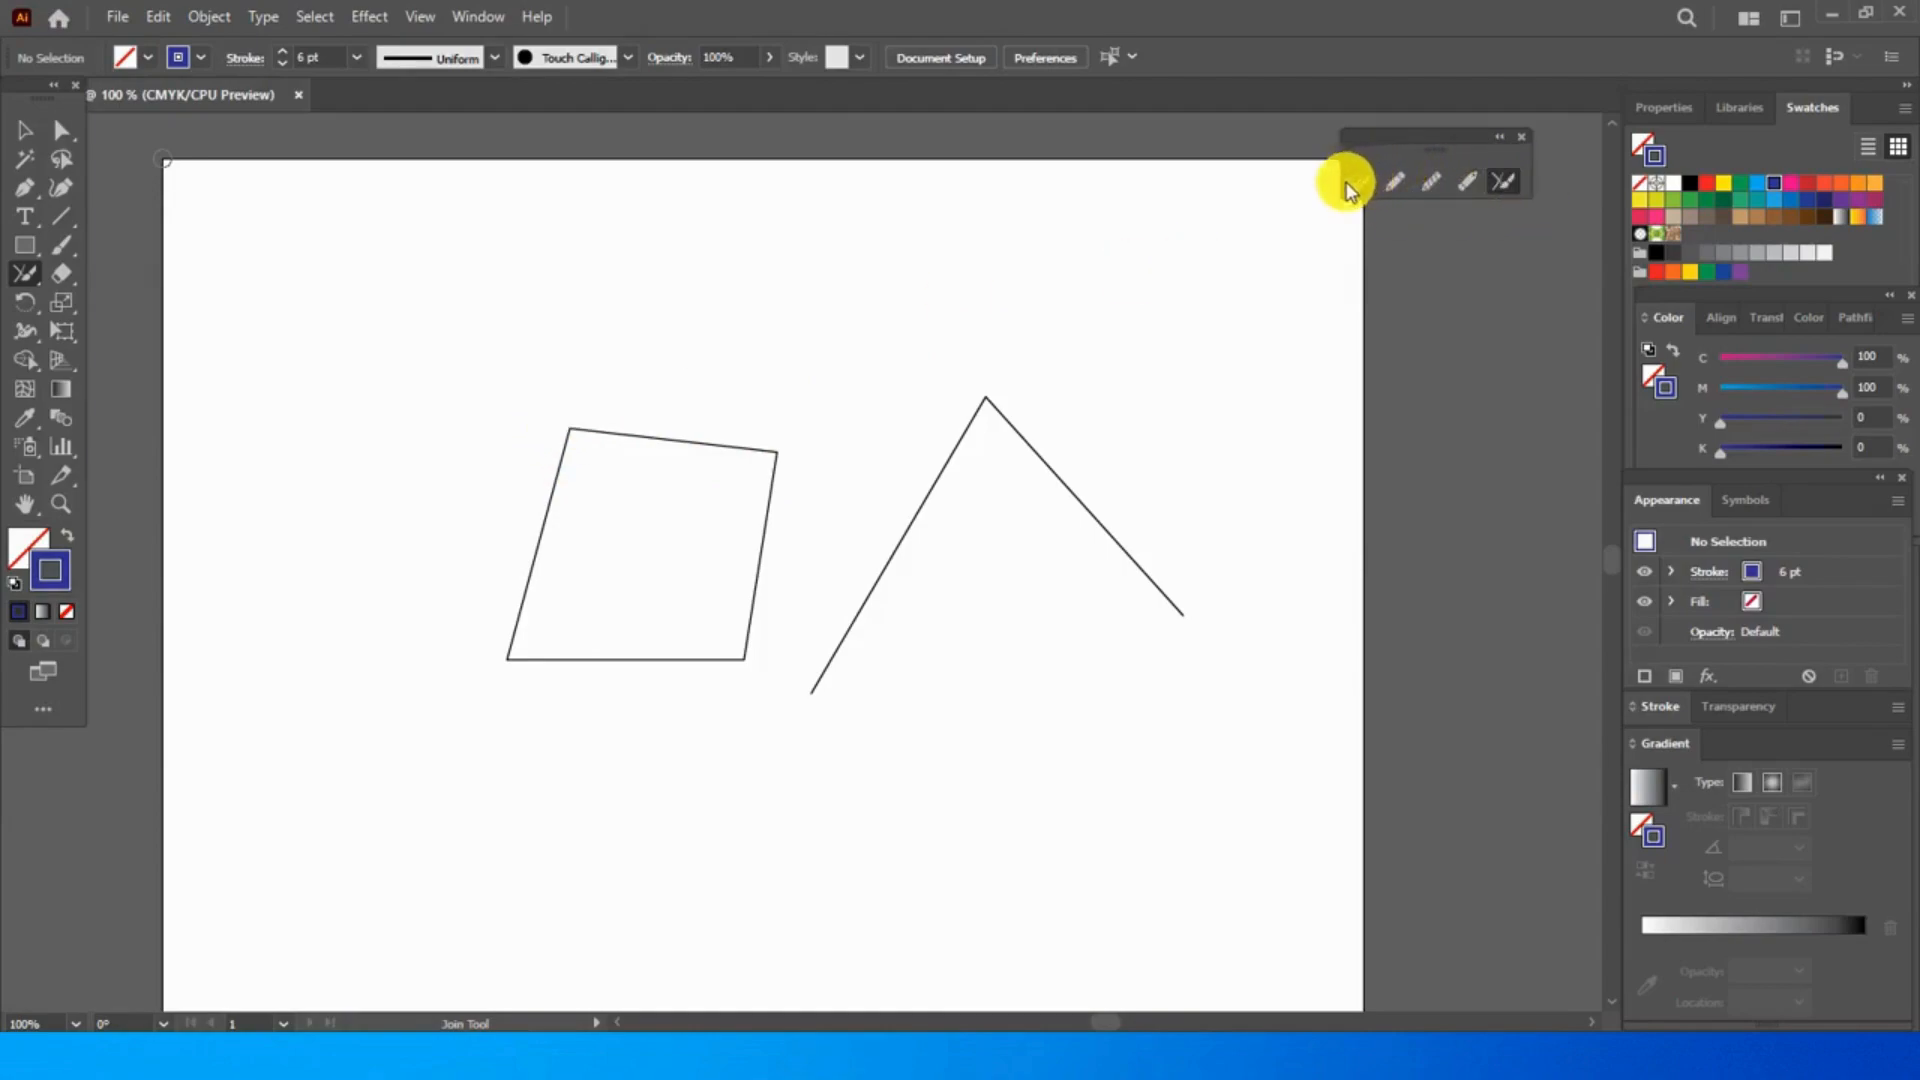
- Move the floating Shaper tool group clear of the artboard's edge
mouse_move(1436, 136)
mouse_down()
mouse_move(1384, 122)
mouse_move(1282, 158)
mouse_move(1188, 267)
mouse_move(917, 330)
mouse_move(883, 266)
mouse_move(921, 201)
mouse_move(1496, 130)
mouse_move(1473, 136)
mouse_up()
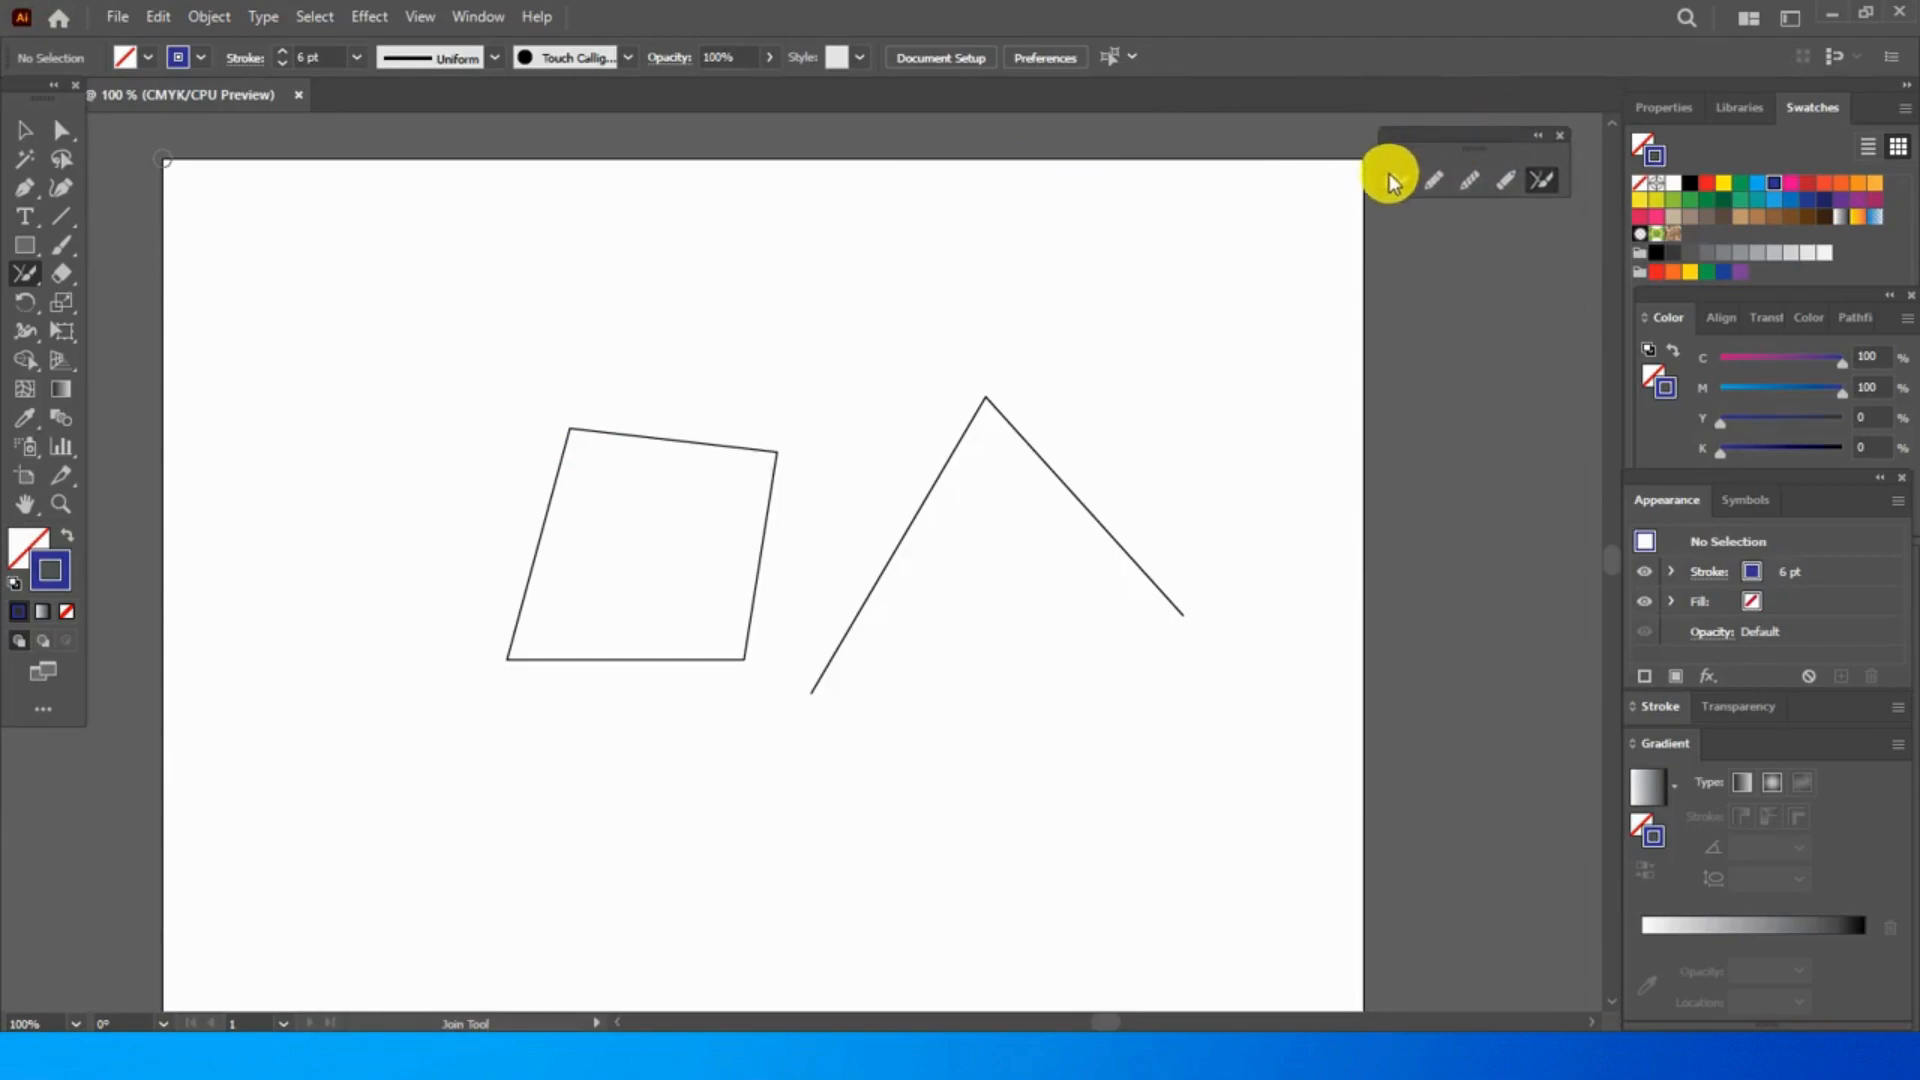